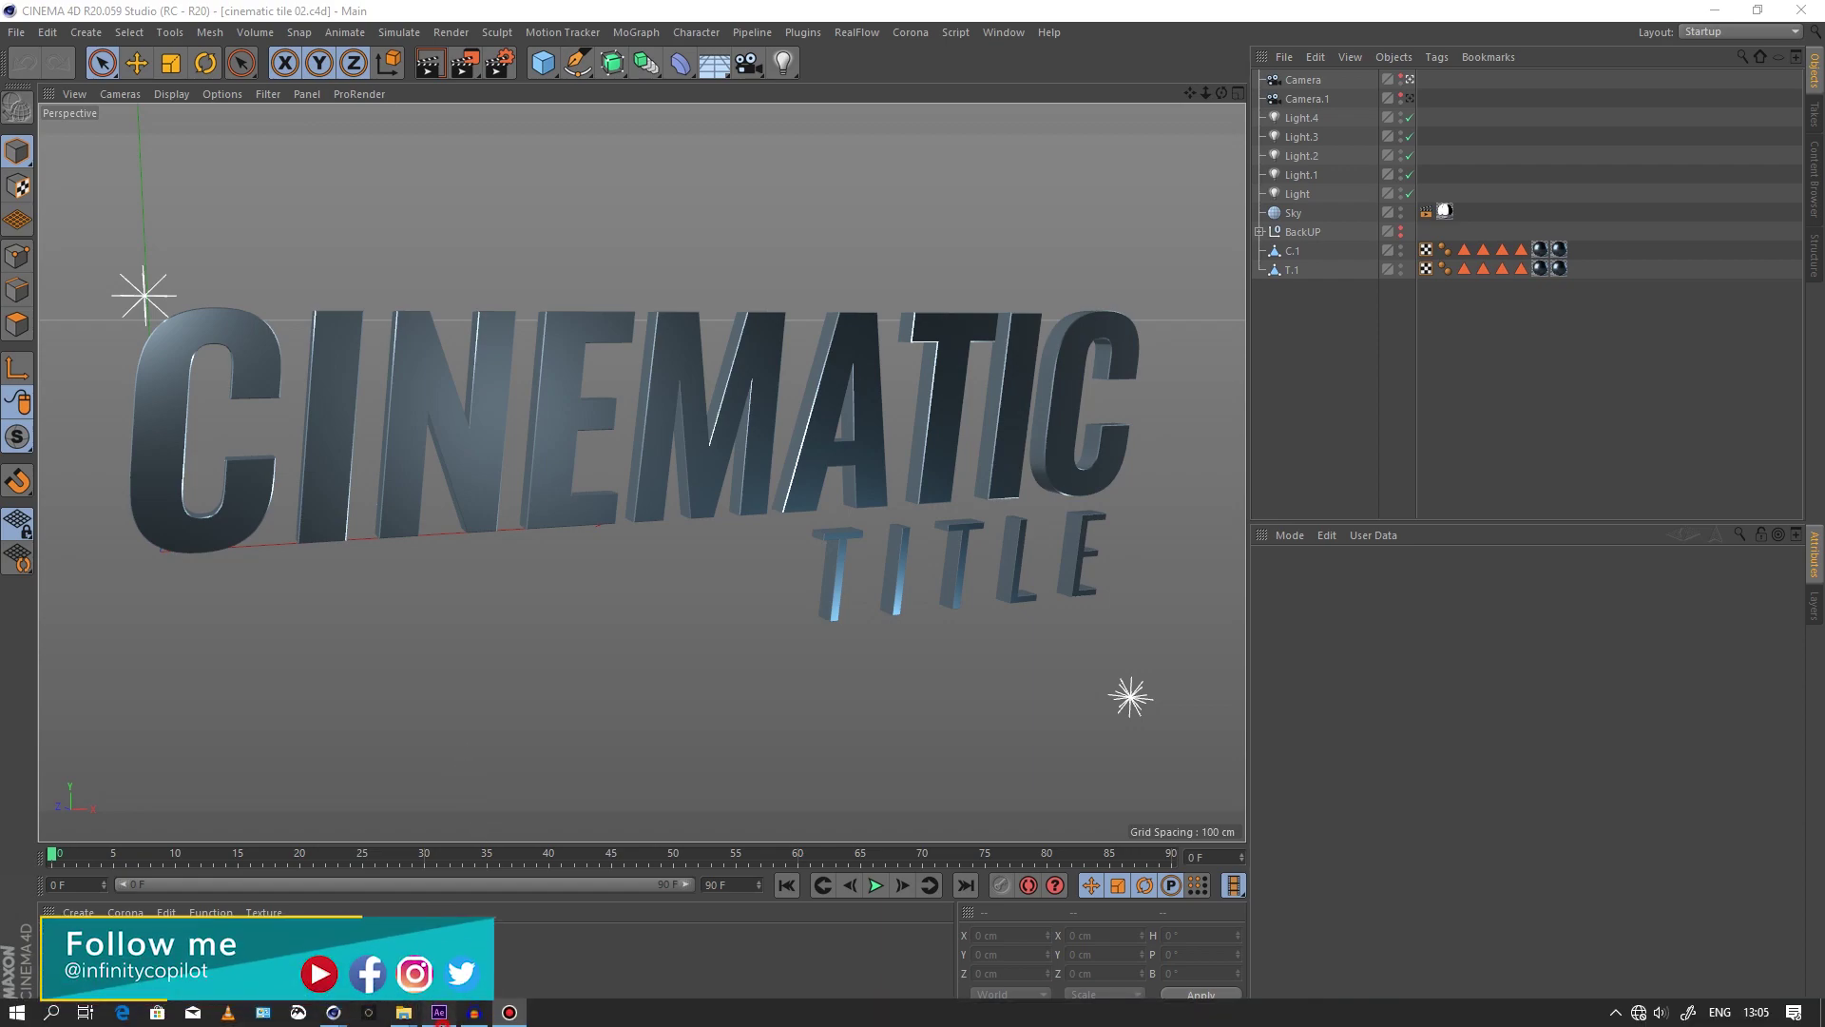
- Review the finished title in After Effects' Comp 2, then compare the cinematic tile 02 and 03 renders in Cinema 4D's Picture Viewer
left_click(440, 1014)
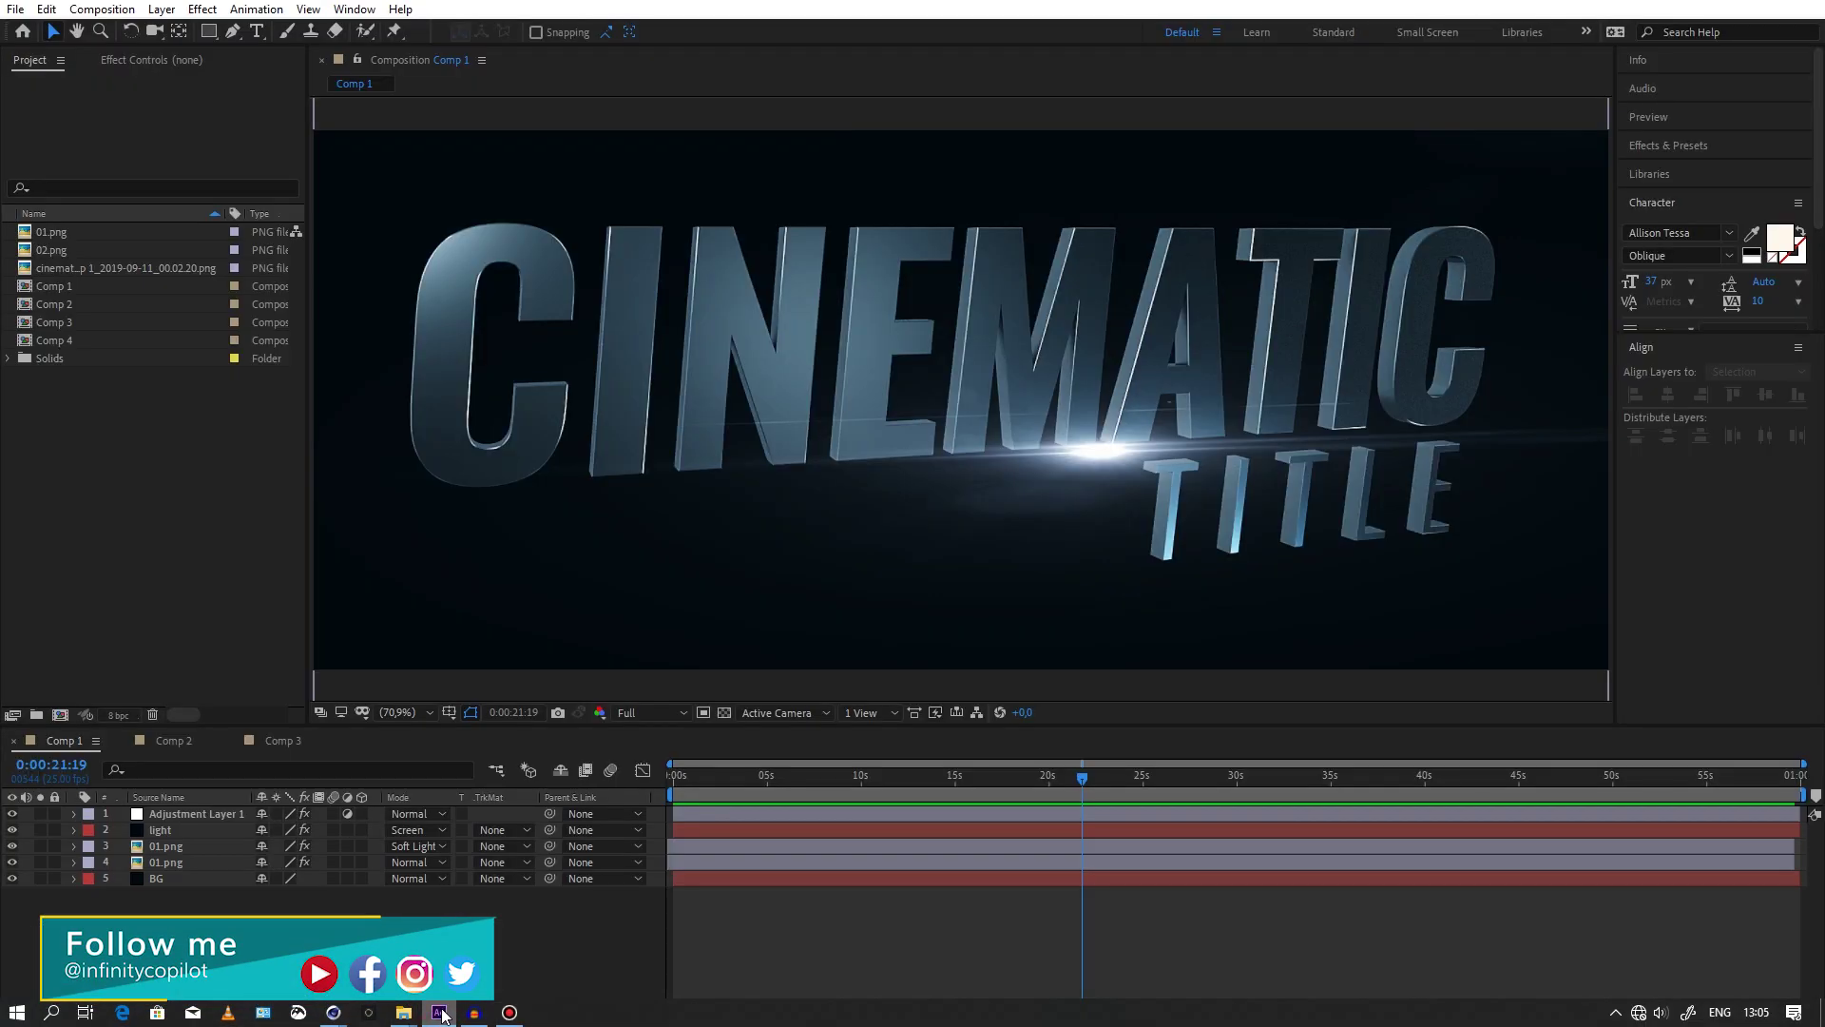
left_click(175, 746)
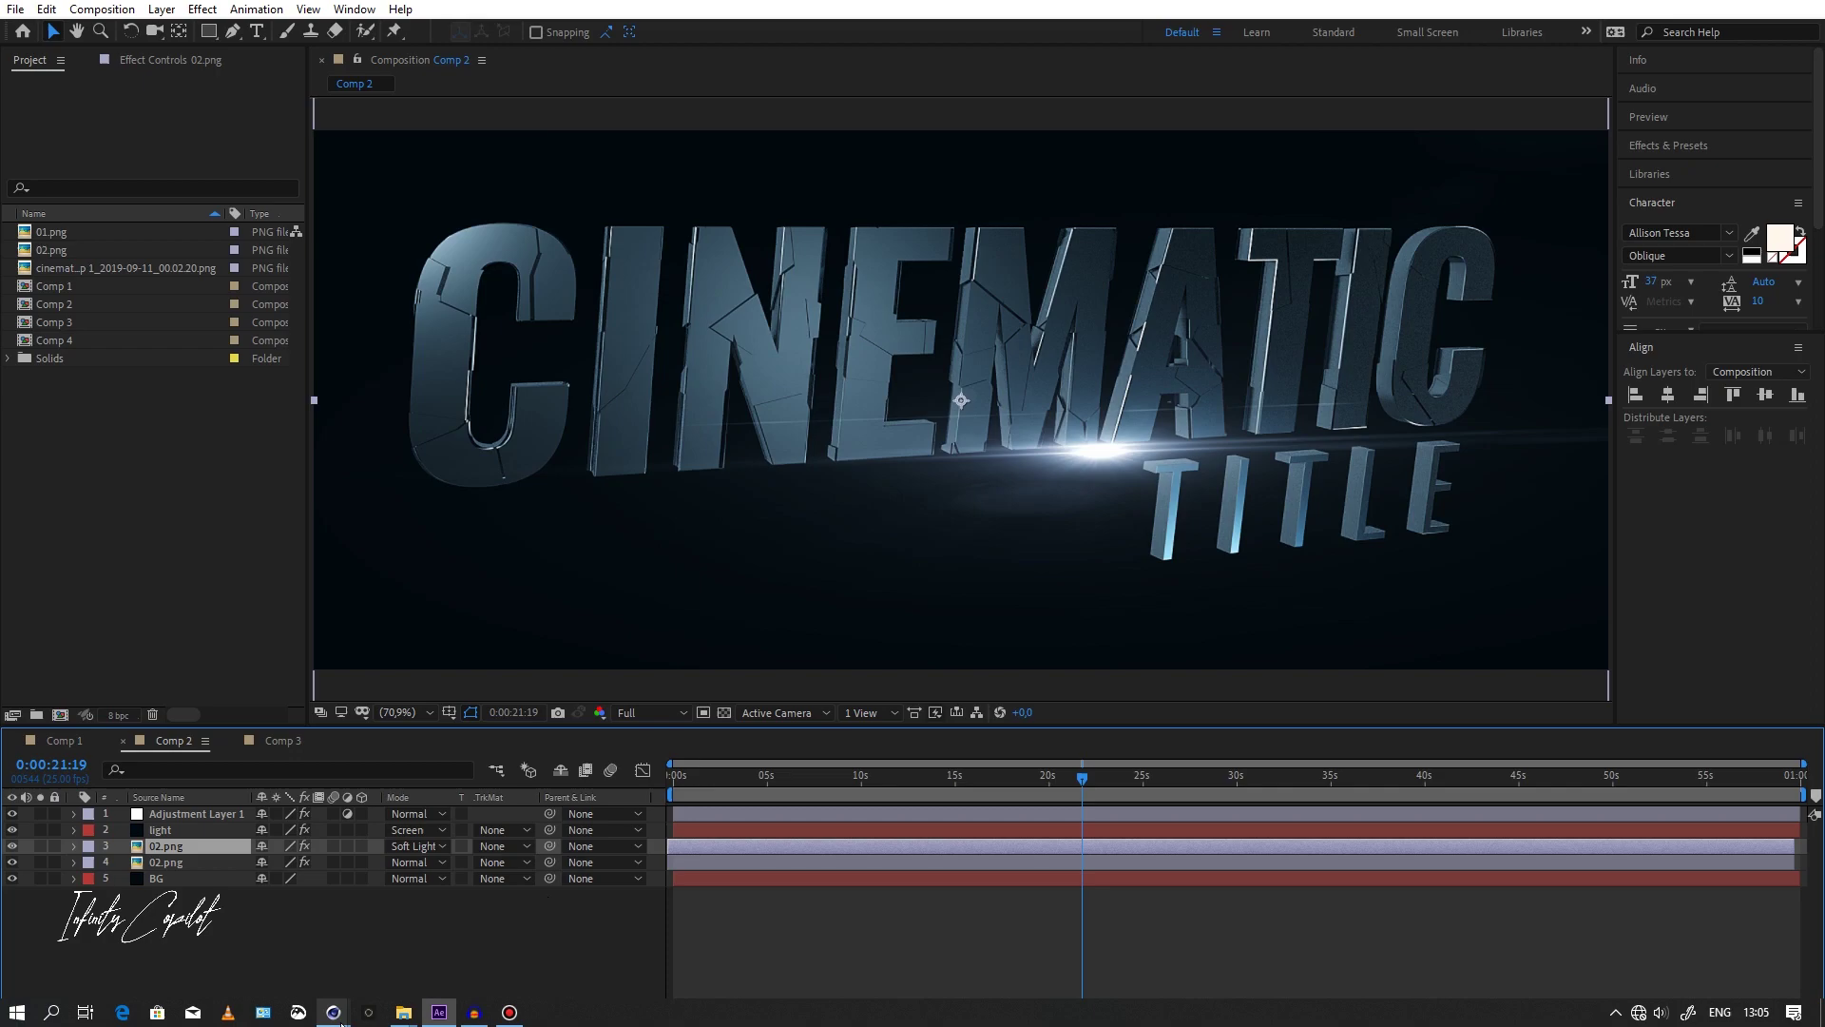
mouse_move(333, 1011)
left_click(228, 937)
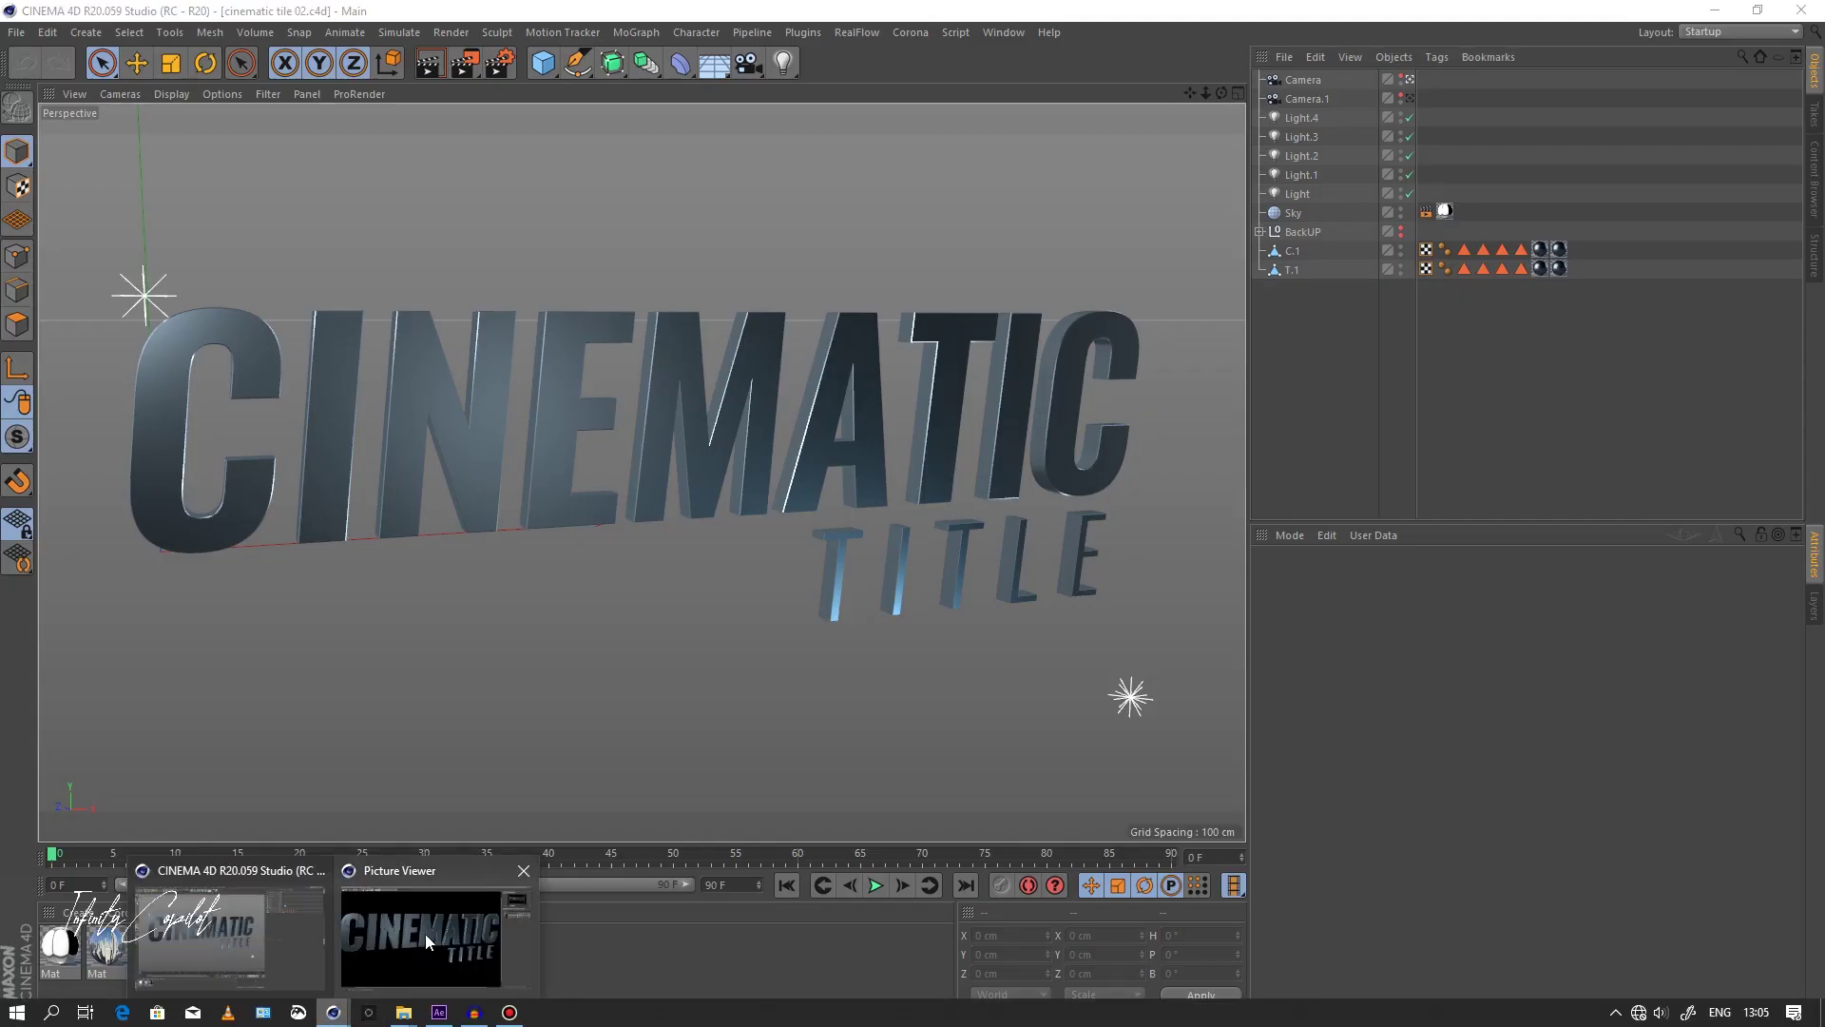
left_click(427, 934)
left_click(1606, 320)
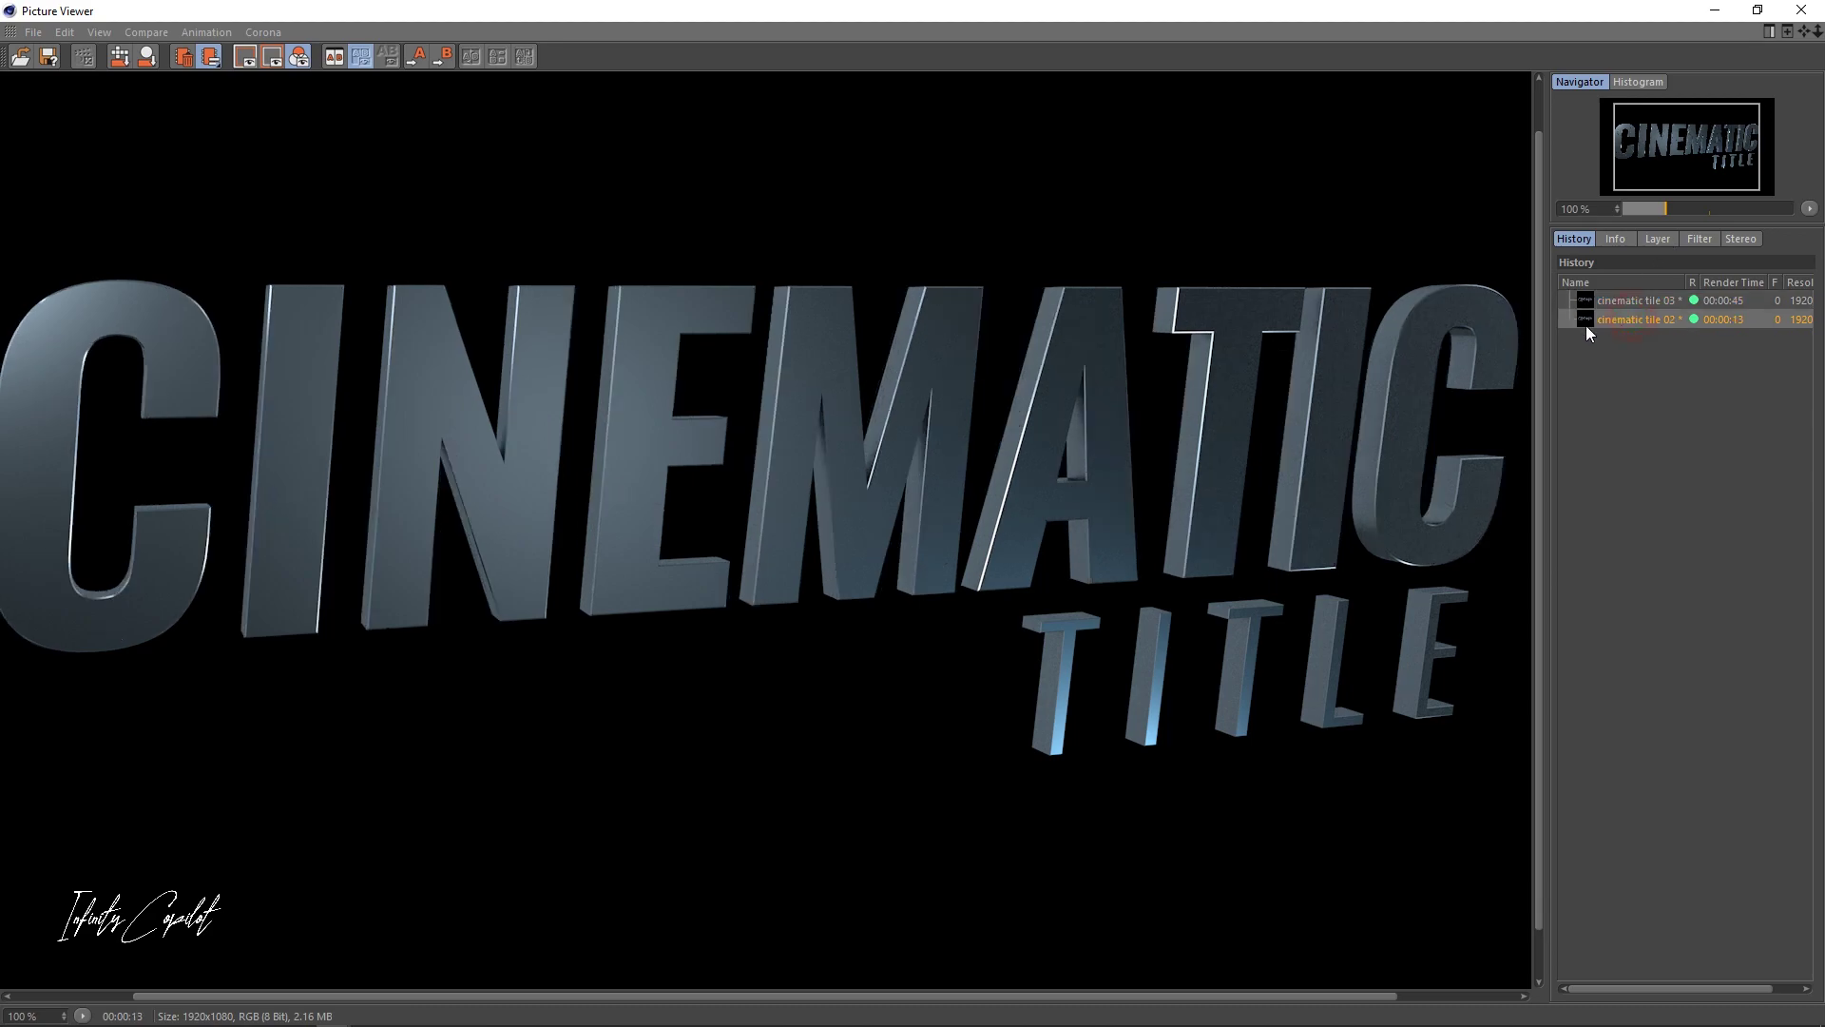
left_click(1610, 302)
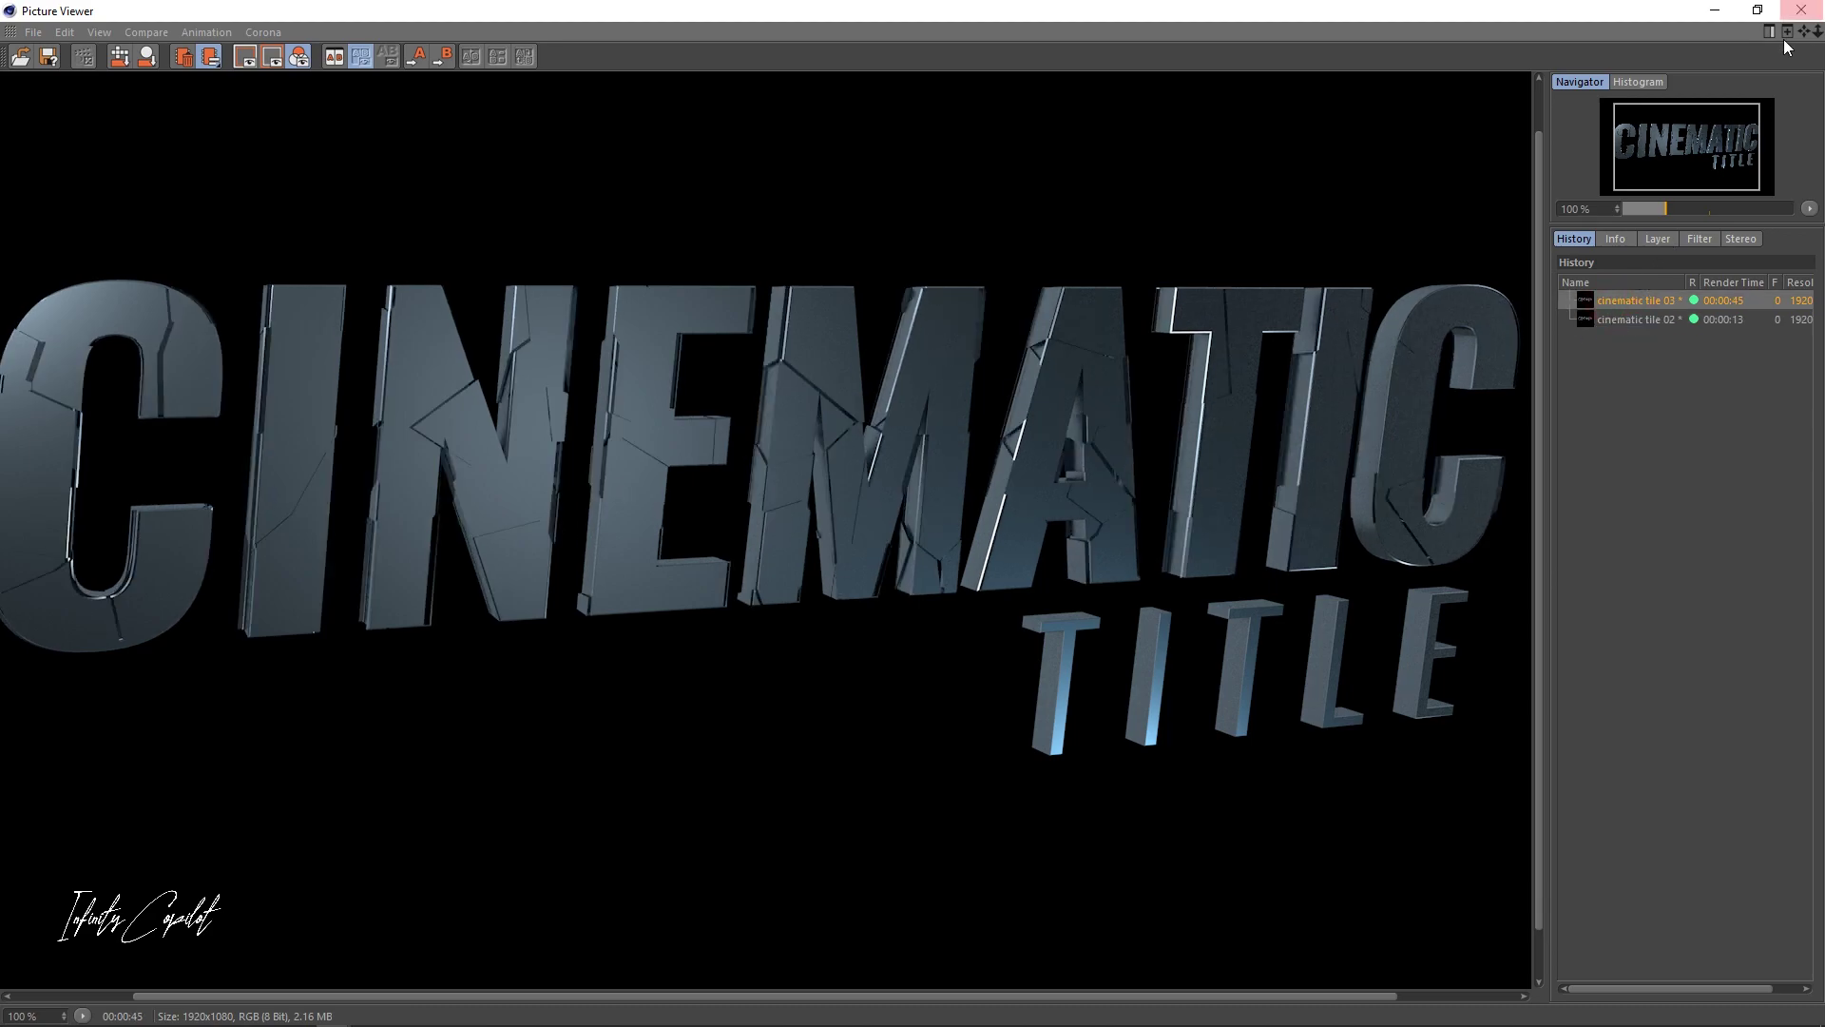
left_click(1695, 14)
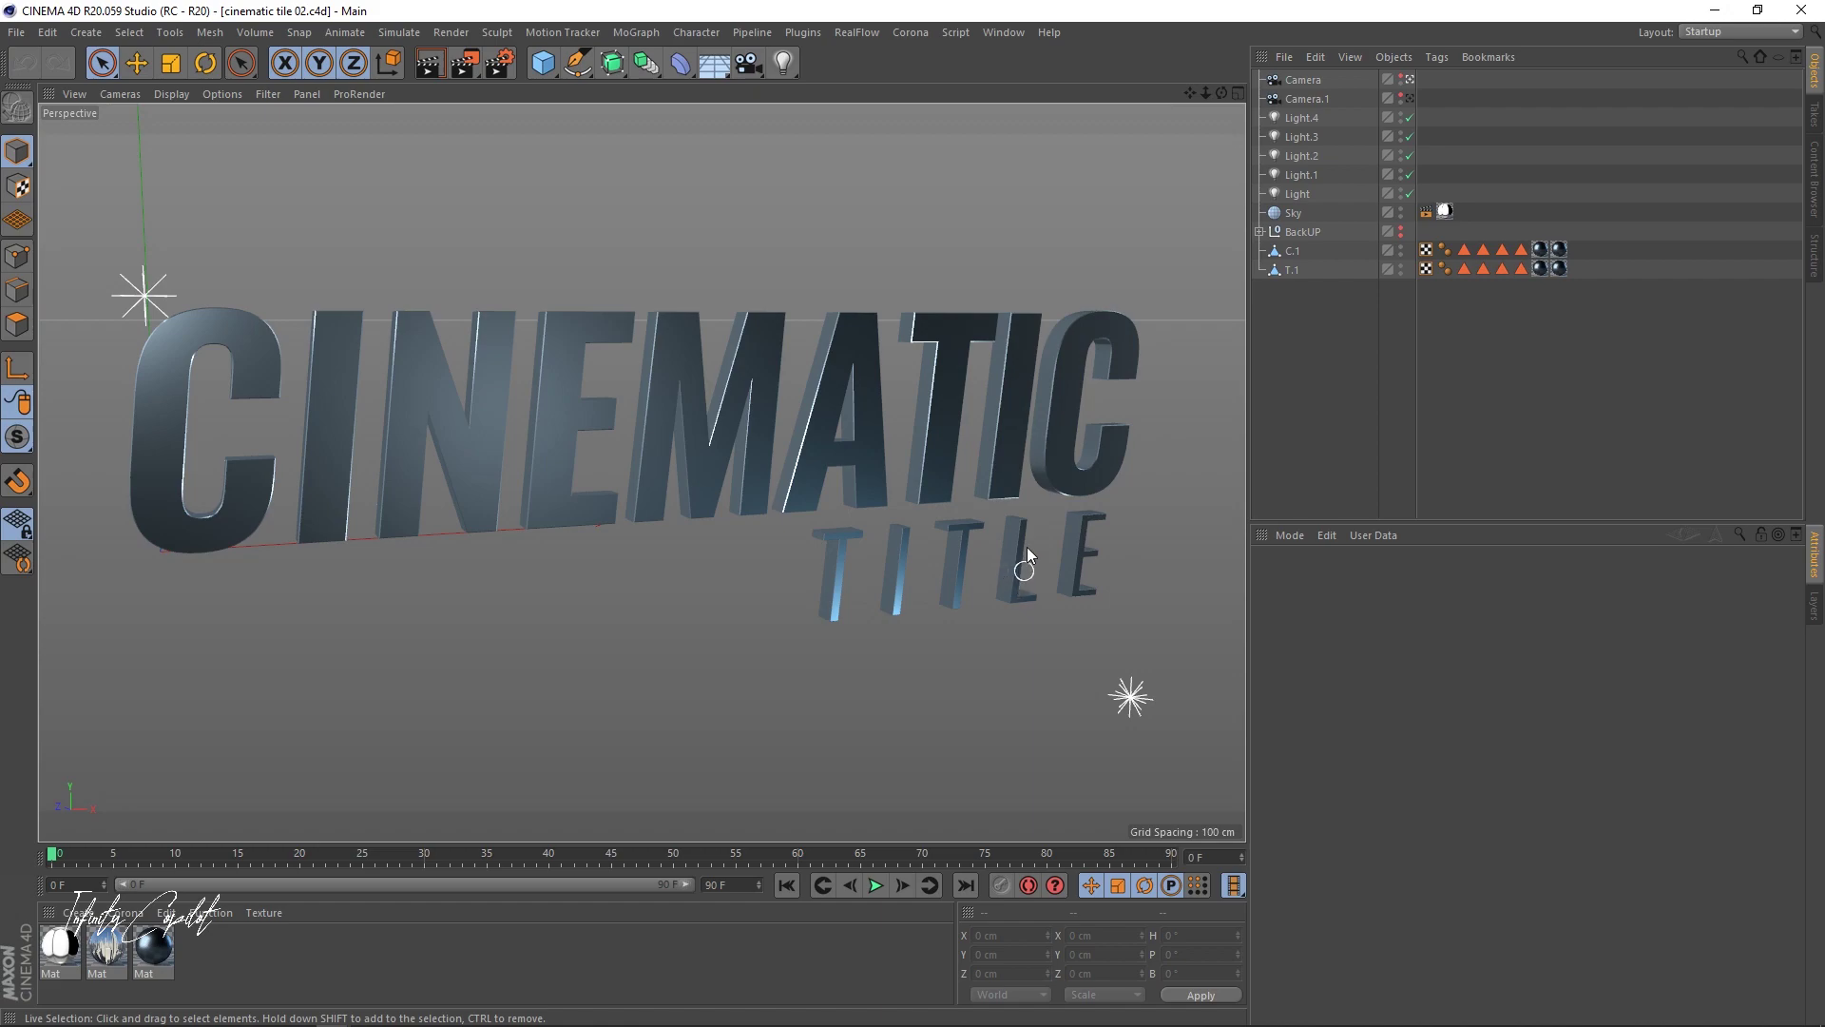
- Create a new project and add a MoText object with the text "Cinematic"
left_click(16, 32)
left_click(39, 61)
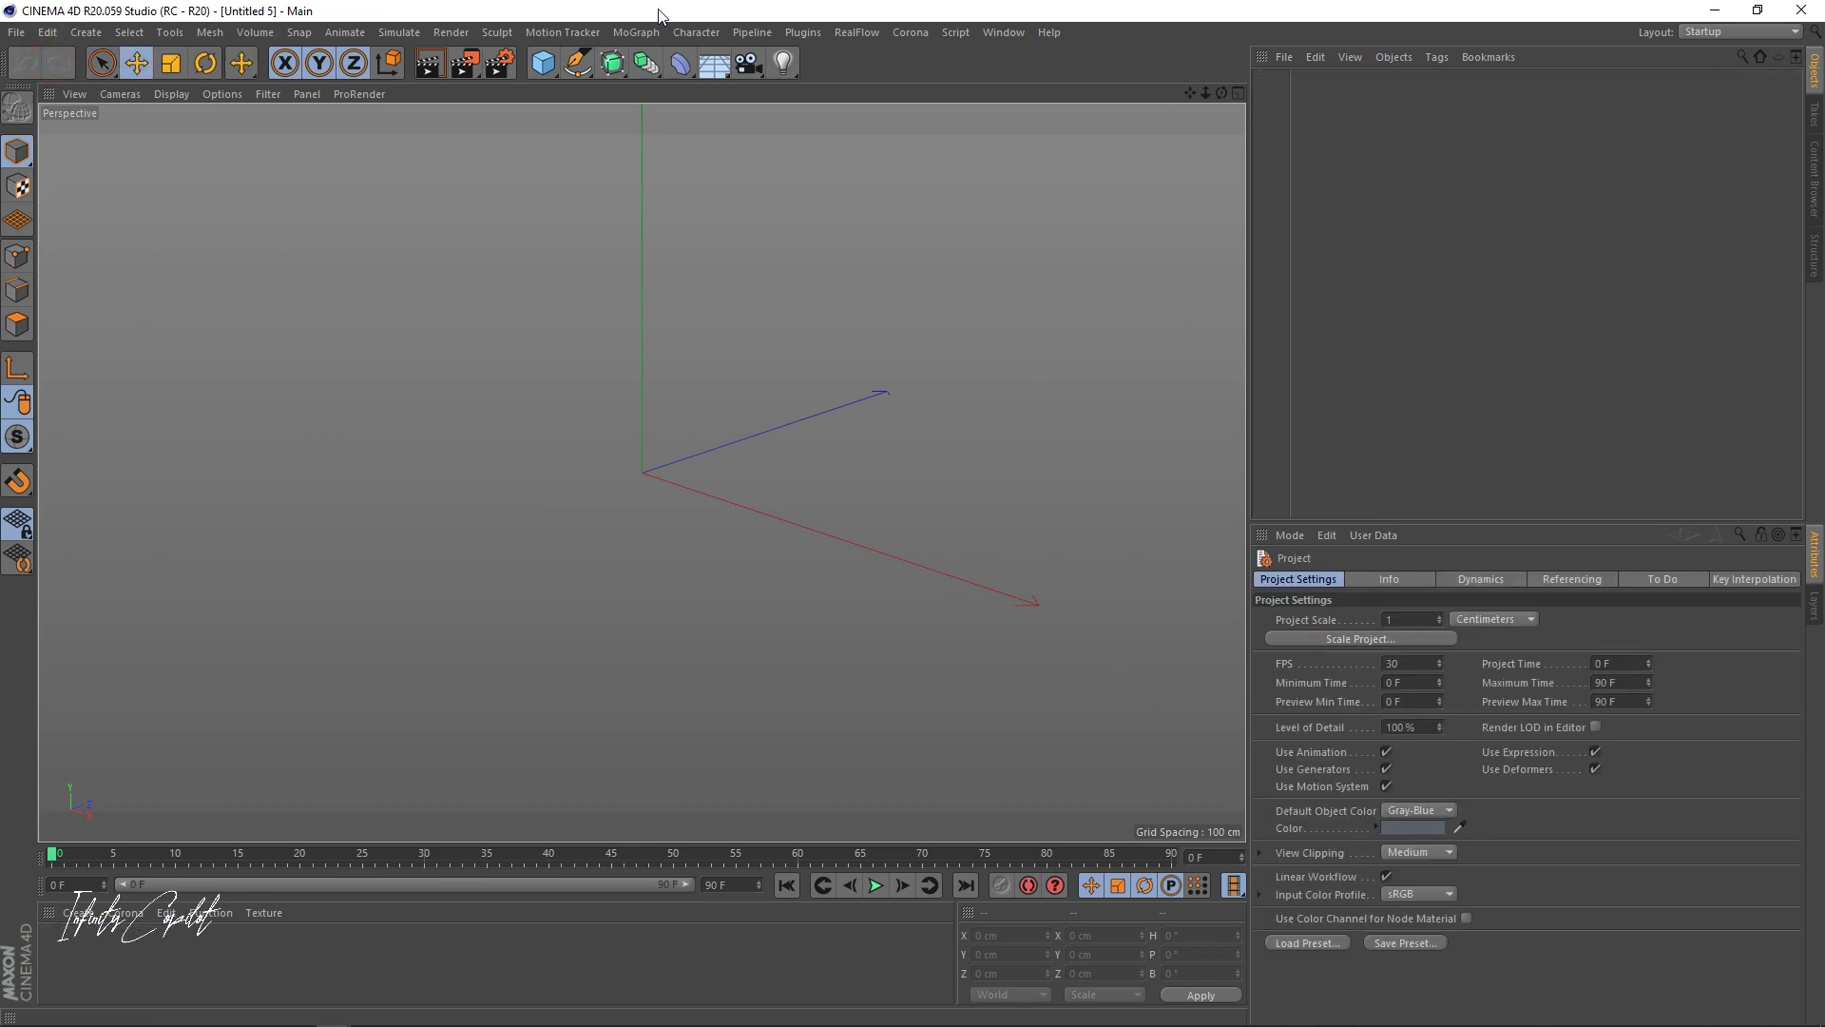
left_click(639, 35)
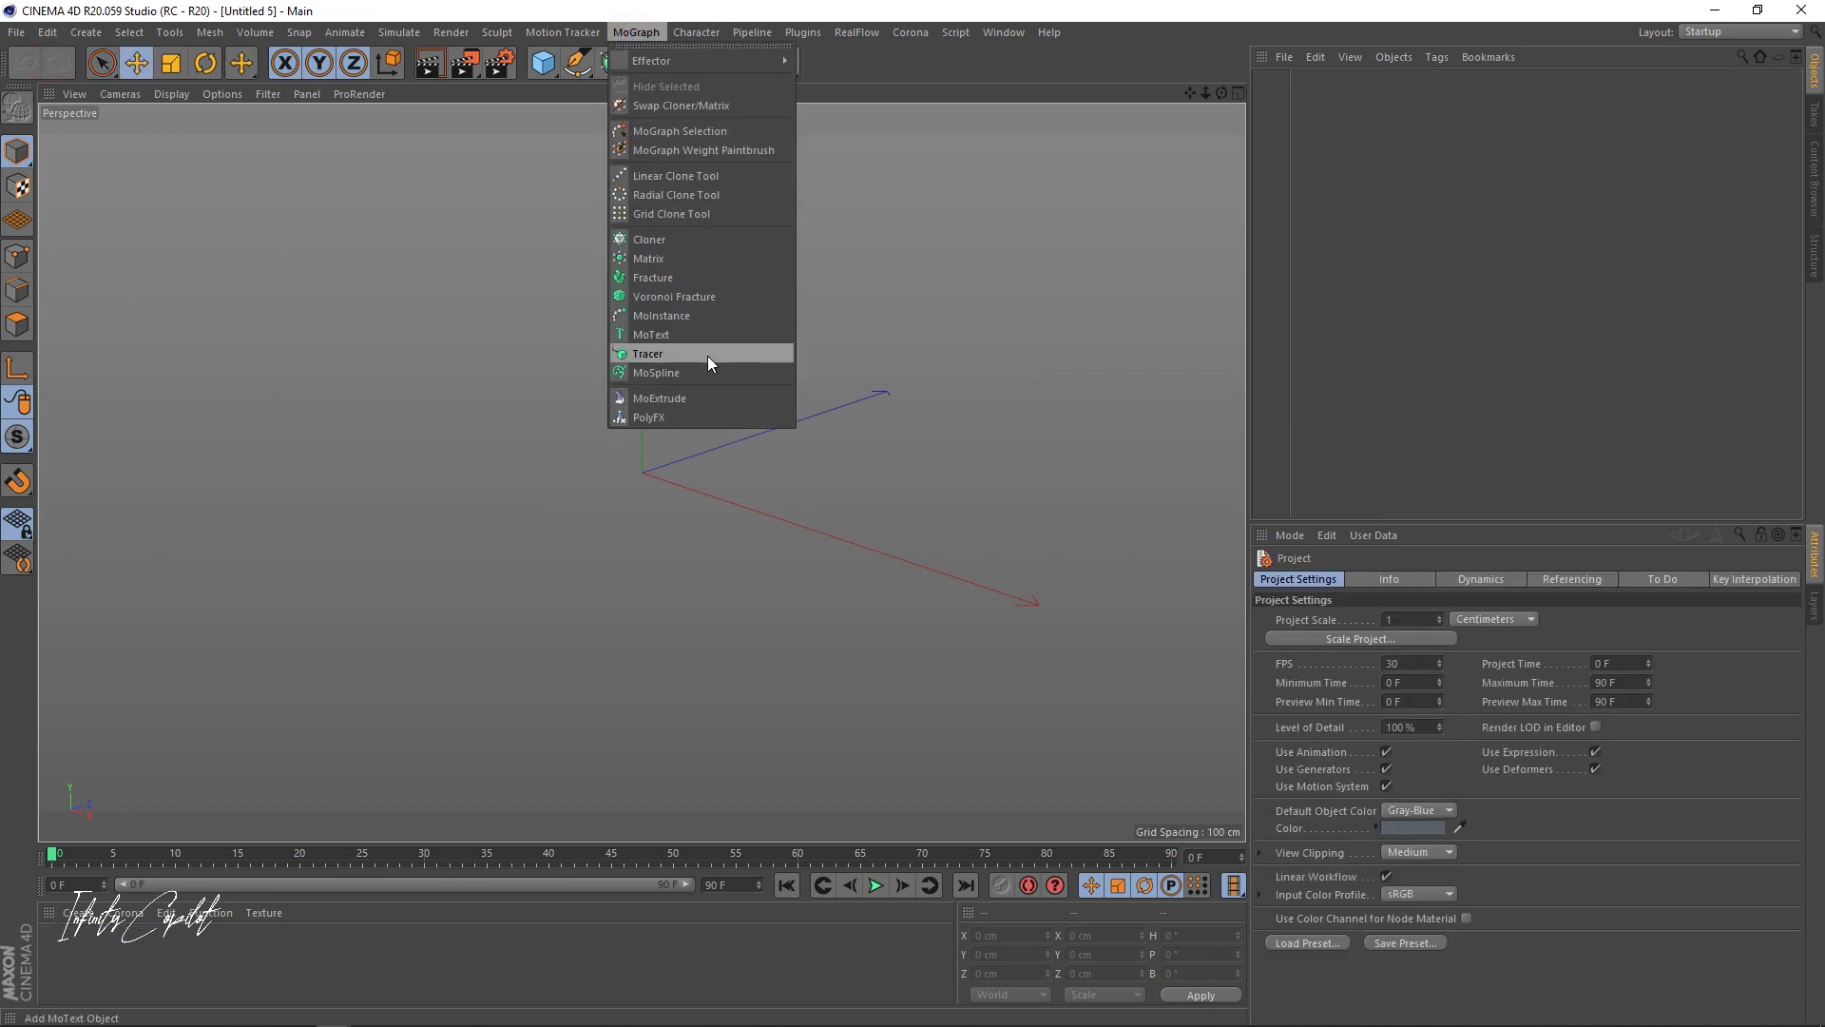
left_click(693, 335)
left_click(1354, 579)
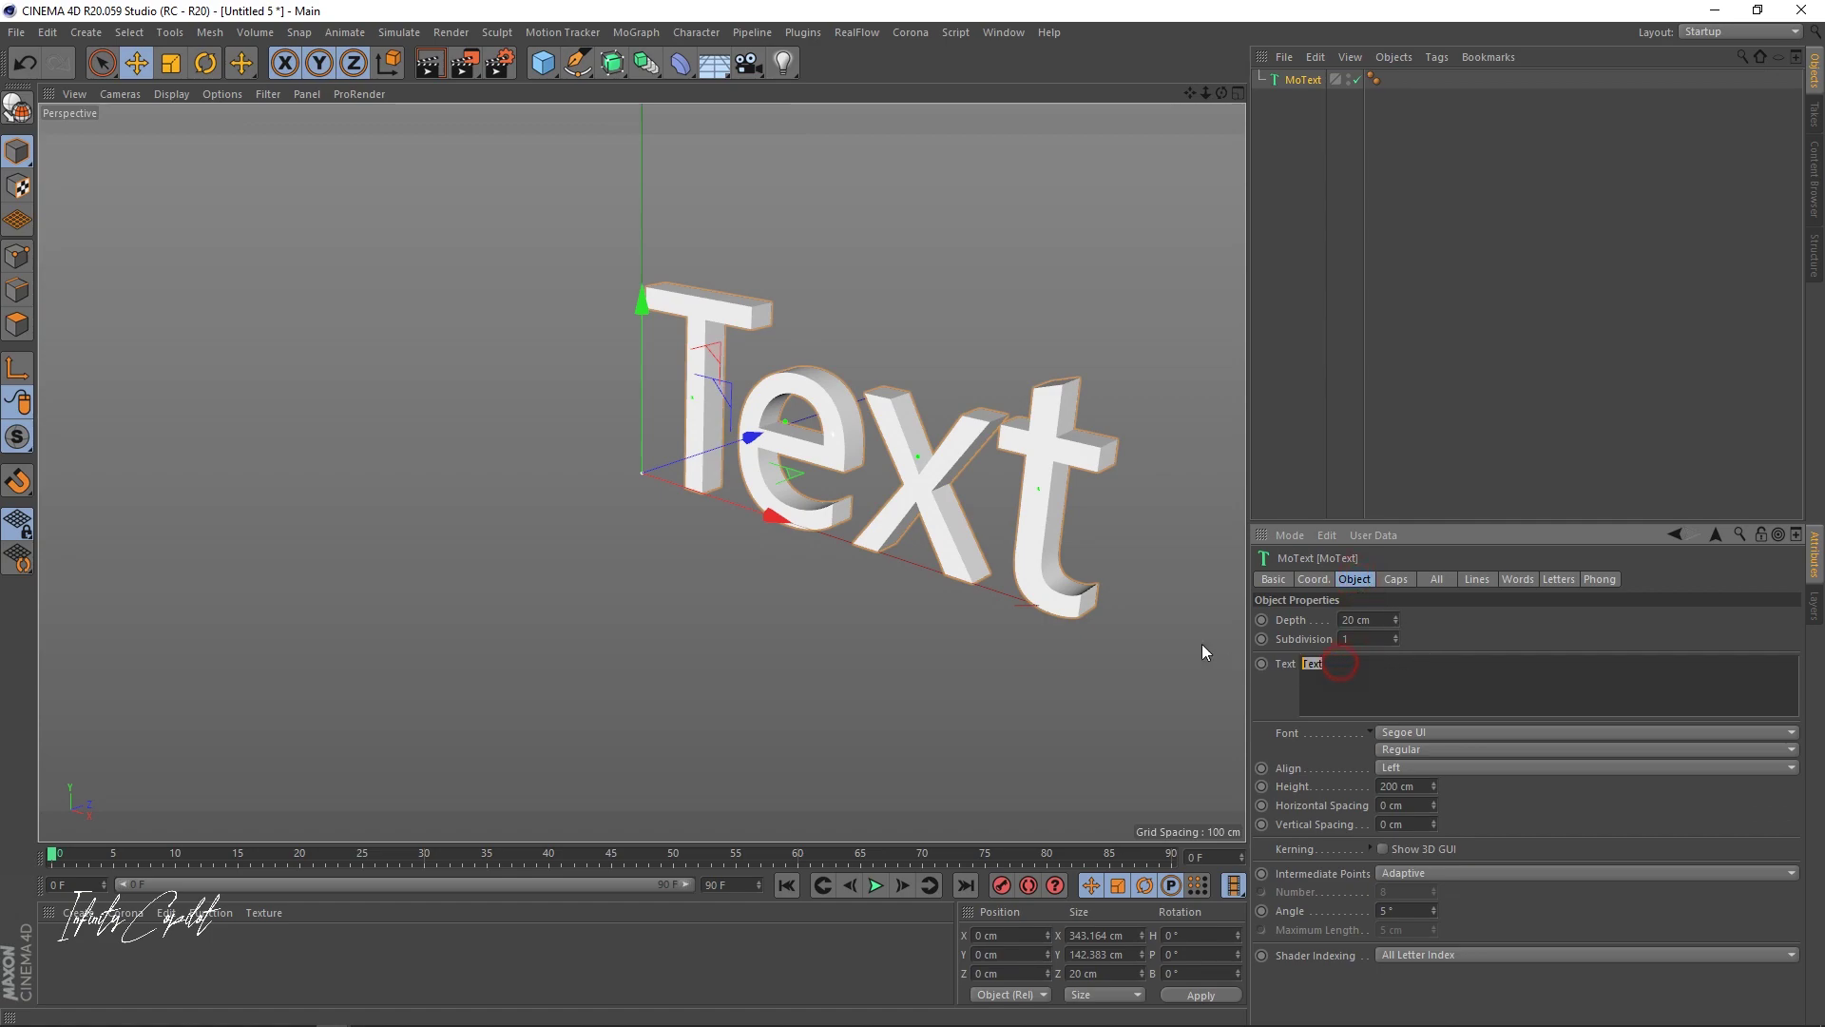
type("Cie")
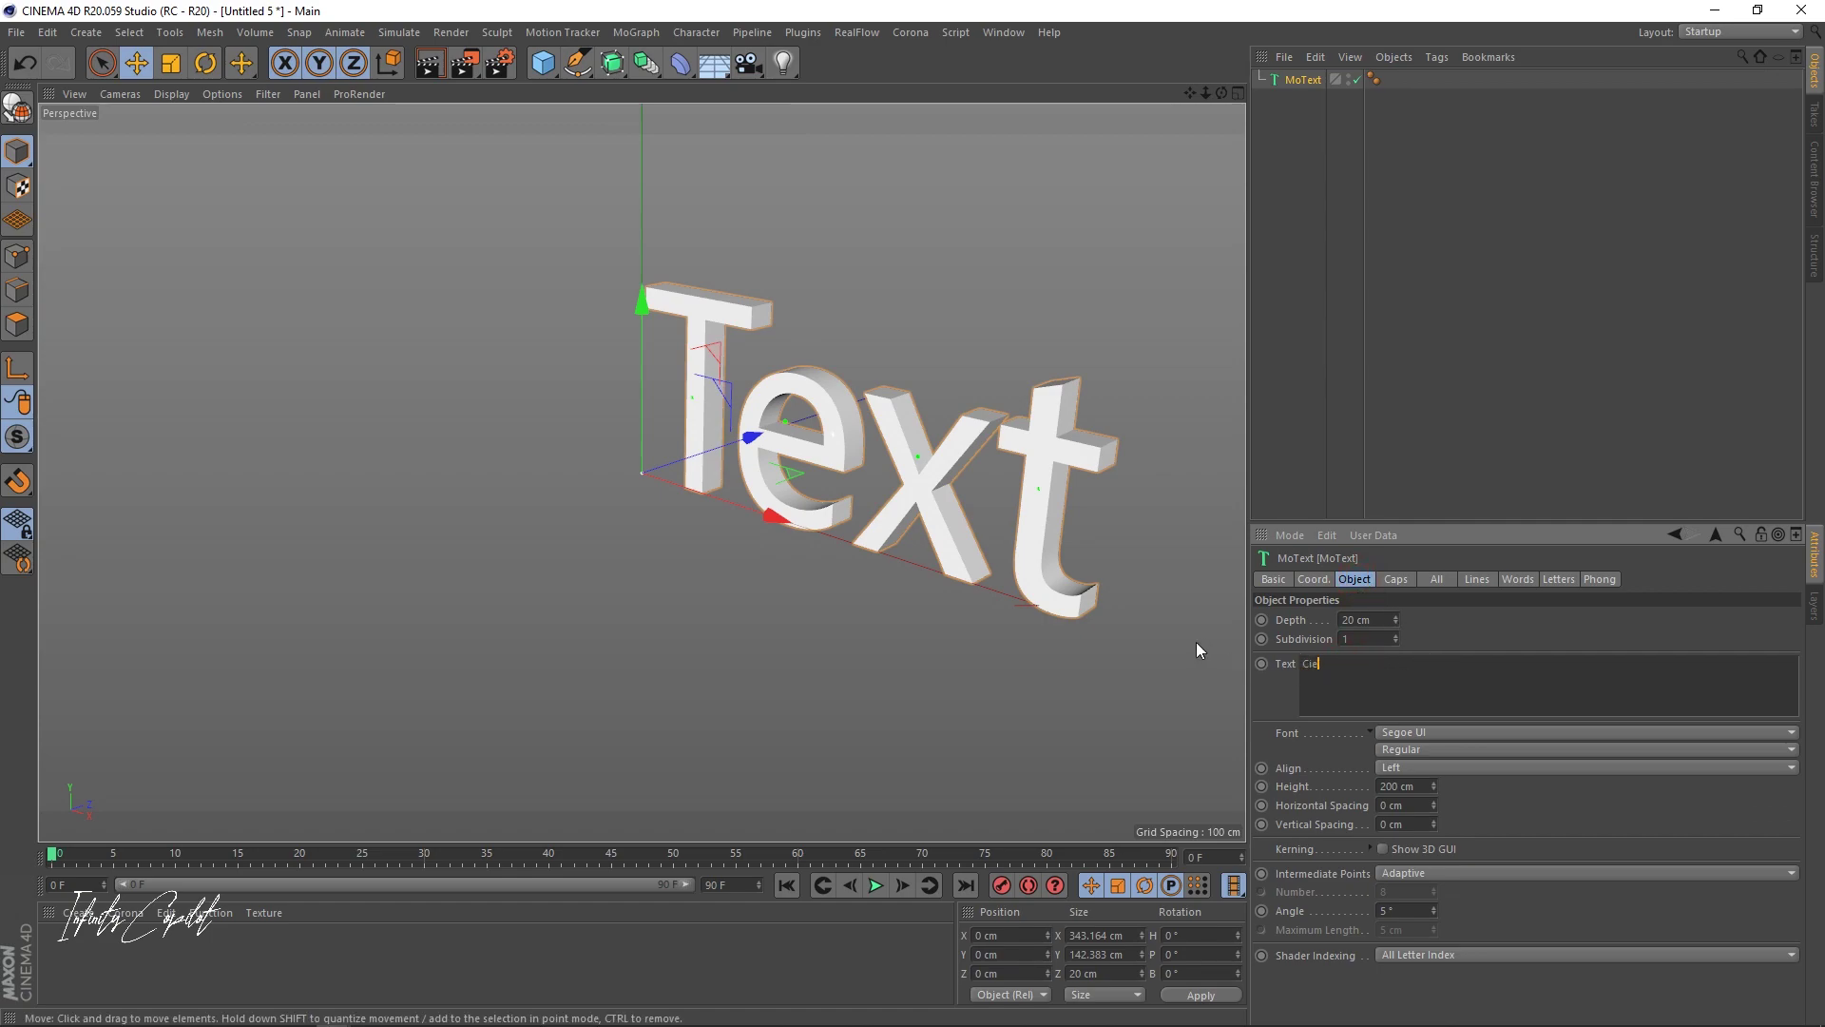
key("BackSpace")
type("nematic")
- Set the MoText font to Oswald in the Bold style
left_click(1424, 728)
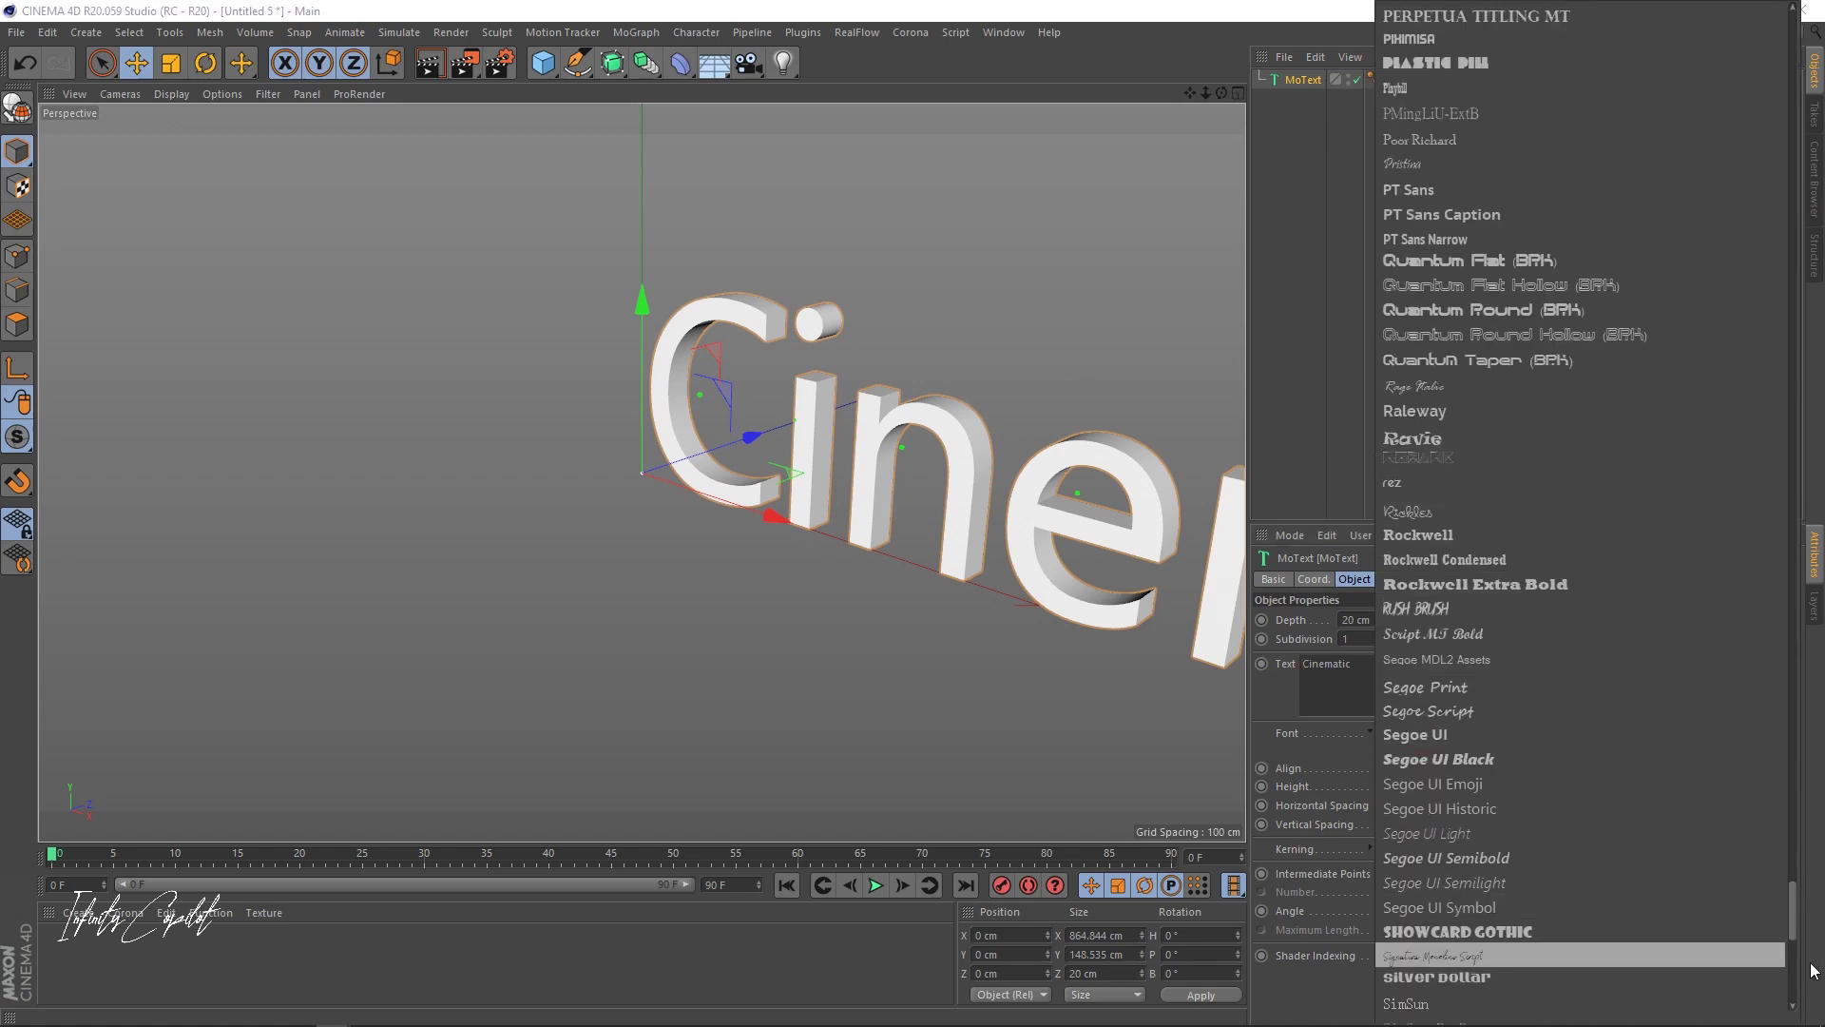
left_click_drag(1792, 912, 1726, 654)
left_click(1728, 664)
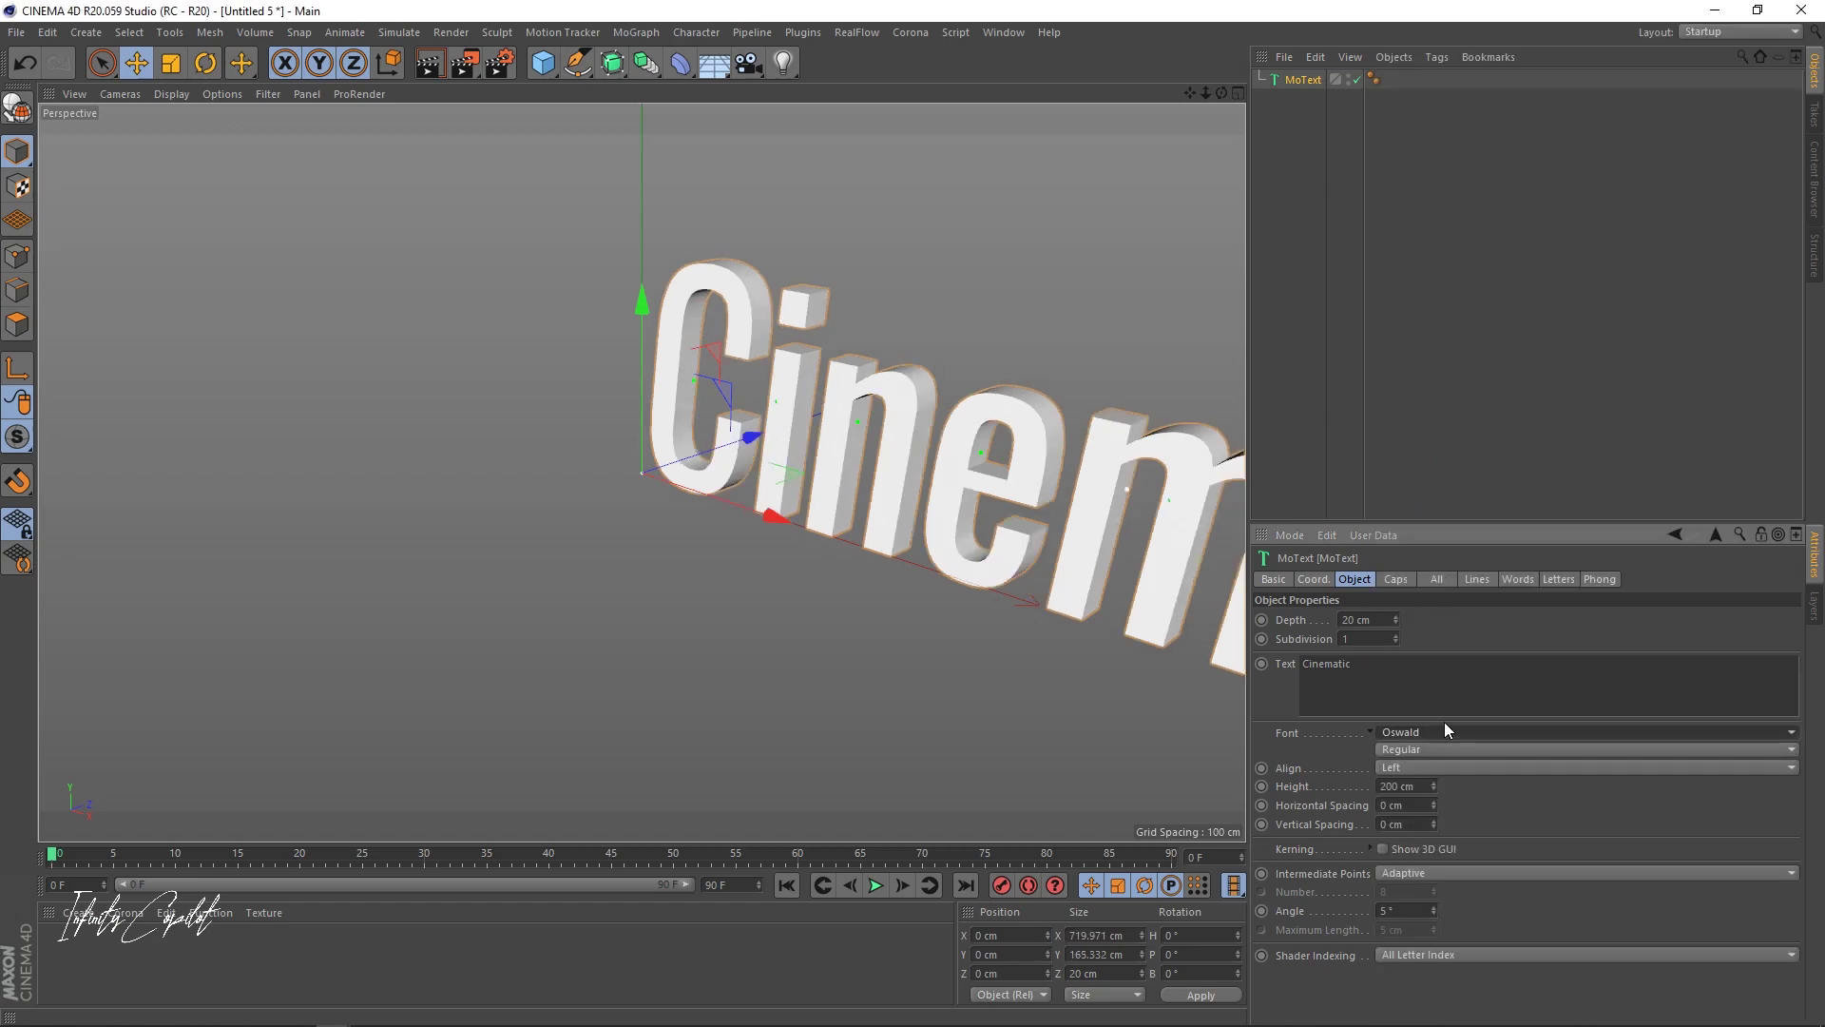
left_click(1405, 749)
left_click(1396, 735)
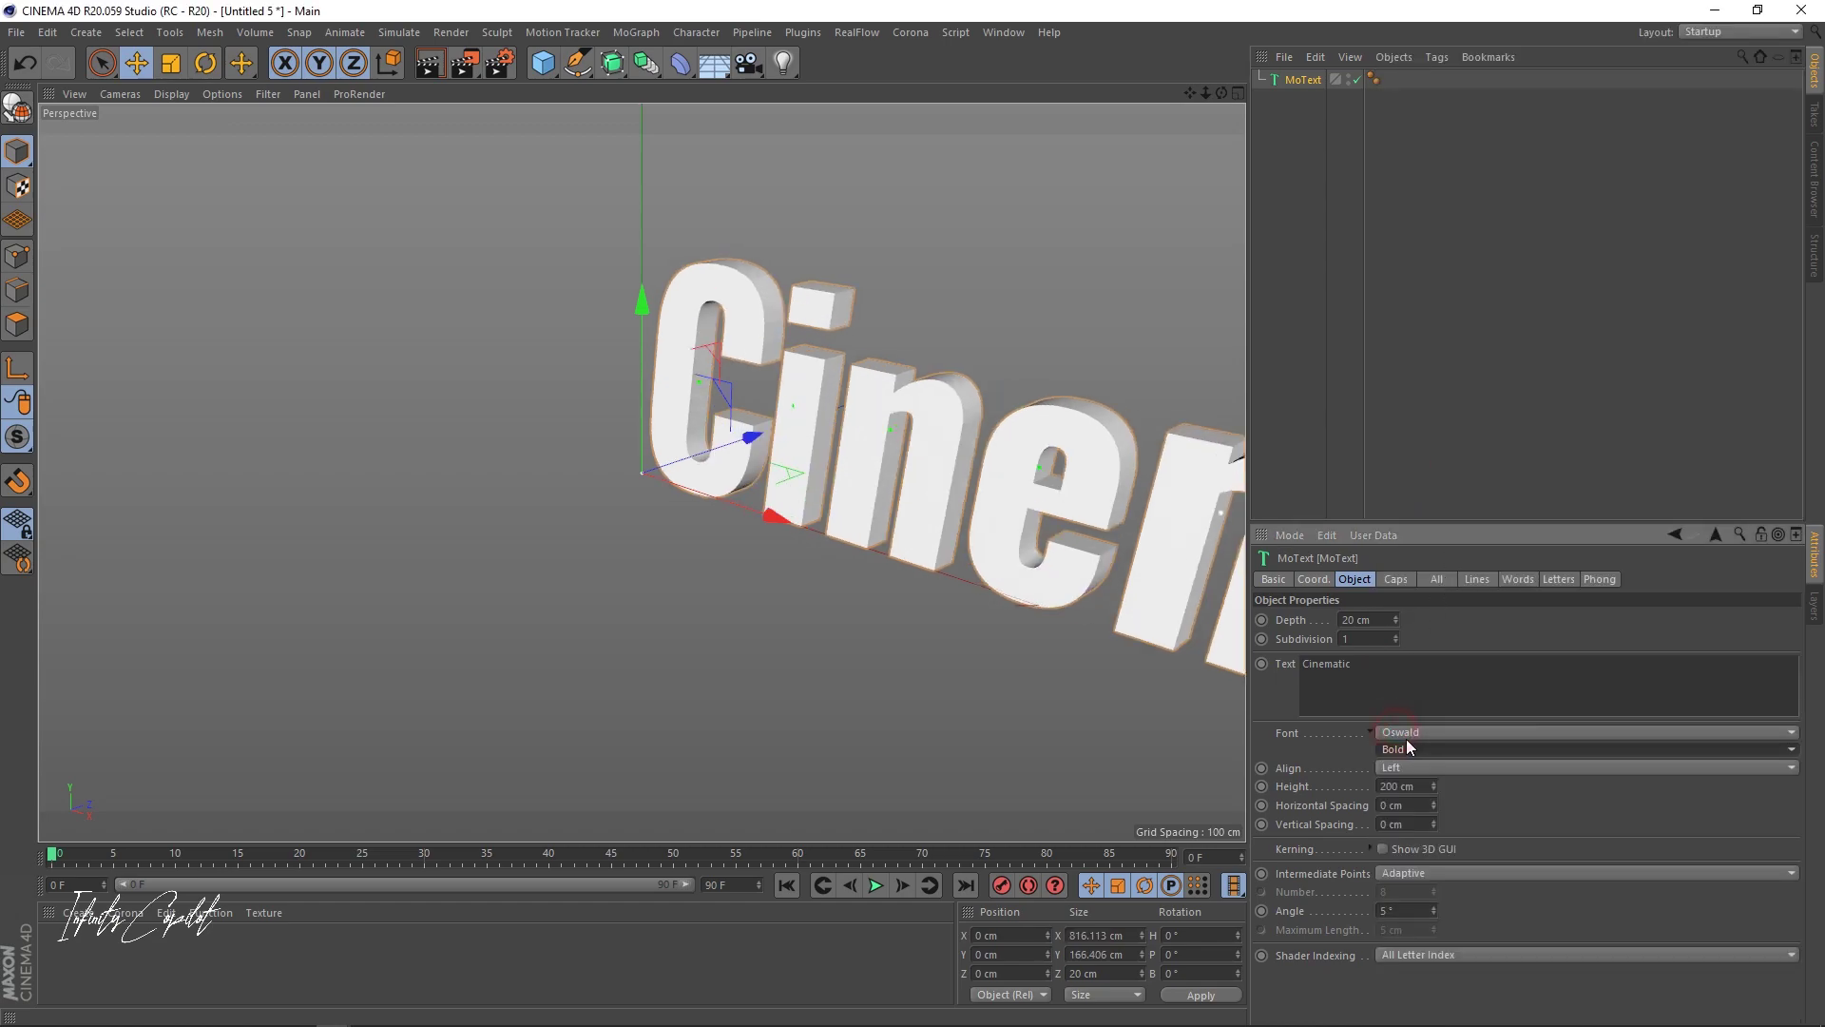
- Change the MoText start cap to Fillet Cap with a radius of 1 cm
scroll(858, 528, "down", 3)
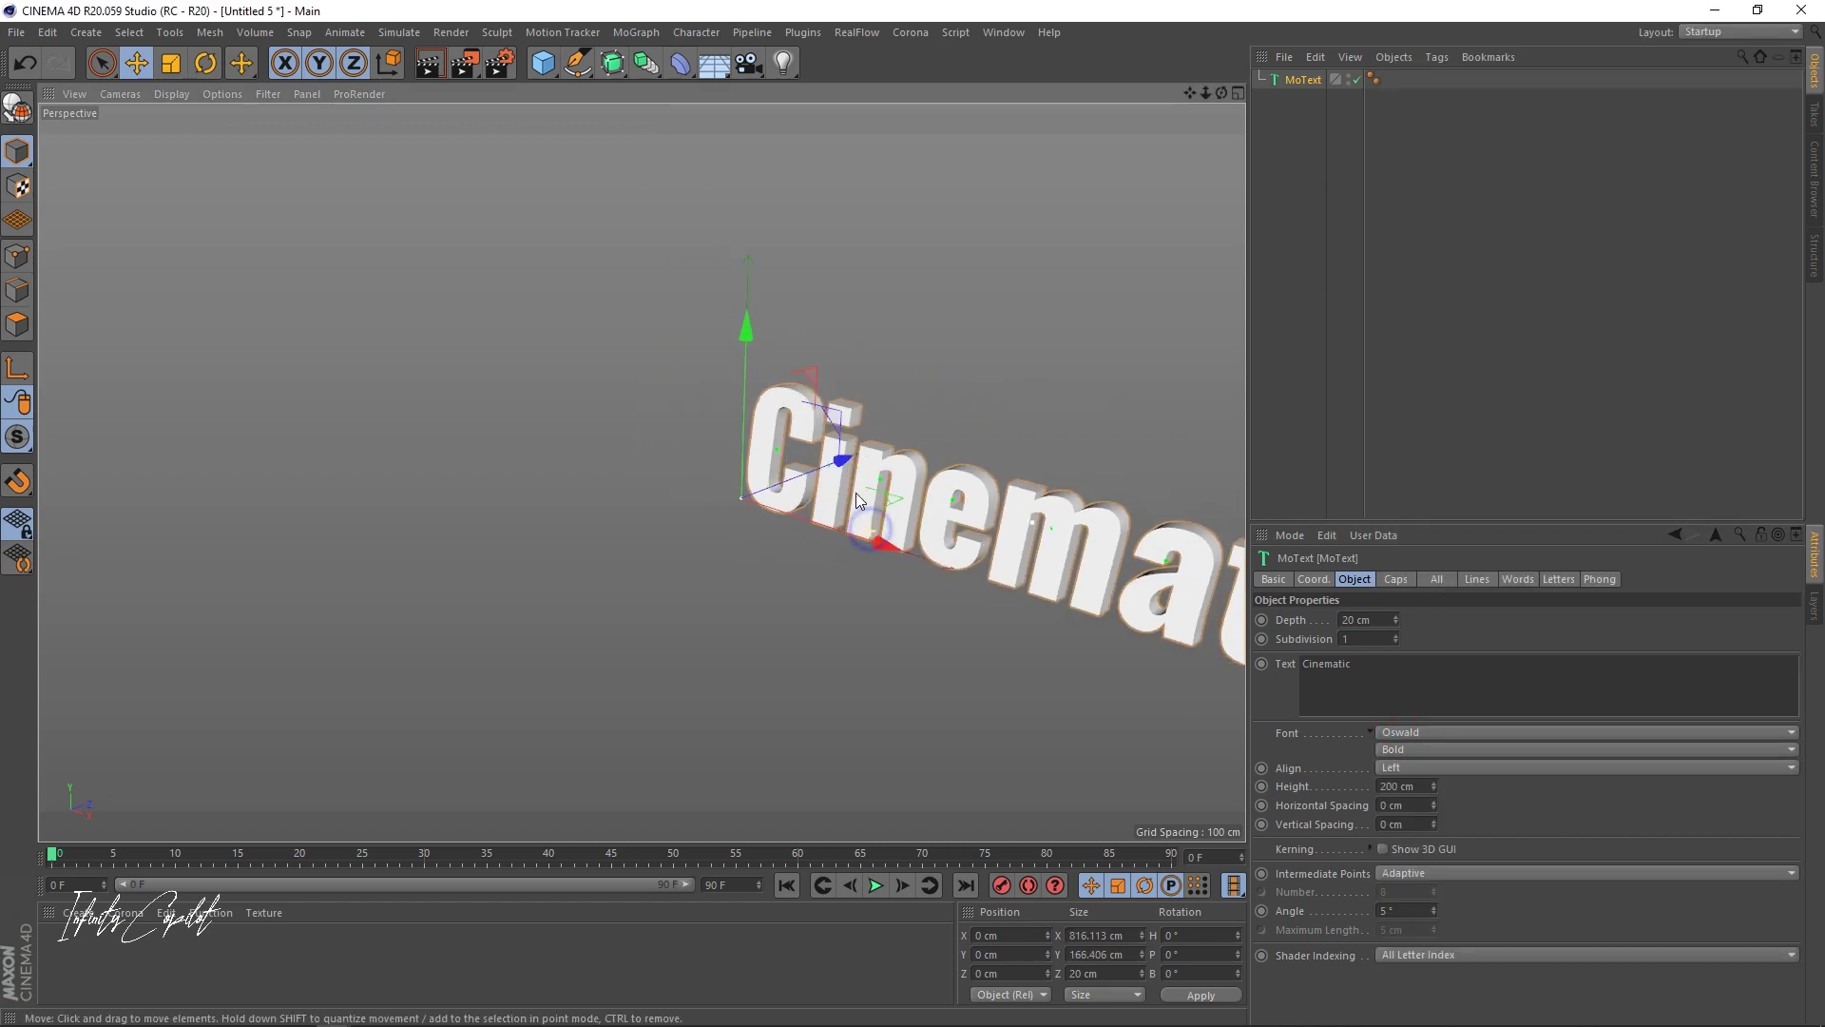
middle_click_drag(859, 528, 625, 376, "alt")
scroll(625, 376, "up", 3)
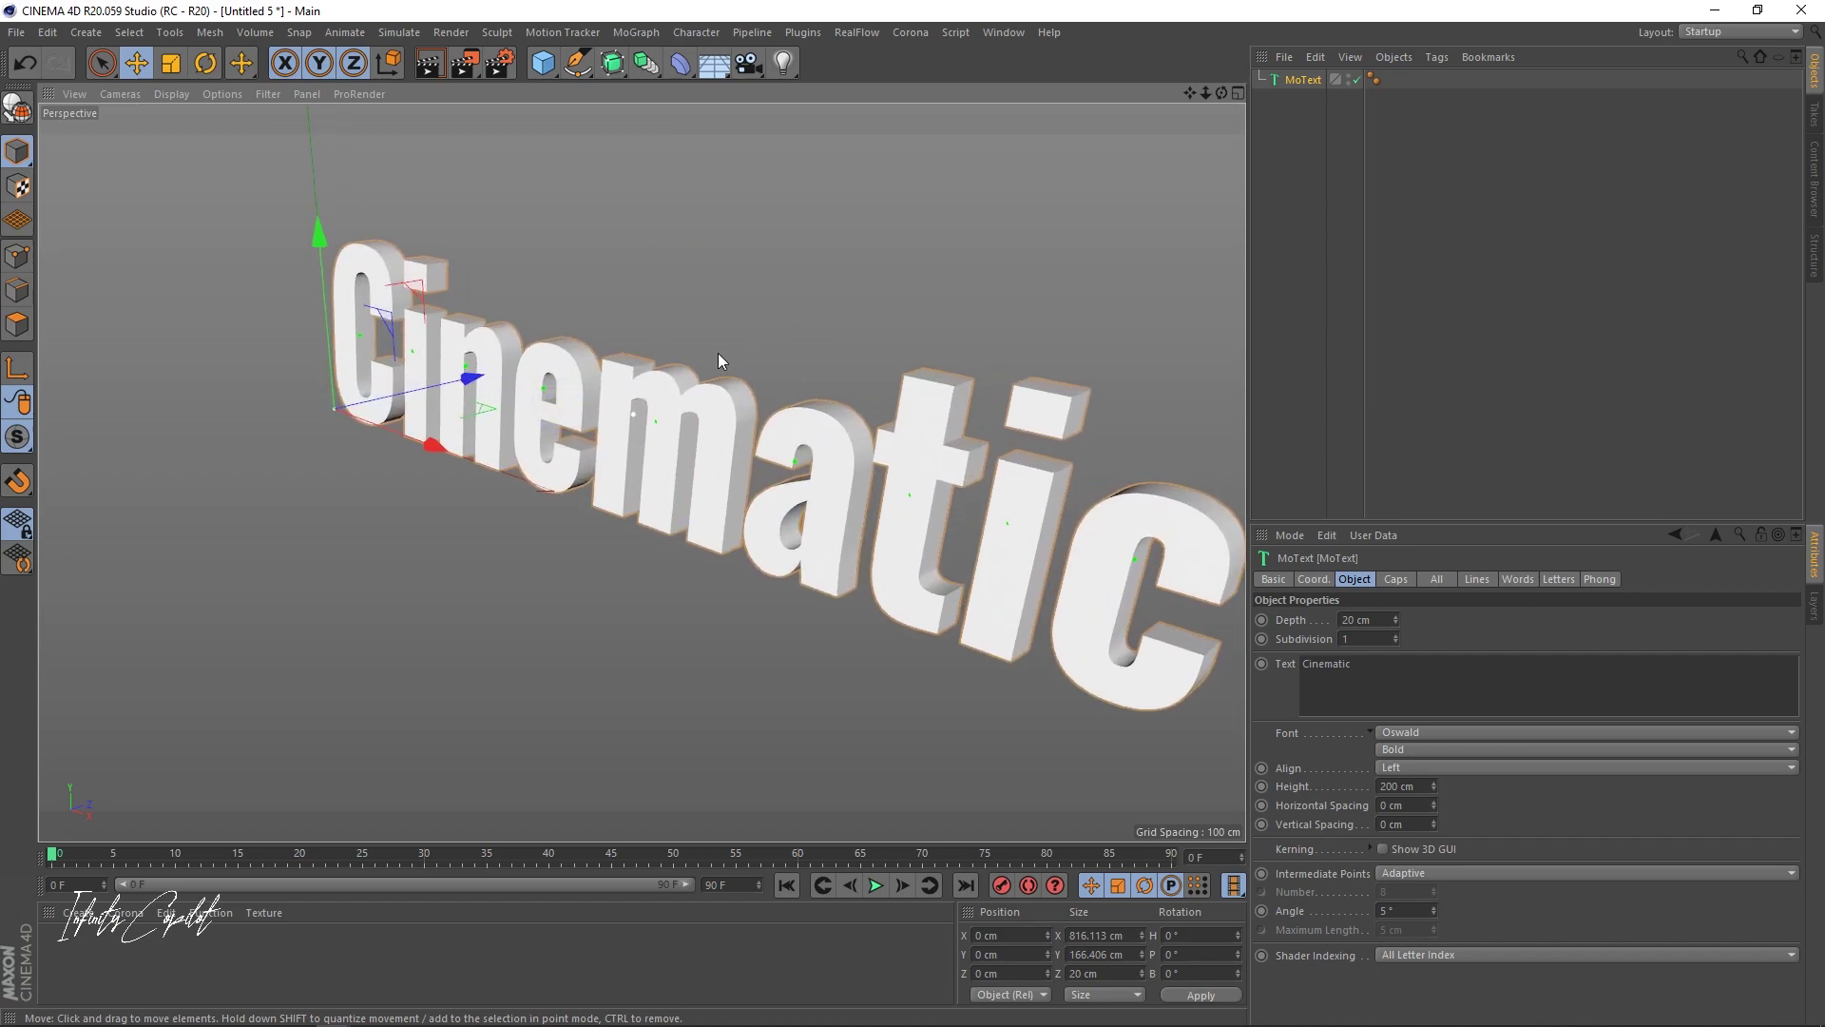
scroll(718, 354, "up", 3)
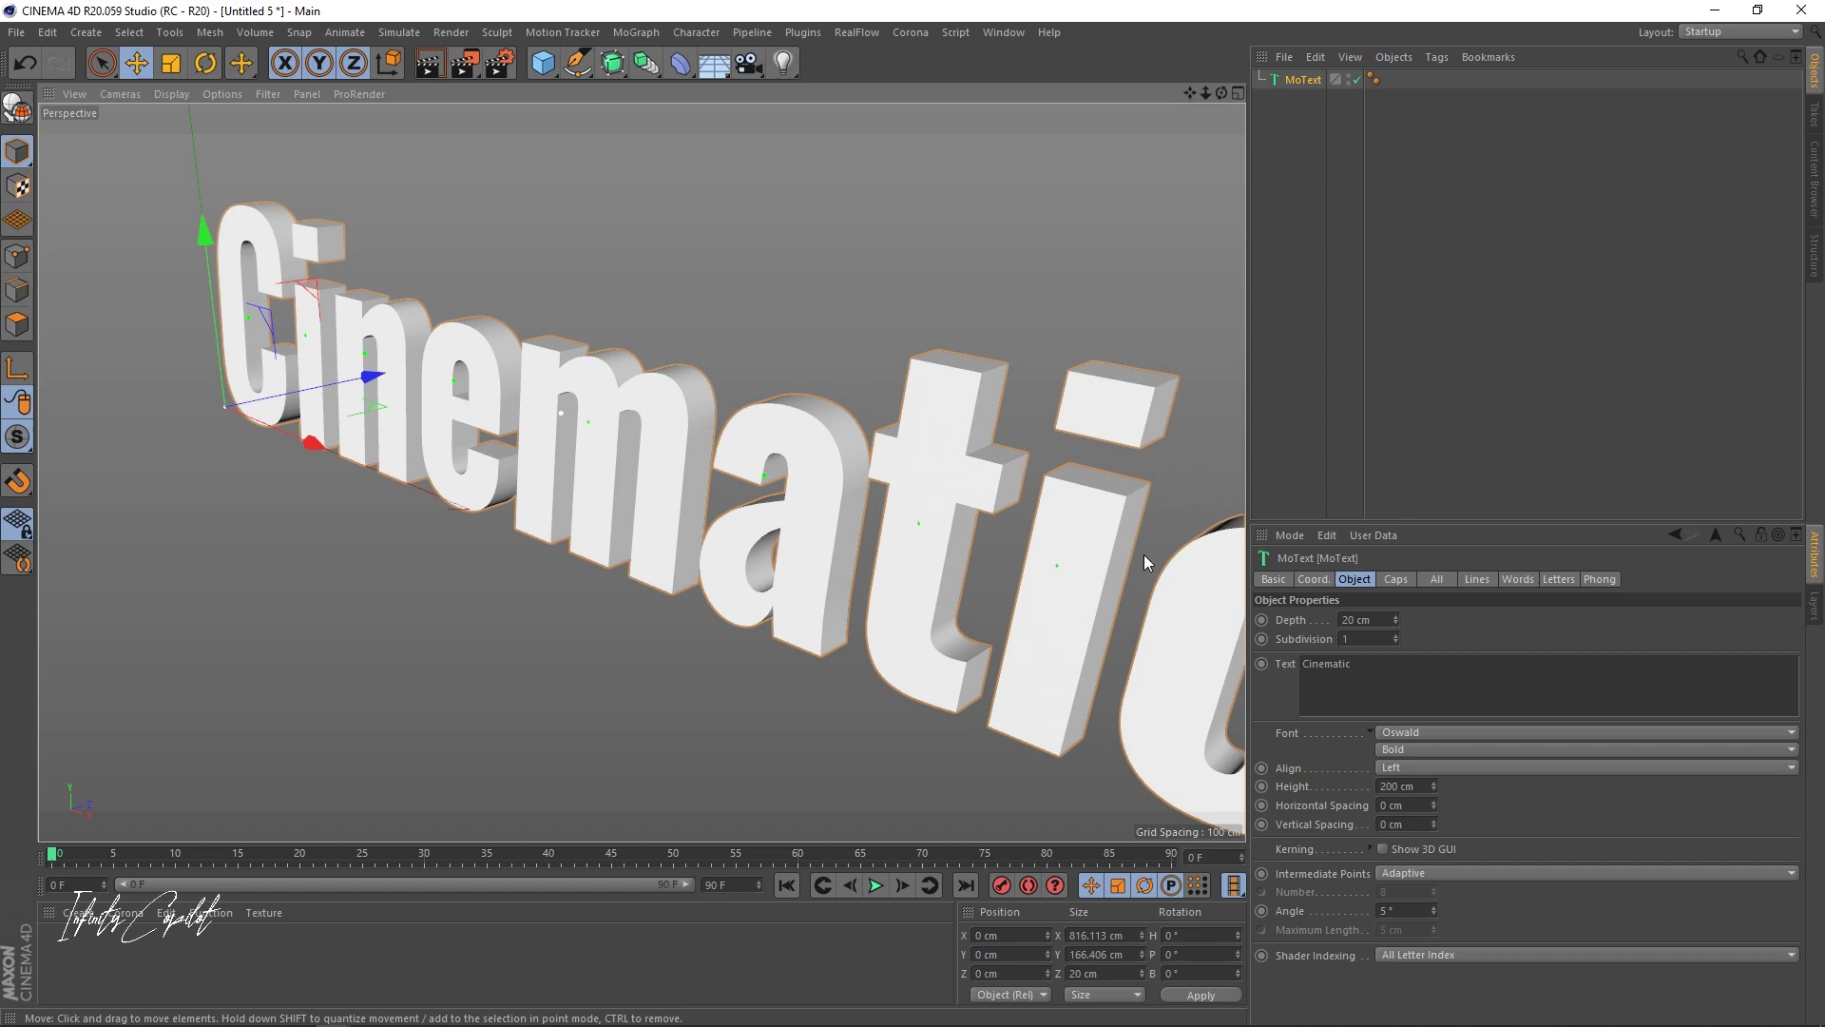
left_click(1394, 579)
left_click(1458, 619)
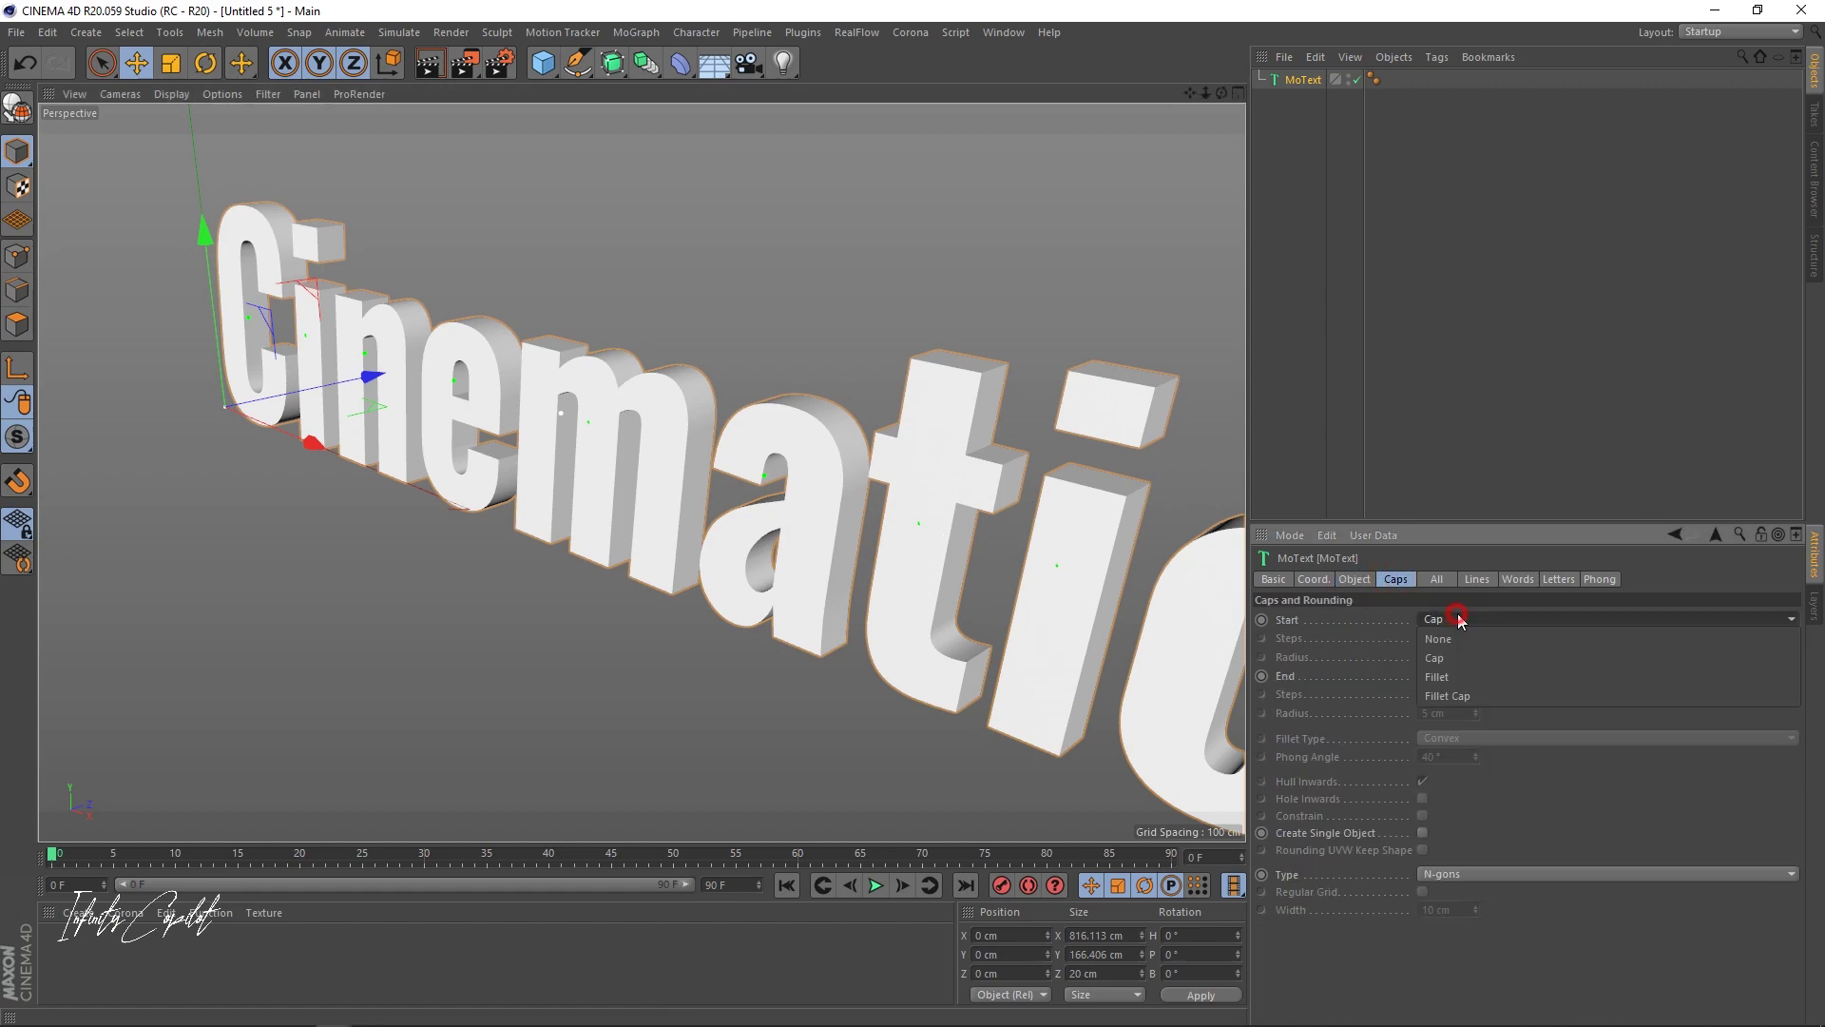
left_click(1443, 696)
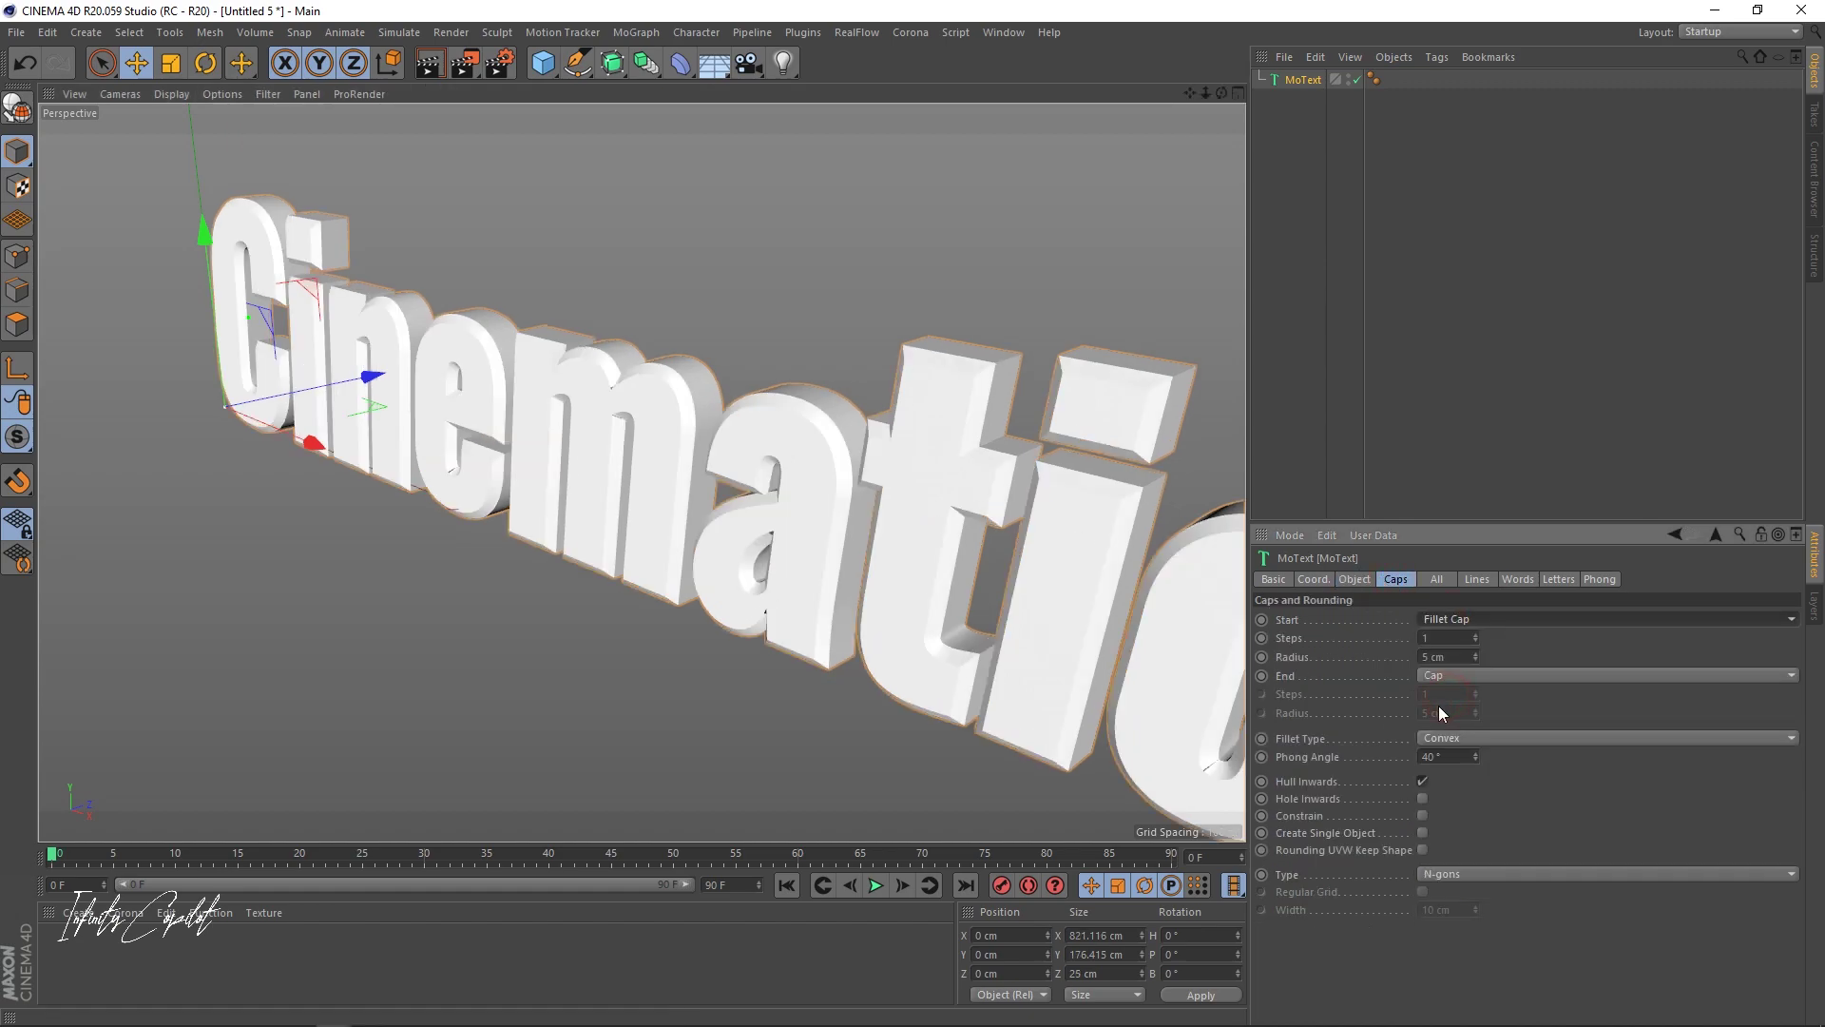
left_click(1443, 657)
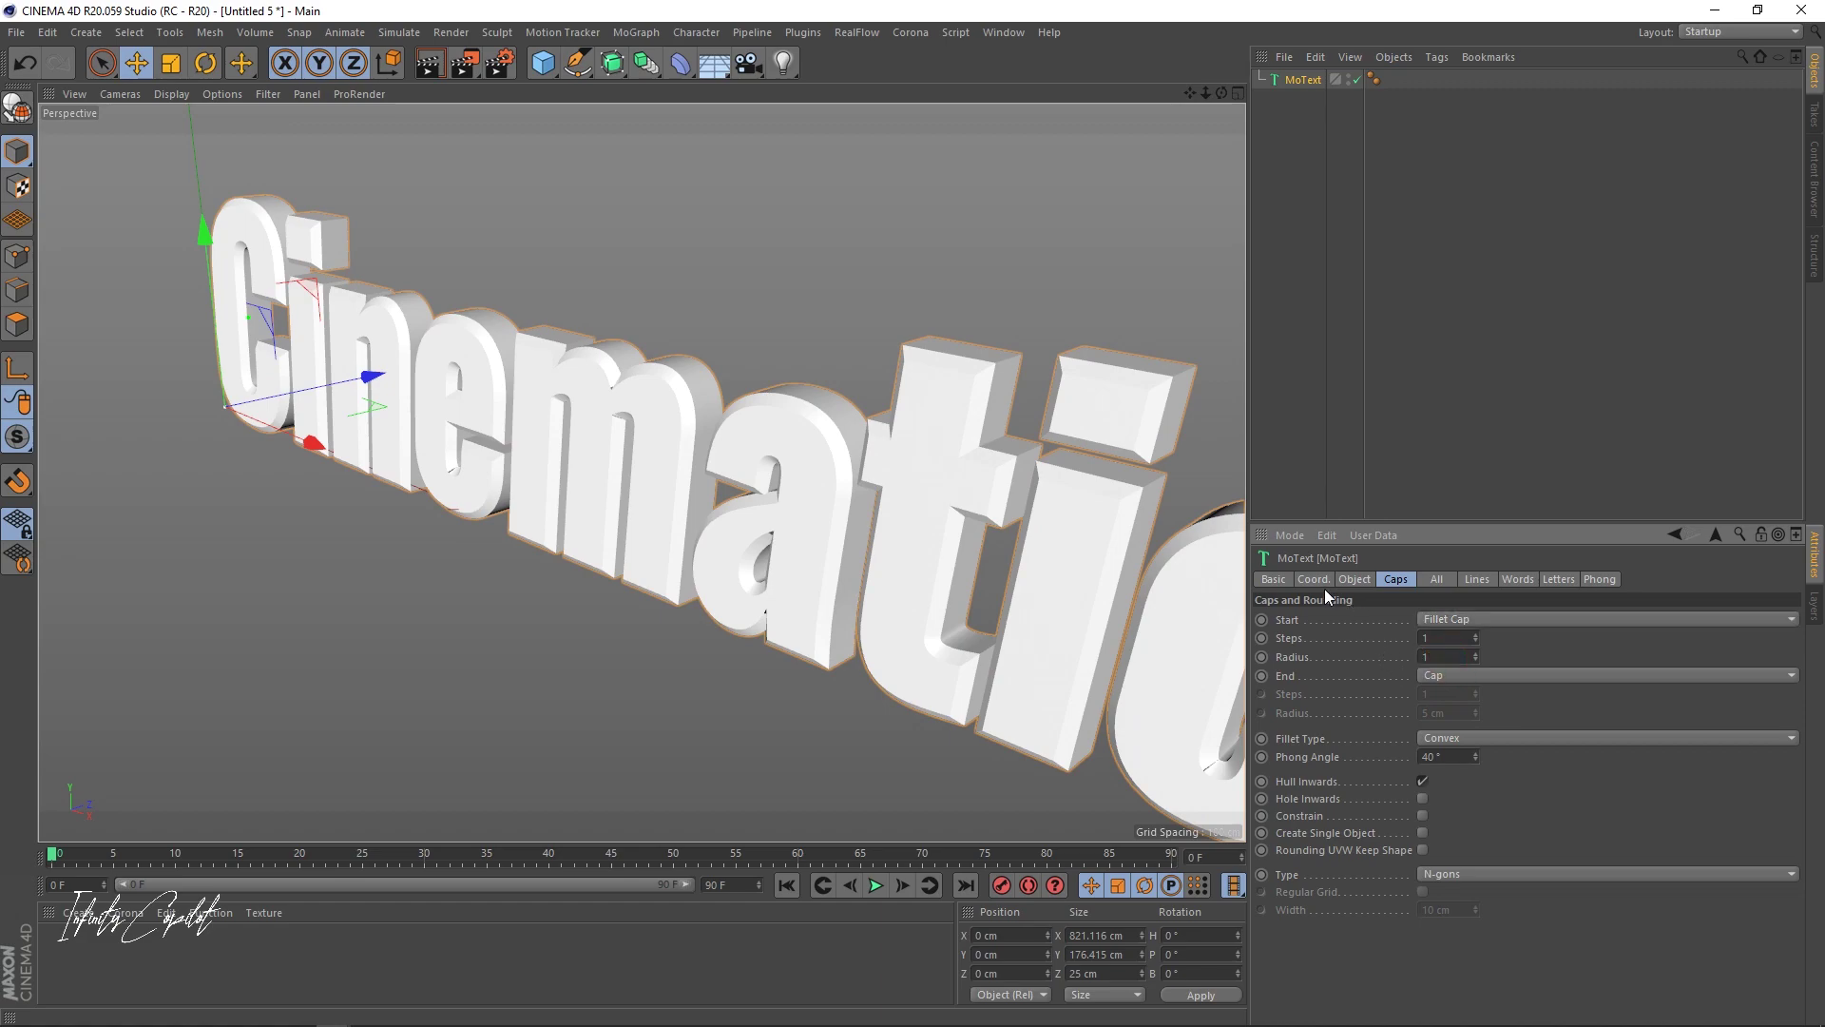
key("Return")
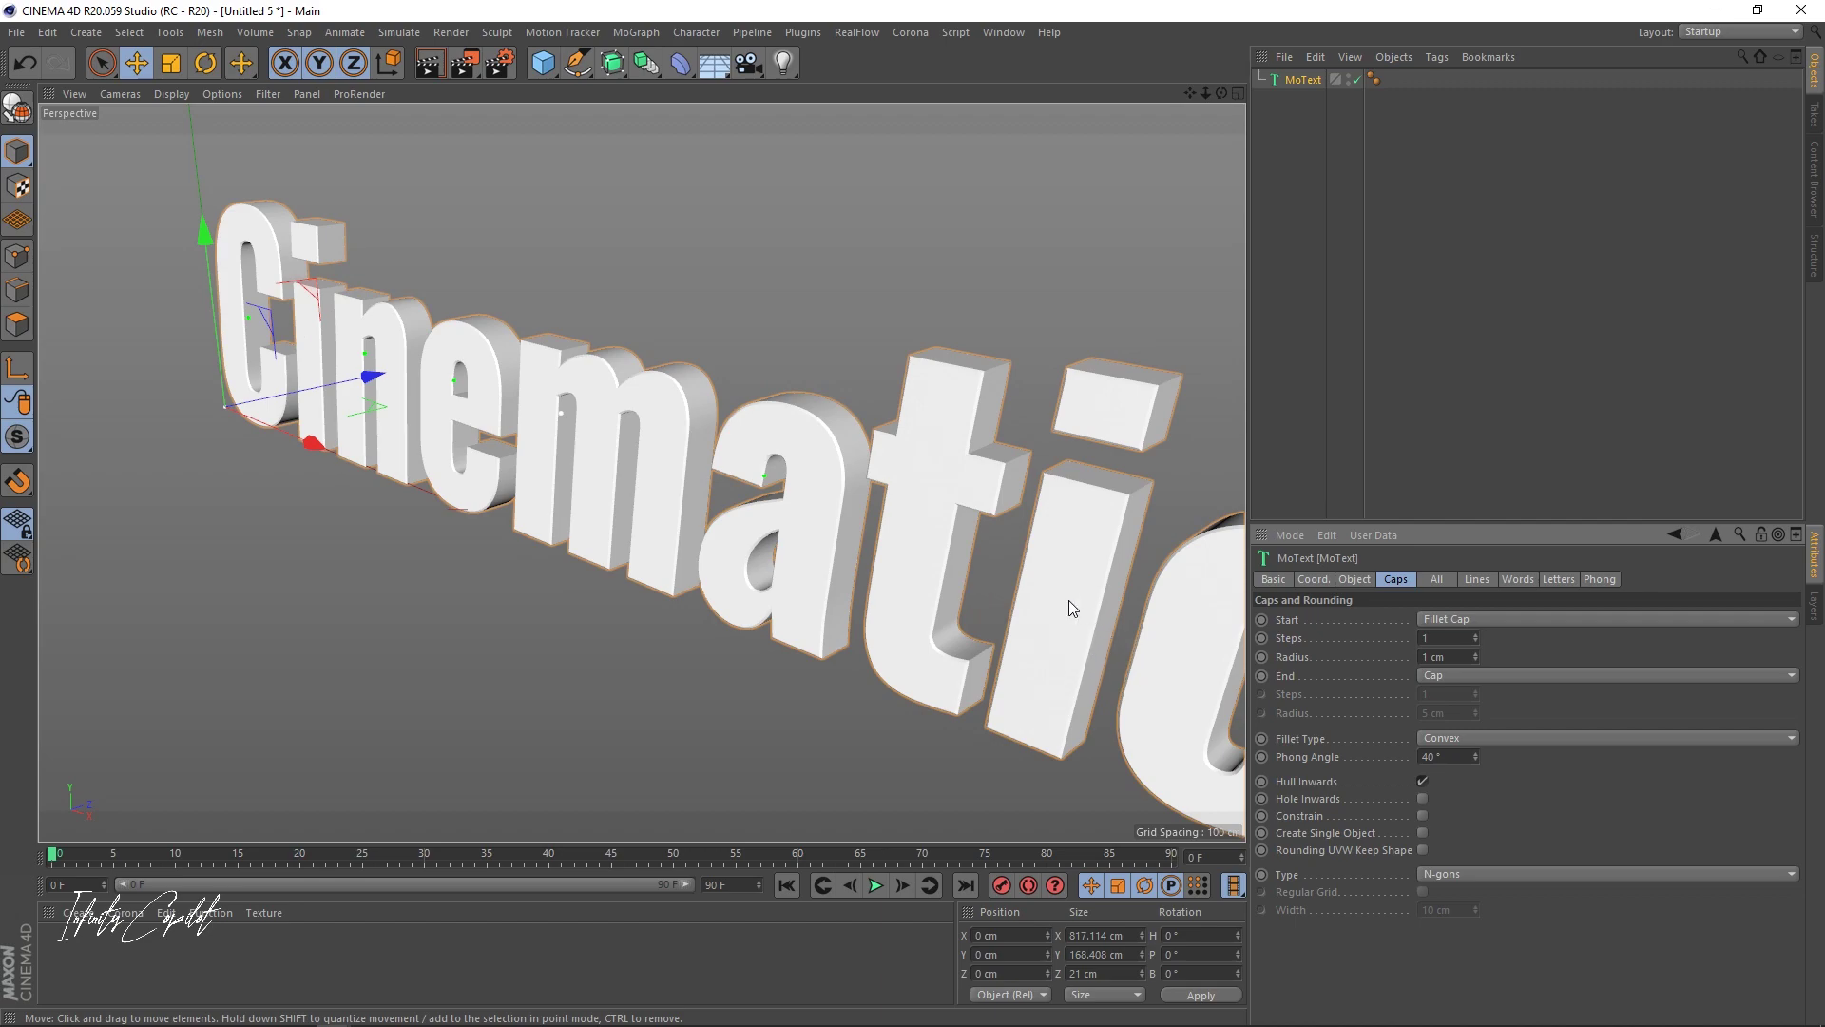
- Make the MoText object editable and expand its hierarchy to reach the letter objects
mouse_move(893, 570)
left_mouse_down("alt")
mouse_move(848, 578)
mouse_move(886, 599)
left_mouse_up("alt")
scroll(884, 599, "up", 5)
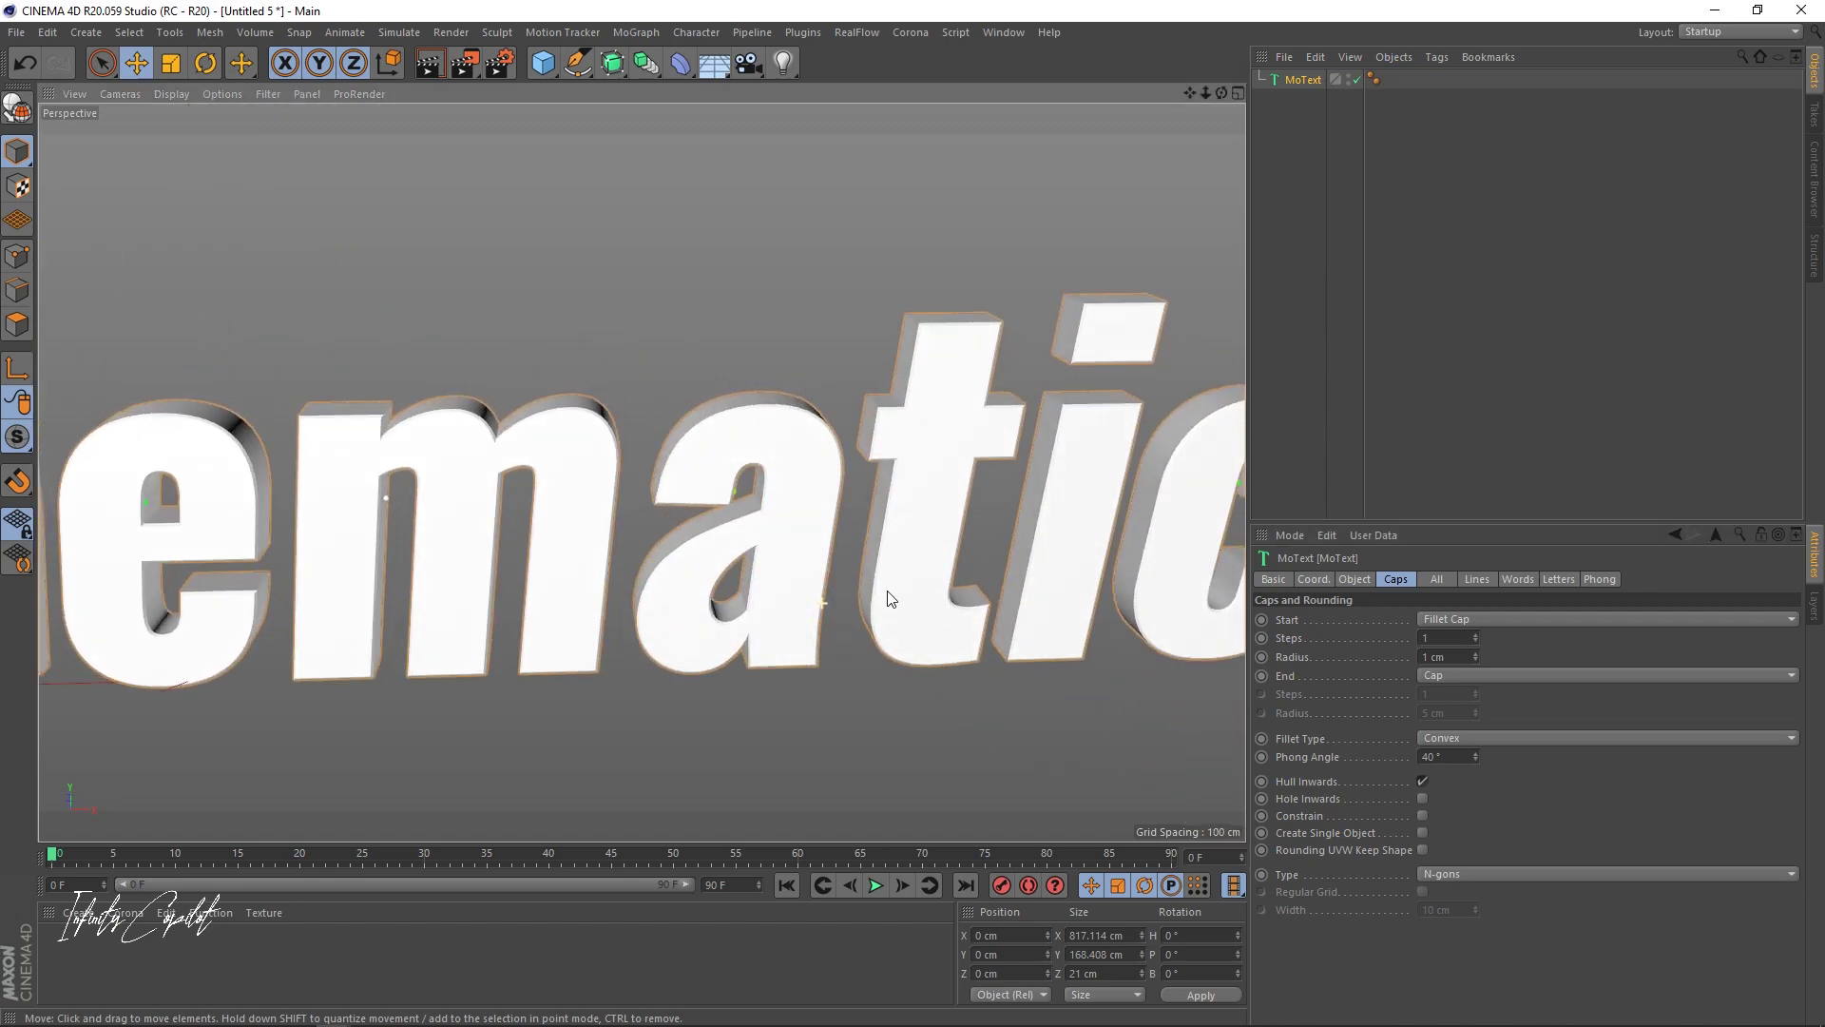
right_click_drag(884, 497, 780, 463, "alt")
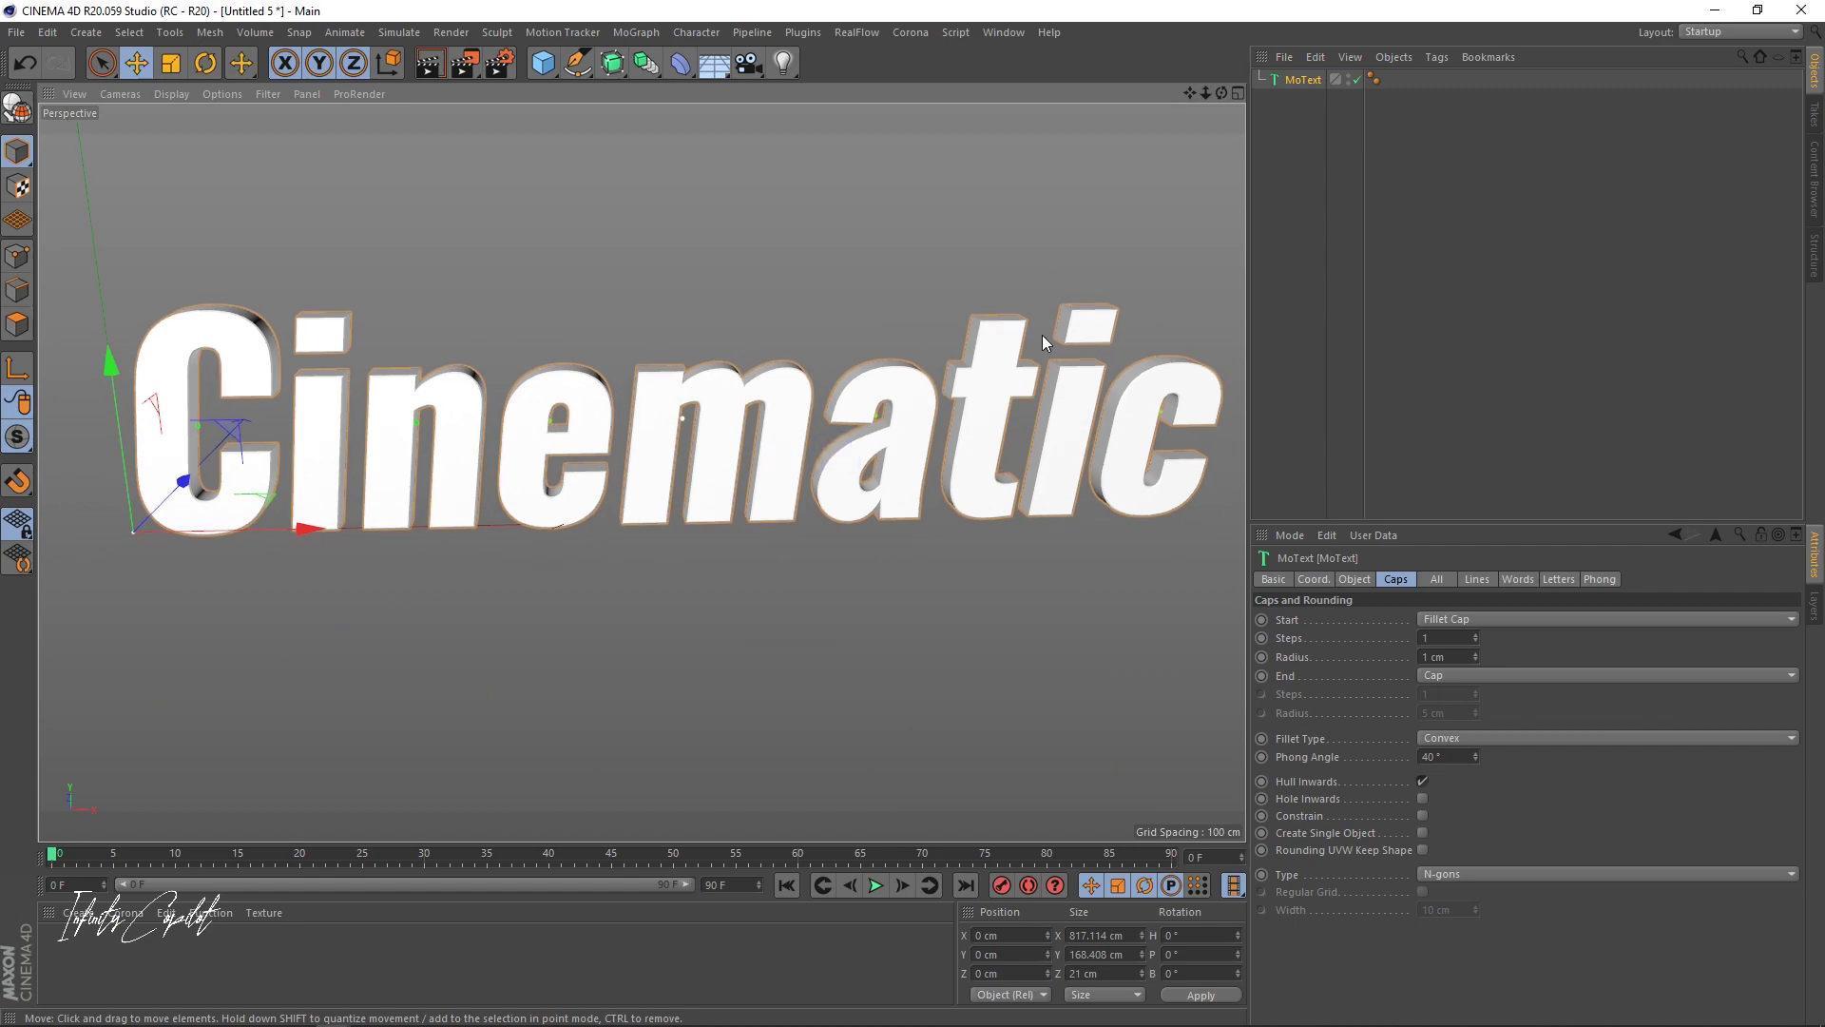
left_click(17, 107)
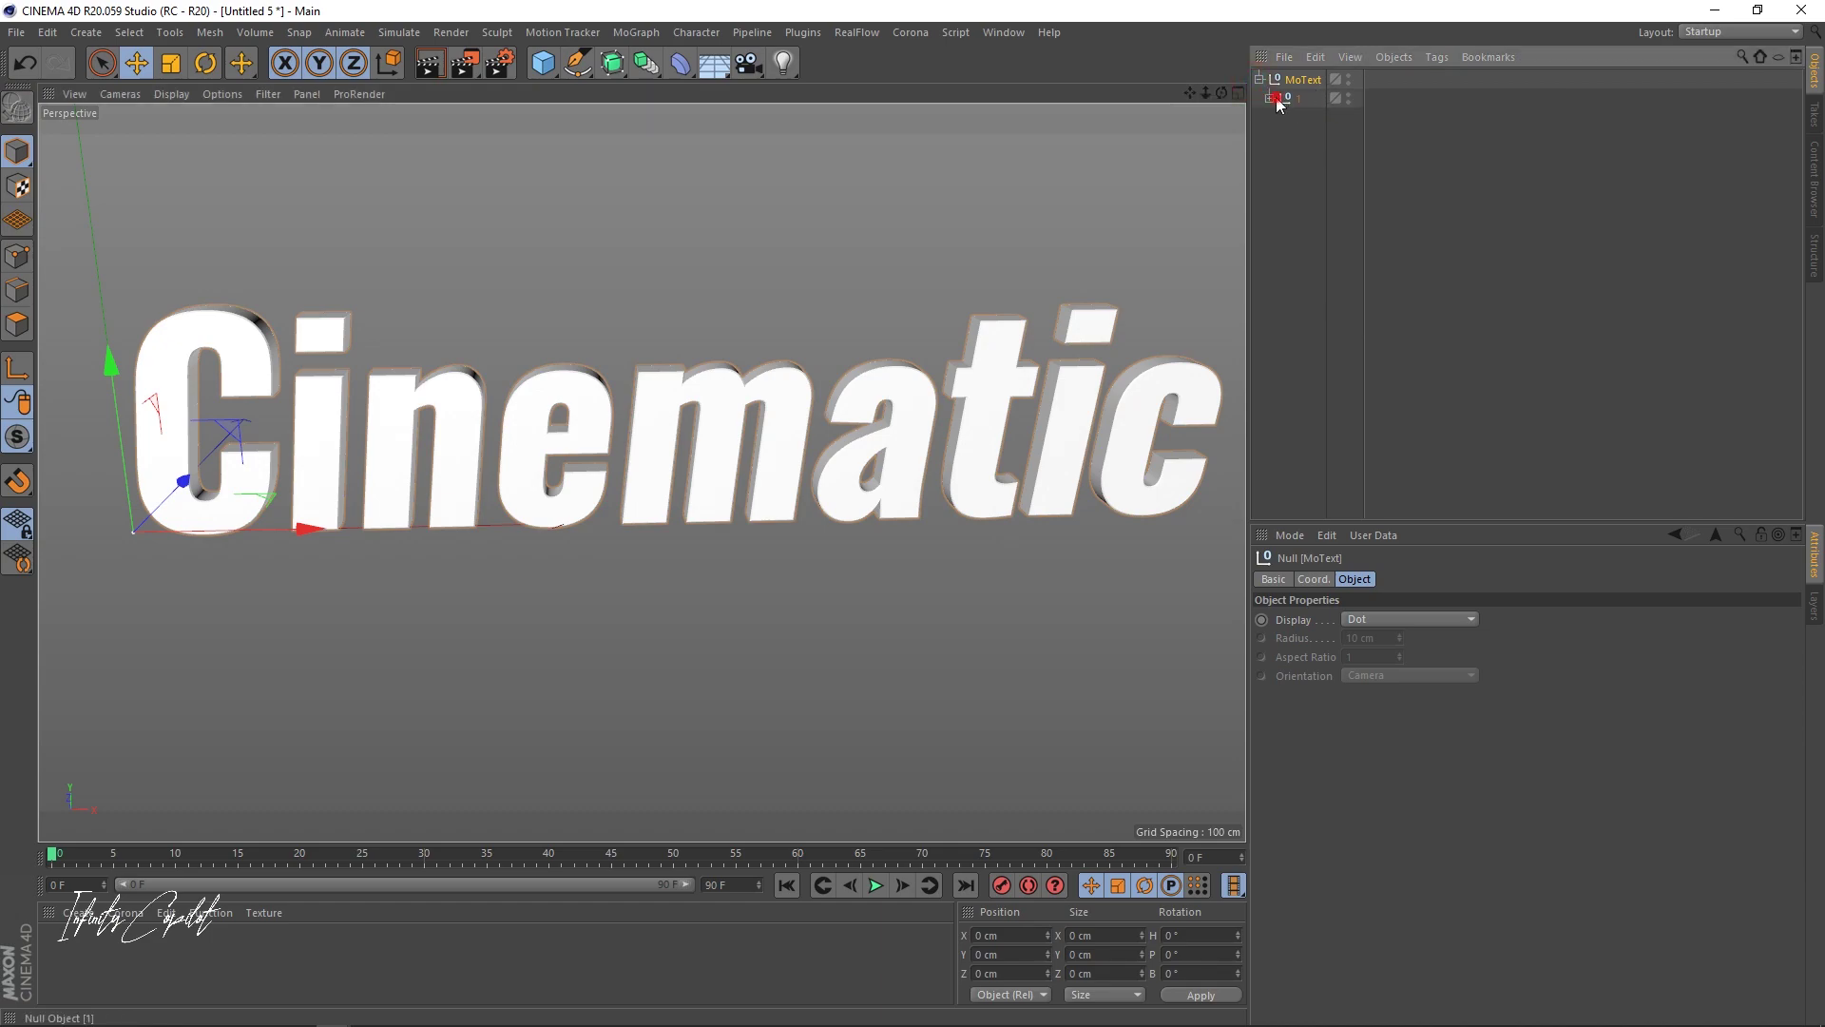
left_click(1272, 98)
left_click(1280, 117)
- Select all nine extruded letters outside the null hierarchy and merge them into one object with Connect Objects + Delete
left_click_drag(1461, 404, 1331, 336)
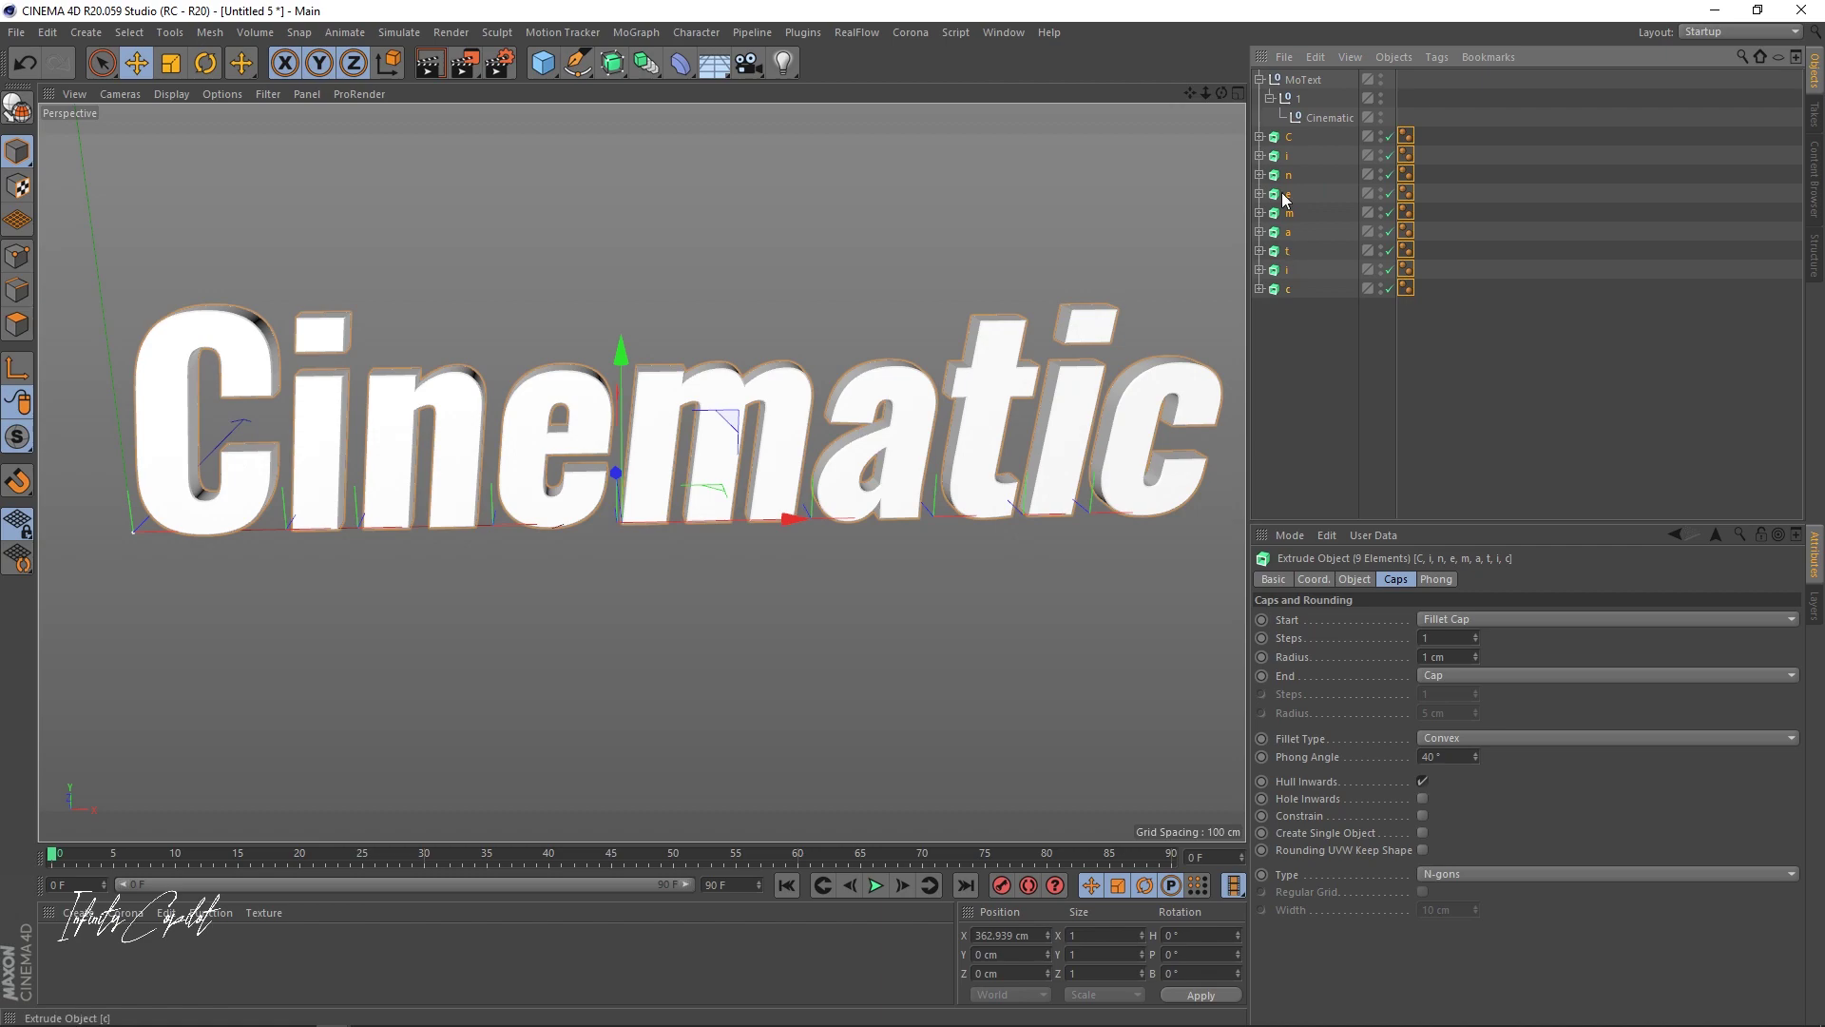
right_click(1292, 135)
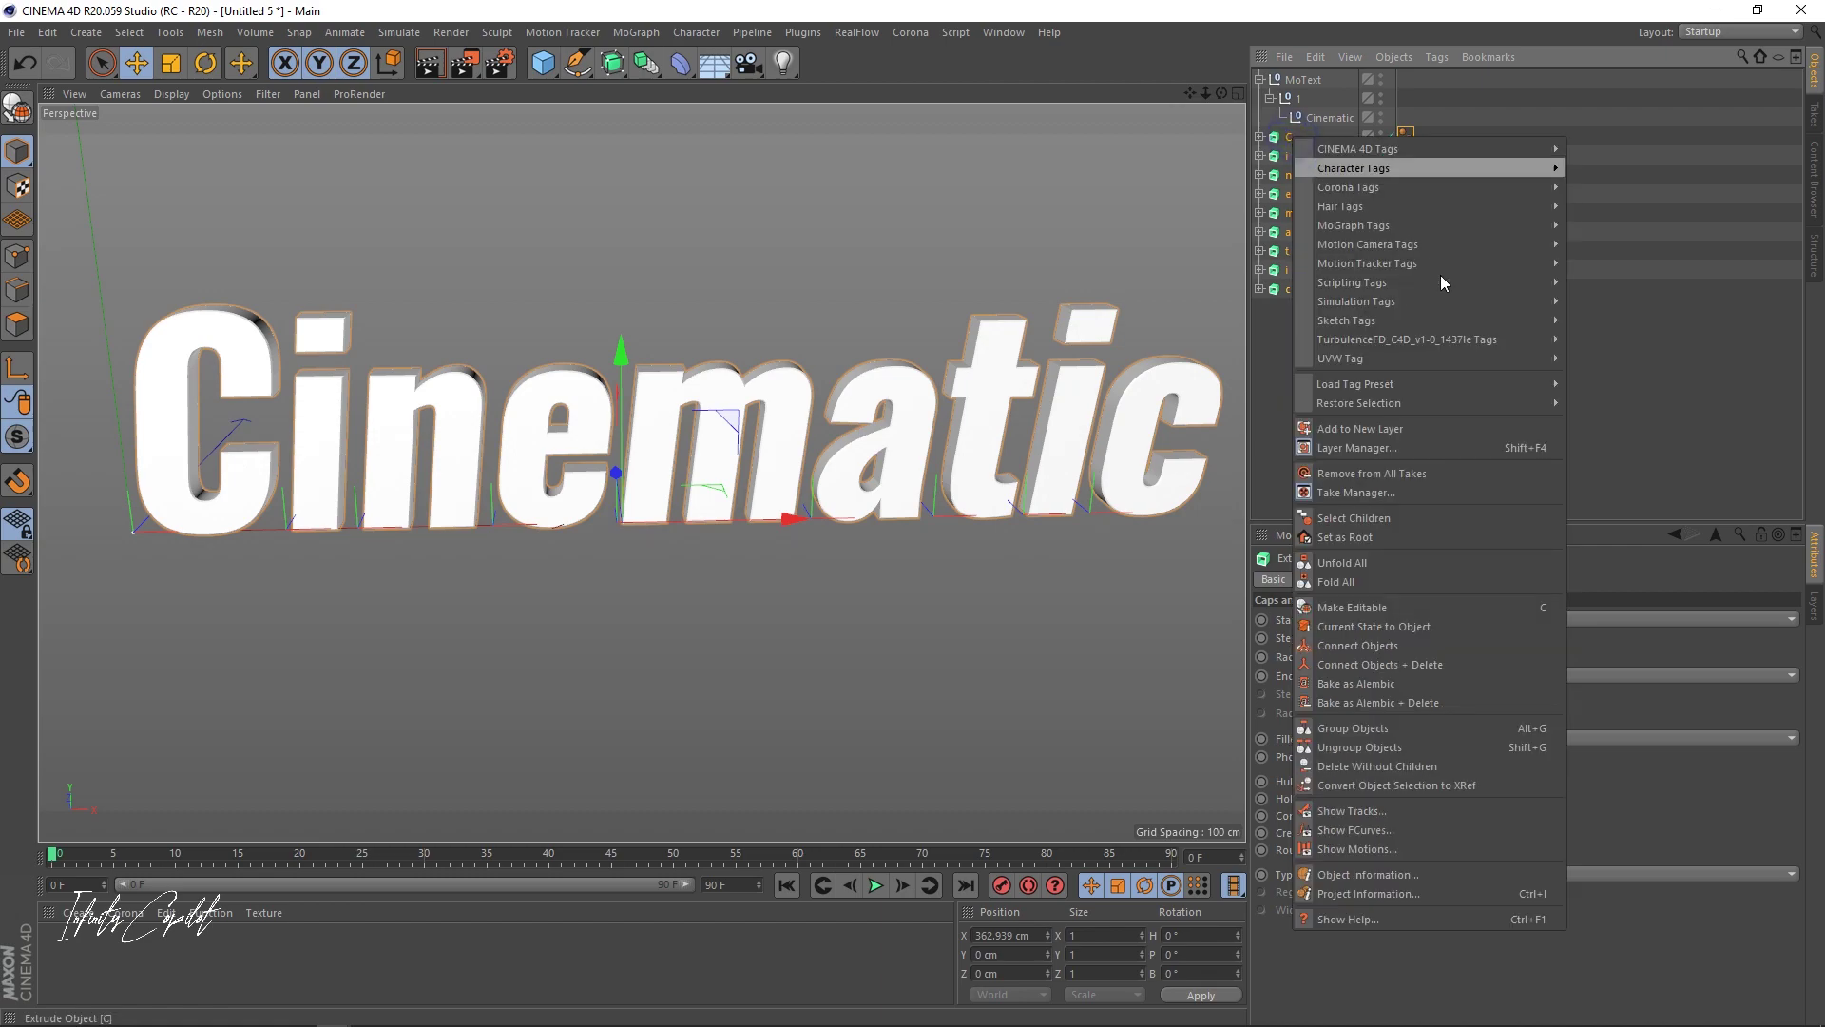
left_click(1350, 665)
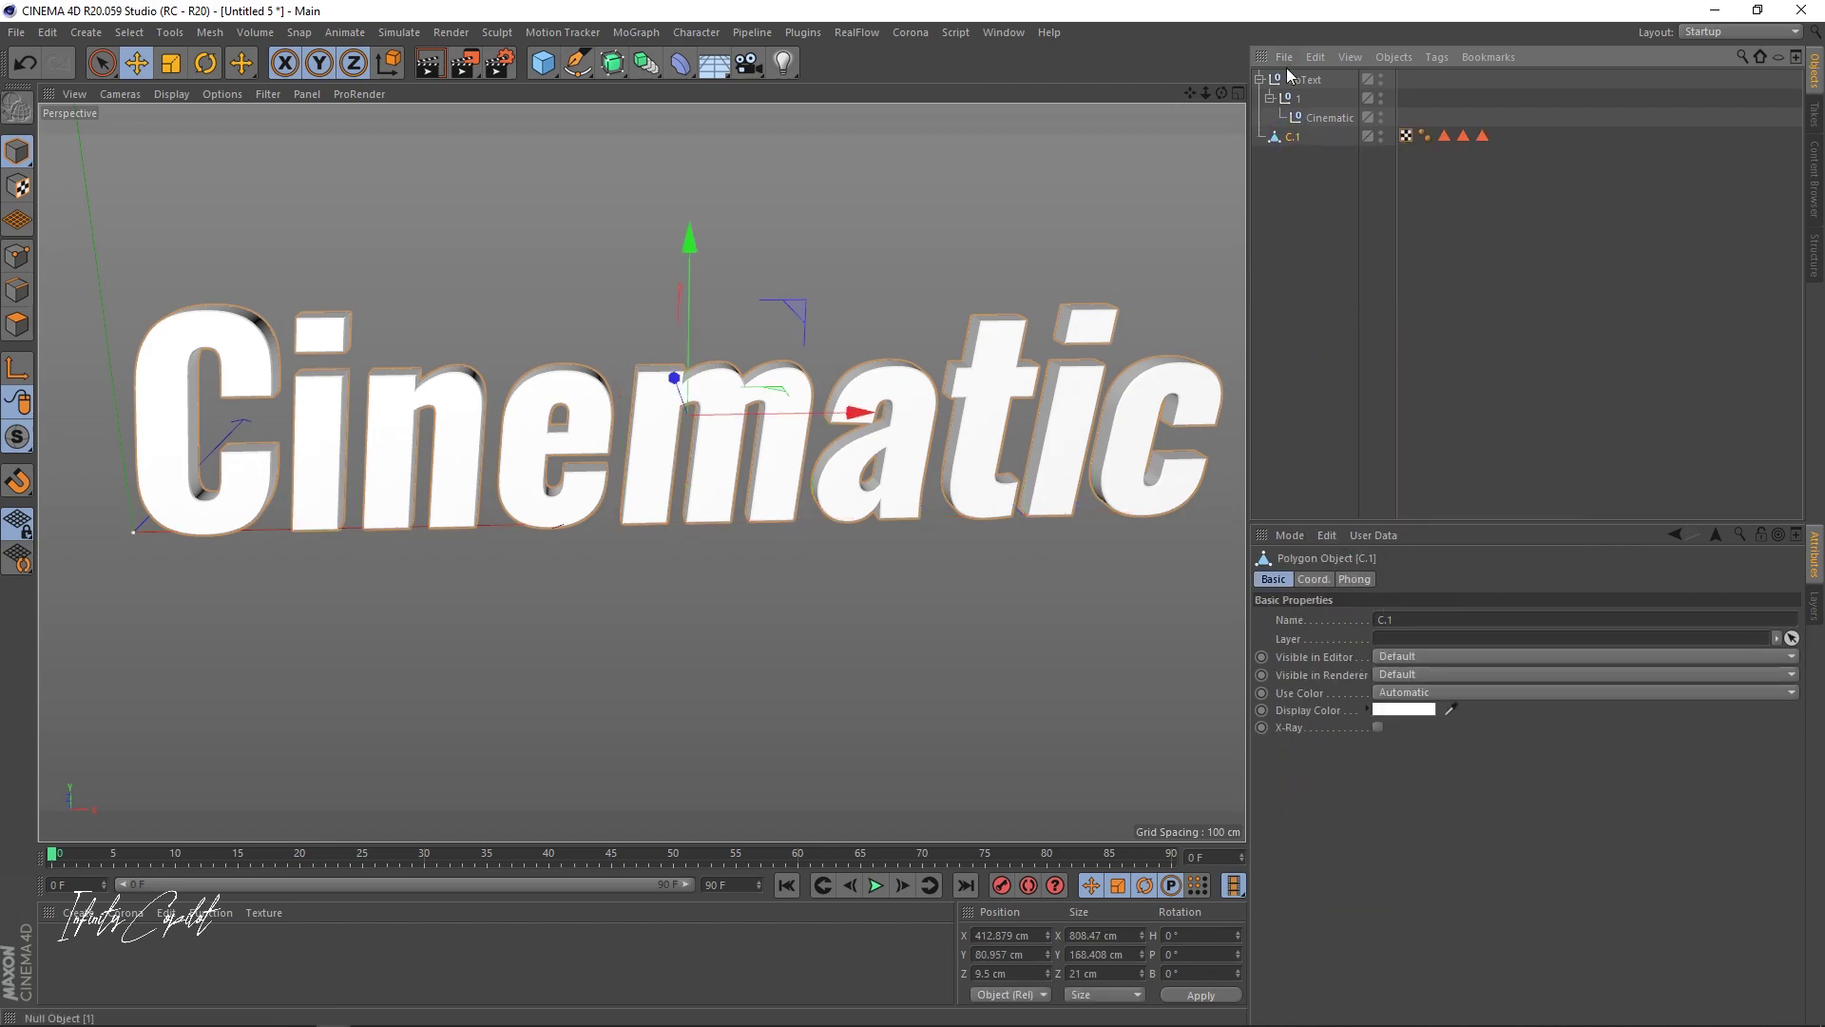
- Delete the leftover MoText, 1 and Cinematic nulls and select the merged title object
left_click_drag(1411, 72, 1303, 133)
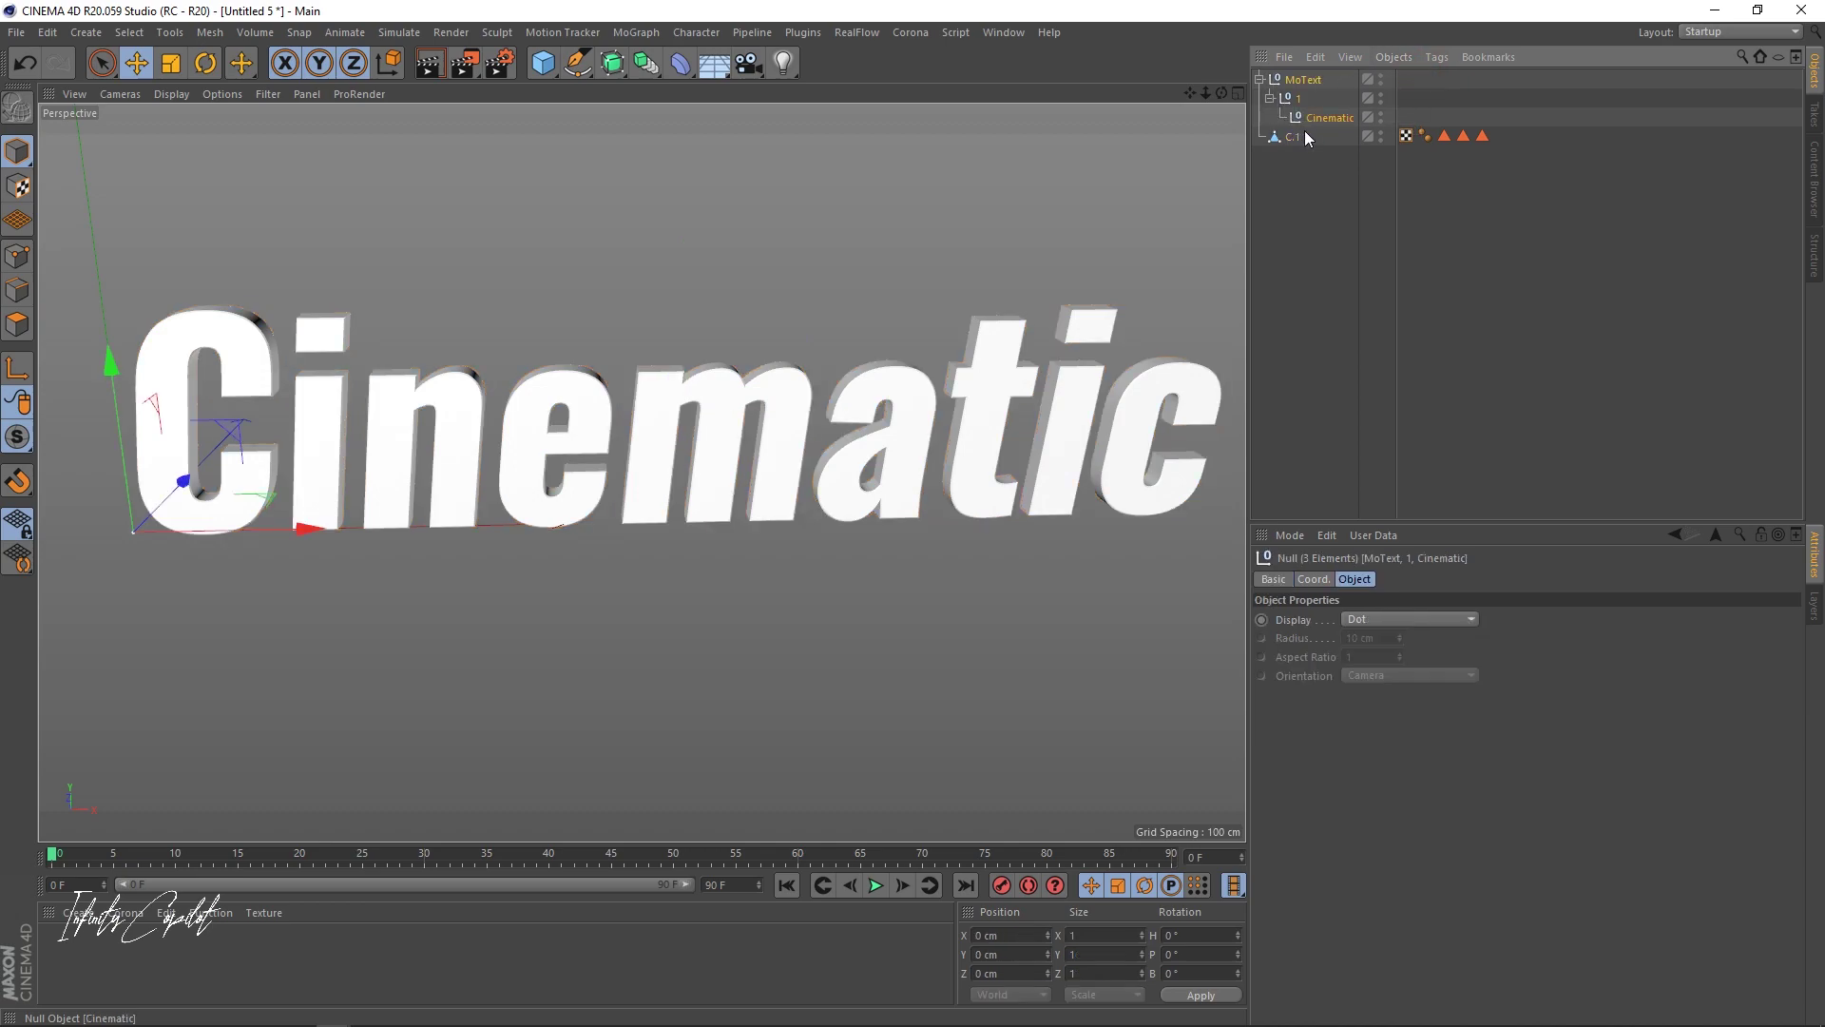
key("Delete")
left_click(1304, 81)
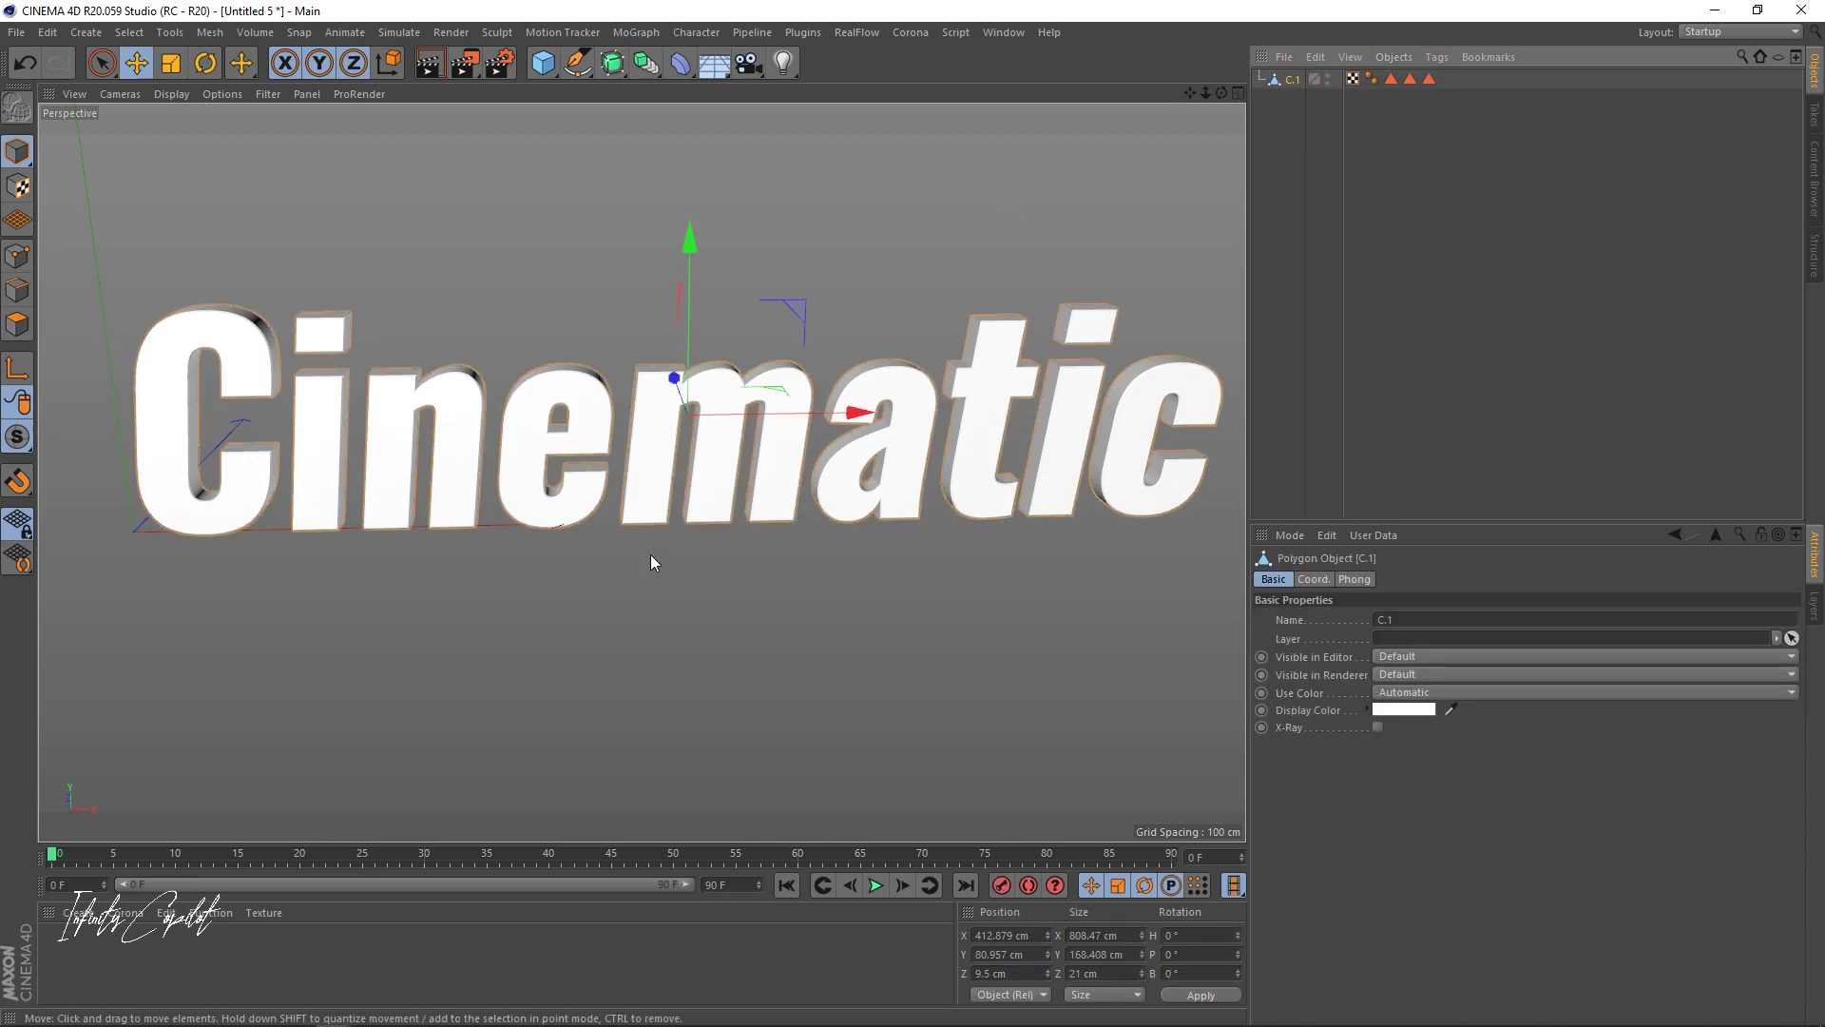
- Create a new material, open it for editing and apply it to the merged title
left_click_drag(439, 513, 528, 564, "alt")
double_click(66, 950)
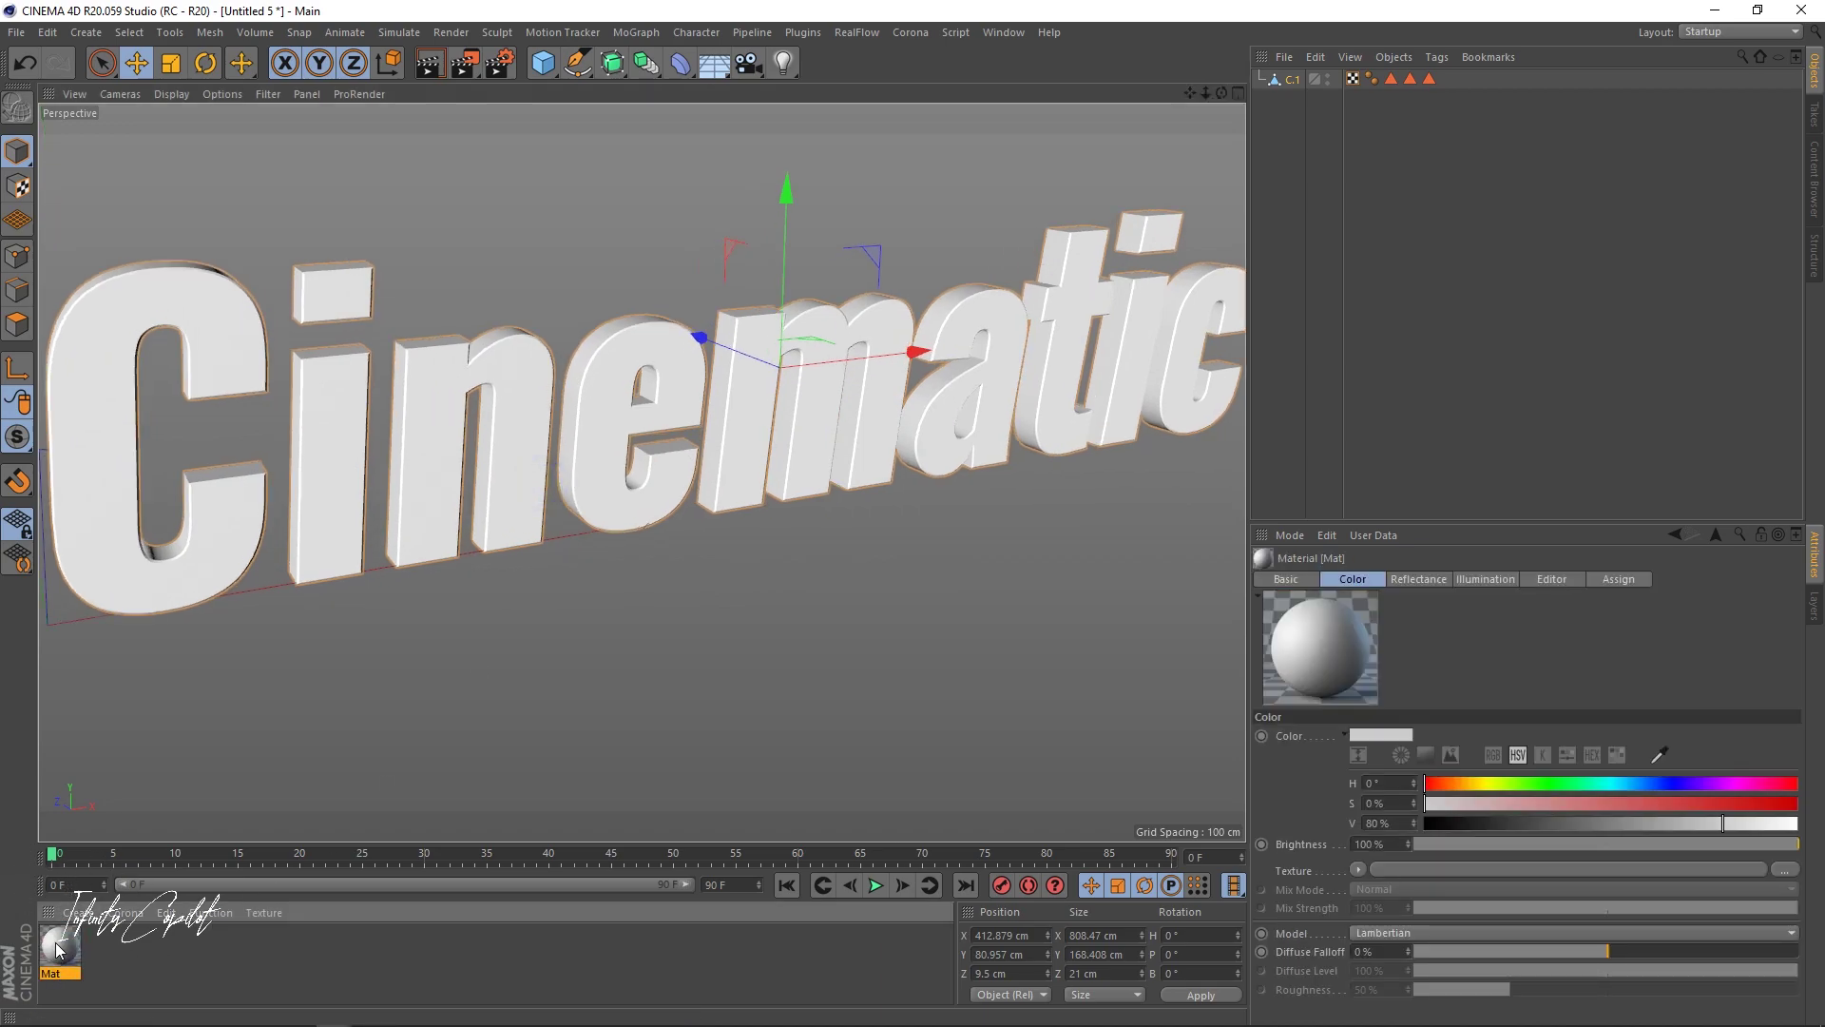
double_click(55, 946)
left_click_drag(59, 949, 111, 536)
- Set the material's reflectance type to GGX with 16% roughness and 35% reflection strength
left_click(371, 130)
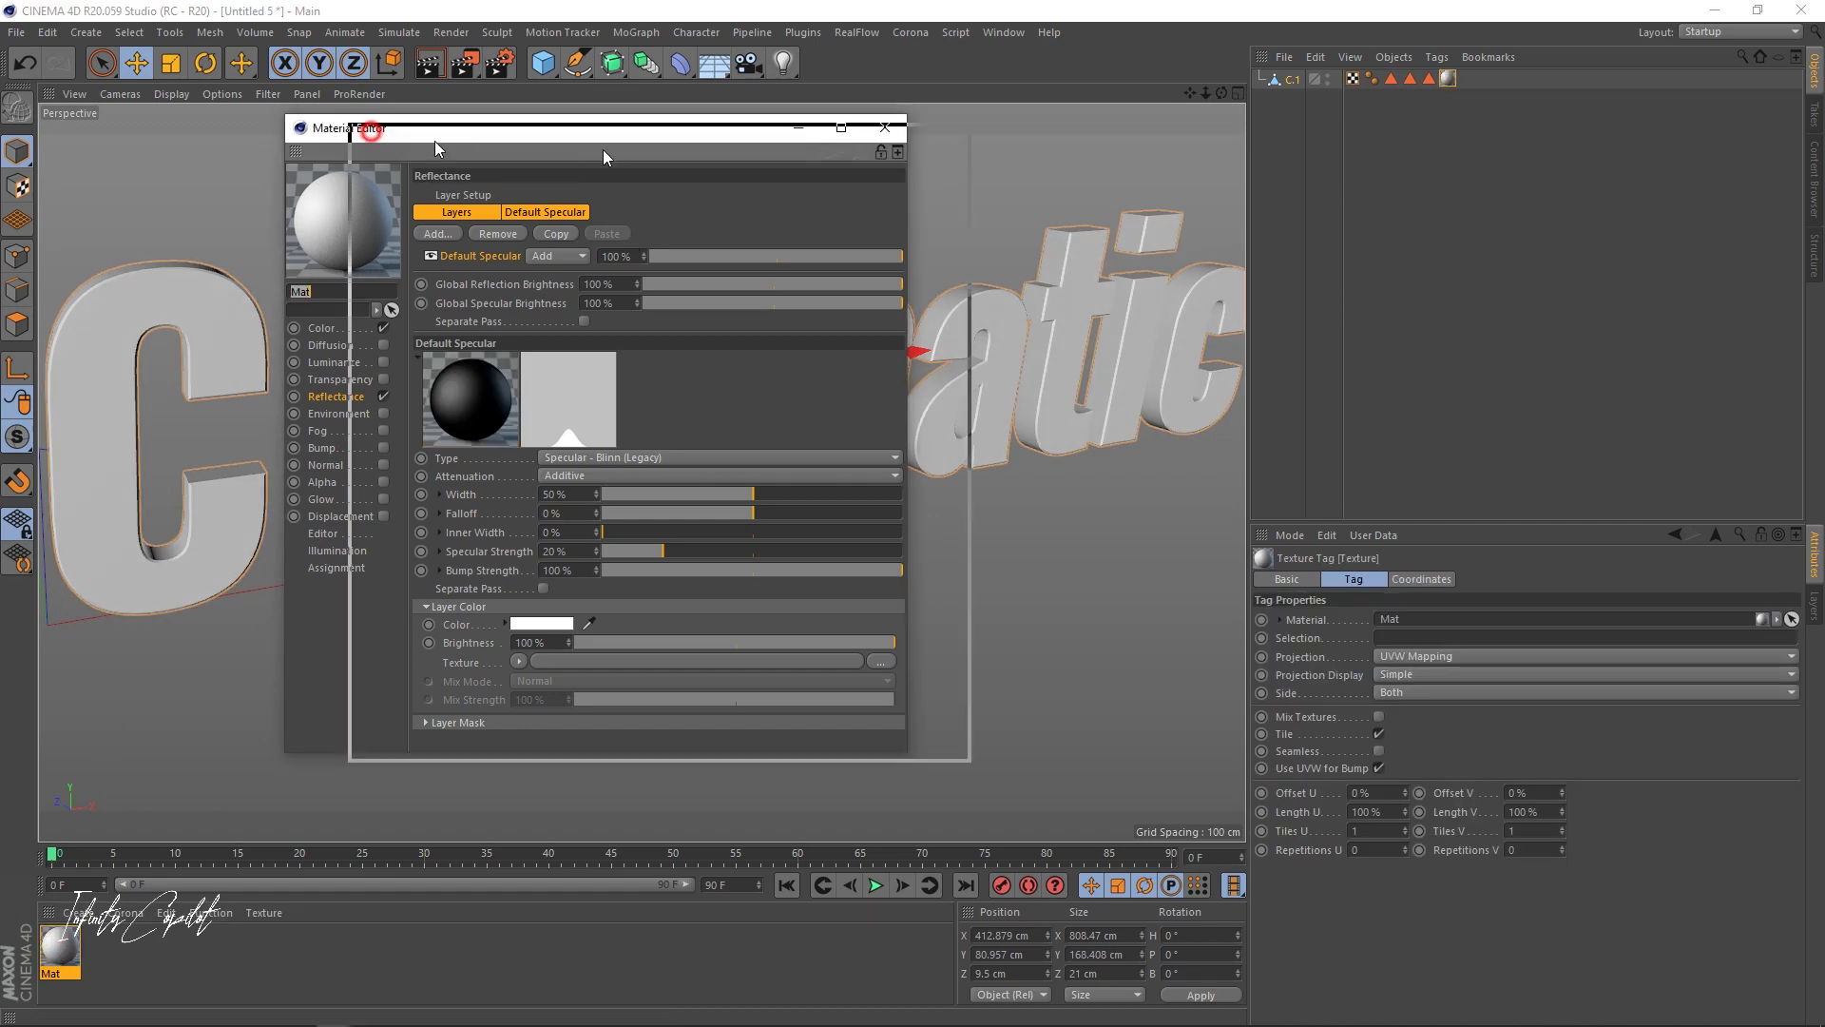
left_click_drag(557, 132, 1128, 135)
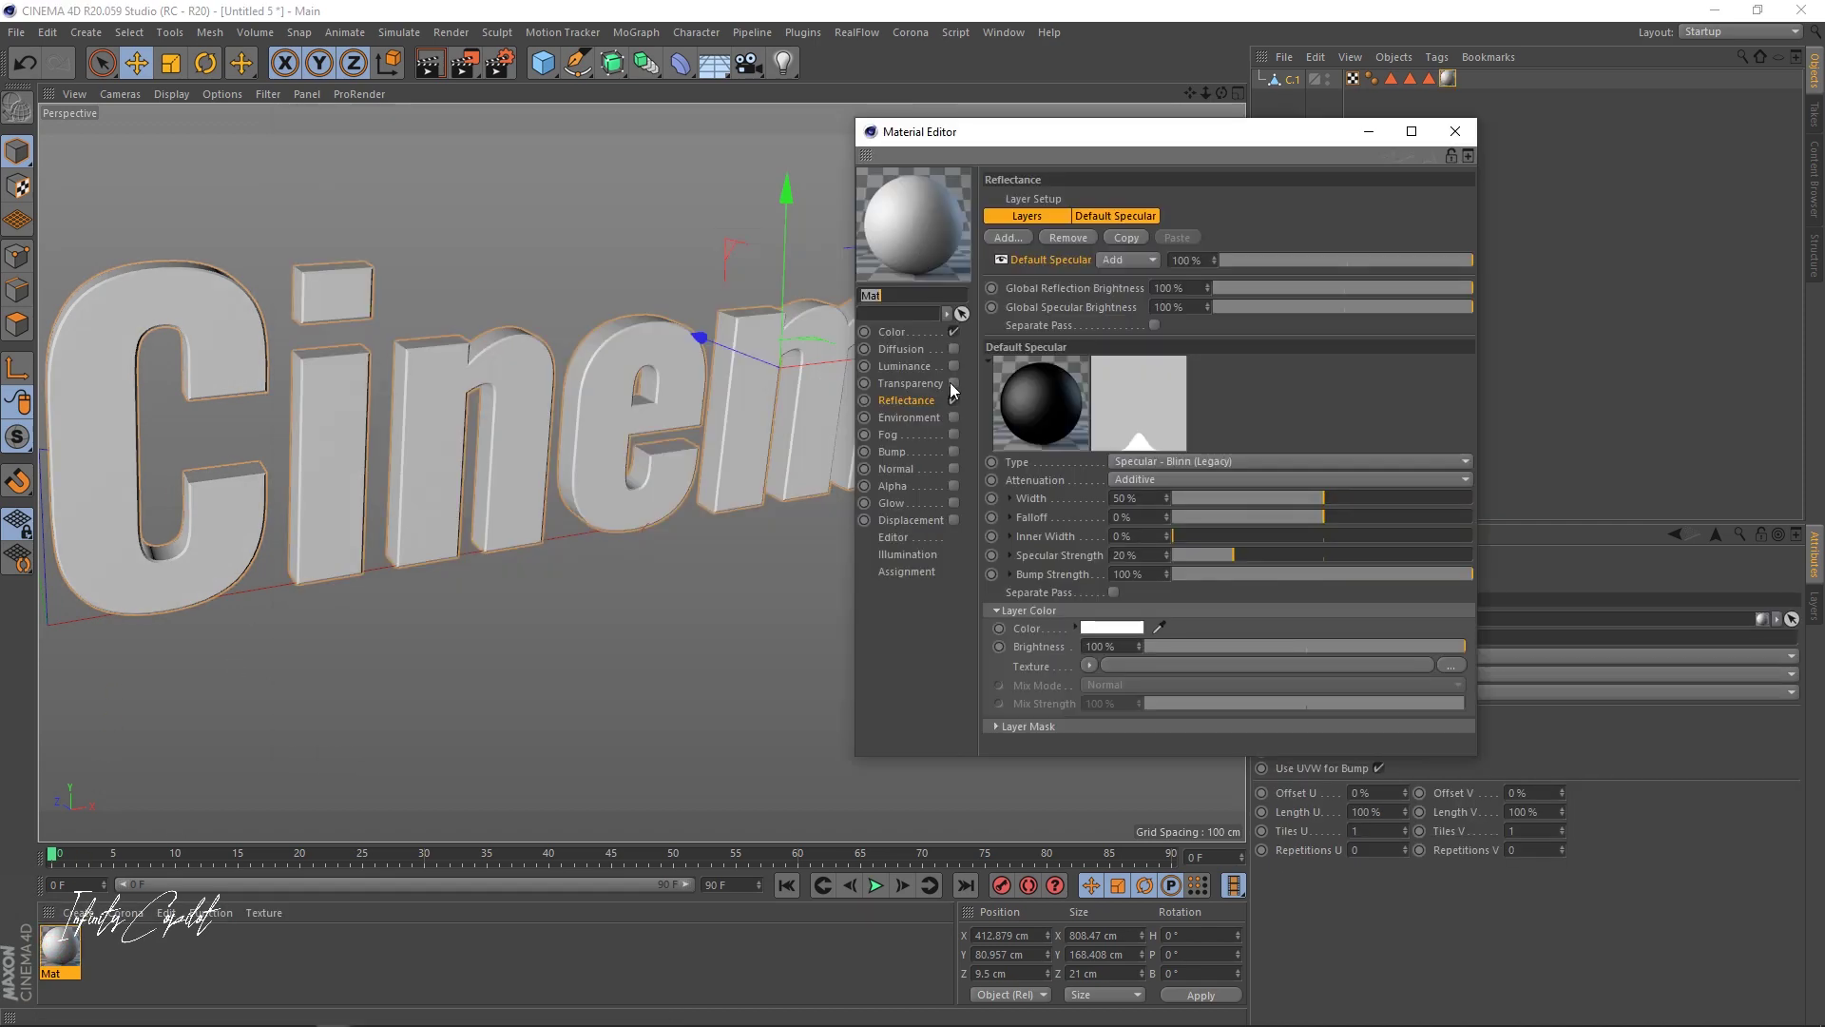
left_click(1205, 460)
left_click(1131, 499)
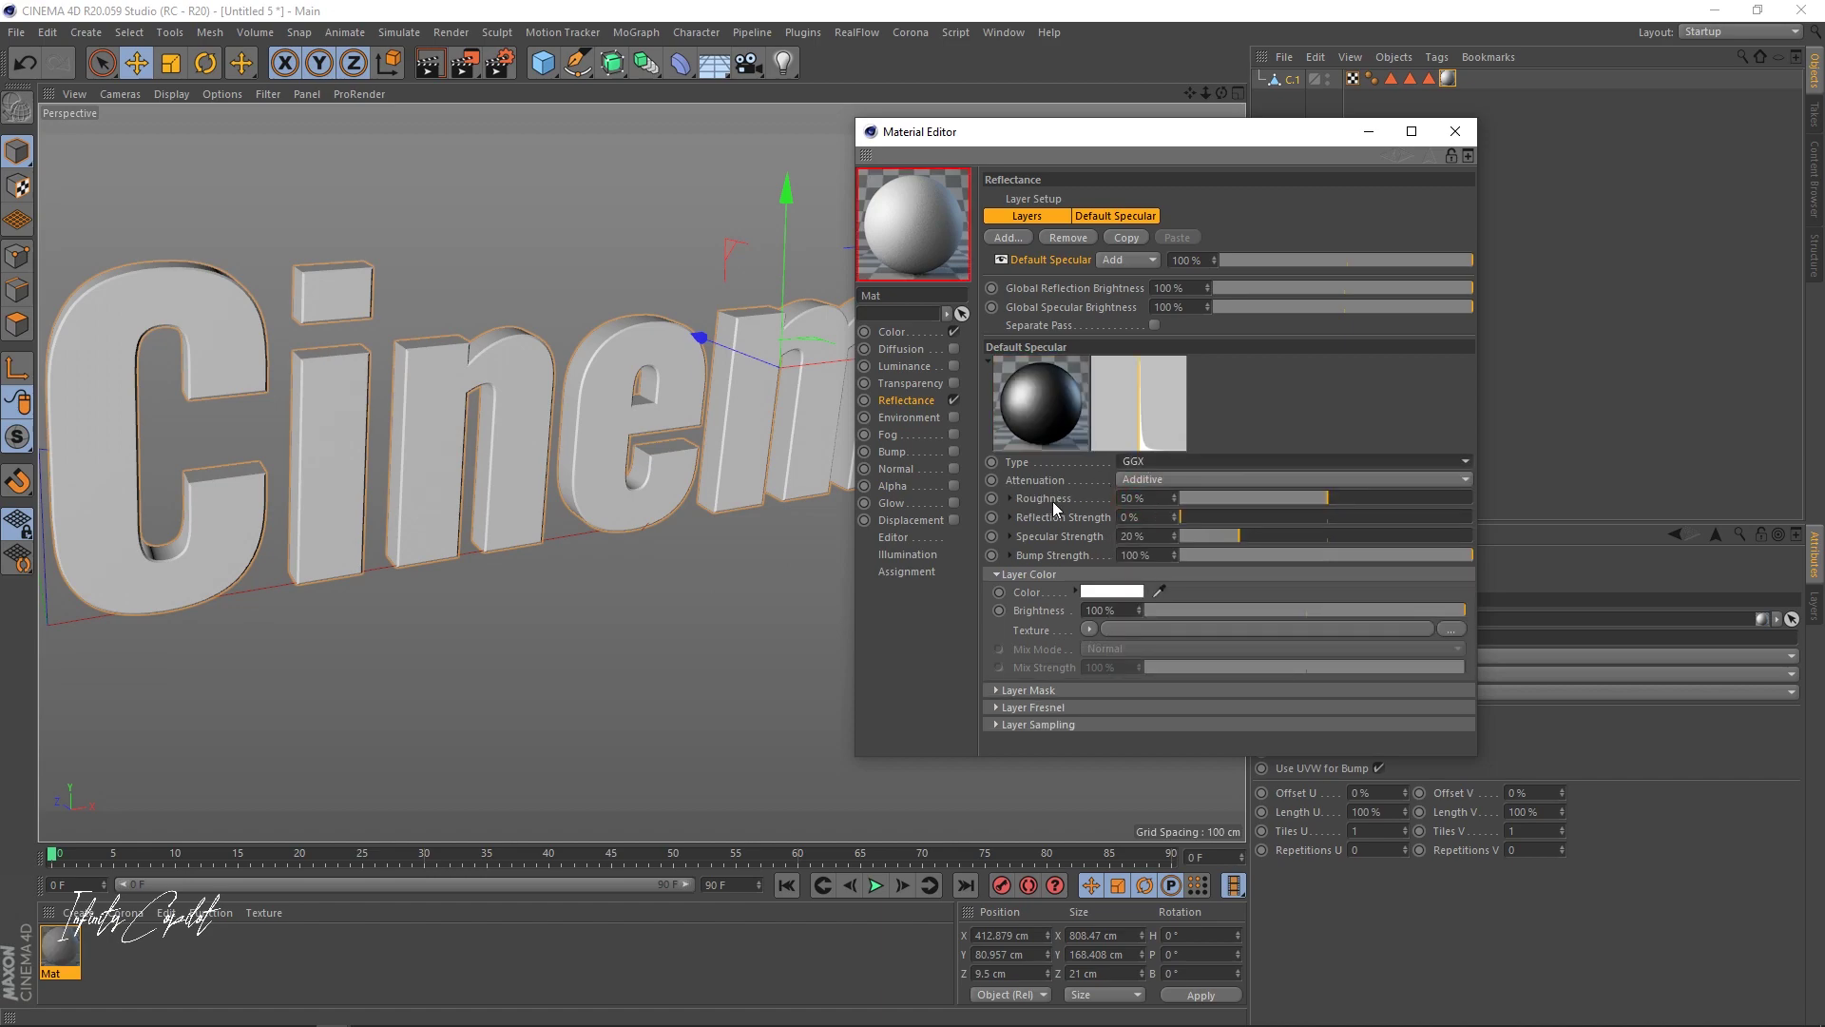
left_click_drag(1181, 516, 1240, 498)
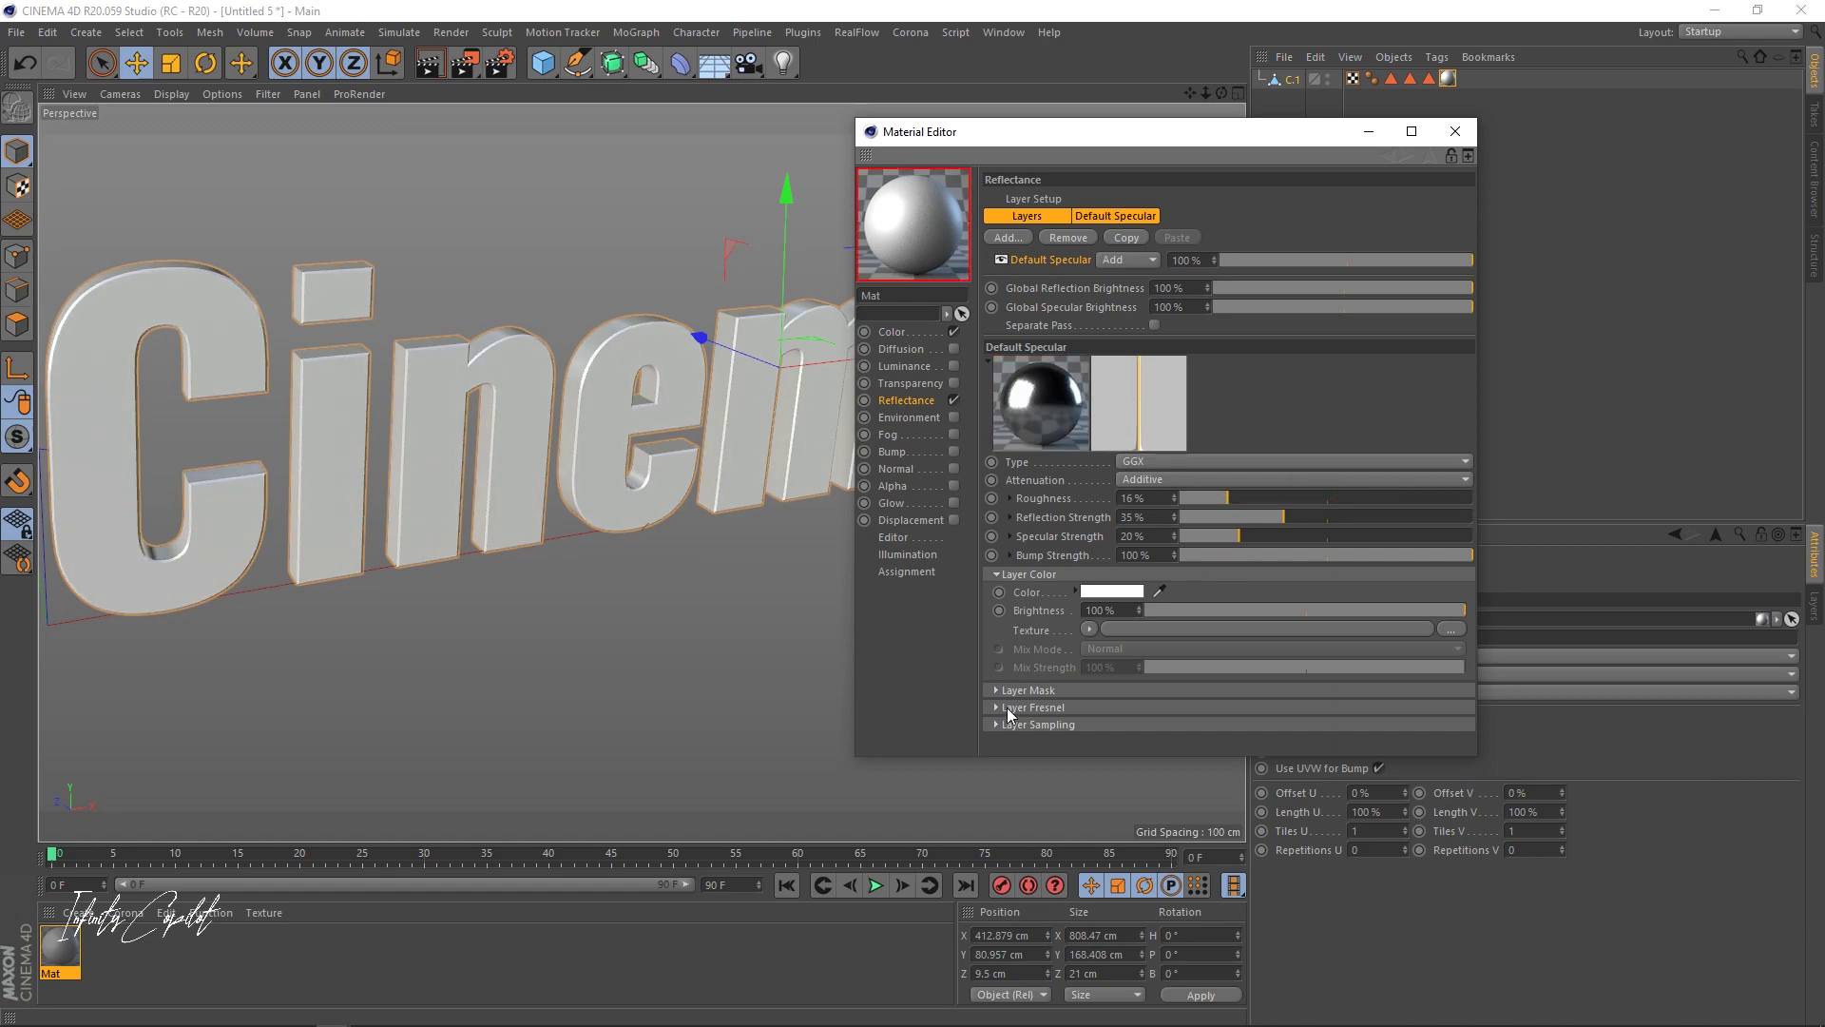
- Disable the material's Color channel and set the reflectance layer color to dark blue with H 197°, S 50%, V 30%
left_click(952, 332)
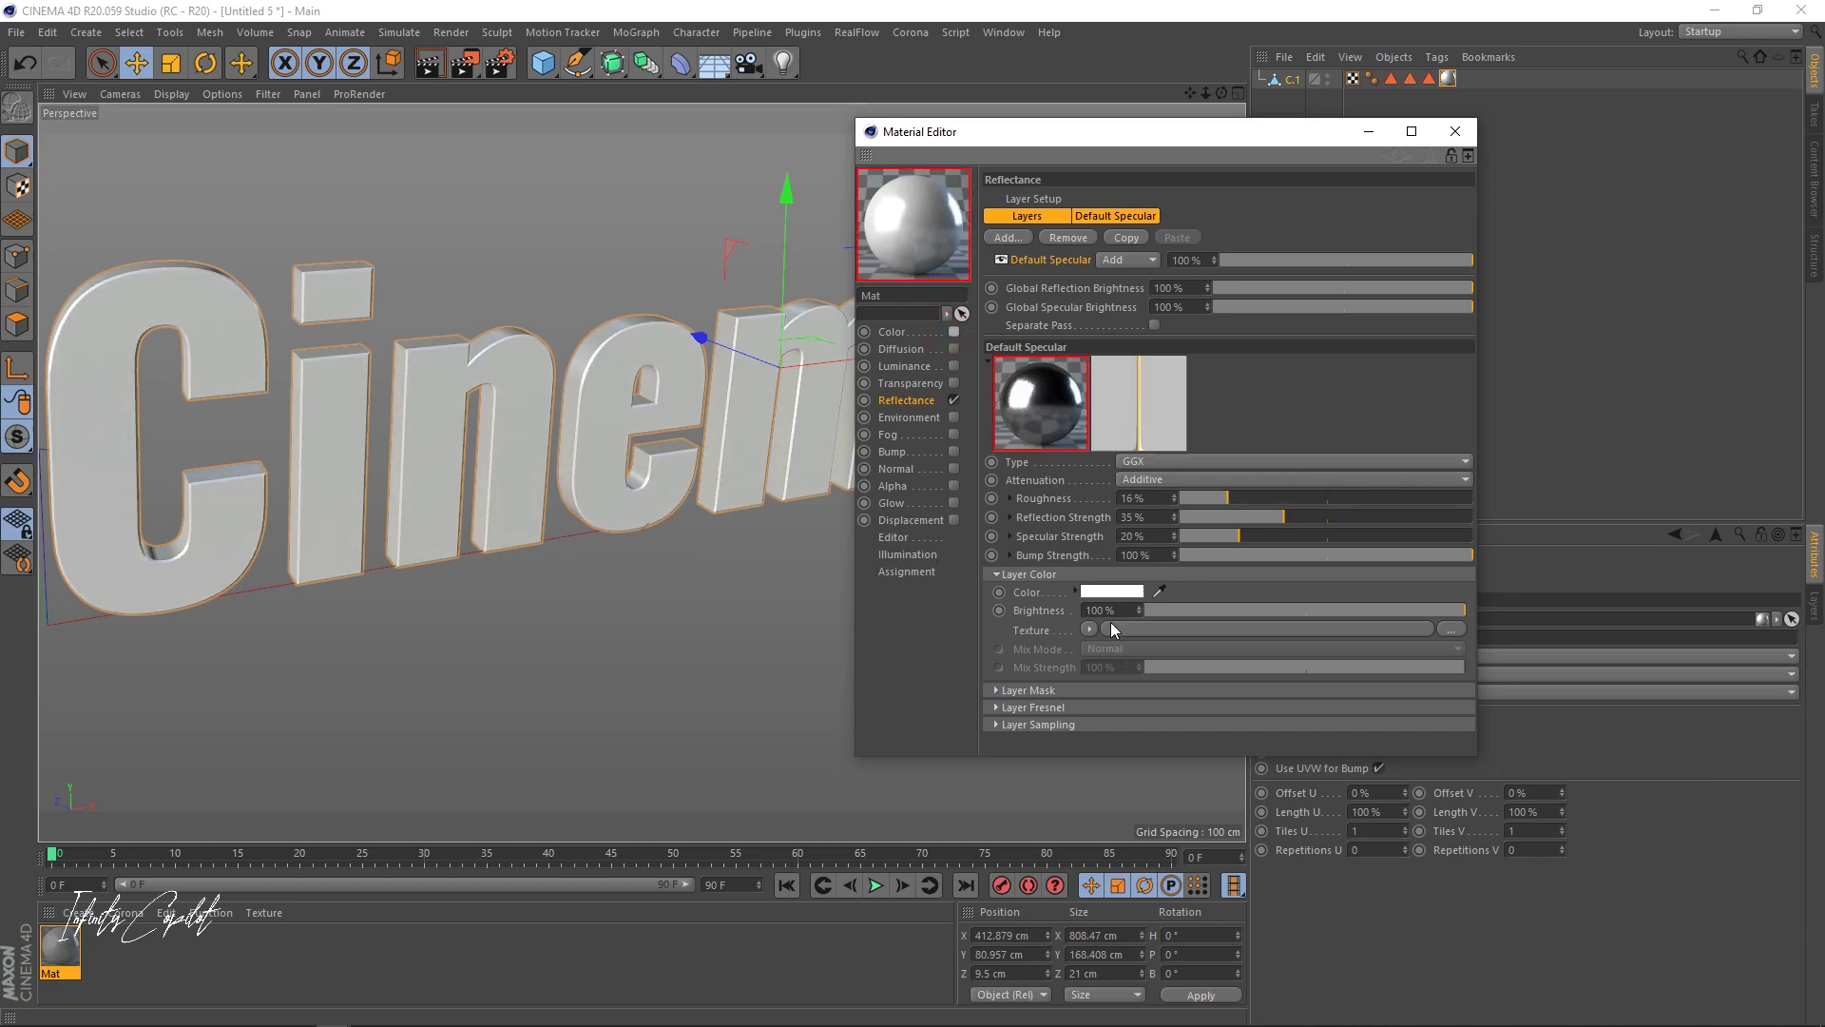
left_click(1108, 593)
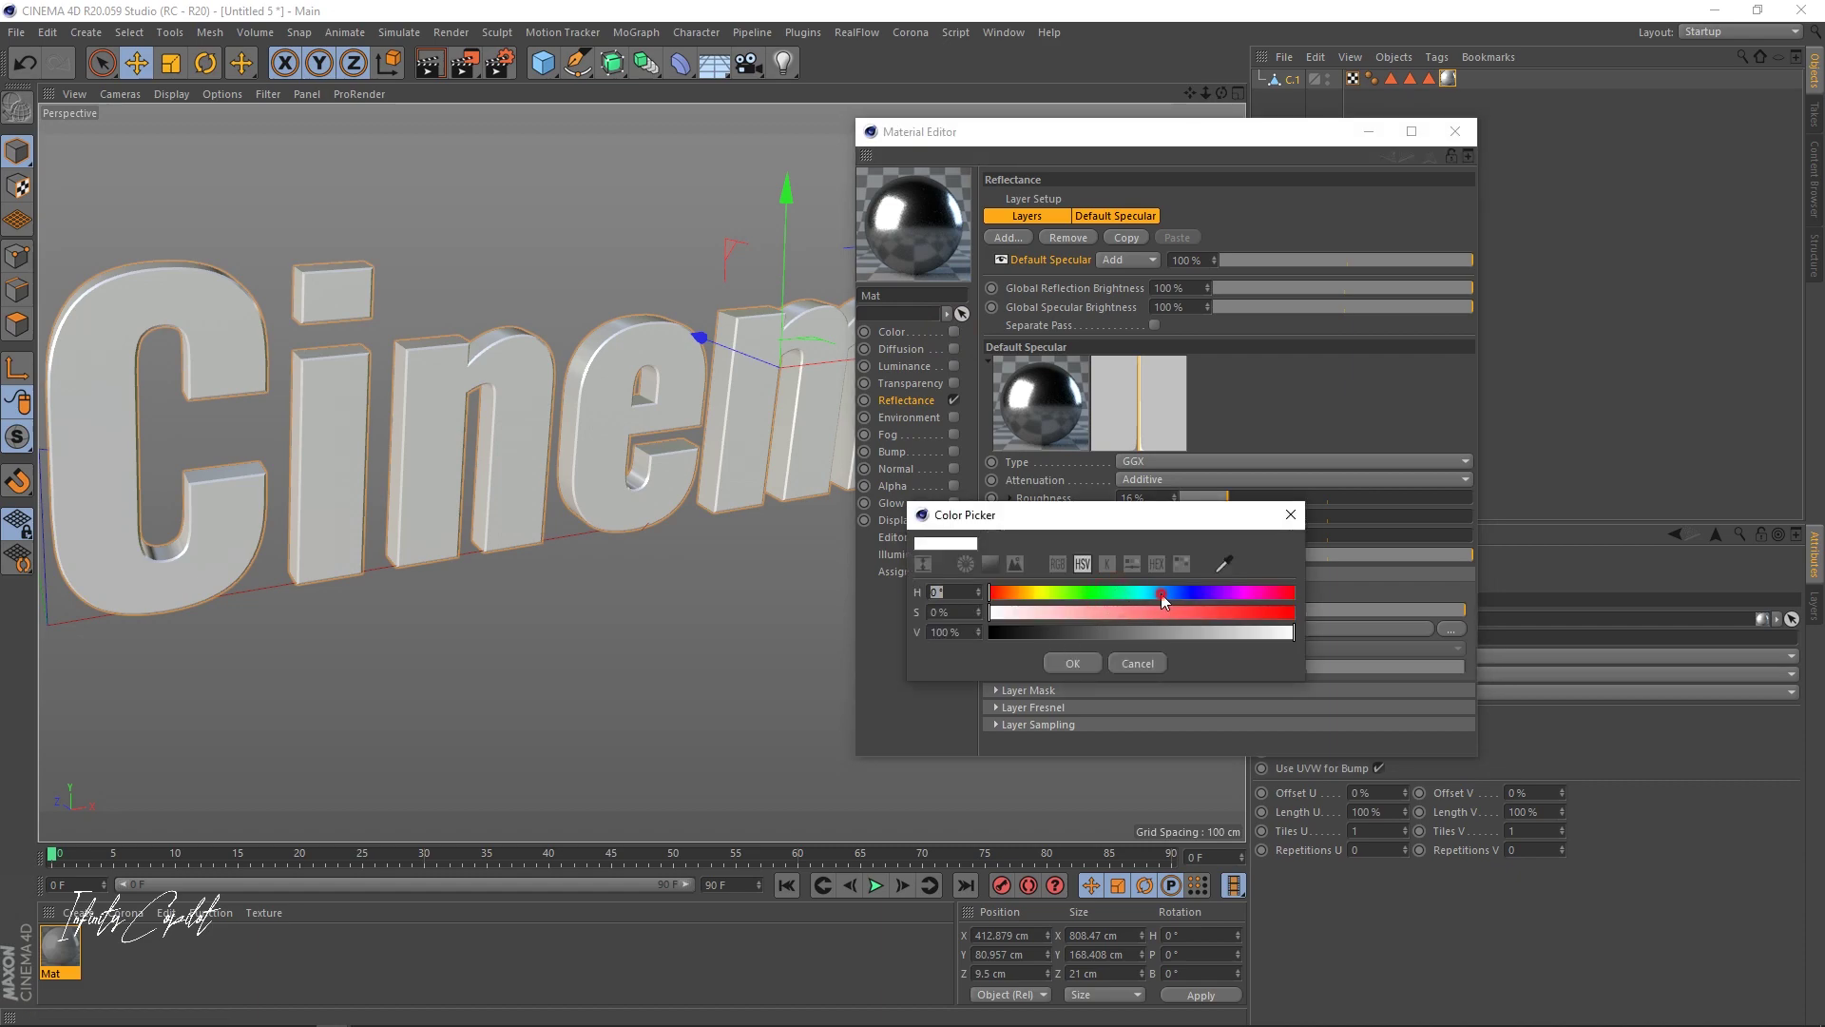
left_click(1153, 593)
left_click_drag(1095, 623, 1139, 612)
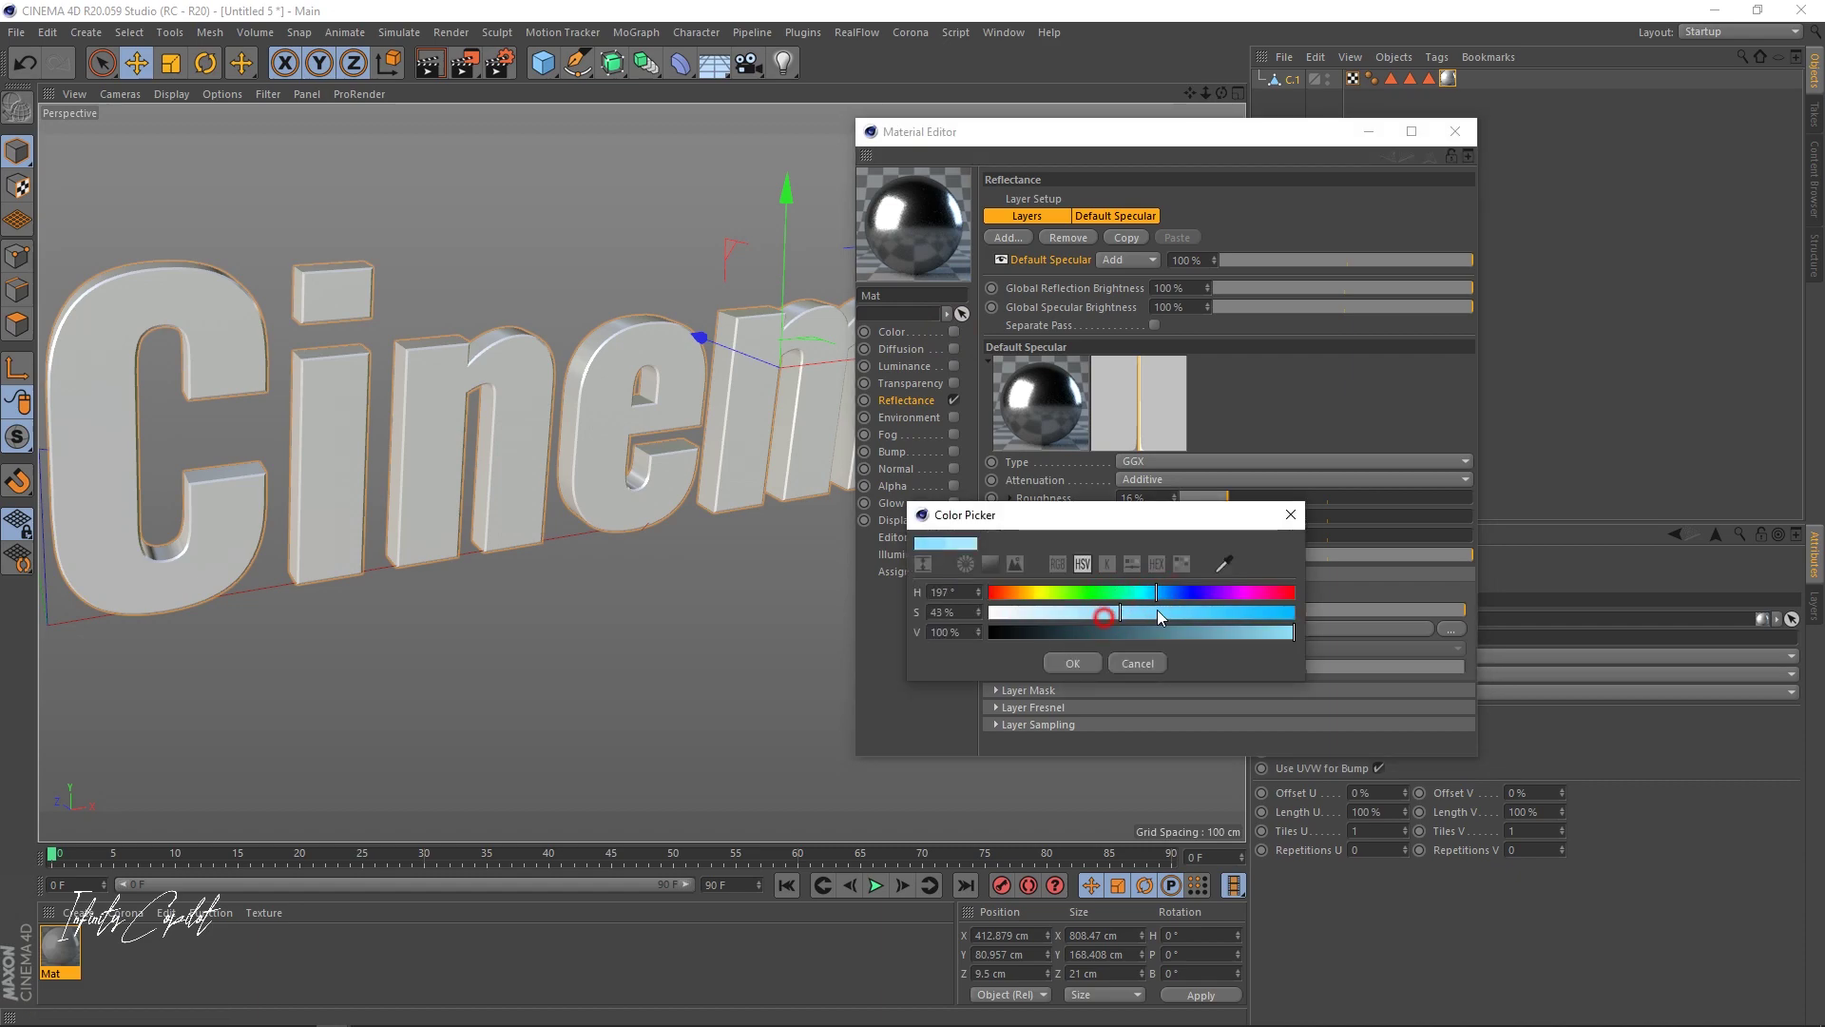
left_click(1059, 632)
left_click(1080, 633)
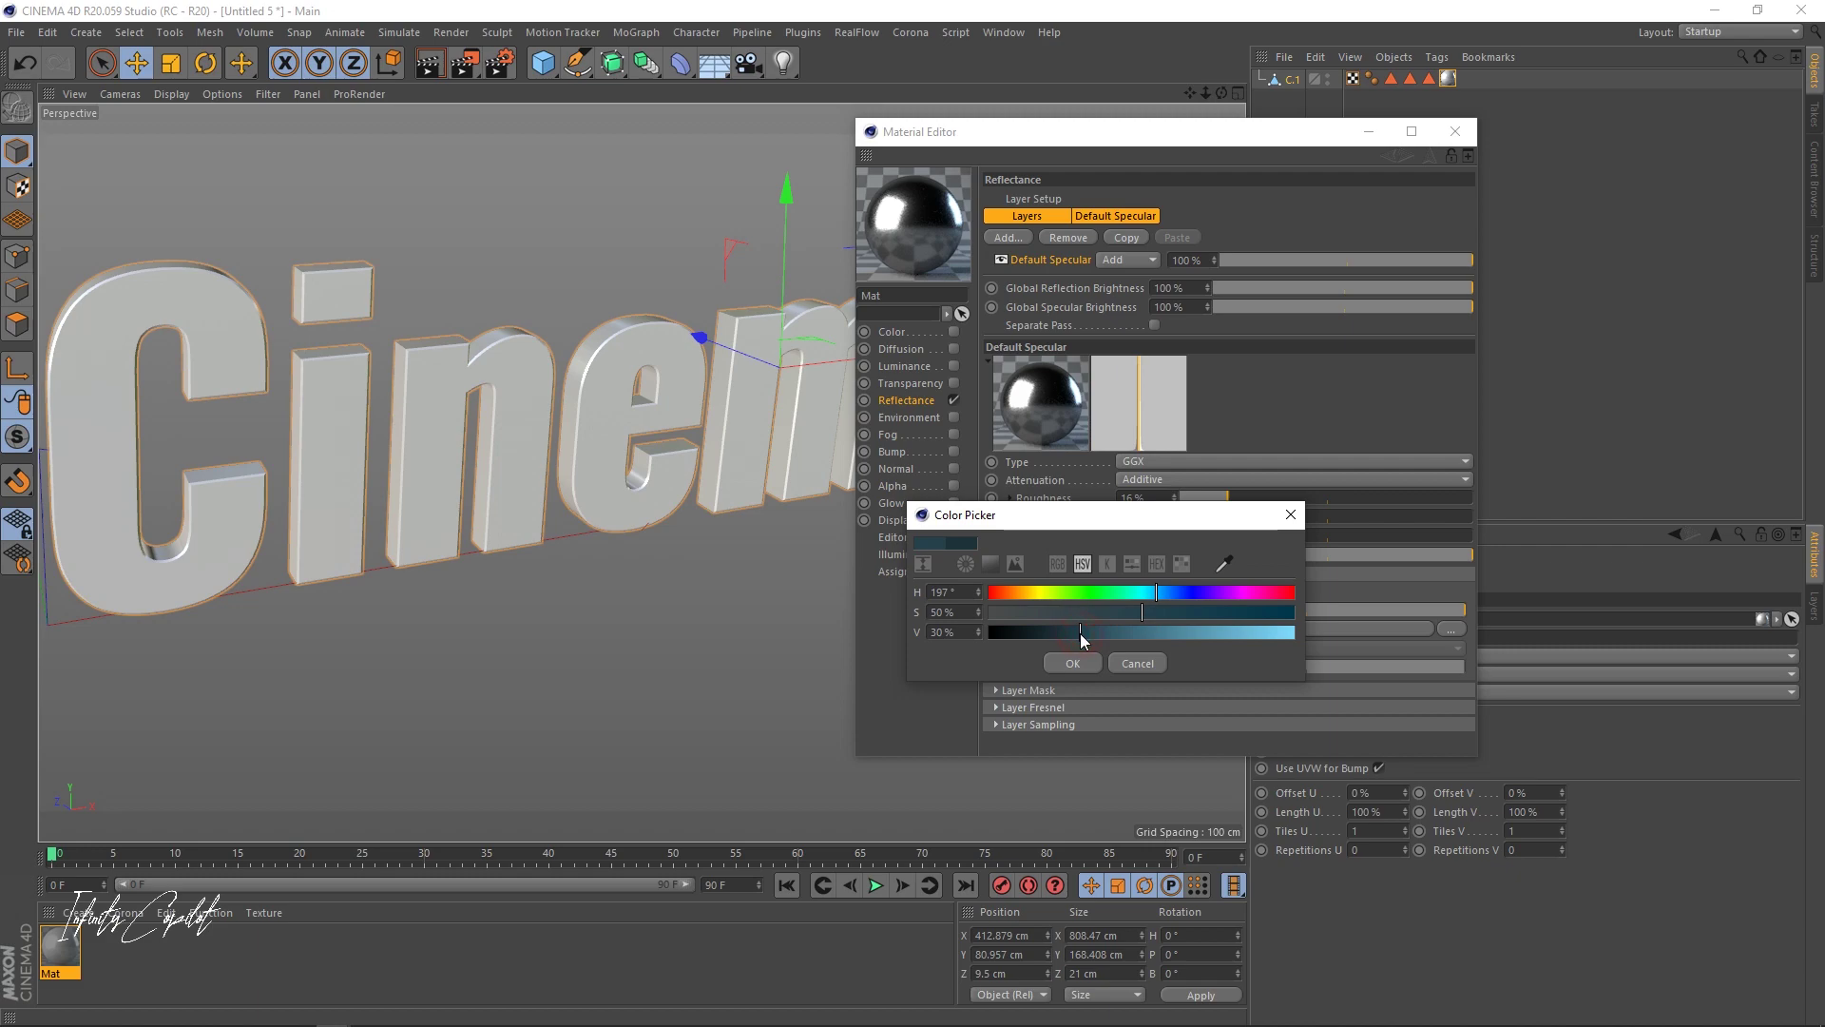
left_click(1088, 656)
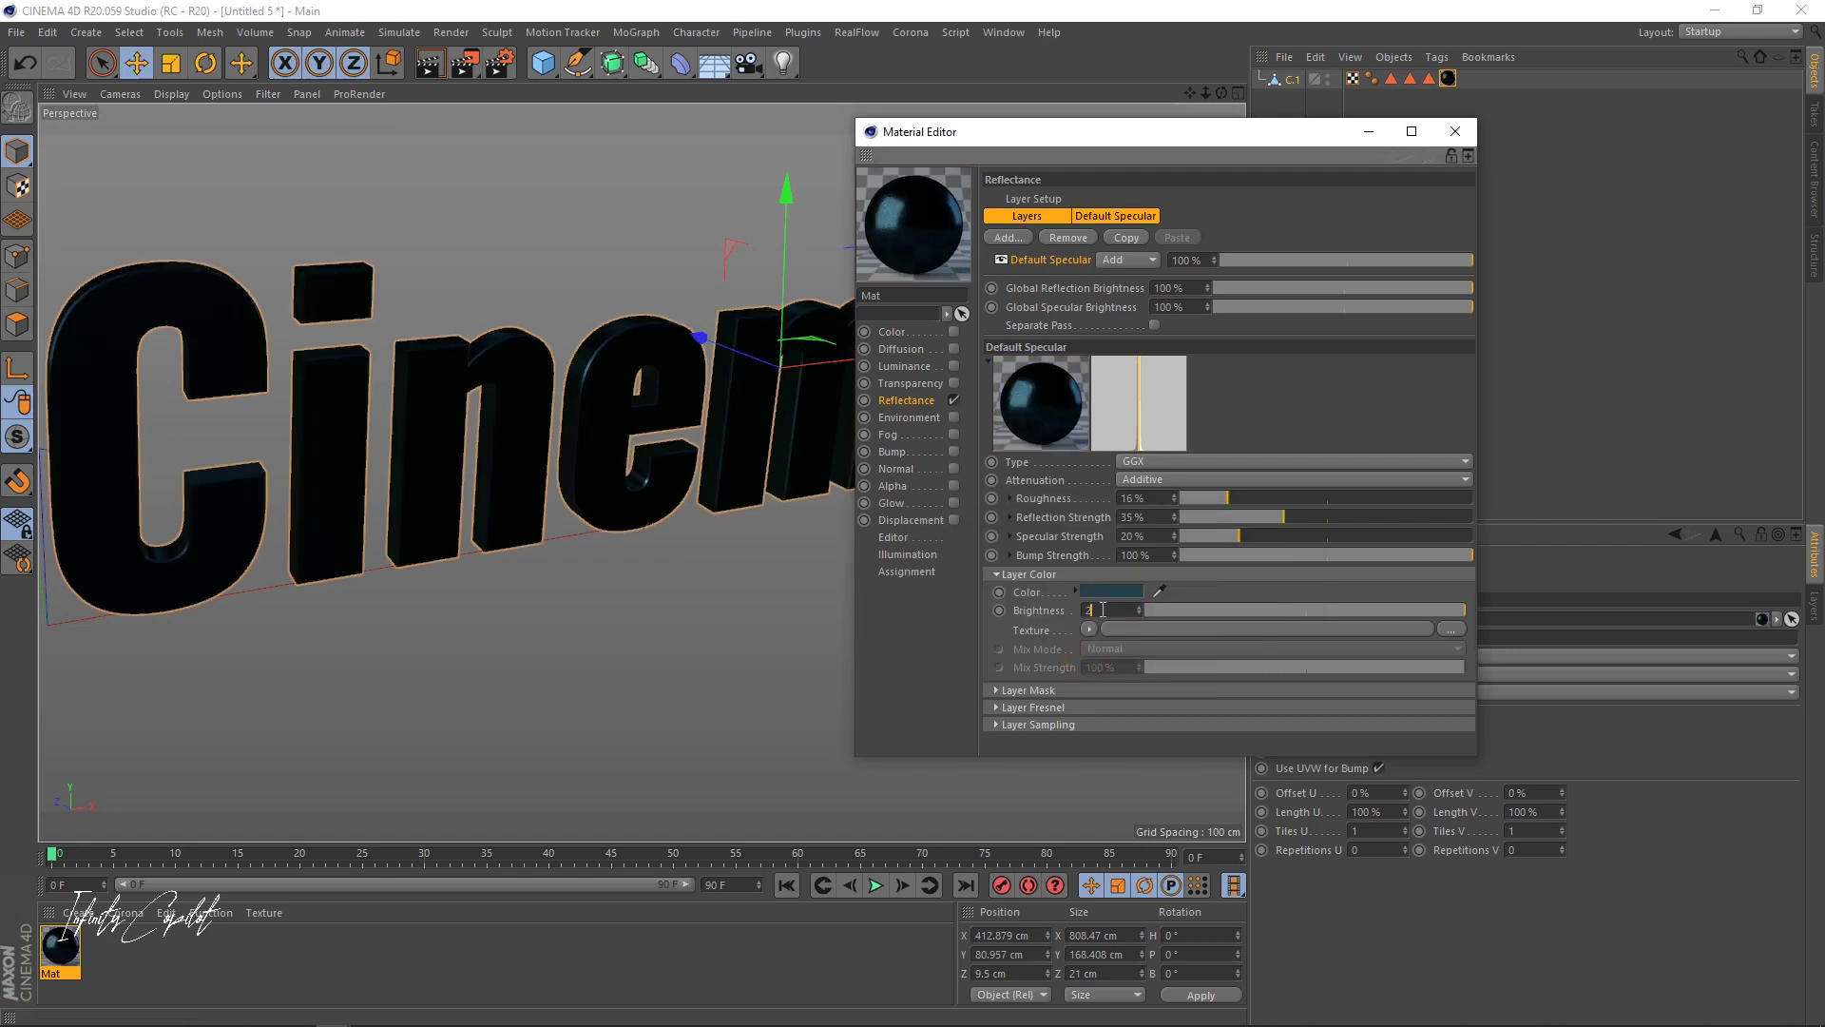
- Try a layer color brightness of 150%, and settle on 200%
type("150")
key("Return")
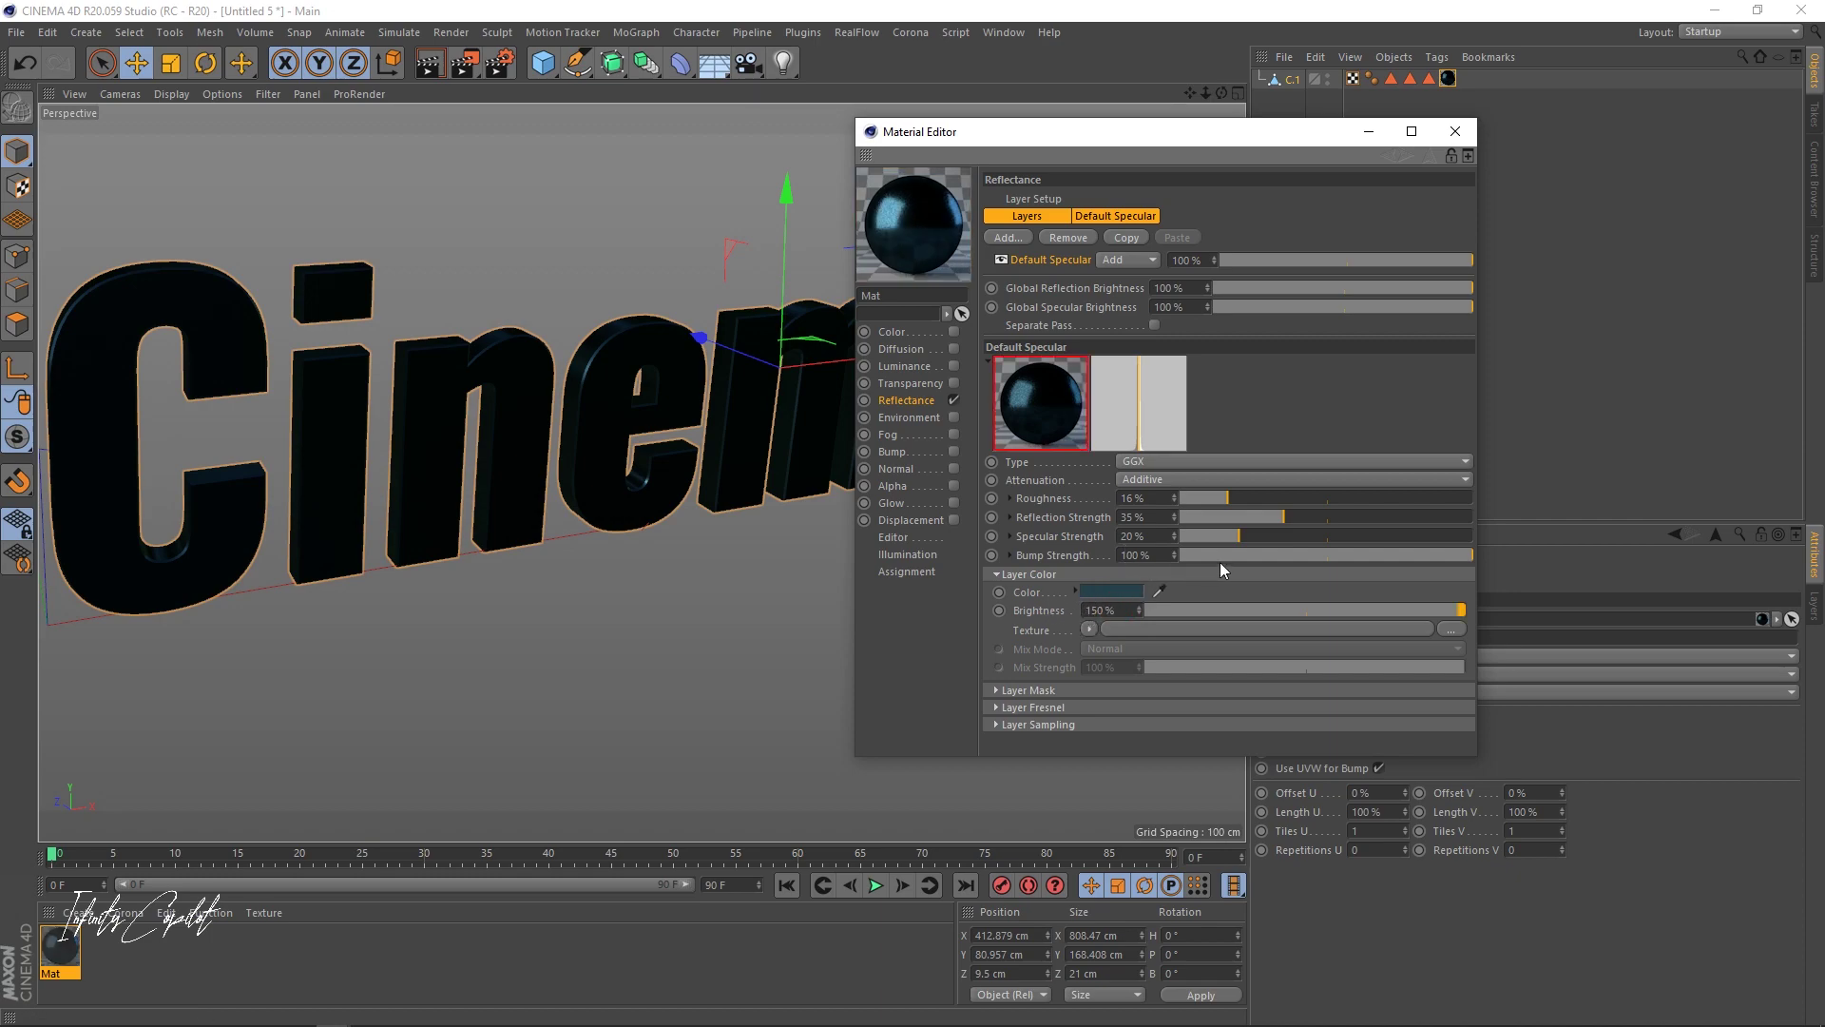
left_click(1103, 609)
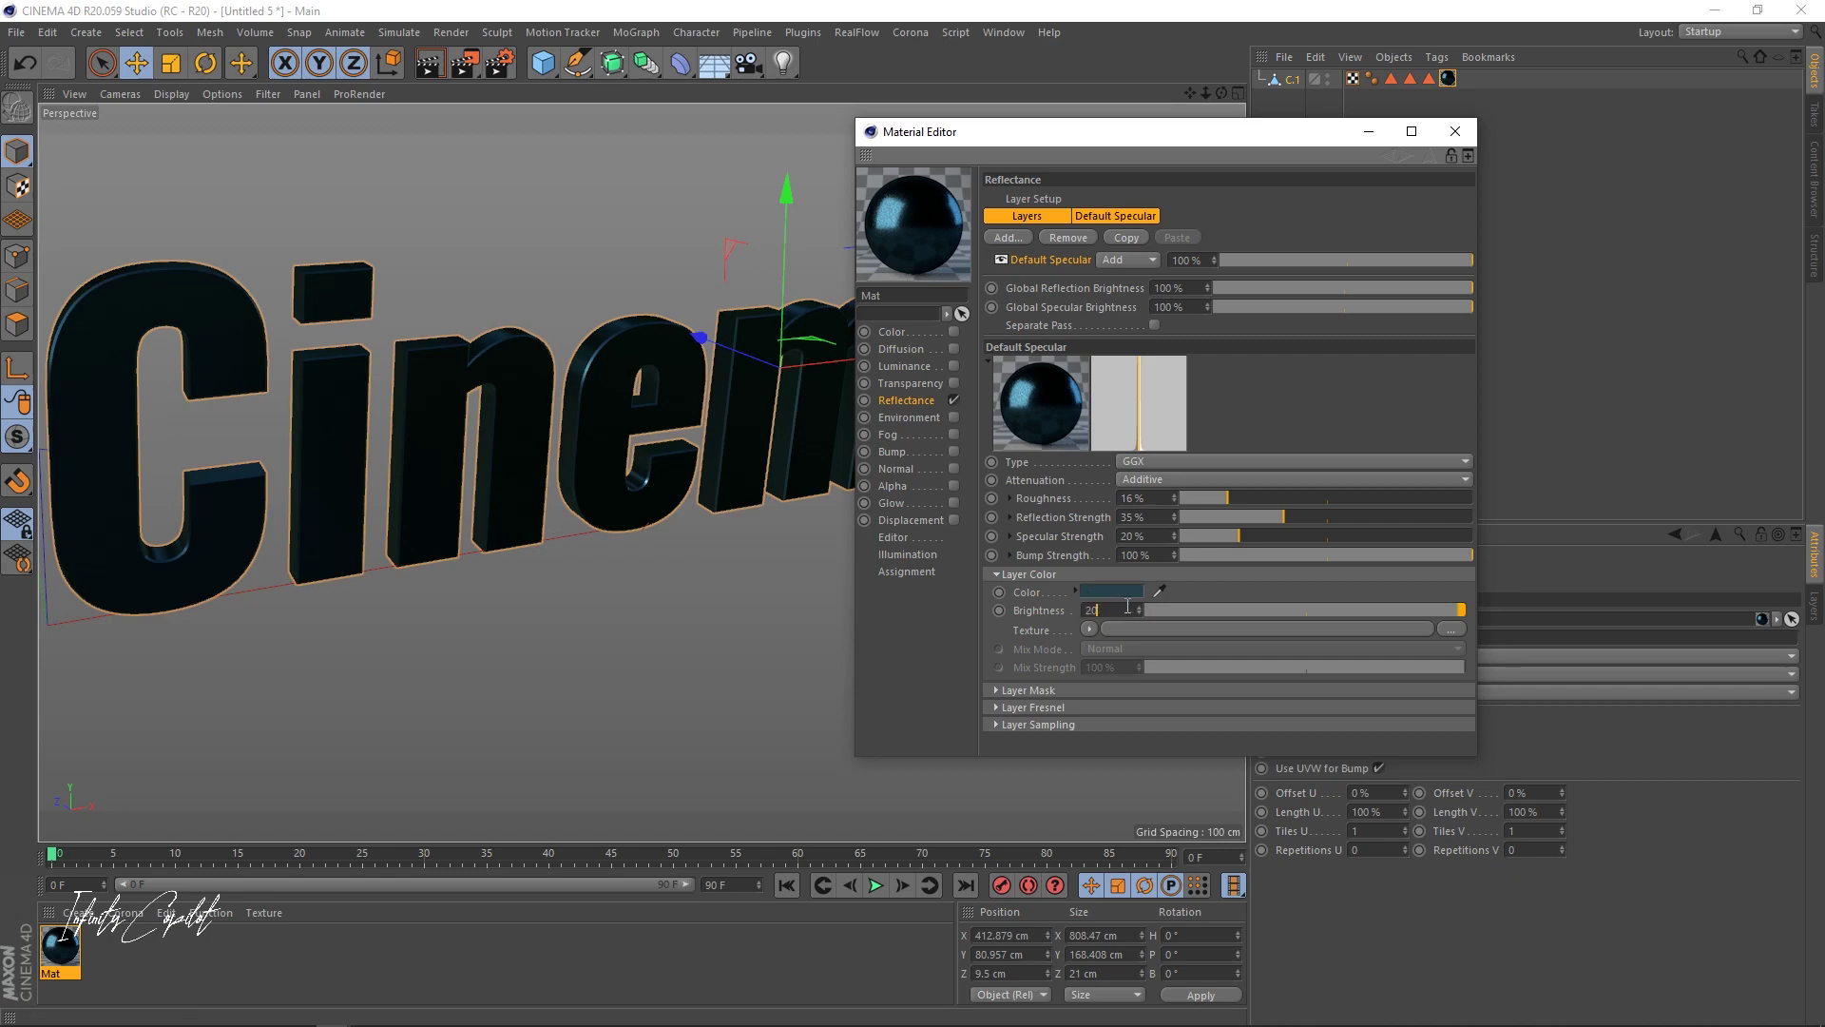
type("200")
key("Return")
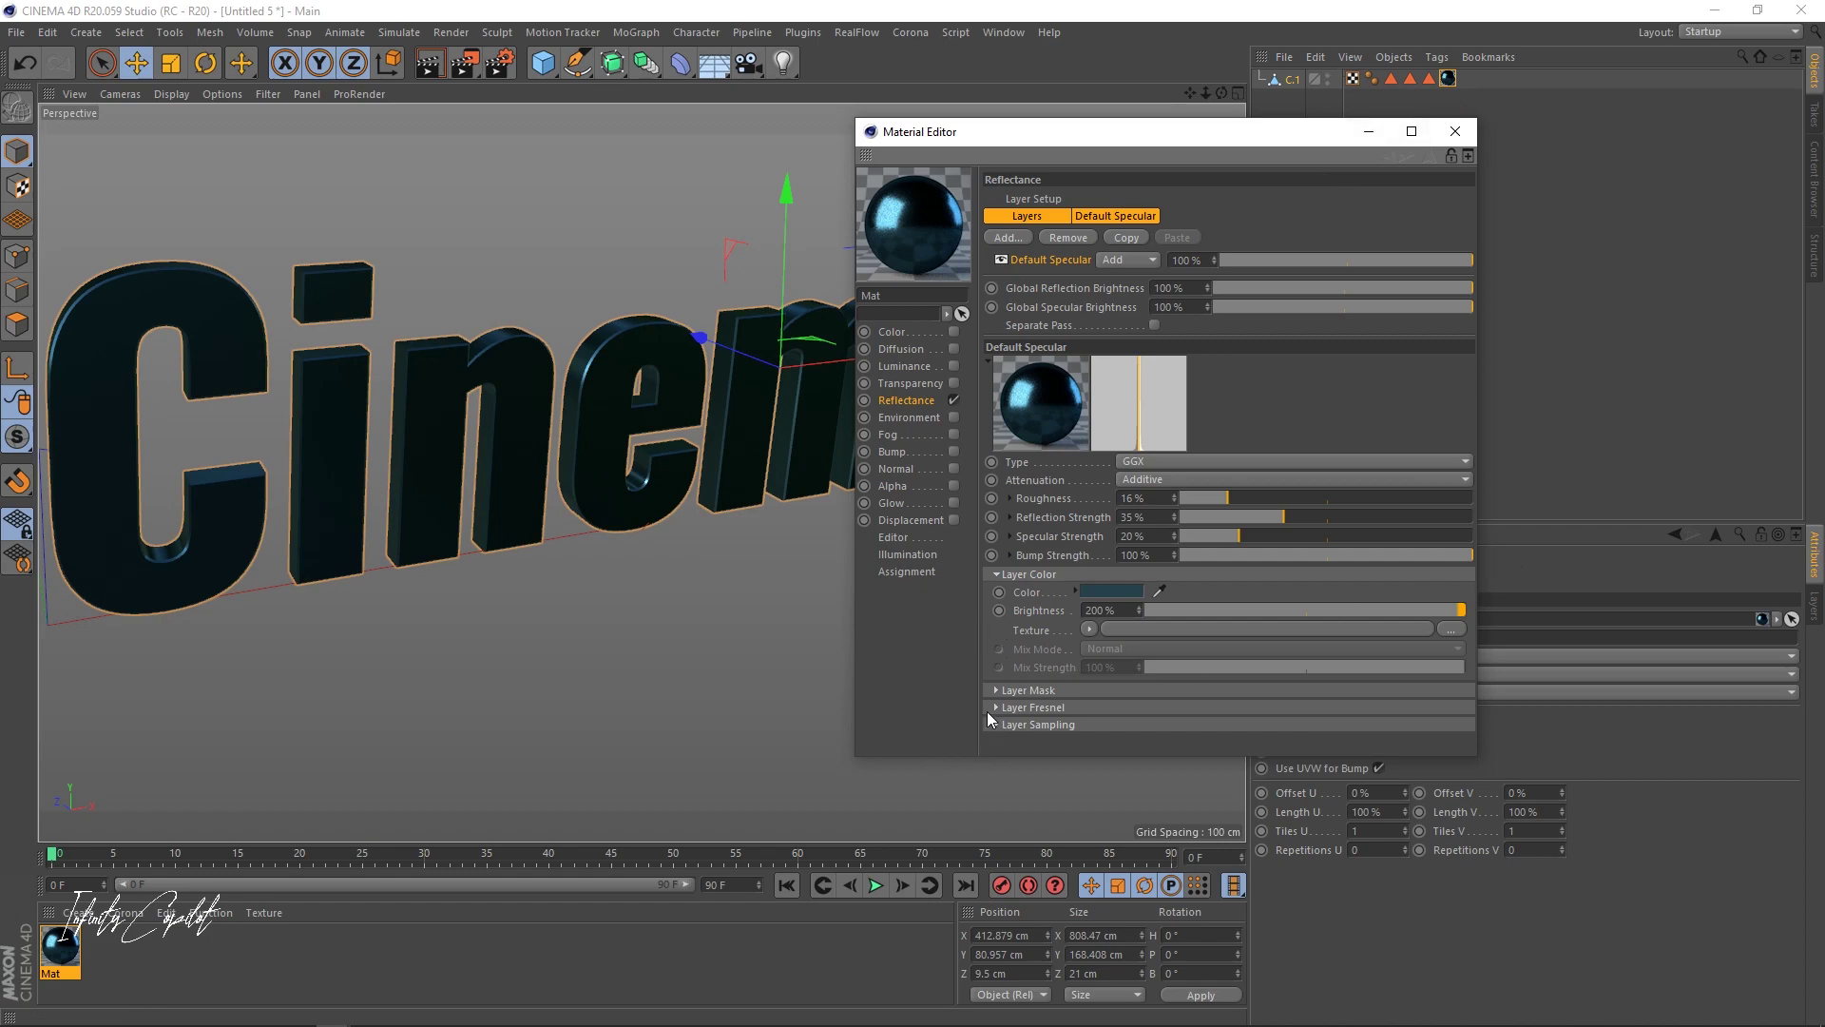
- Set the reflectance layer's Fresnel to Conductor with the Iron preset
left_click(995, 707)
scroll(1472, 625, "down", 2)
left_click(1132, 637)
left_click(1112, 695)
left_click(1129, 655)
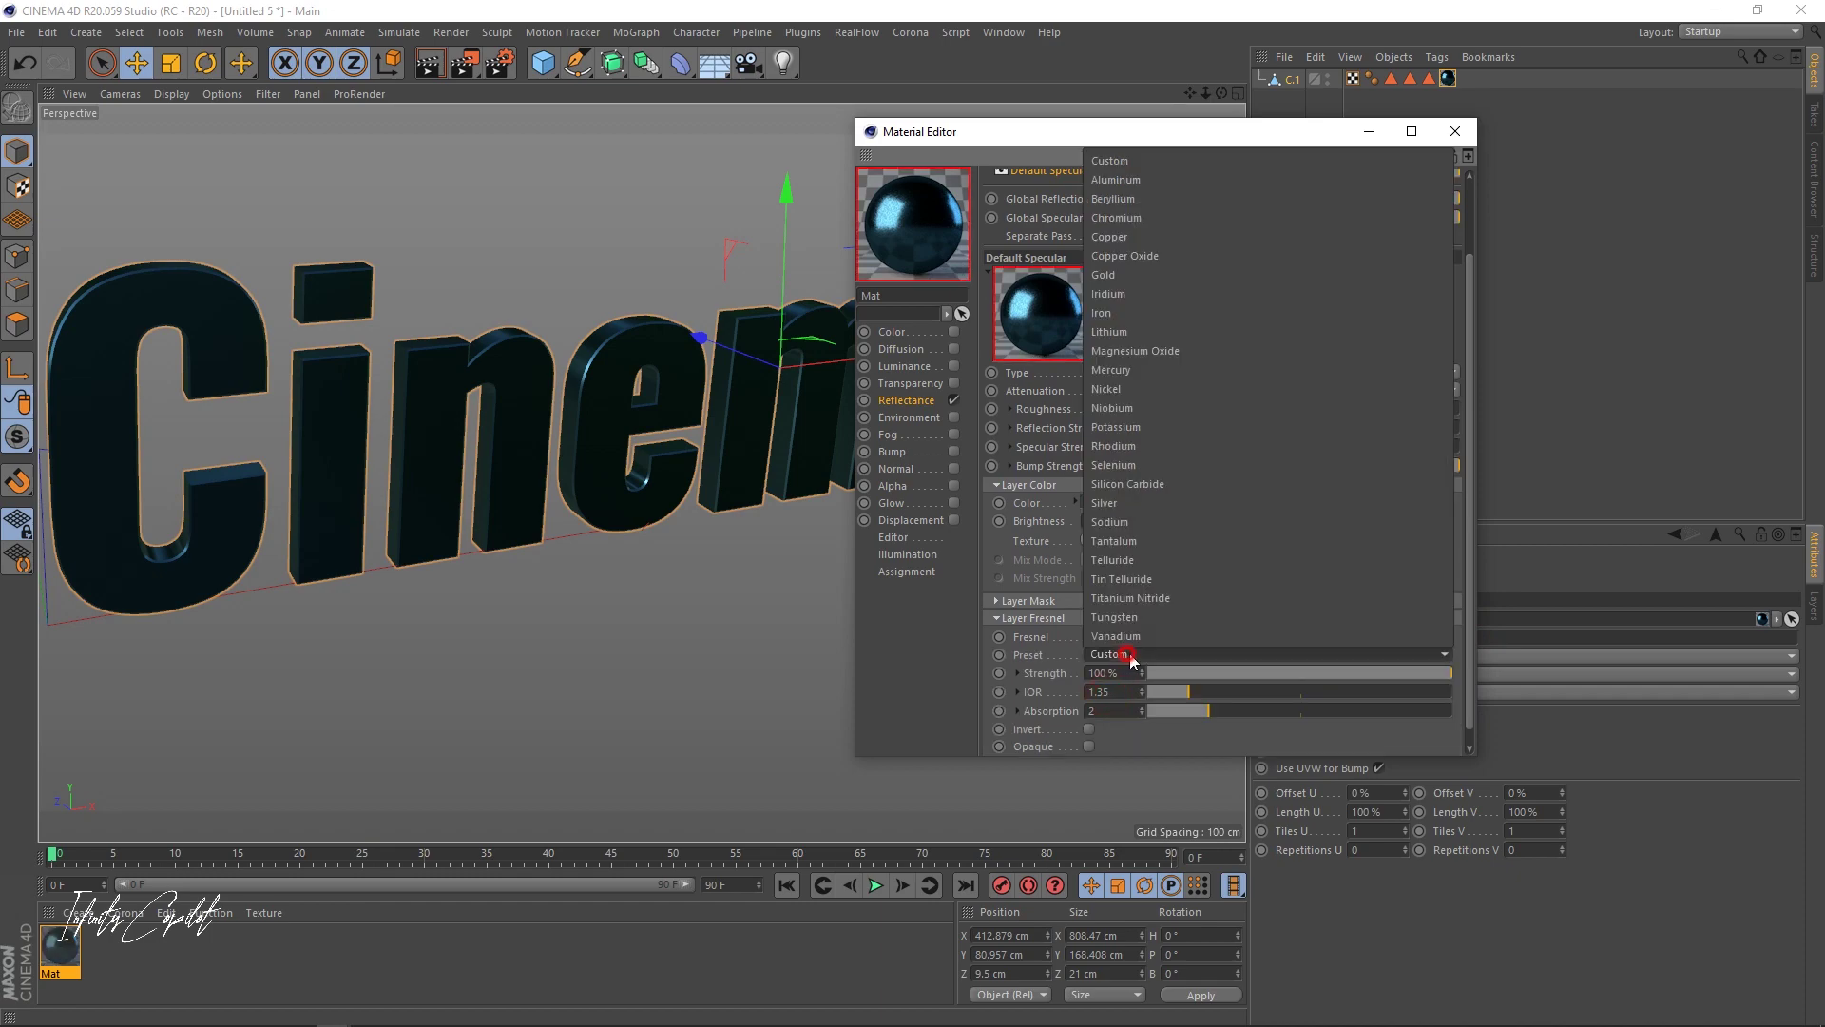
left_click(1121, 311)
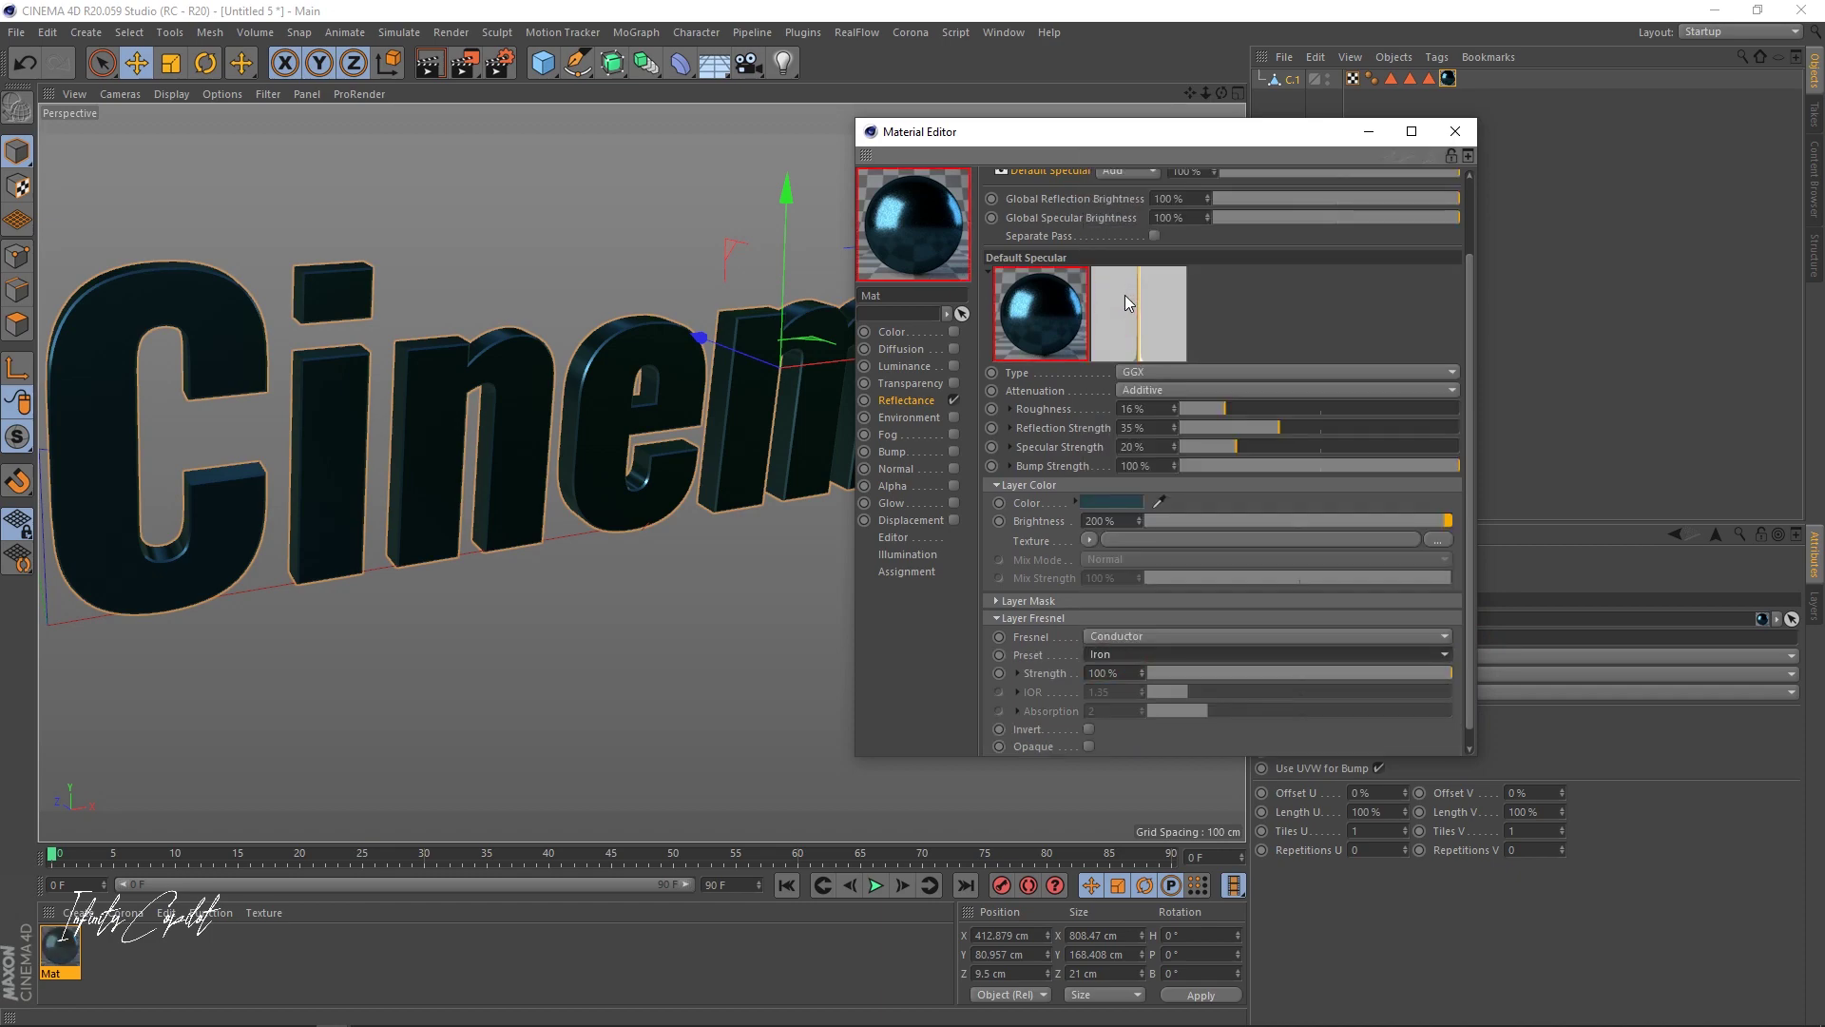
- Brighten the reflectance layer color to a V value of 41% and close the material's editor
left_click(1136, 504)
left_click_drag(1116, 538, 1140, 538)
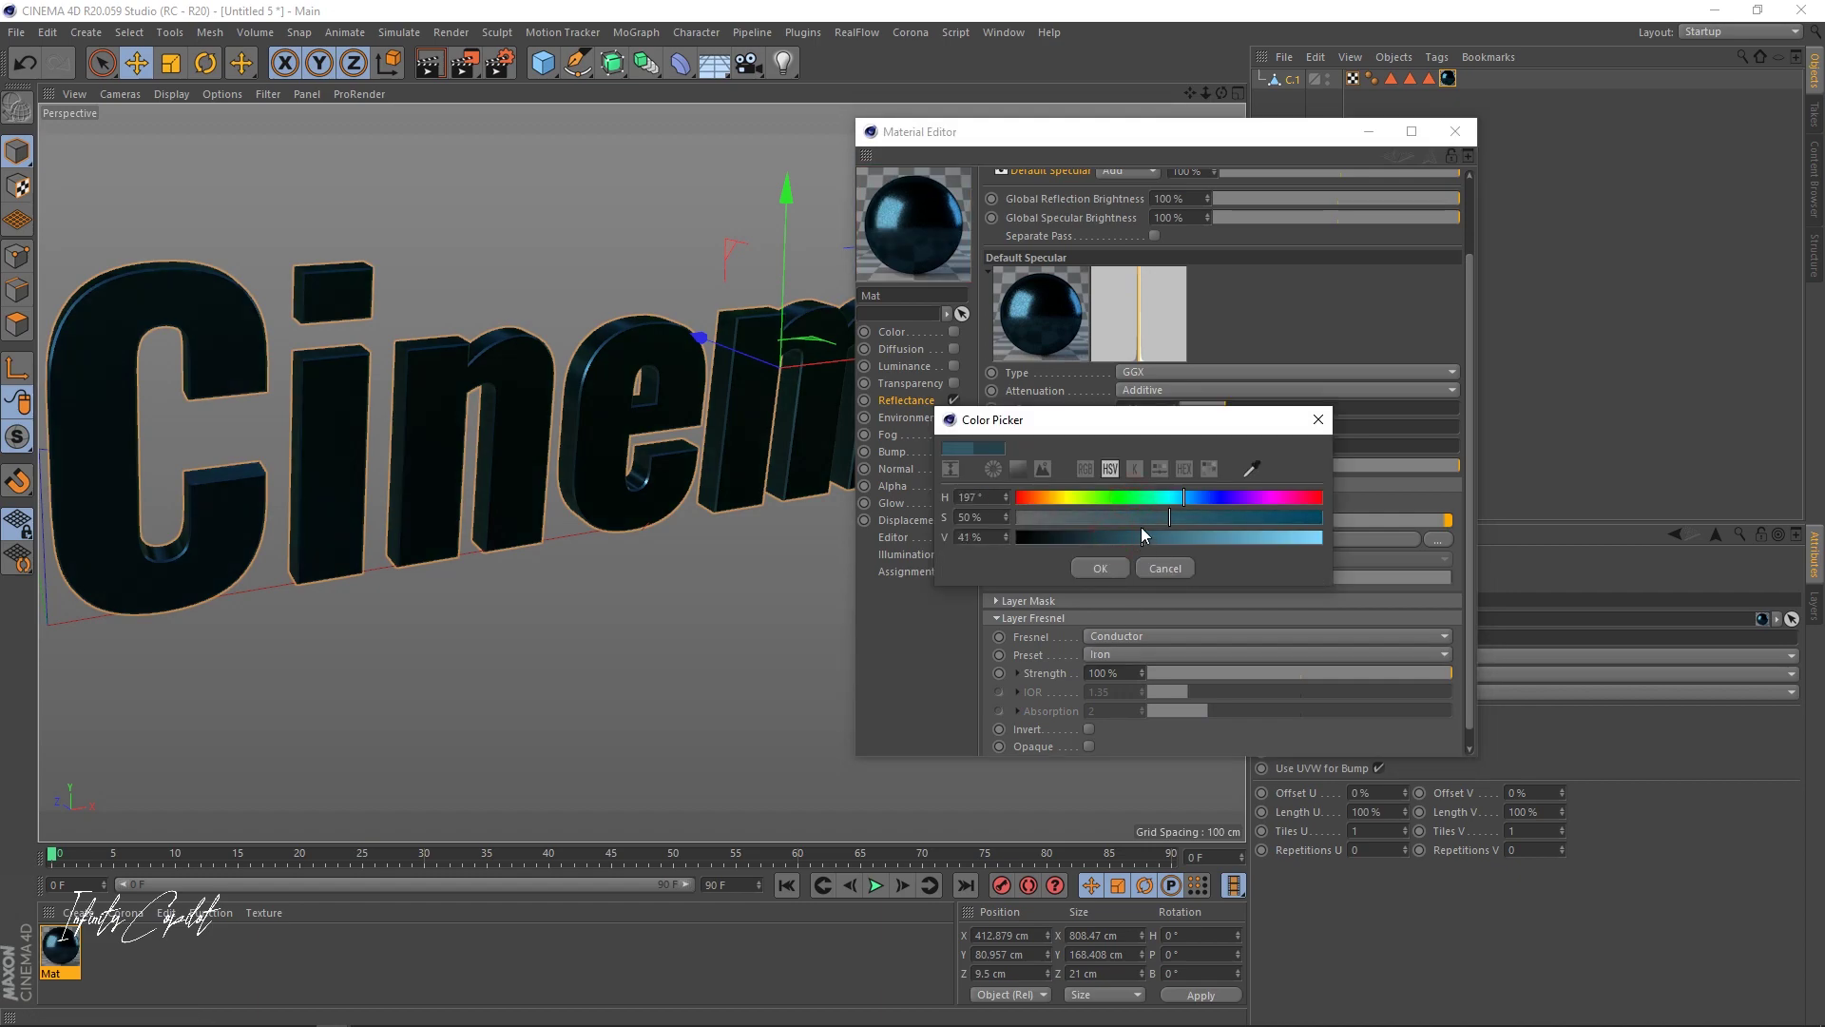
left_click(1100, 568)
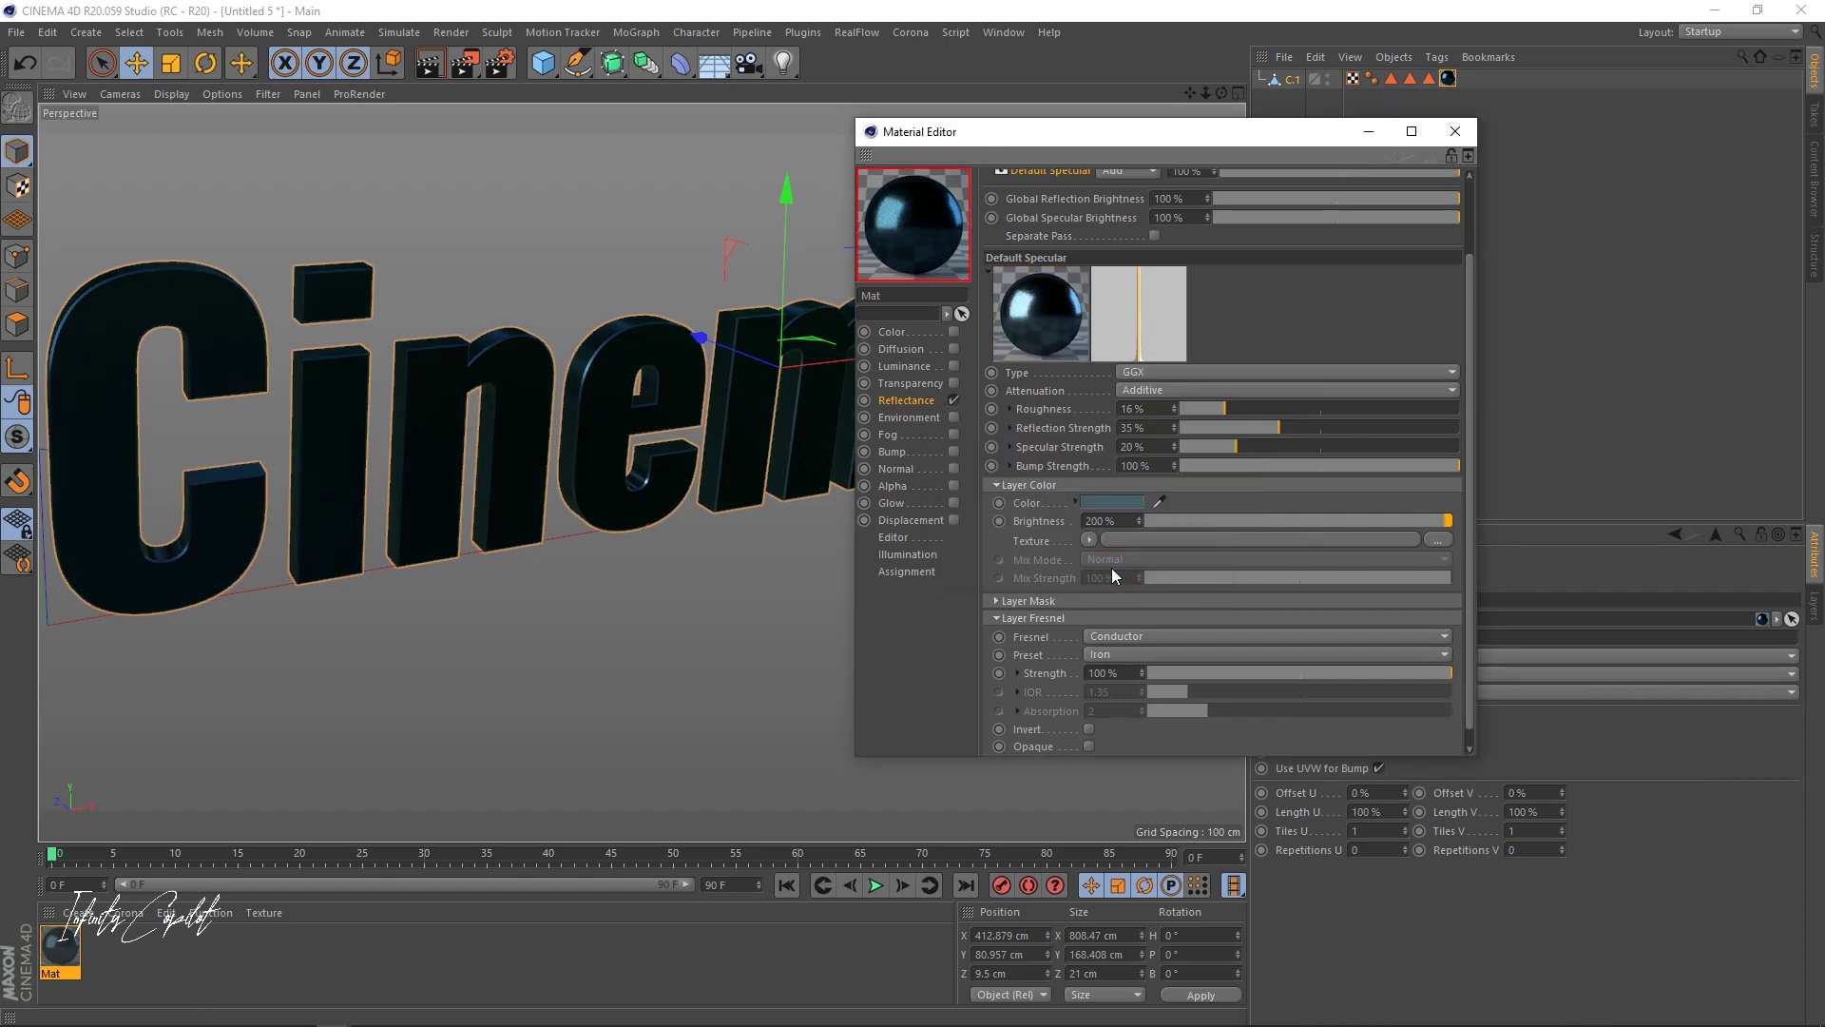
left_click(1455, 139)
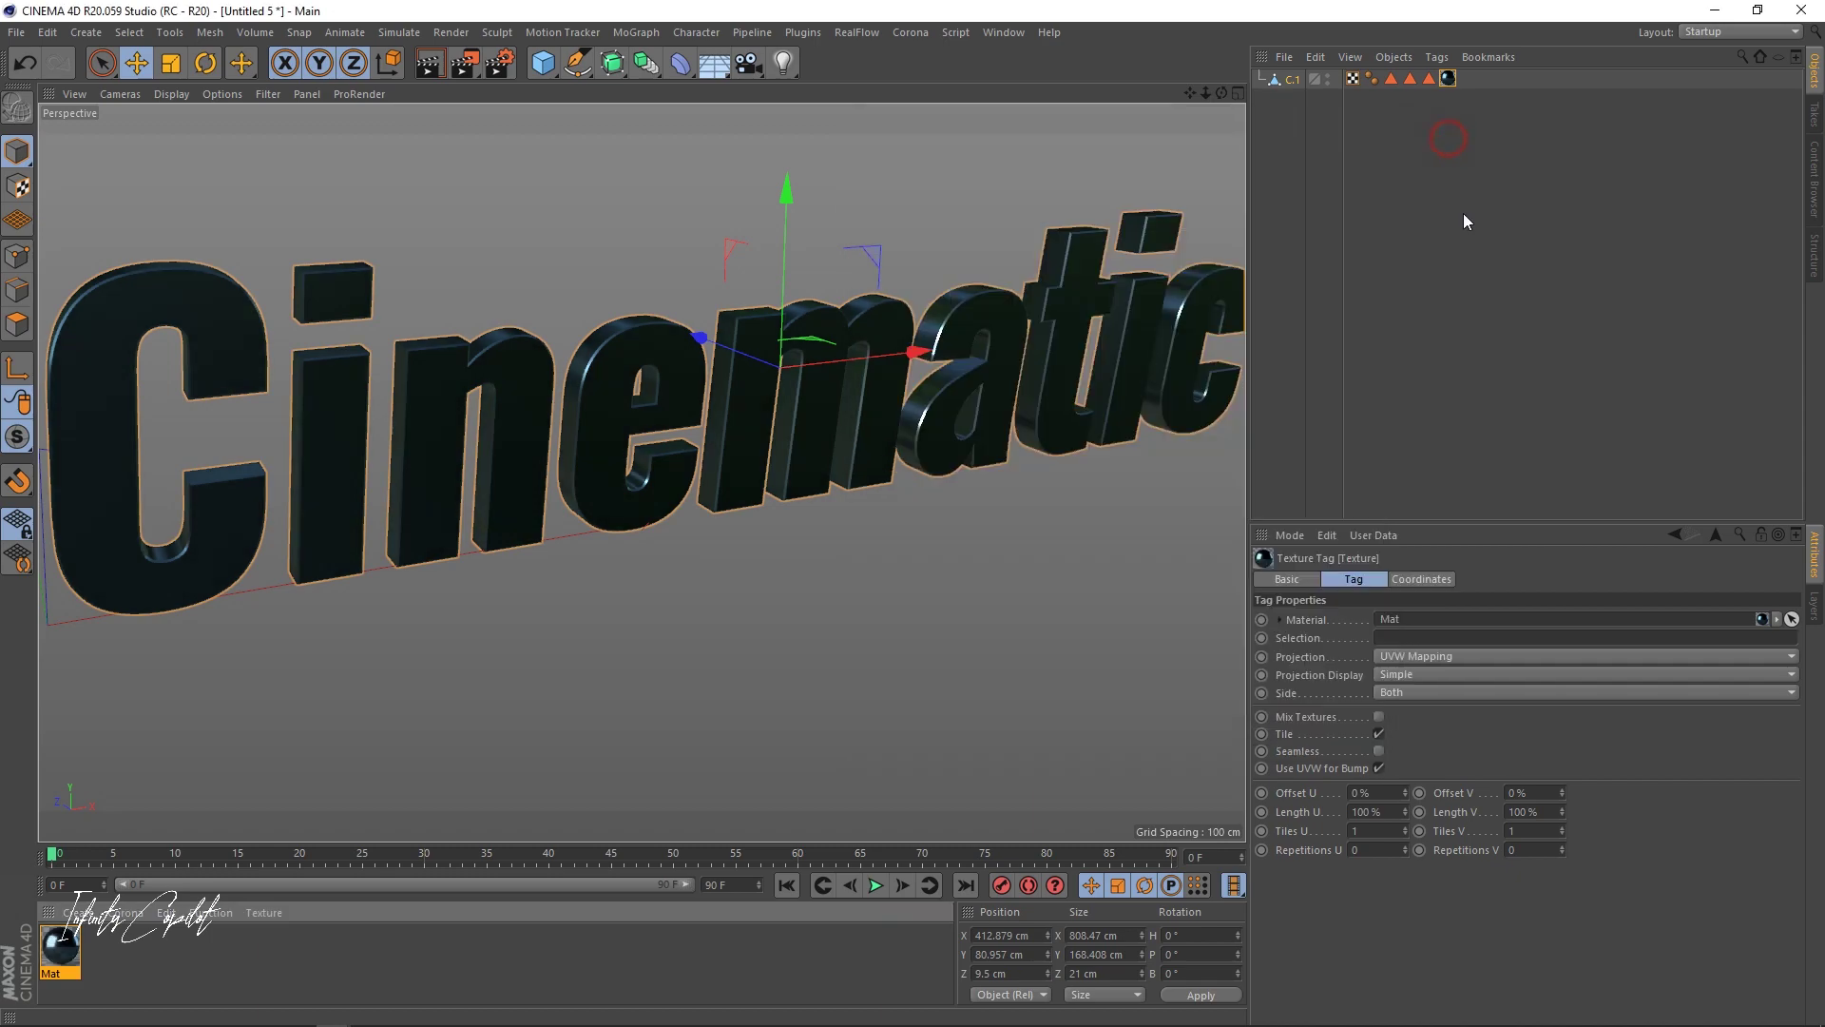
- Add an Omni light at the base of the letter C and move it forward to about Z -65 cm
scroll(814, 445, "up", 3)
scroll(823, 452, "down", 3)
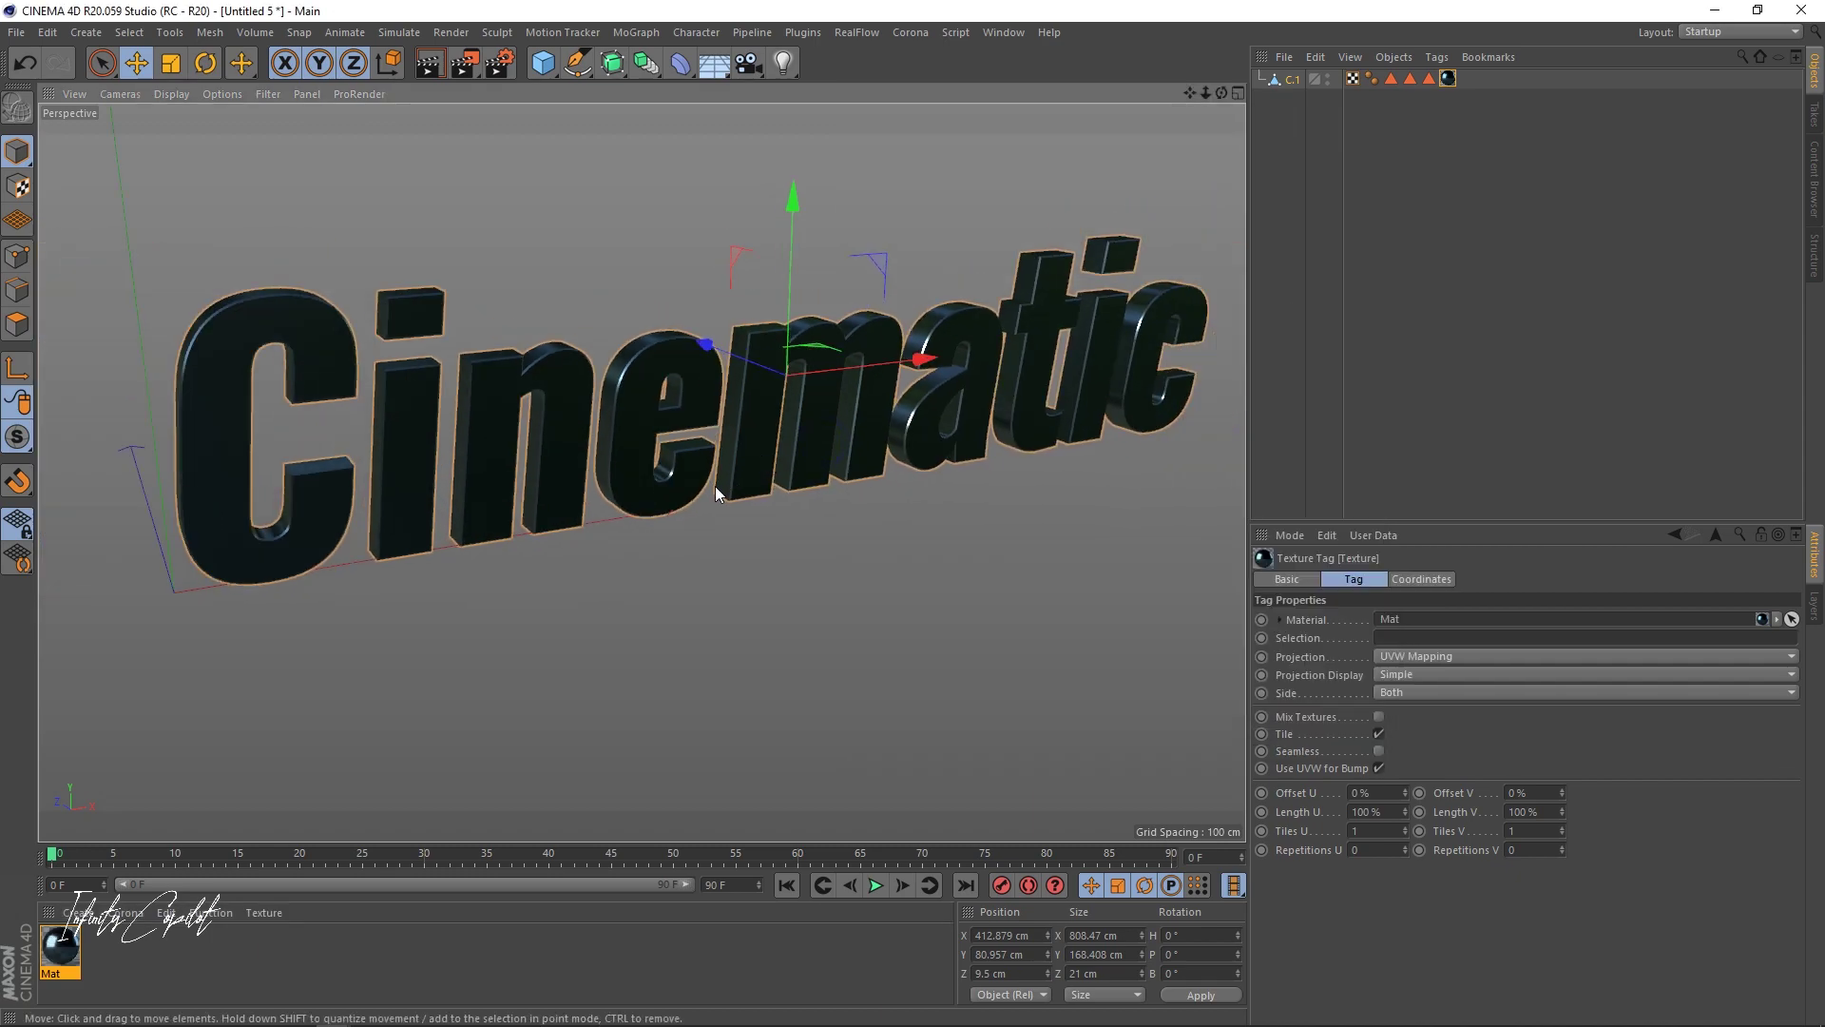
scroll(1135, 319, "up", 6)
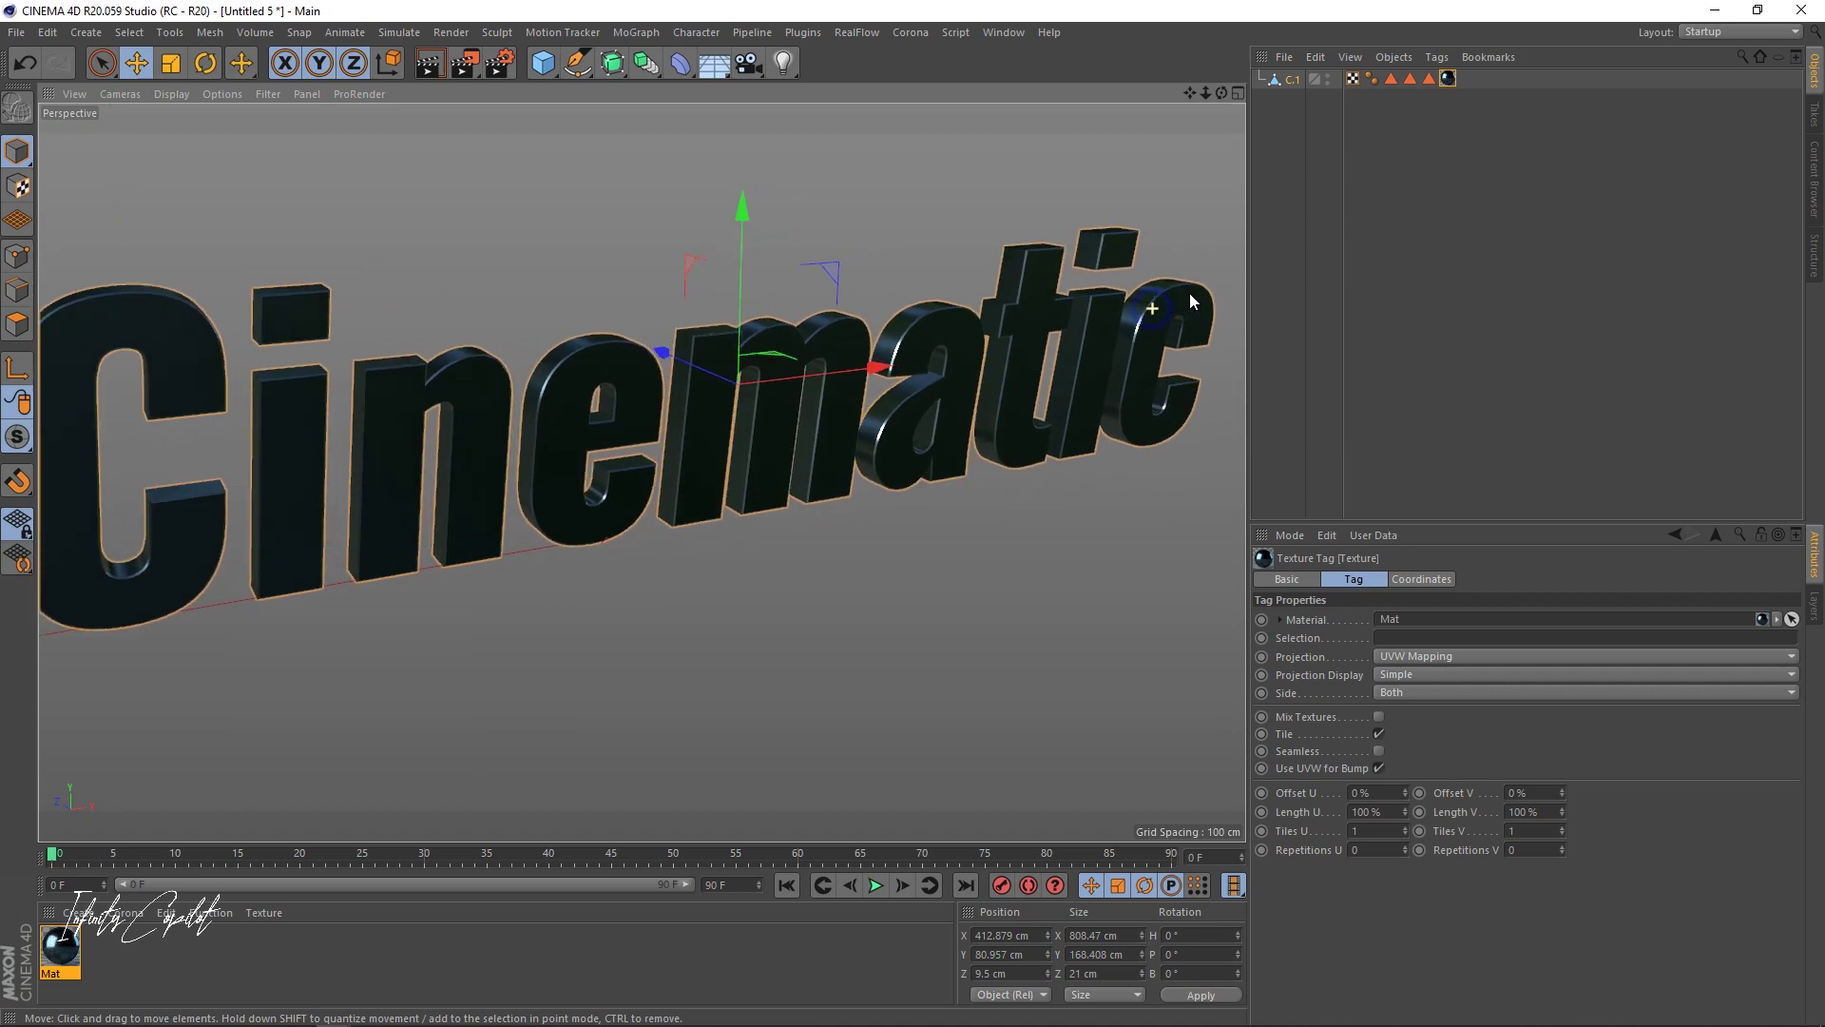
scroll(1036, 367, "down", 5)
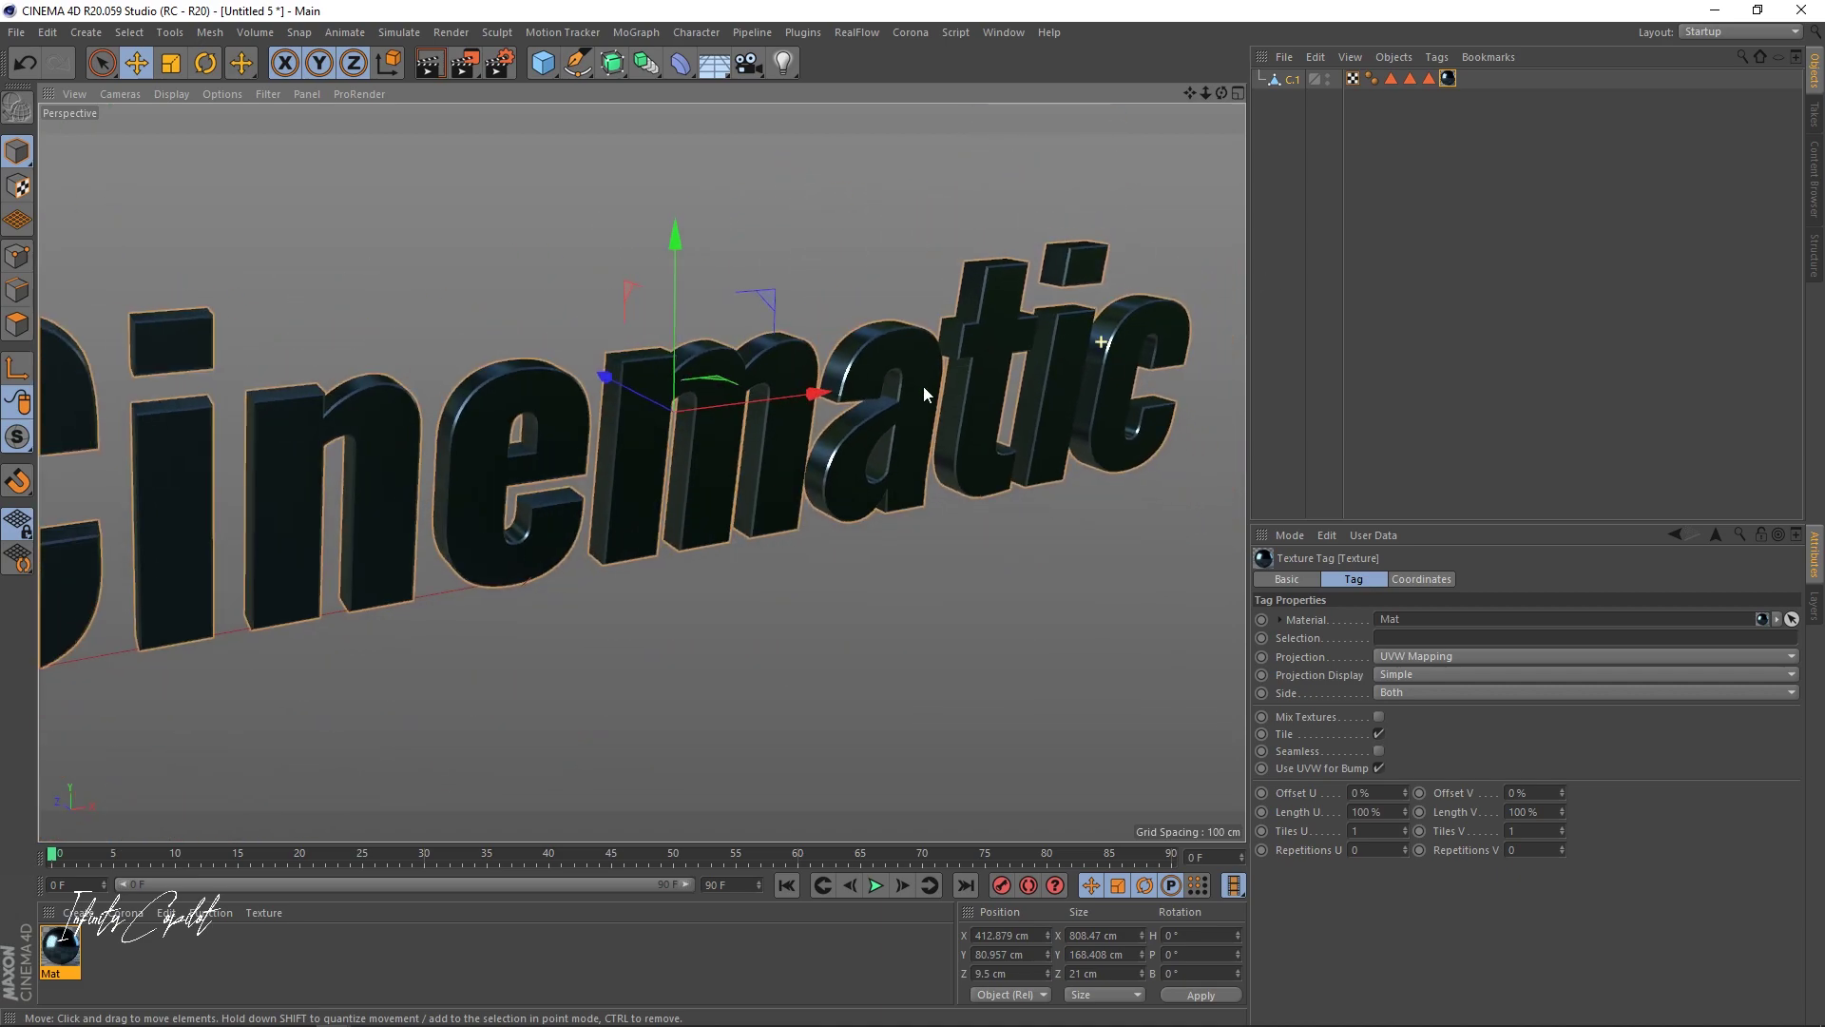
scroll(938, 386, "up", 2)
left_click(777, 65)
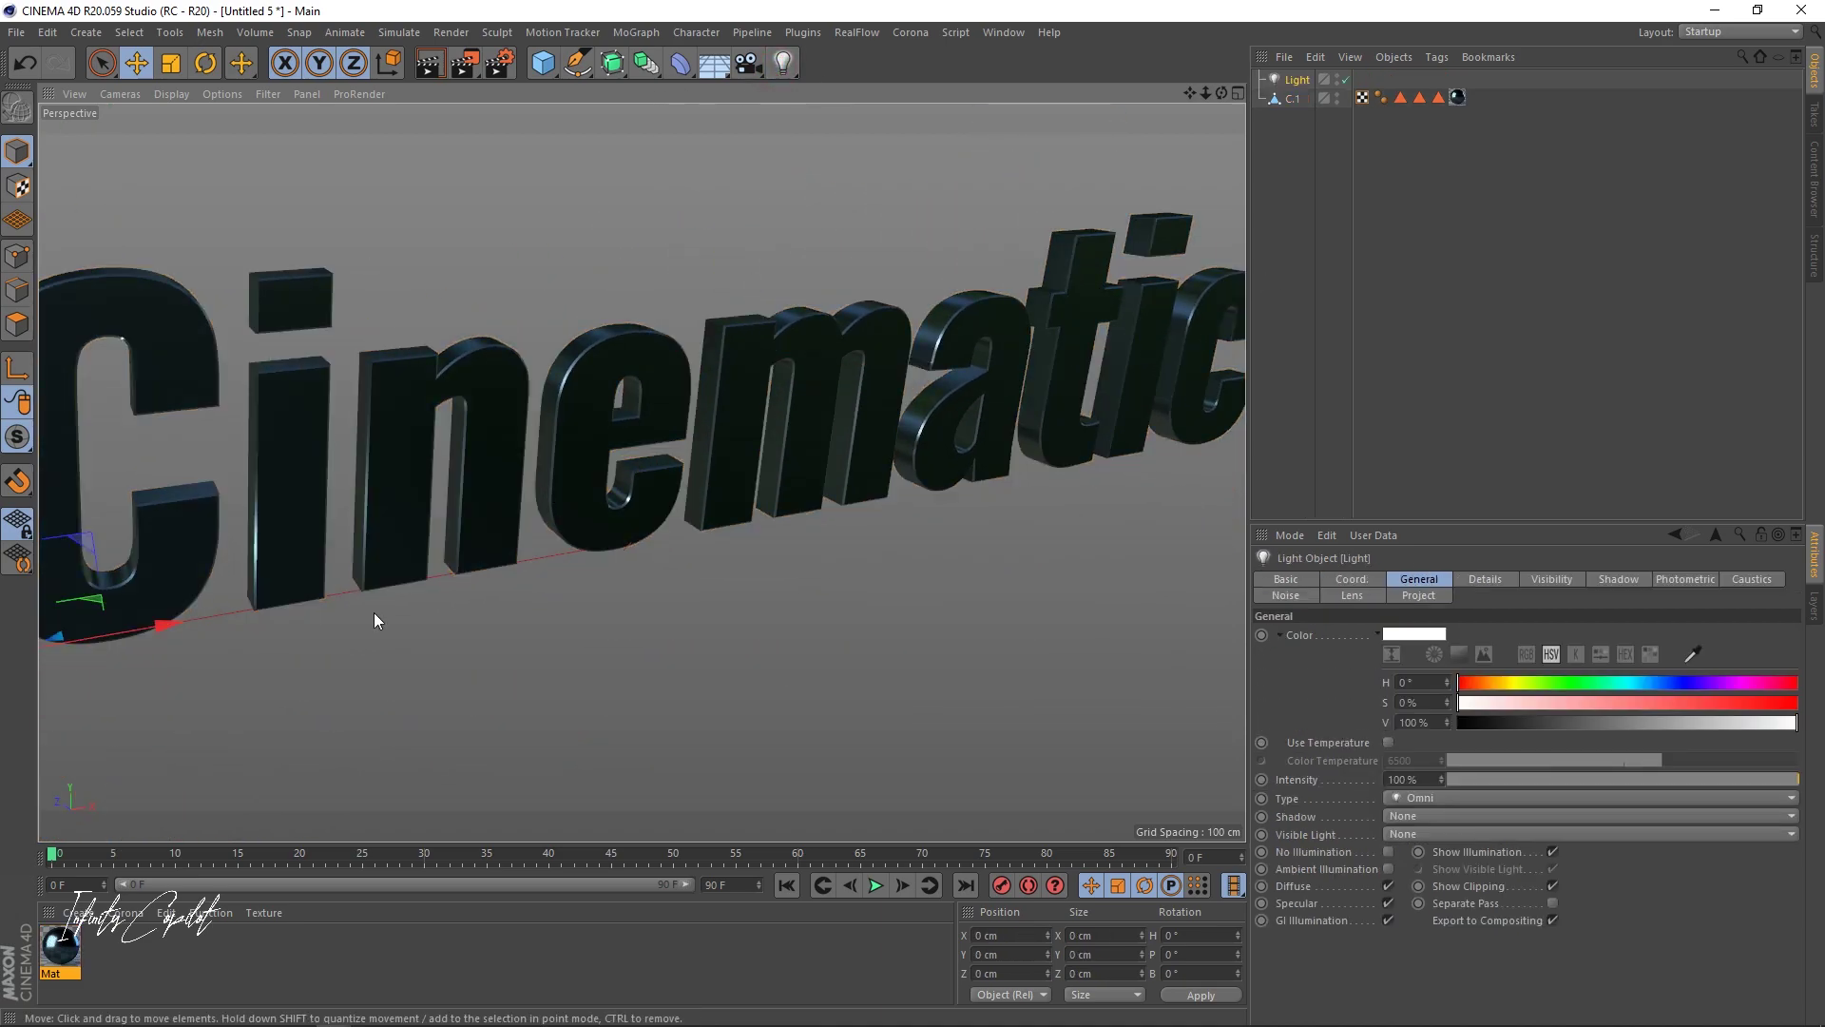
scroll(350, 533, "down", 3)
middle_click_drag(255, 573, 515, 552, "alt")
scroll(253, 561, "up", 3)
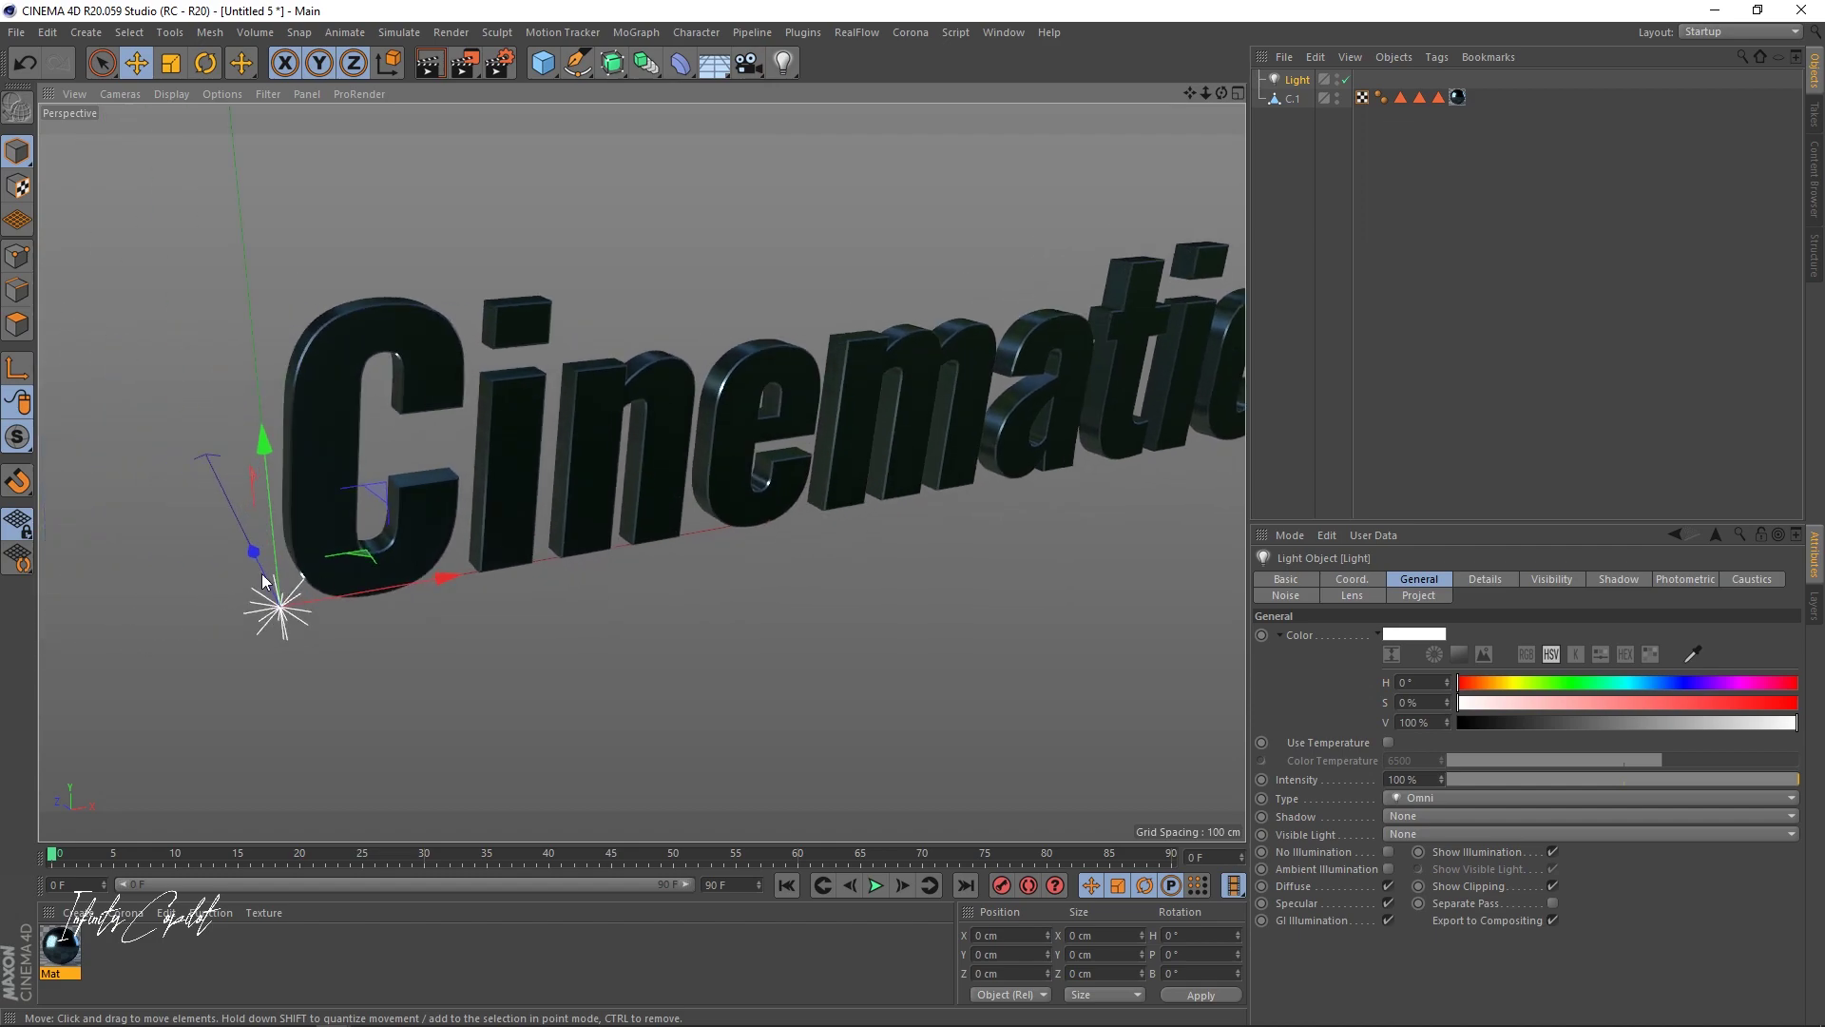
left_click_drag(253, 561, 295, 595)
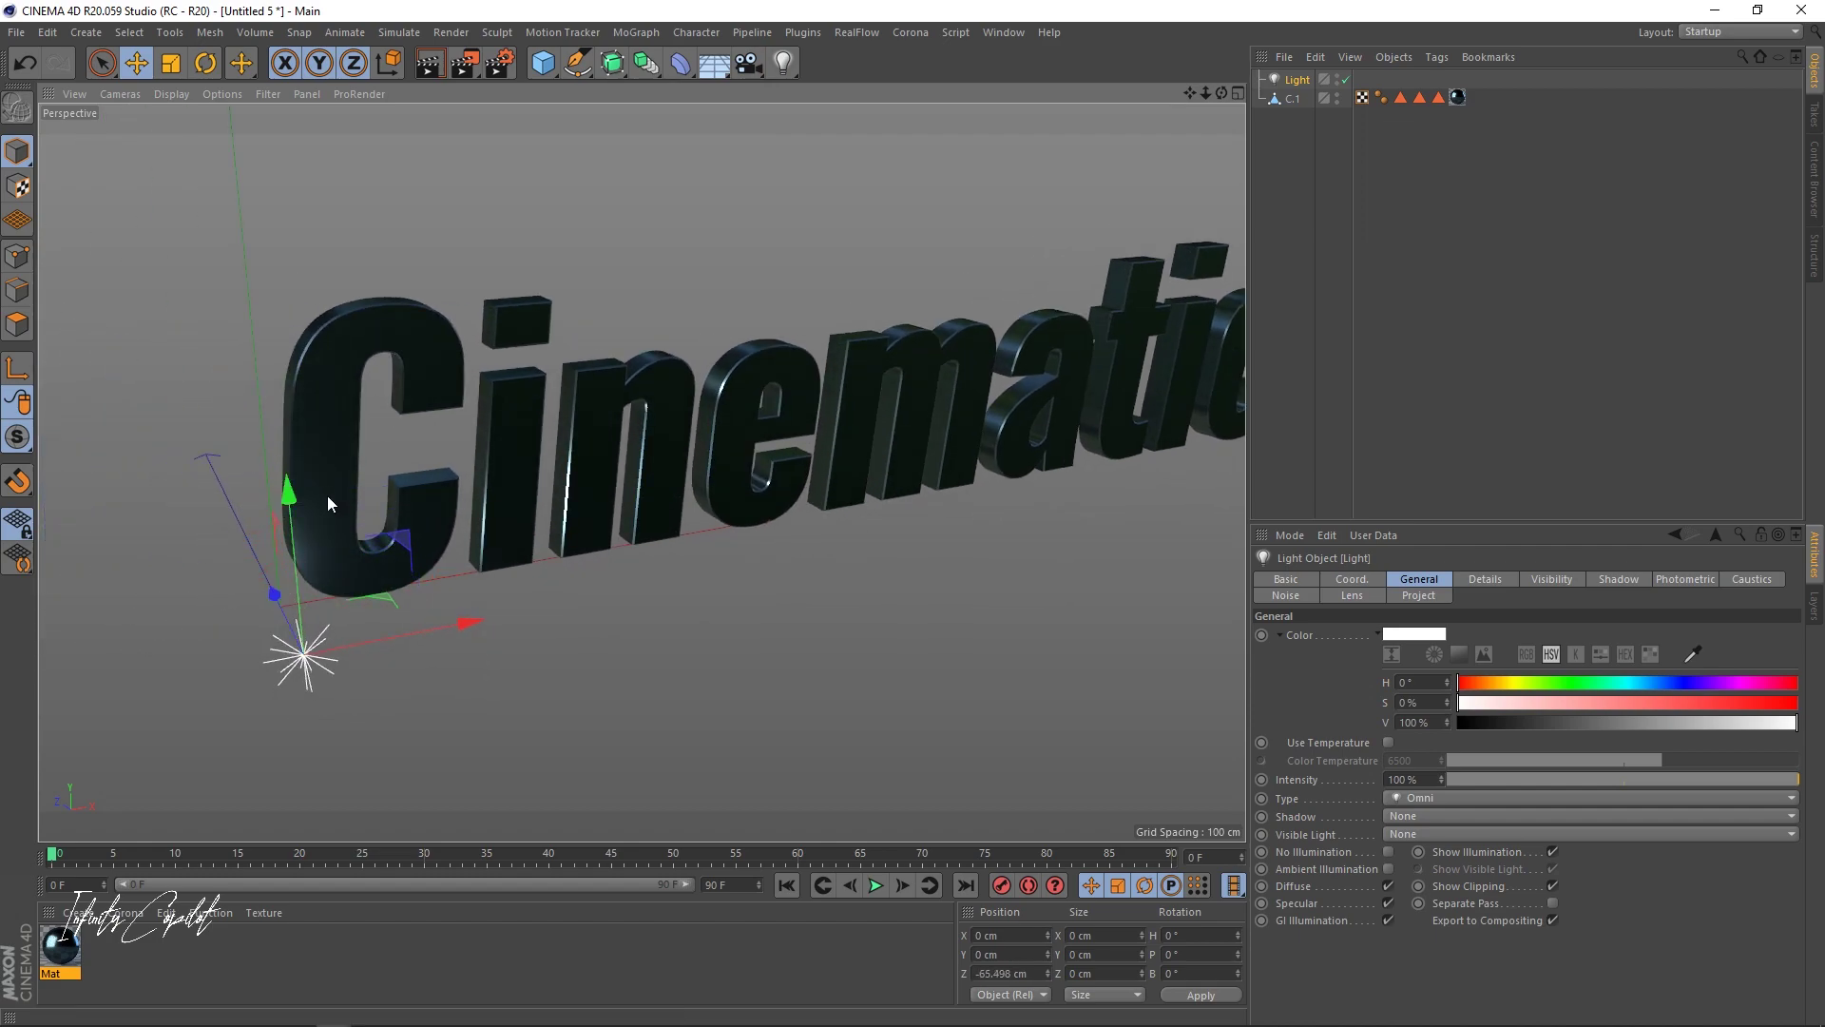
- Add a second light and place it by the title's last letter at about X 753 cm, Y 76 cm
left_click(783, 63)
left_click_drag(437, 585, 1129, 430)
scroll(920, 456, "down", 1)
key("ctrl+z")
left_click_drag(1023, 314, 1017, 190)
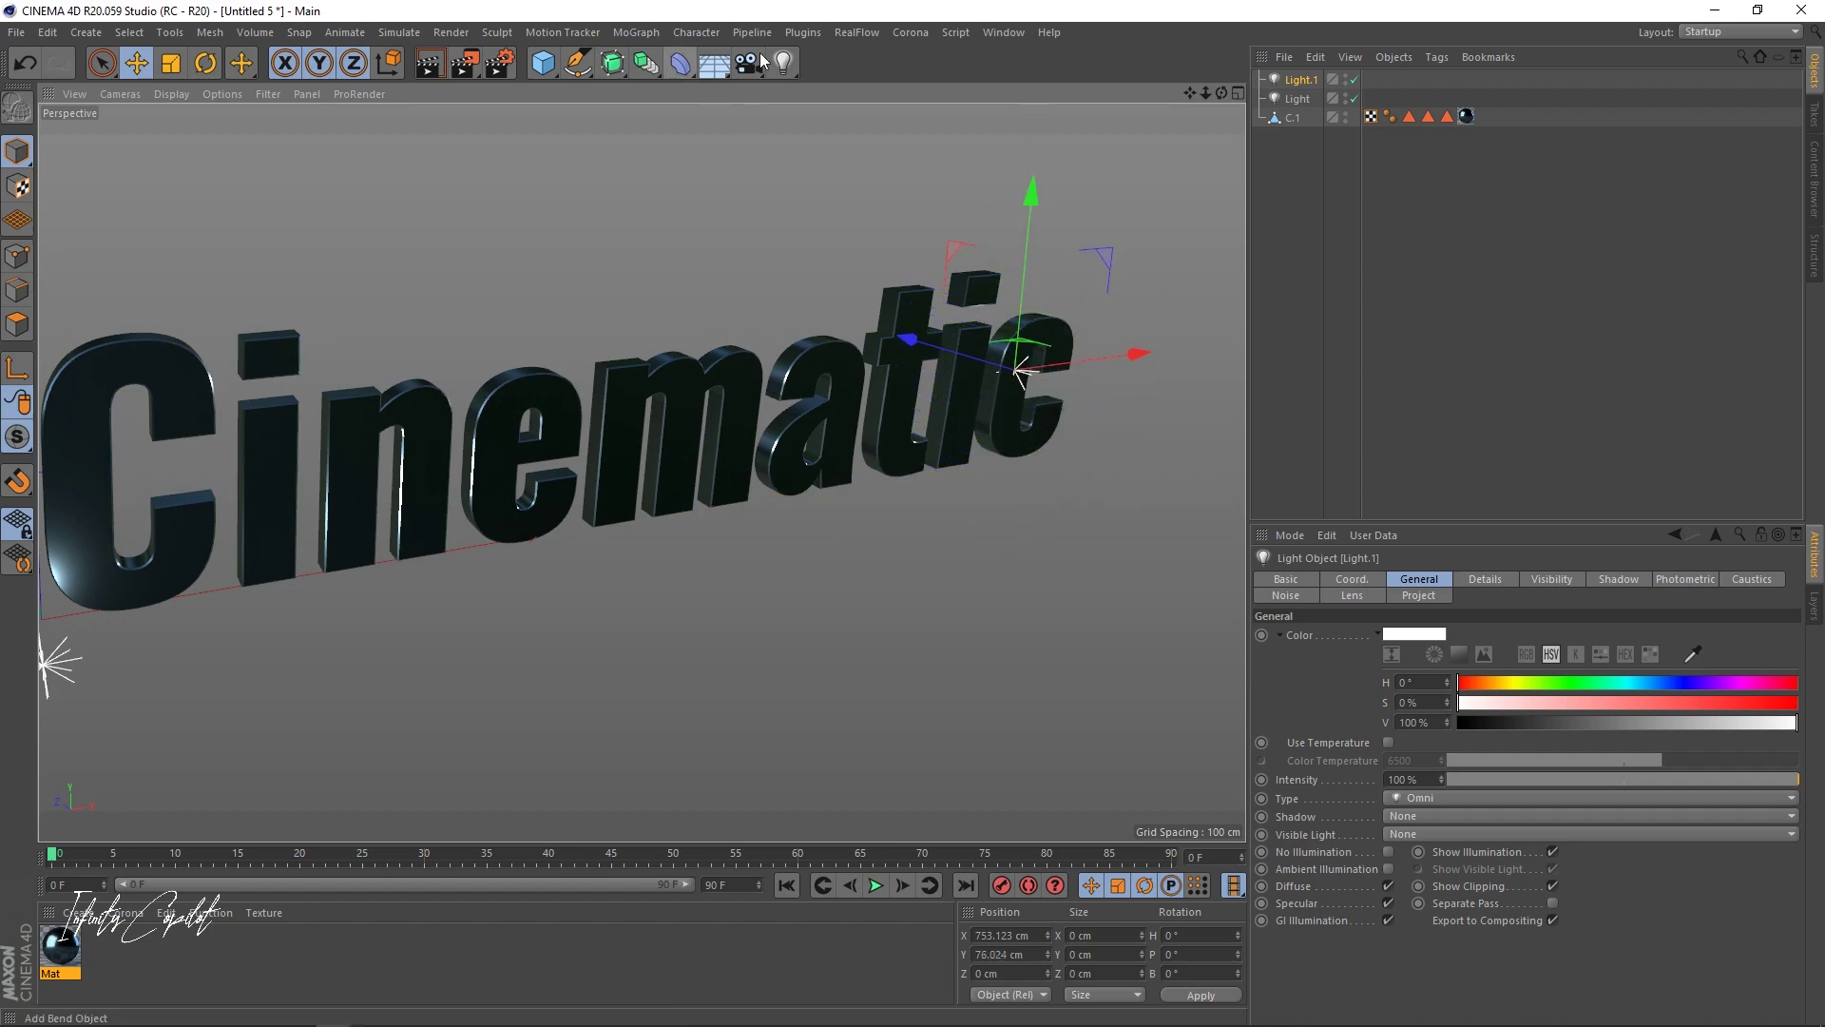
- Add a third light above the middle of the title at about X 353 cm, Y 166 cm, Z -93 cm
left_click(784, 63)
left_click_drag(225, 583, 931, 518)
left_click_drag(676, 456, 971, 273)
left_click_drag(974, 329, 708, 284)
left_click_drag(626, 174, 620, 124)
left_click_drag(669, 367, 745, 356, "alt")
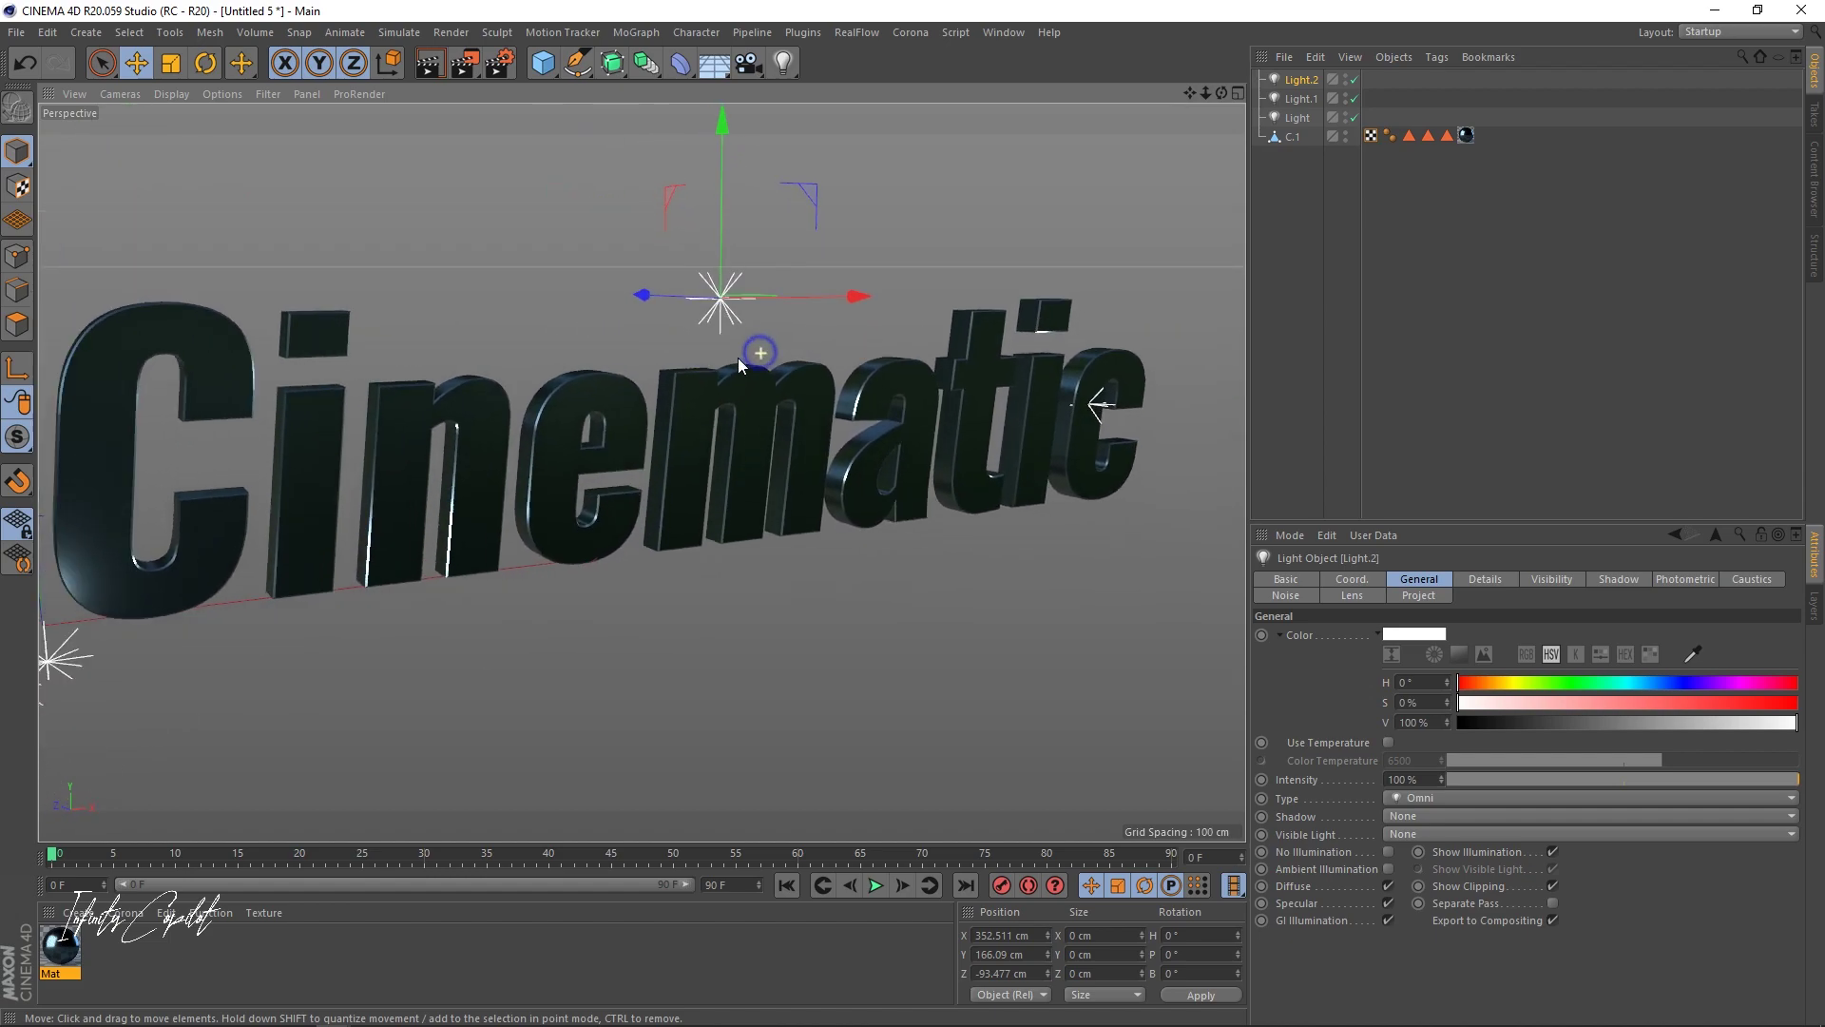
- Add a fourth light below the letter m and a fifth at about X 498 cm, Z -316 cm with 14% intensity
left_click(784, 65)
left_click_drag(207, 601, 823, 529)
left_click(785, 65)
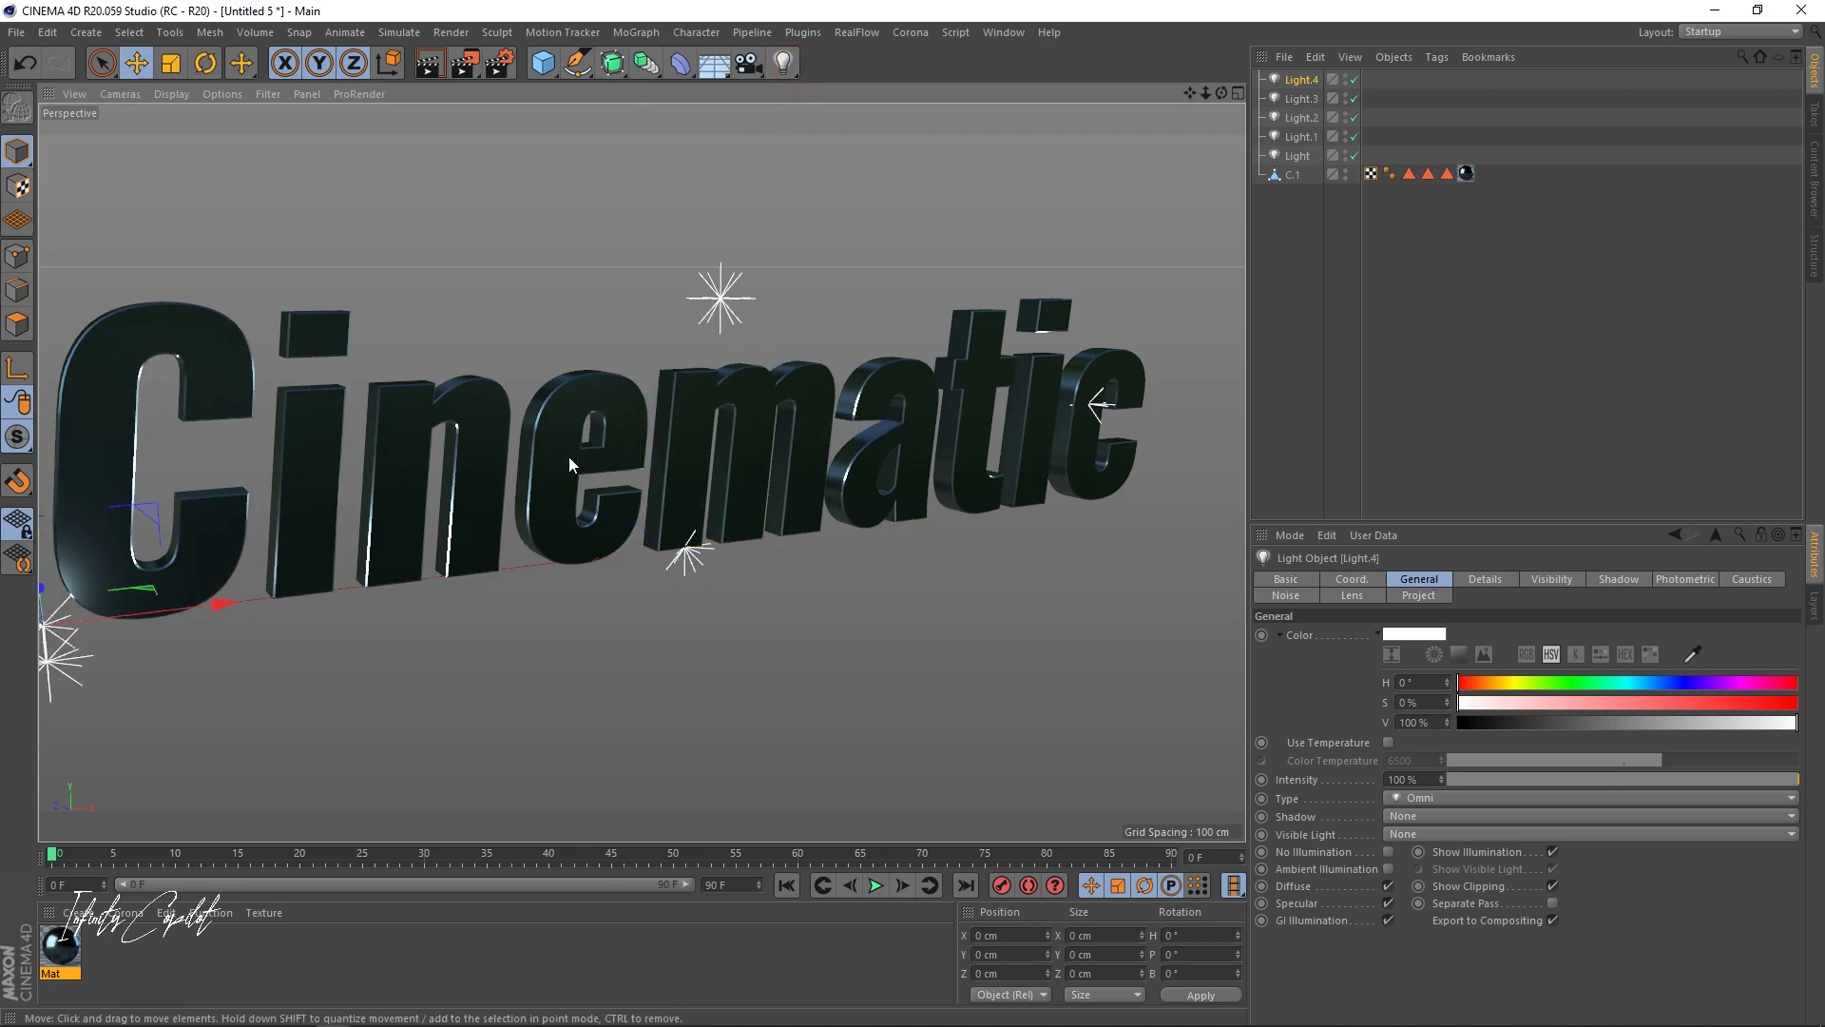
left_click_drag(228, 603, 1212, 639)
left_click_drag(1616, 778, 1502, 782)
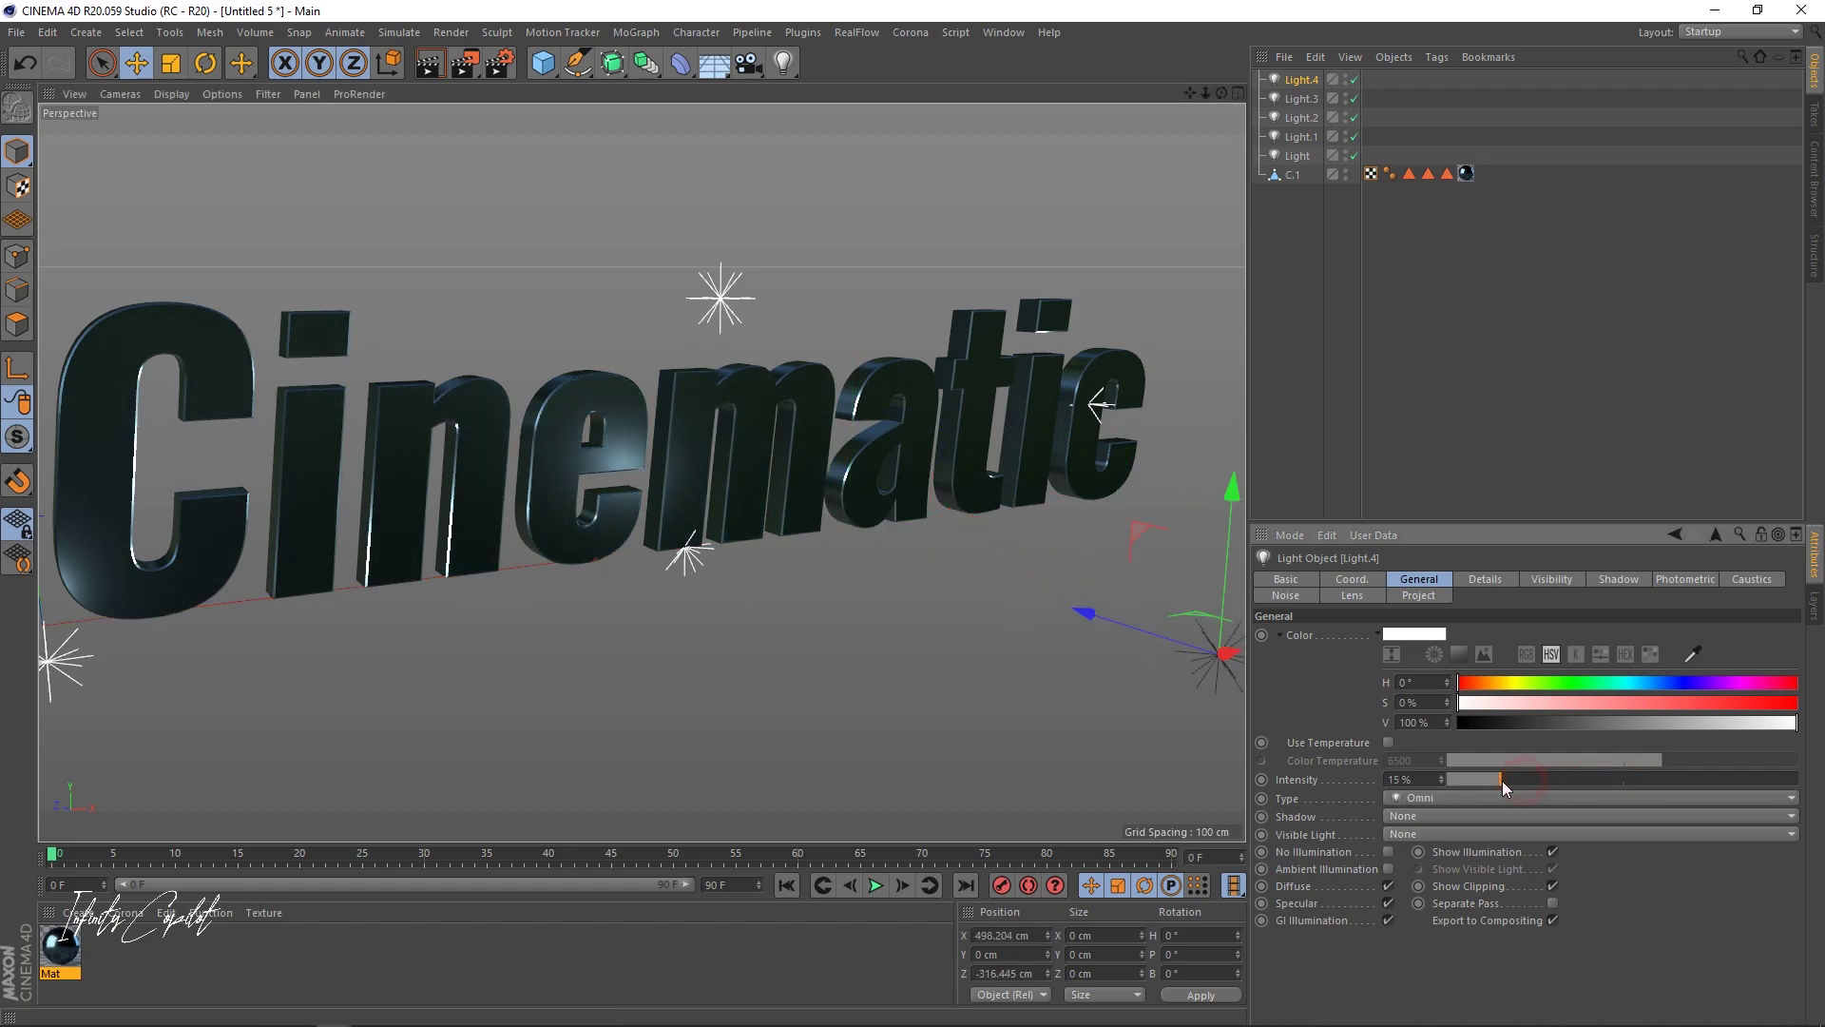
- Add a Sky object, create a second material and apply it to the sky
left_click_drag(1165, 617, 893, 471, "alt")
left_click(707, 71)
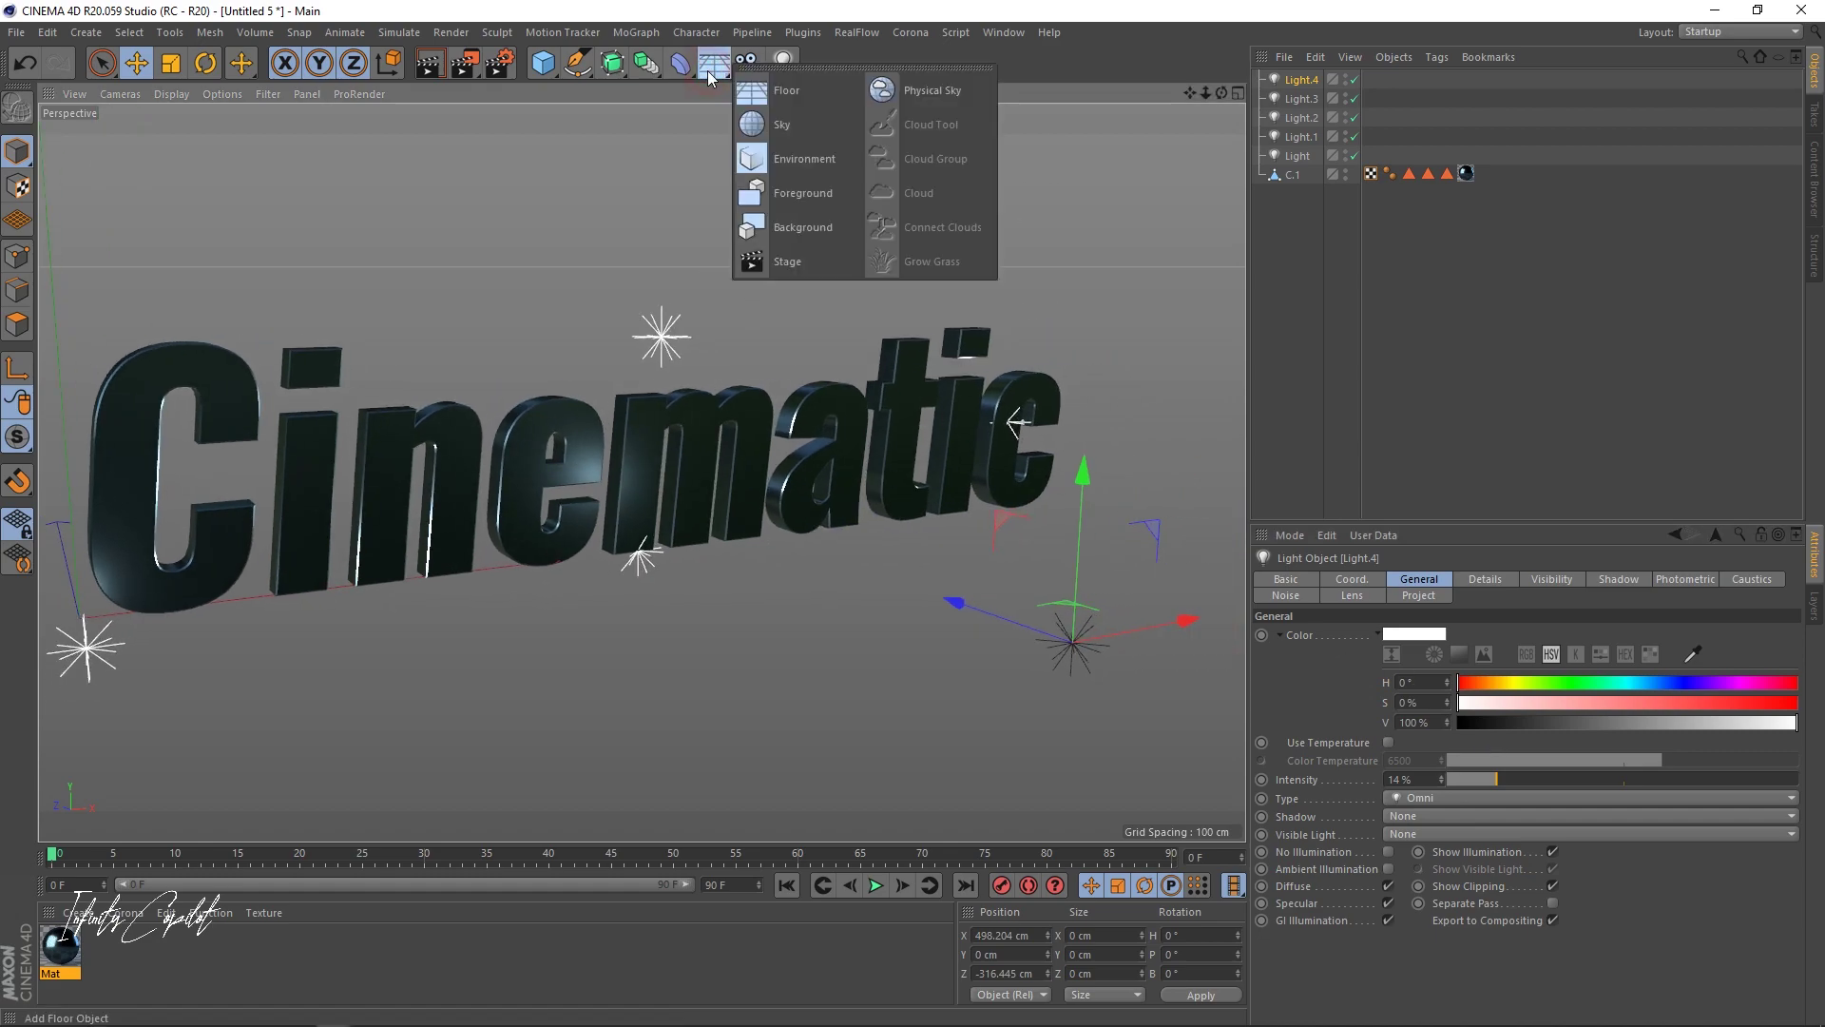
left_click(812, 124)
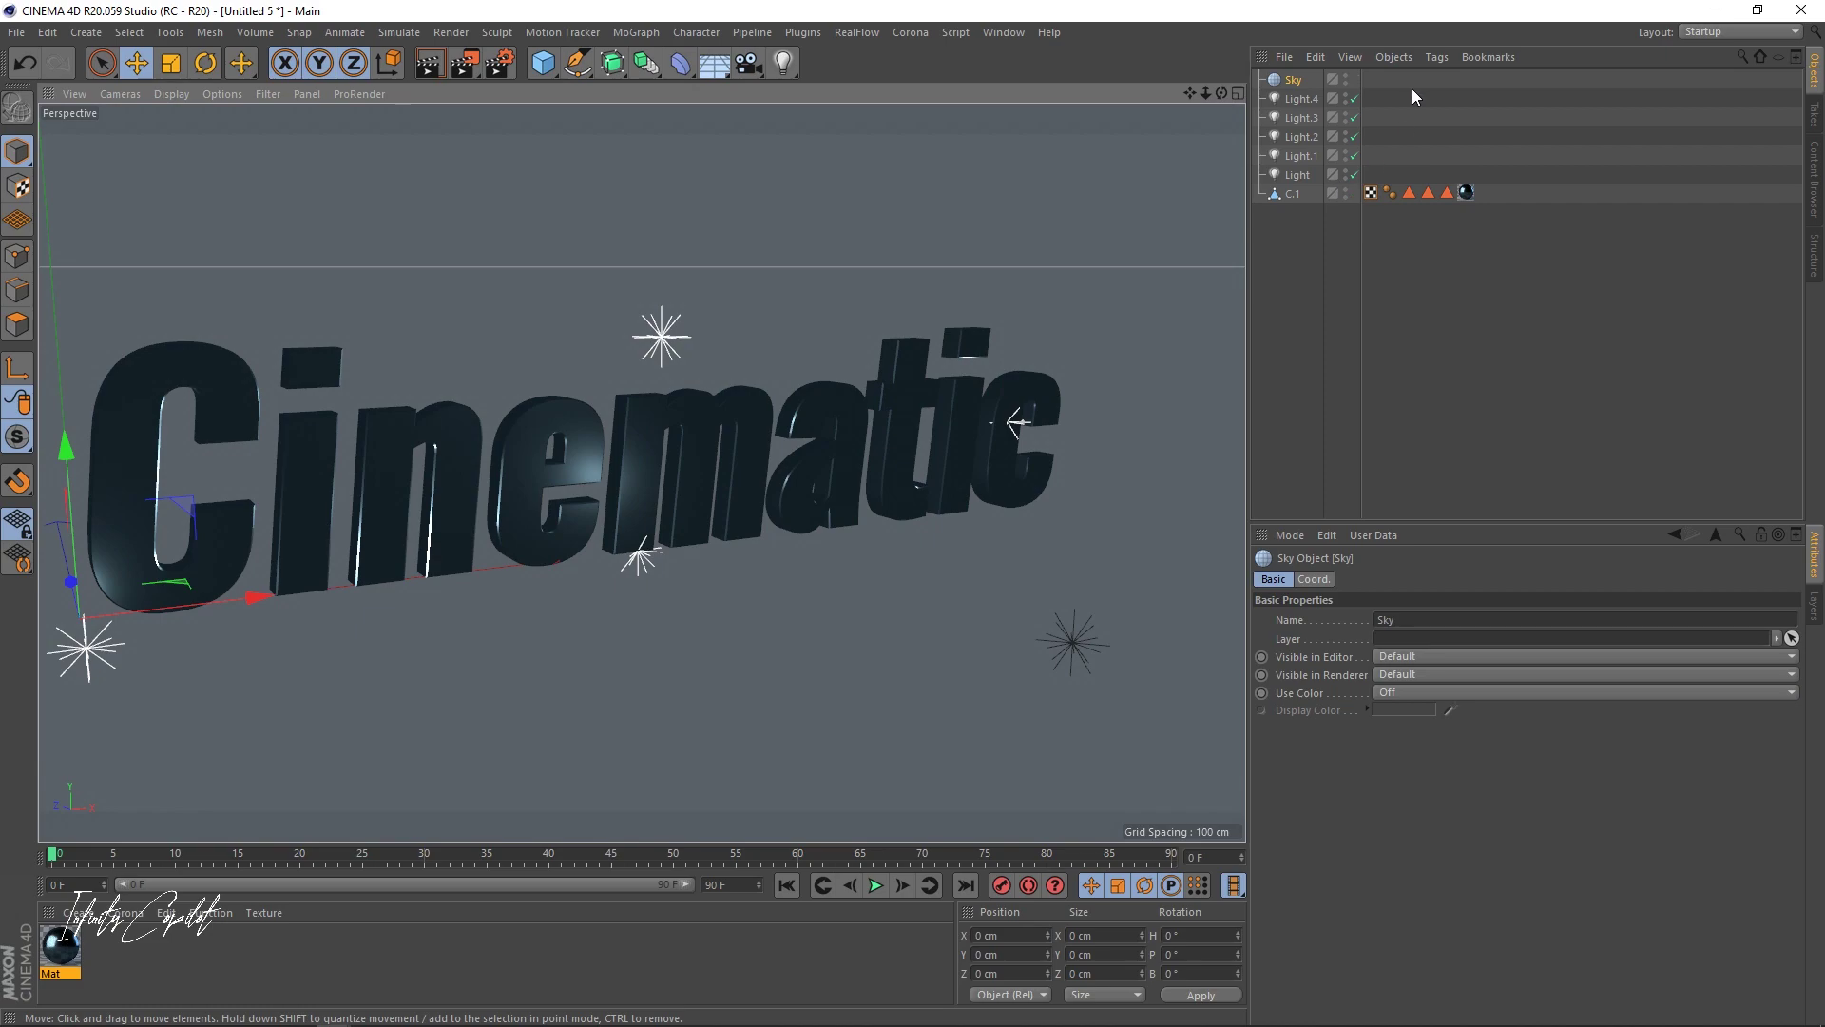
double_click(99, 968)
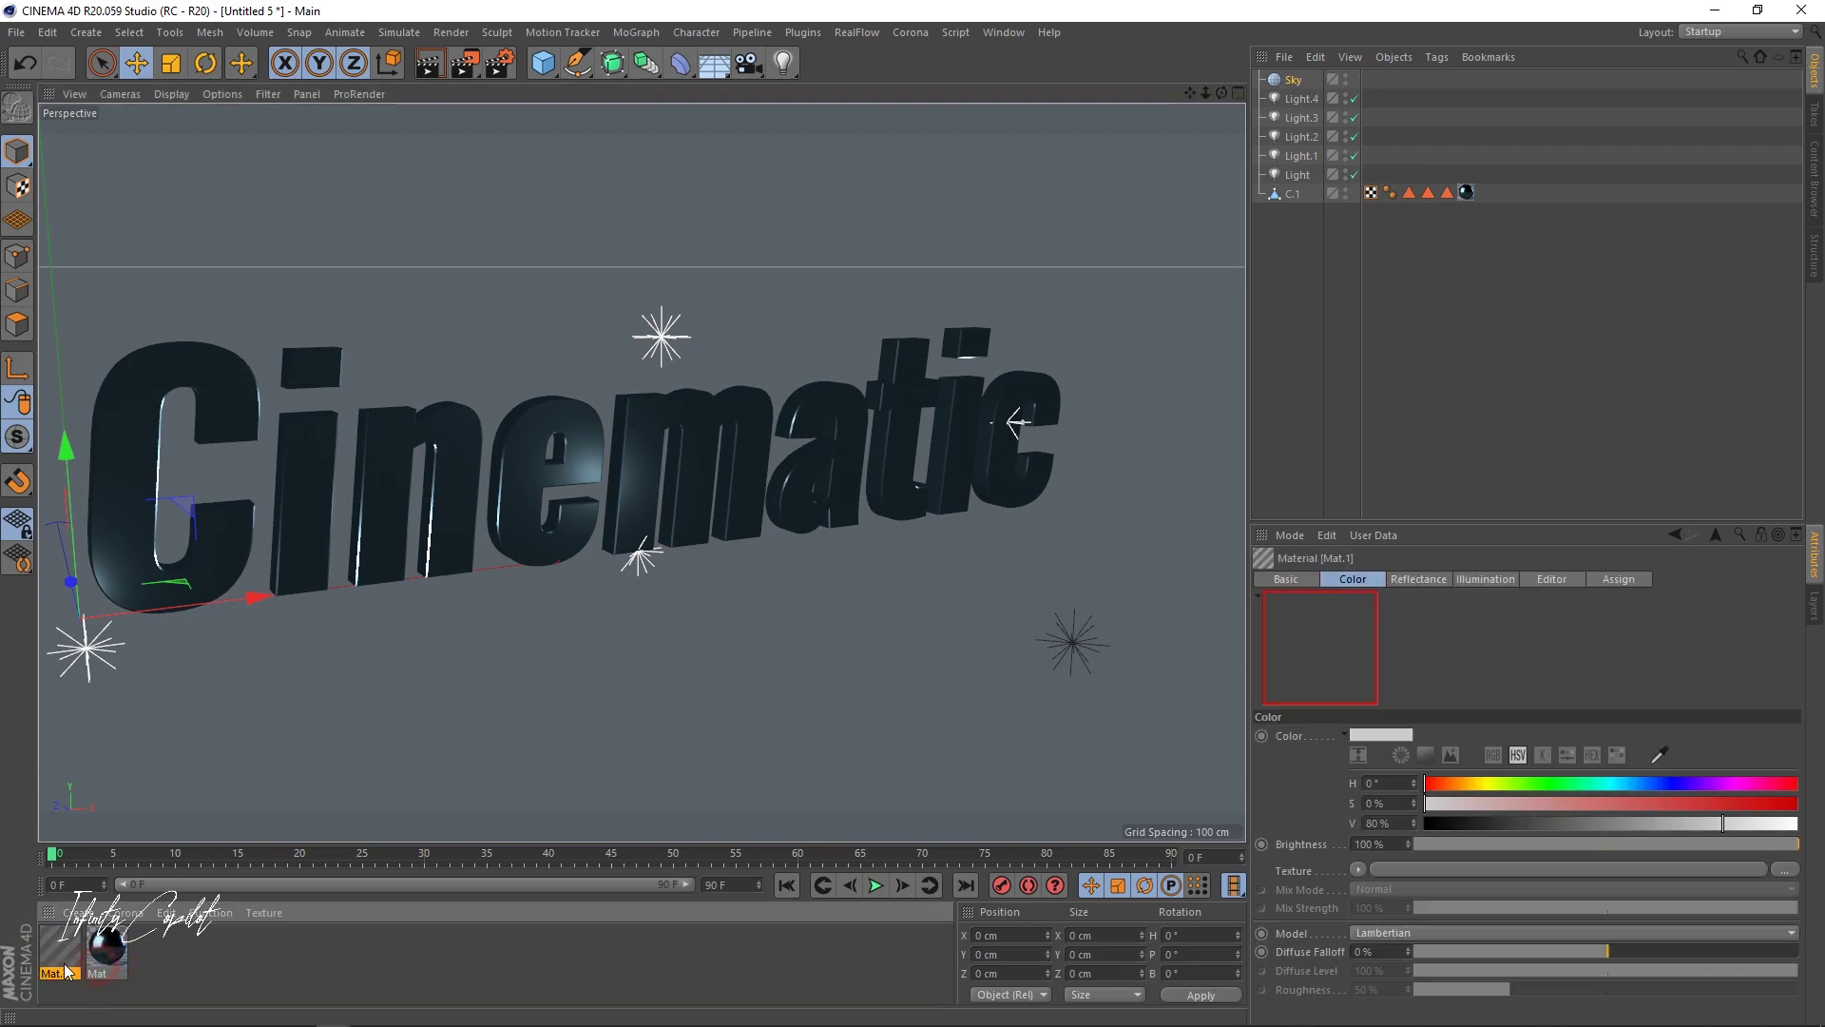
left_click_drag(1298, 82, 1300, 80)
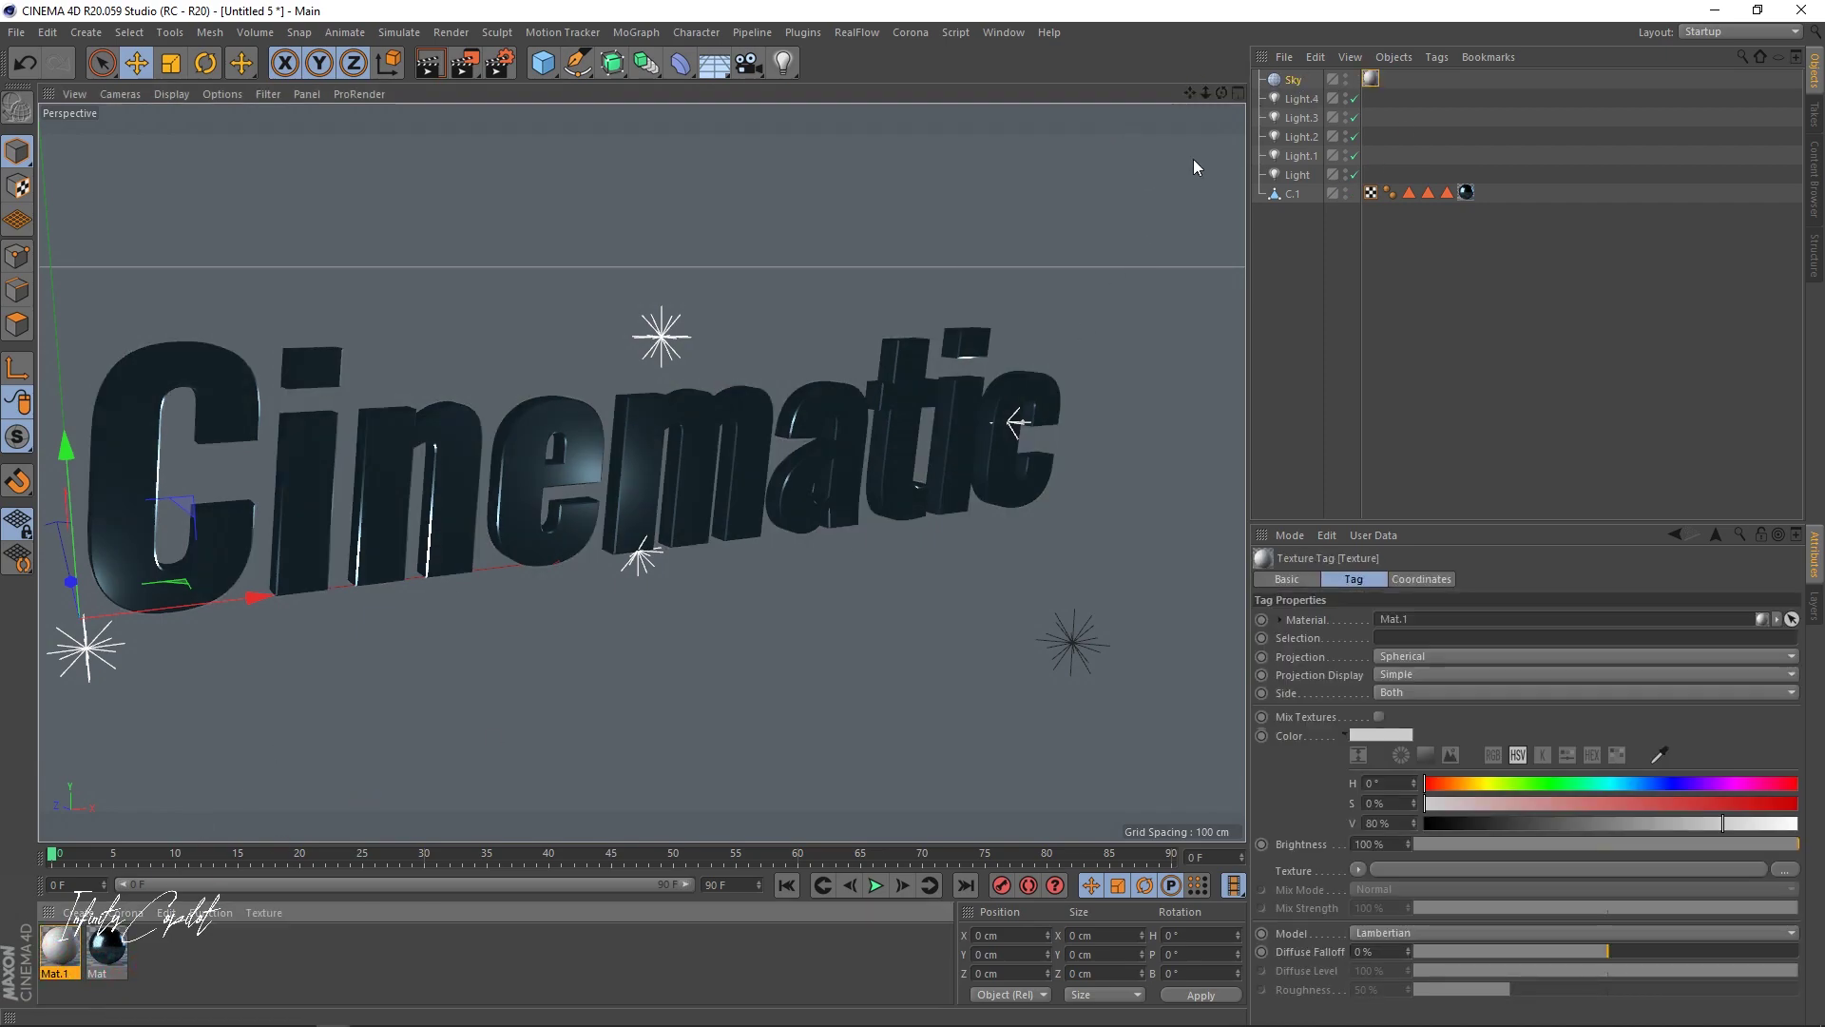
- Open the sky material for editing, disable its Color and Reflectance channels and enable Luminance
double_click(52, 962)
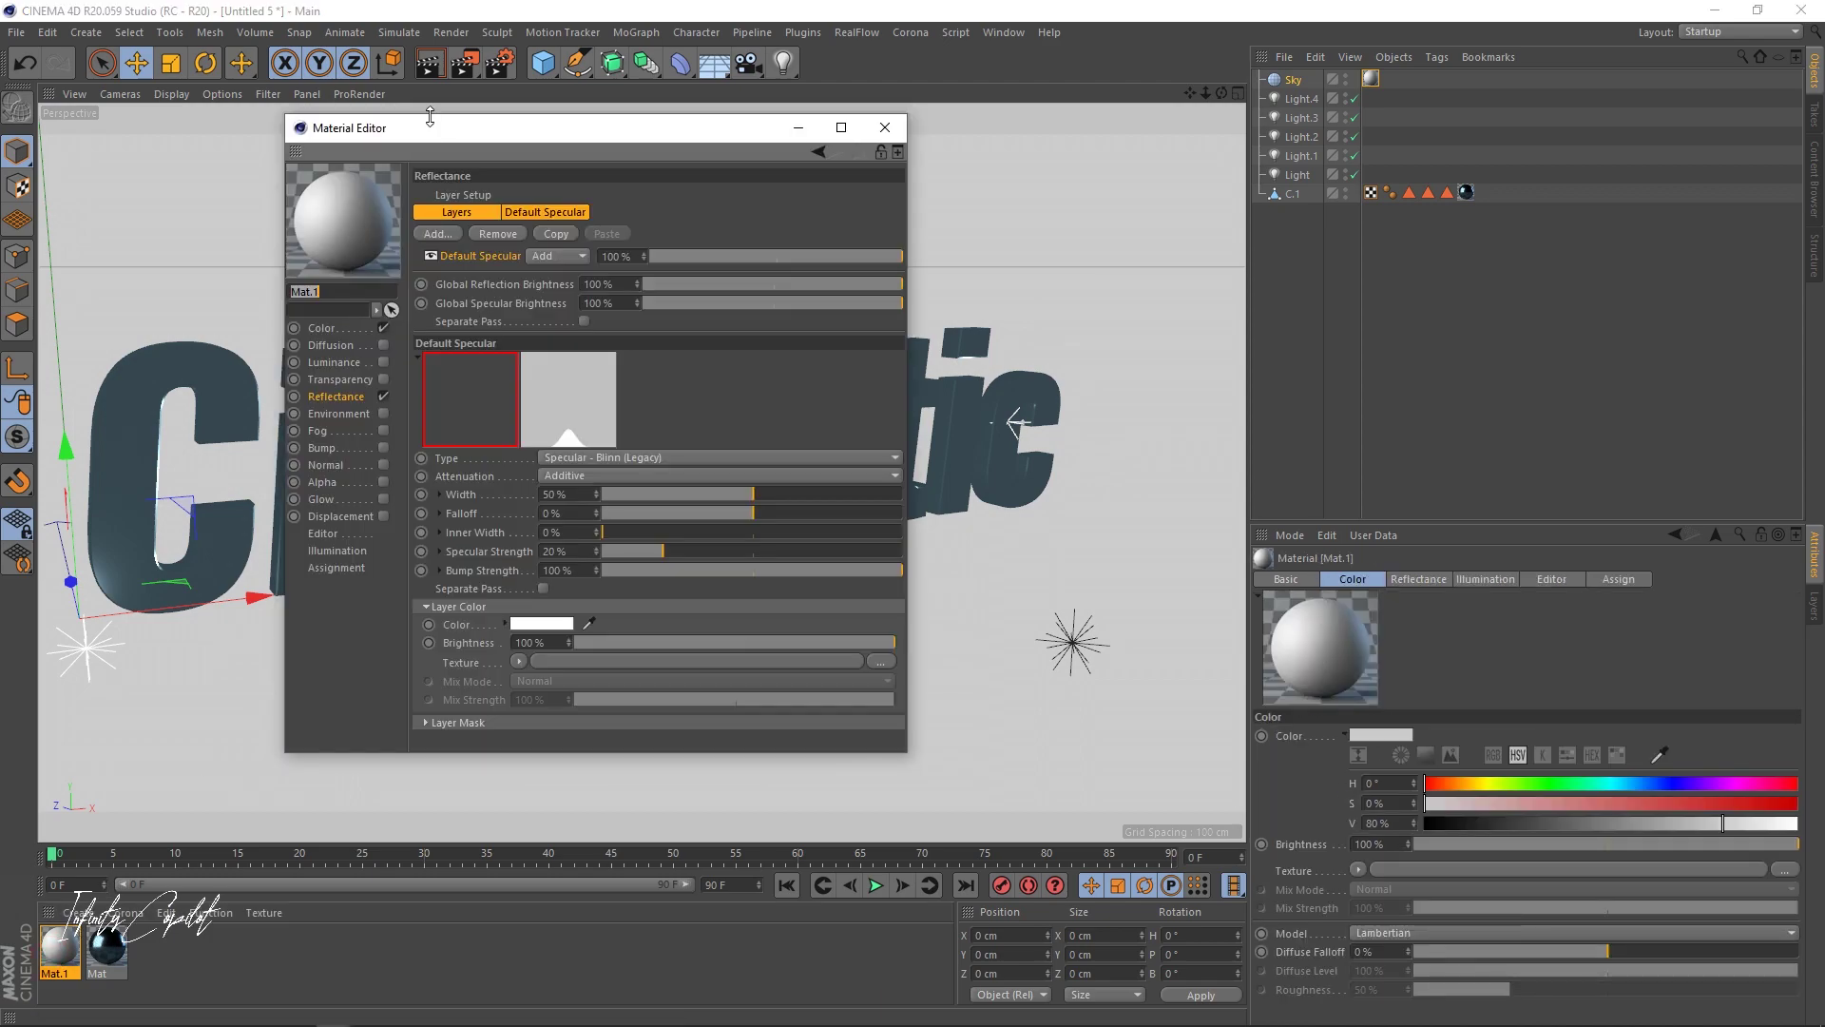
left_click_drag(425, 119, 1057, 97)
left_click(1012, 300)
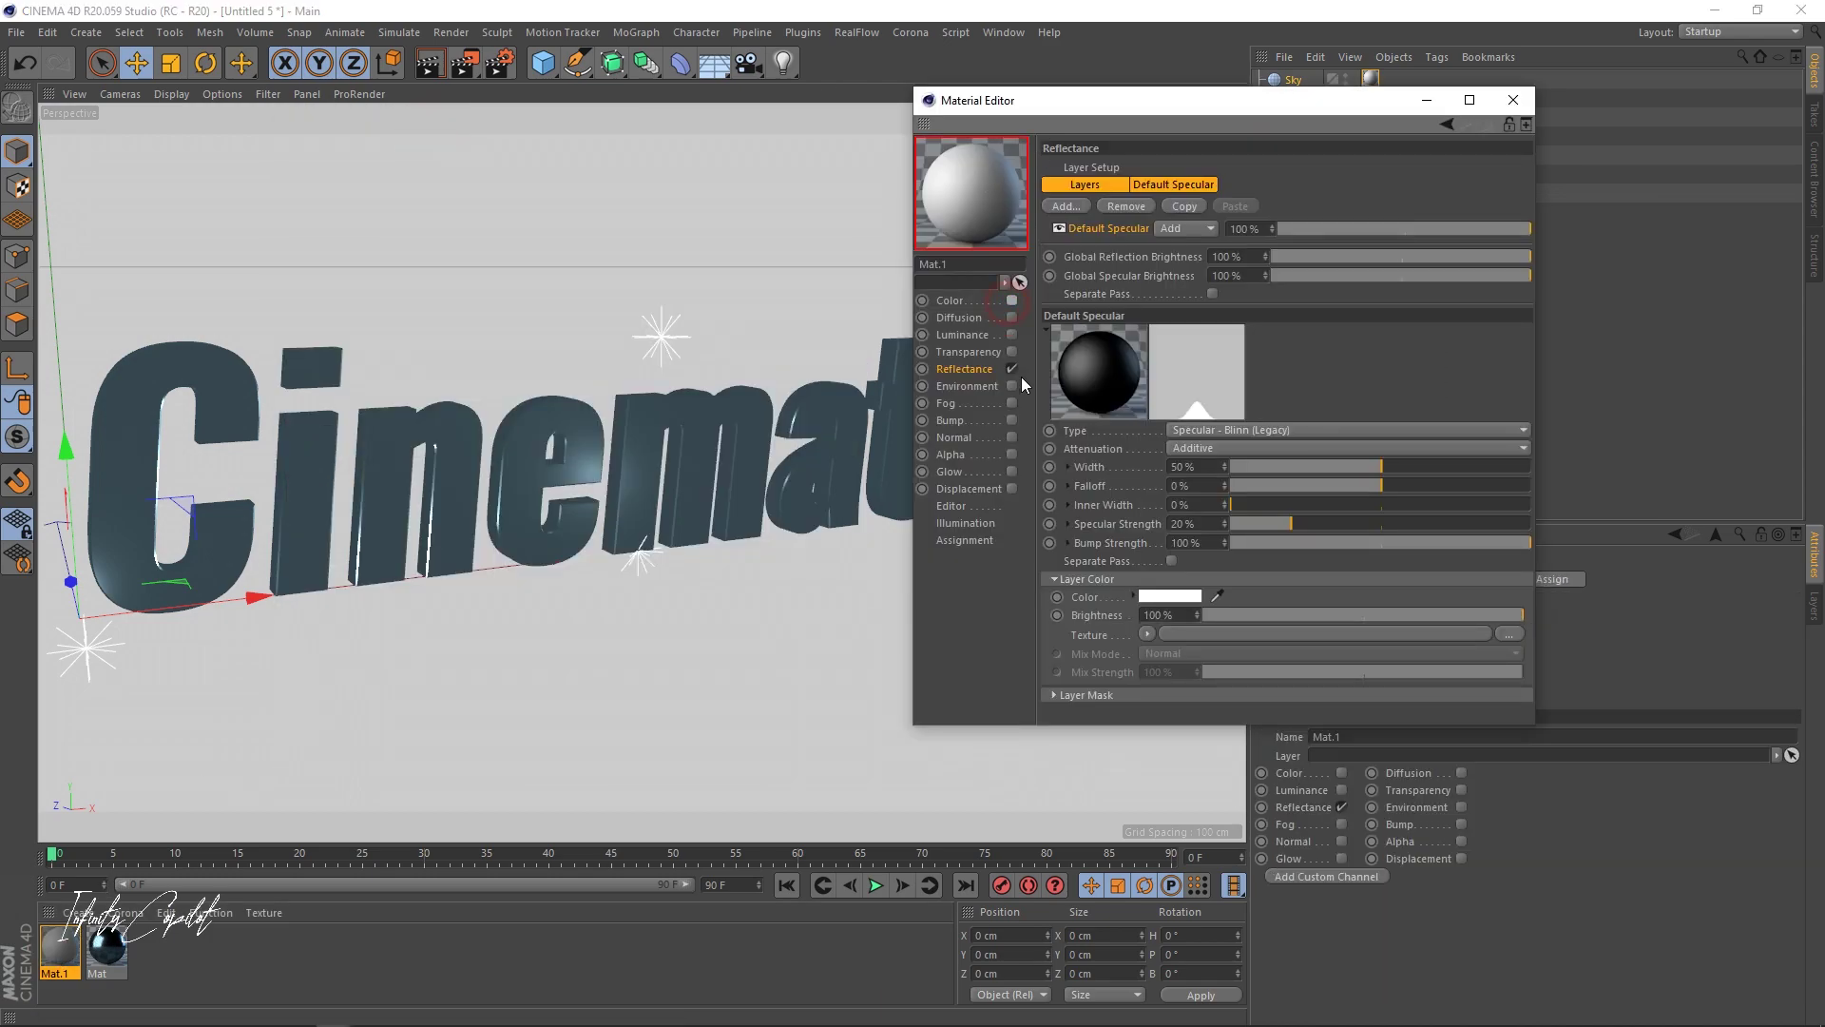
left_click(1011, 369)
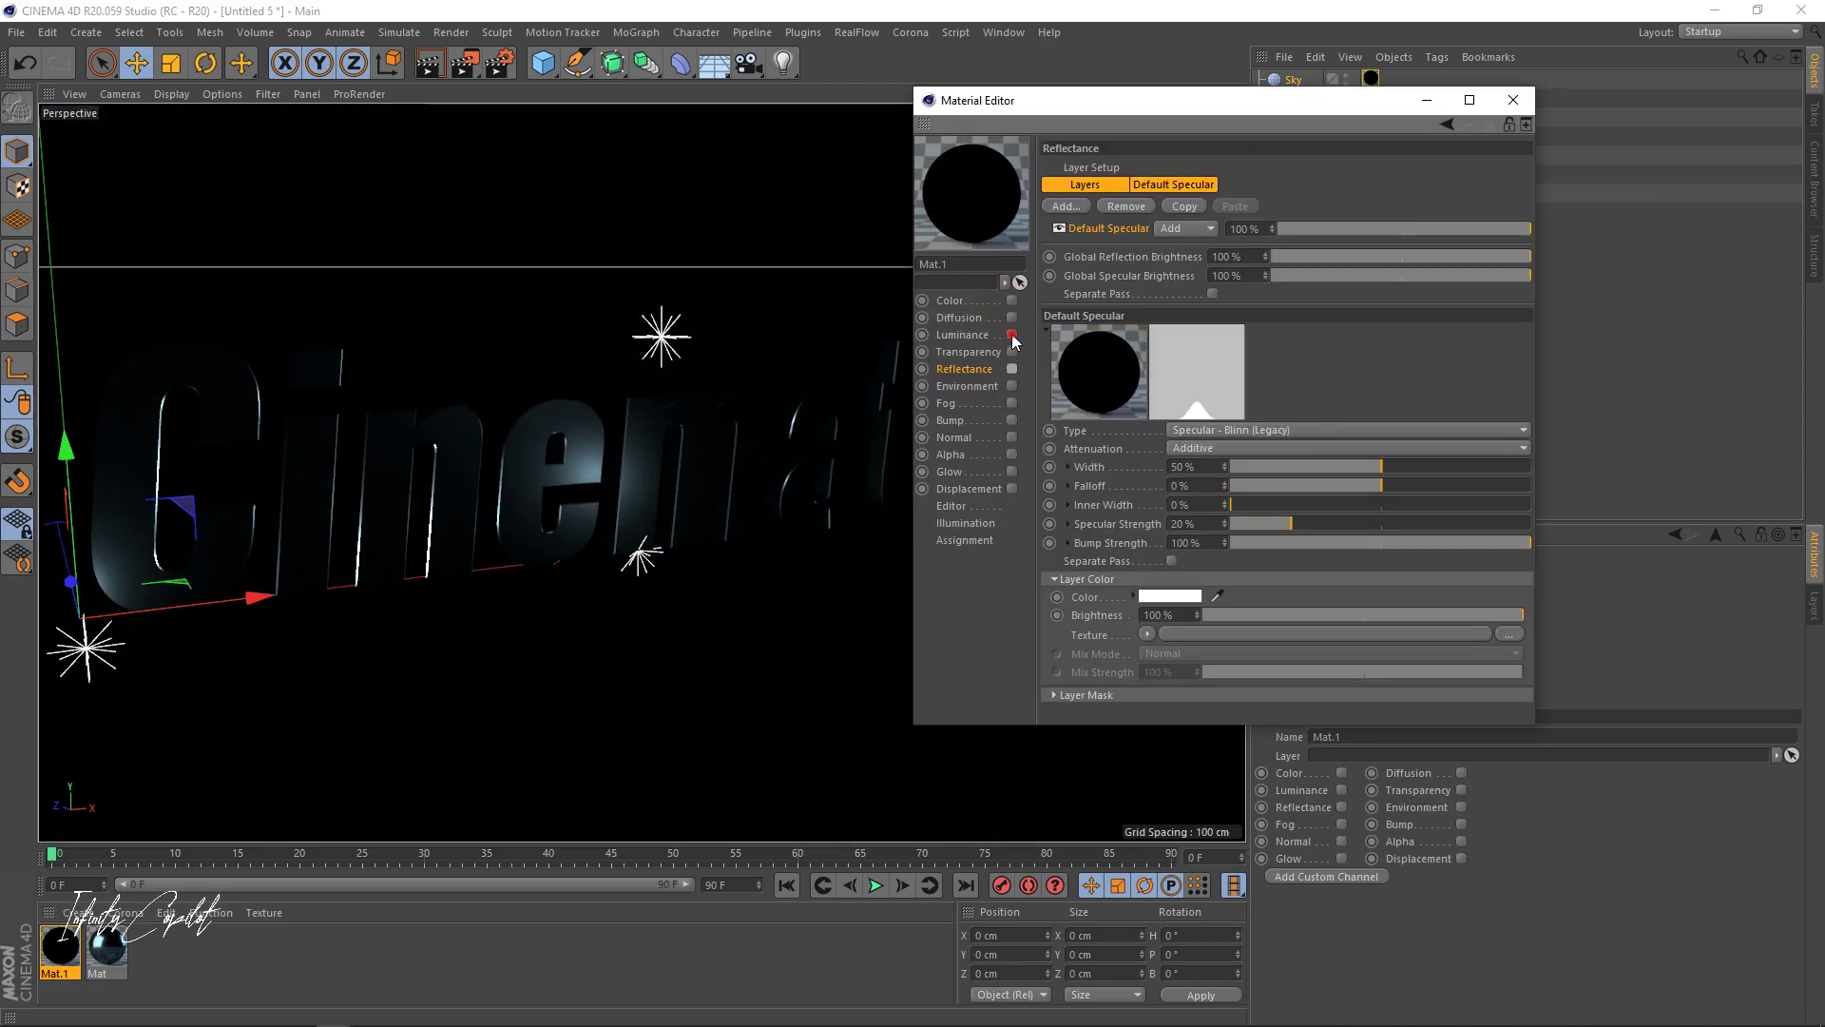
left_click(1012, 335)
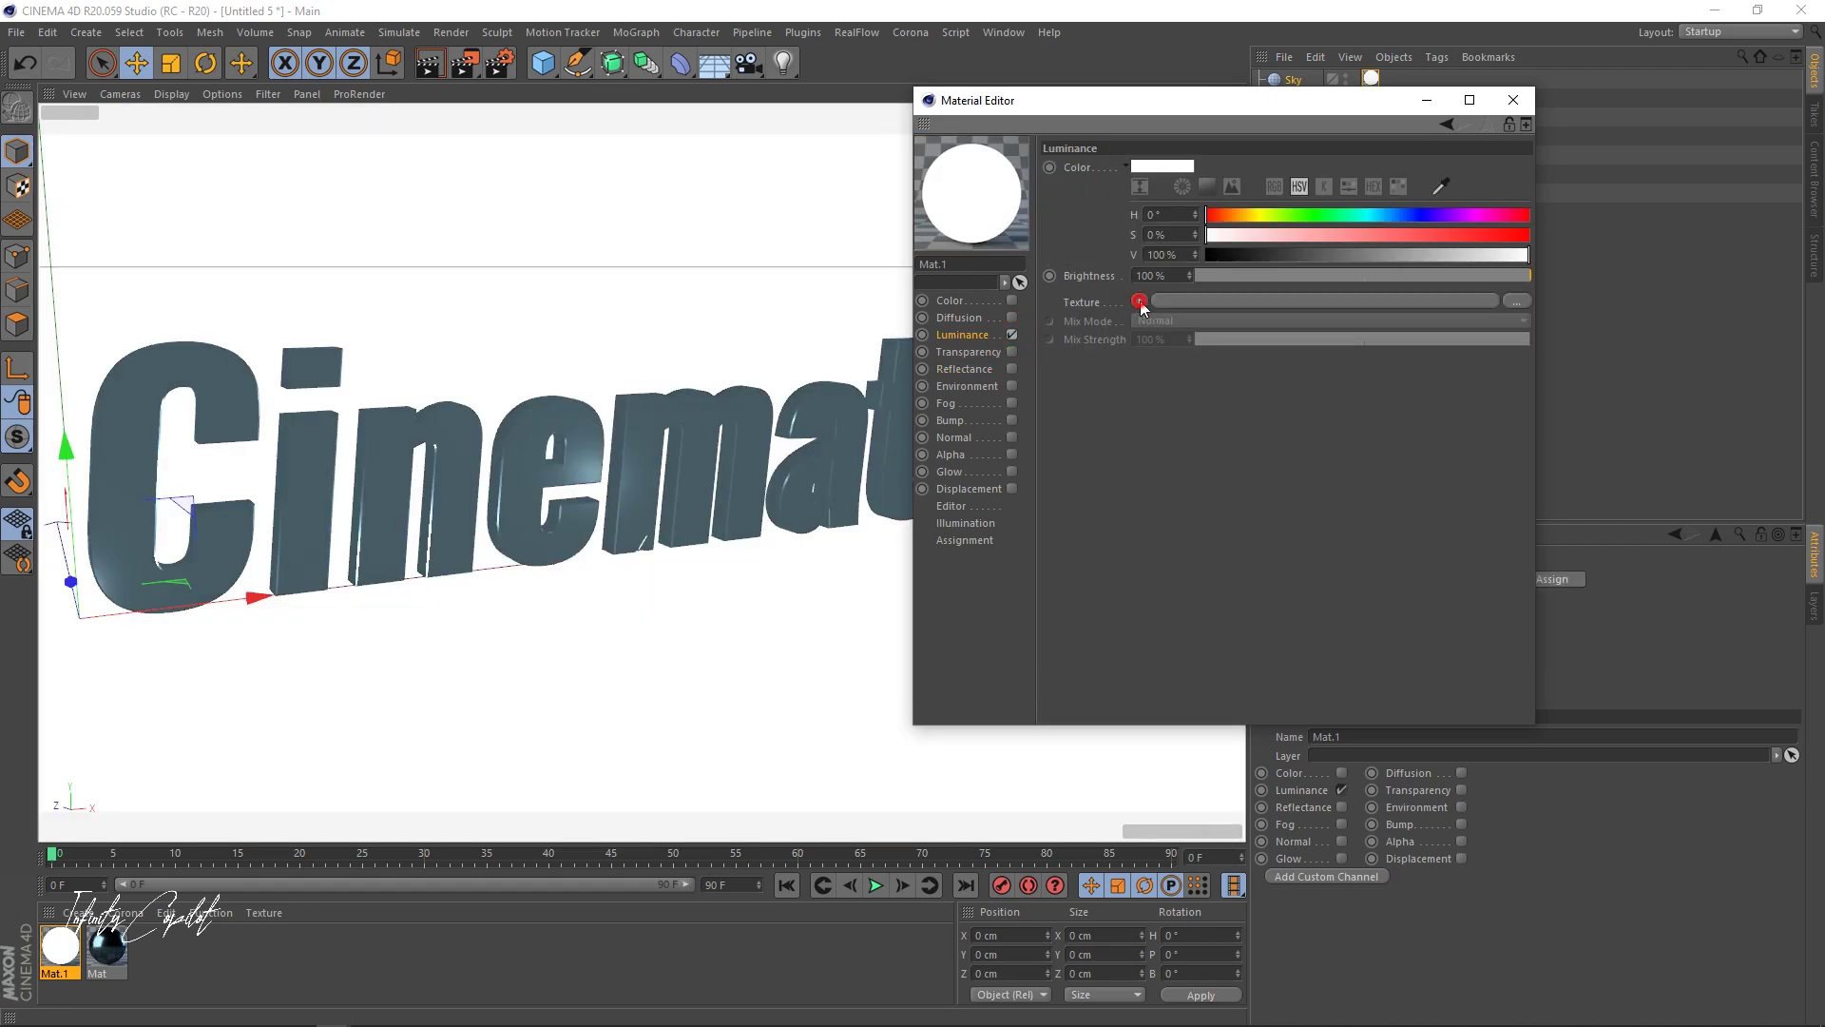
- Load the studio032 image from the Pack 3 folder as the sky material's Luminance texture, without copying it to the project
left_click(1139, 301)
left_click(1516, 300)
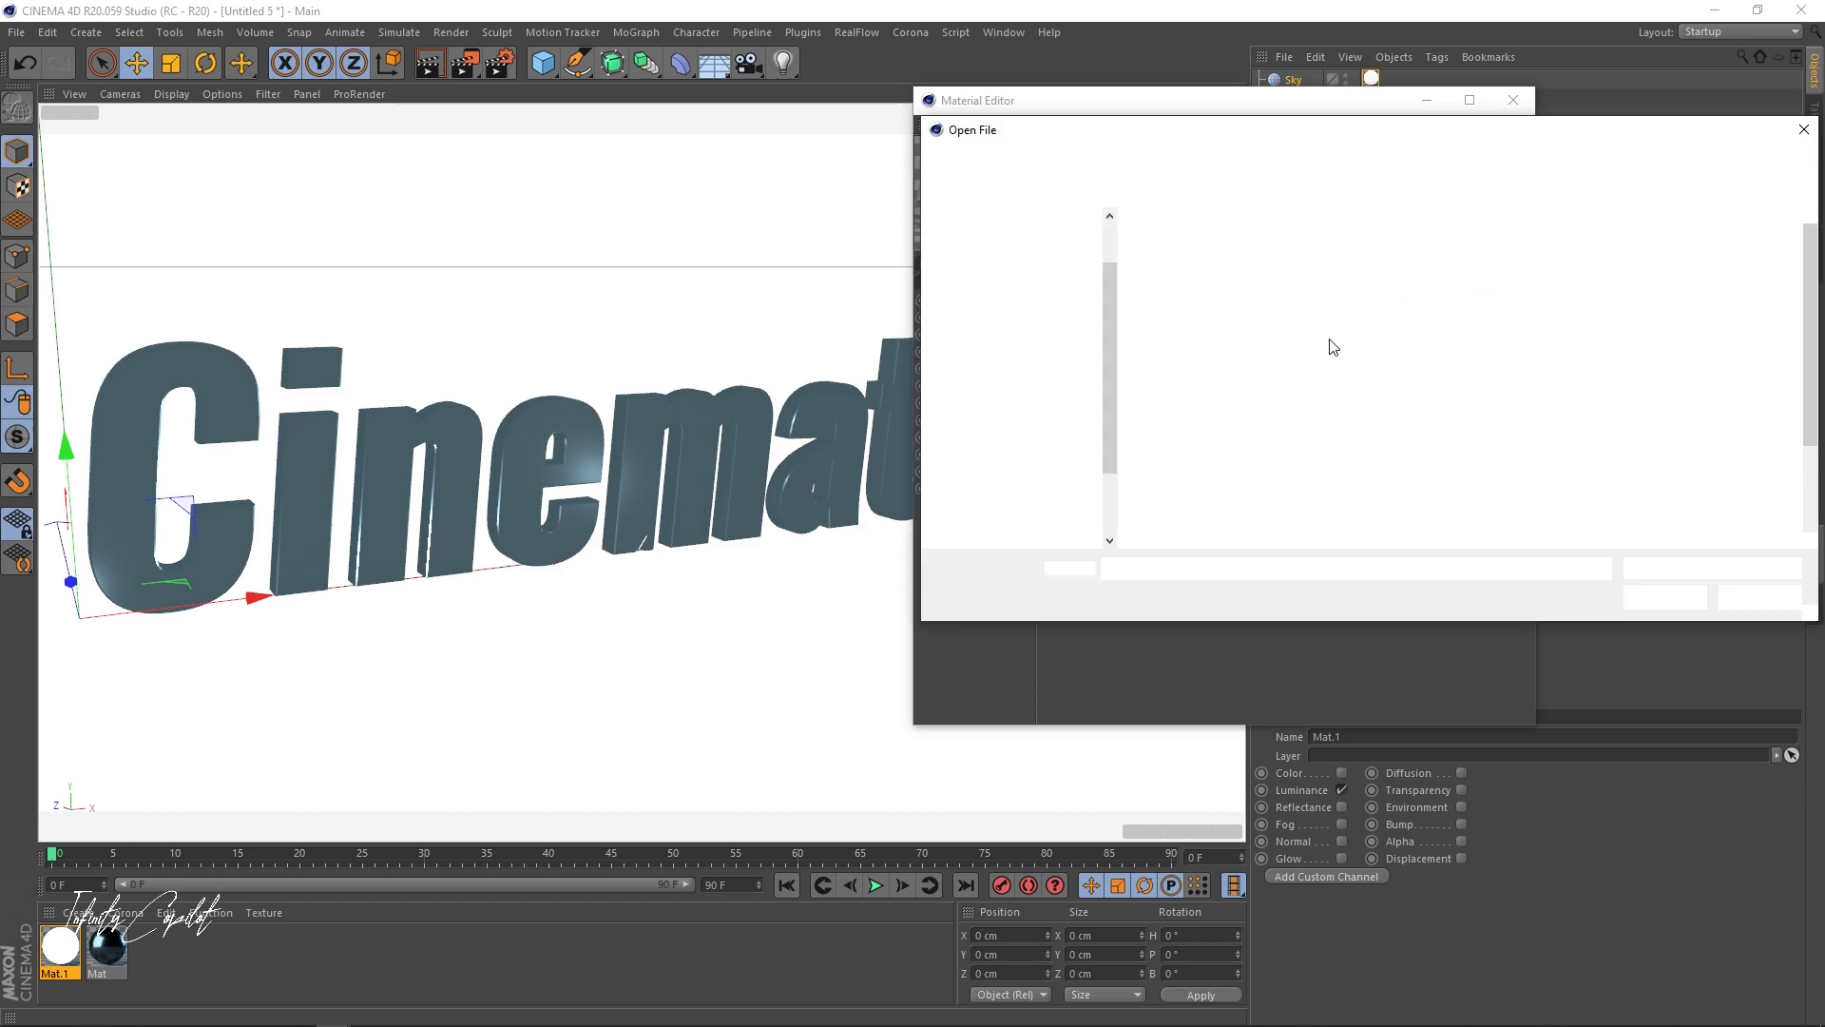
left_click_drag(1814, 369, 1816, 445)
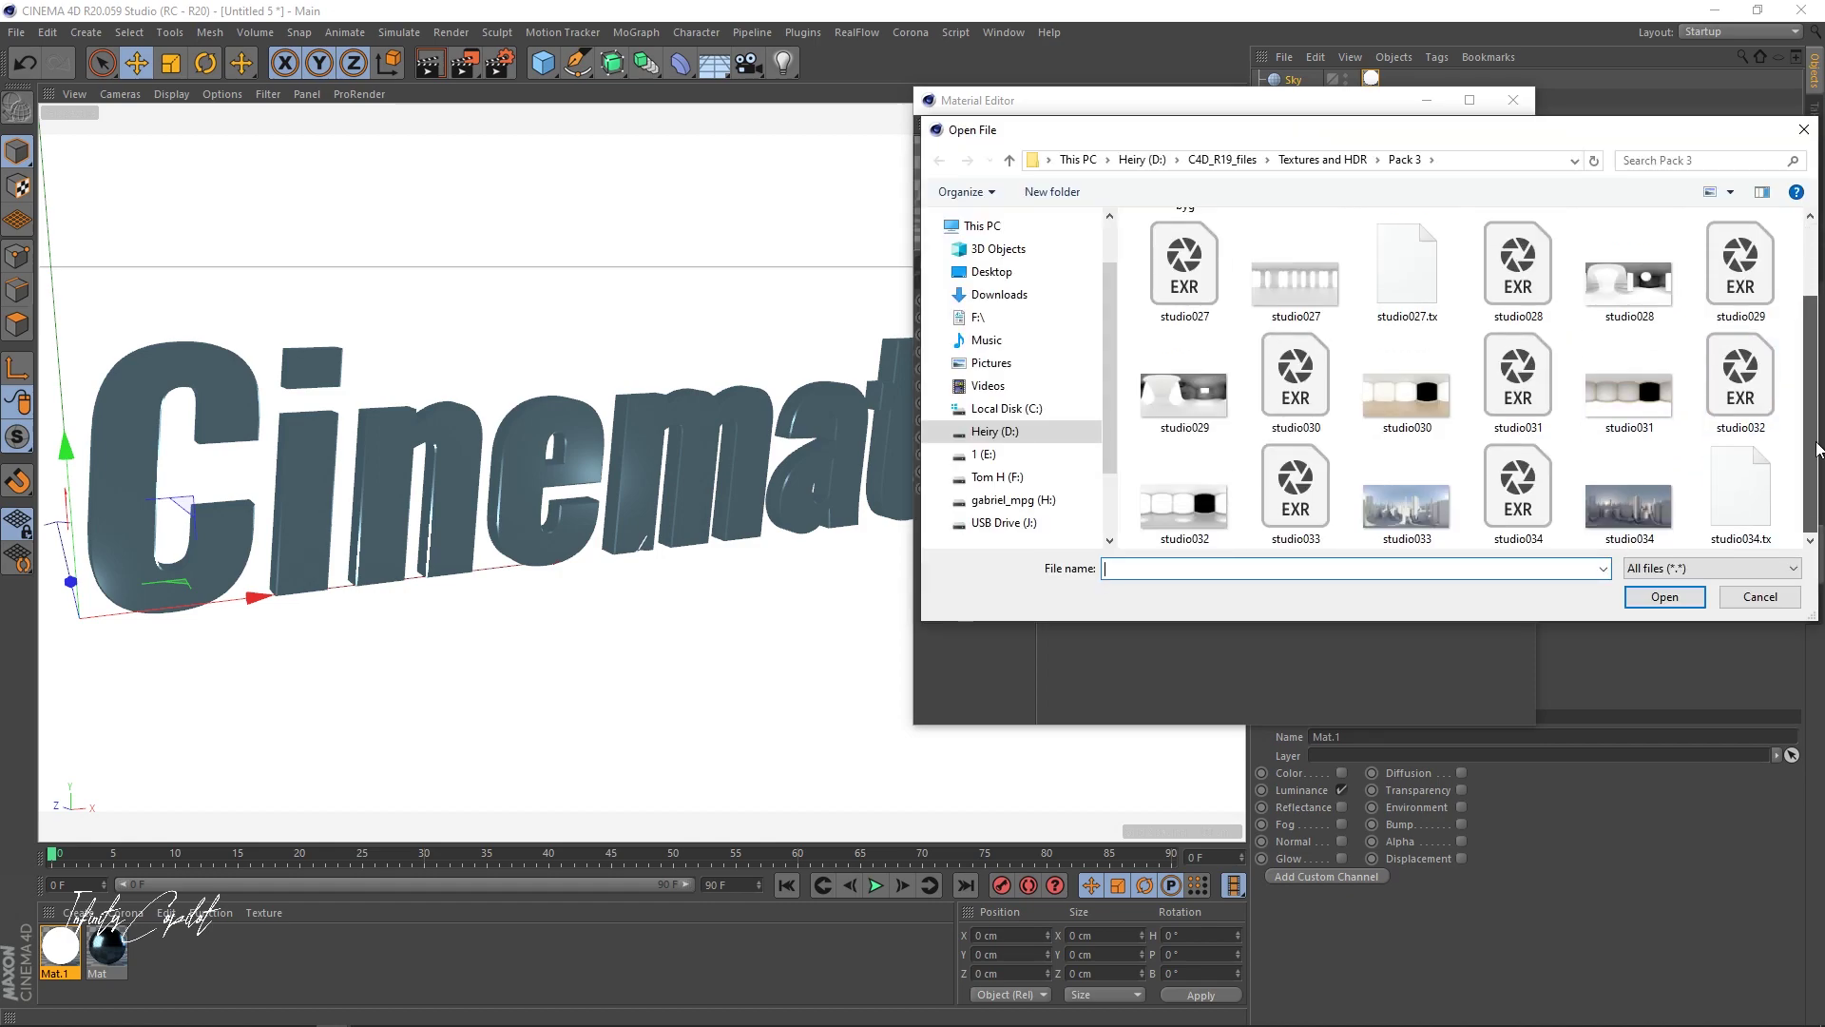
left_click(1189, 504)
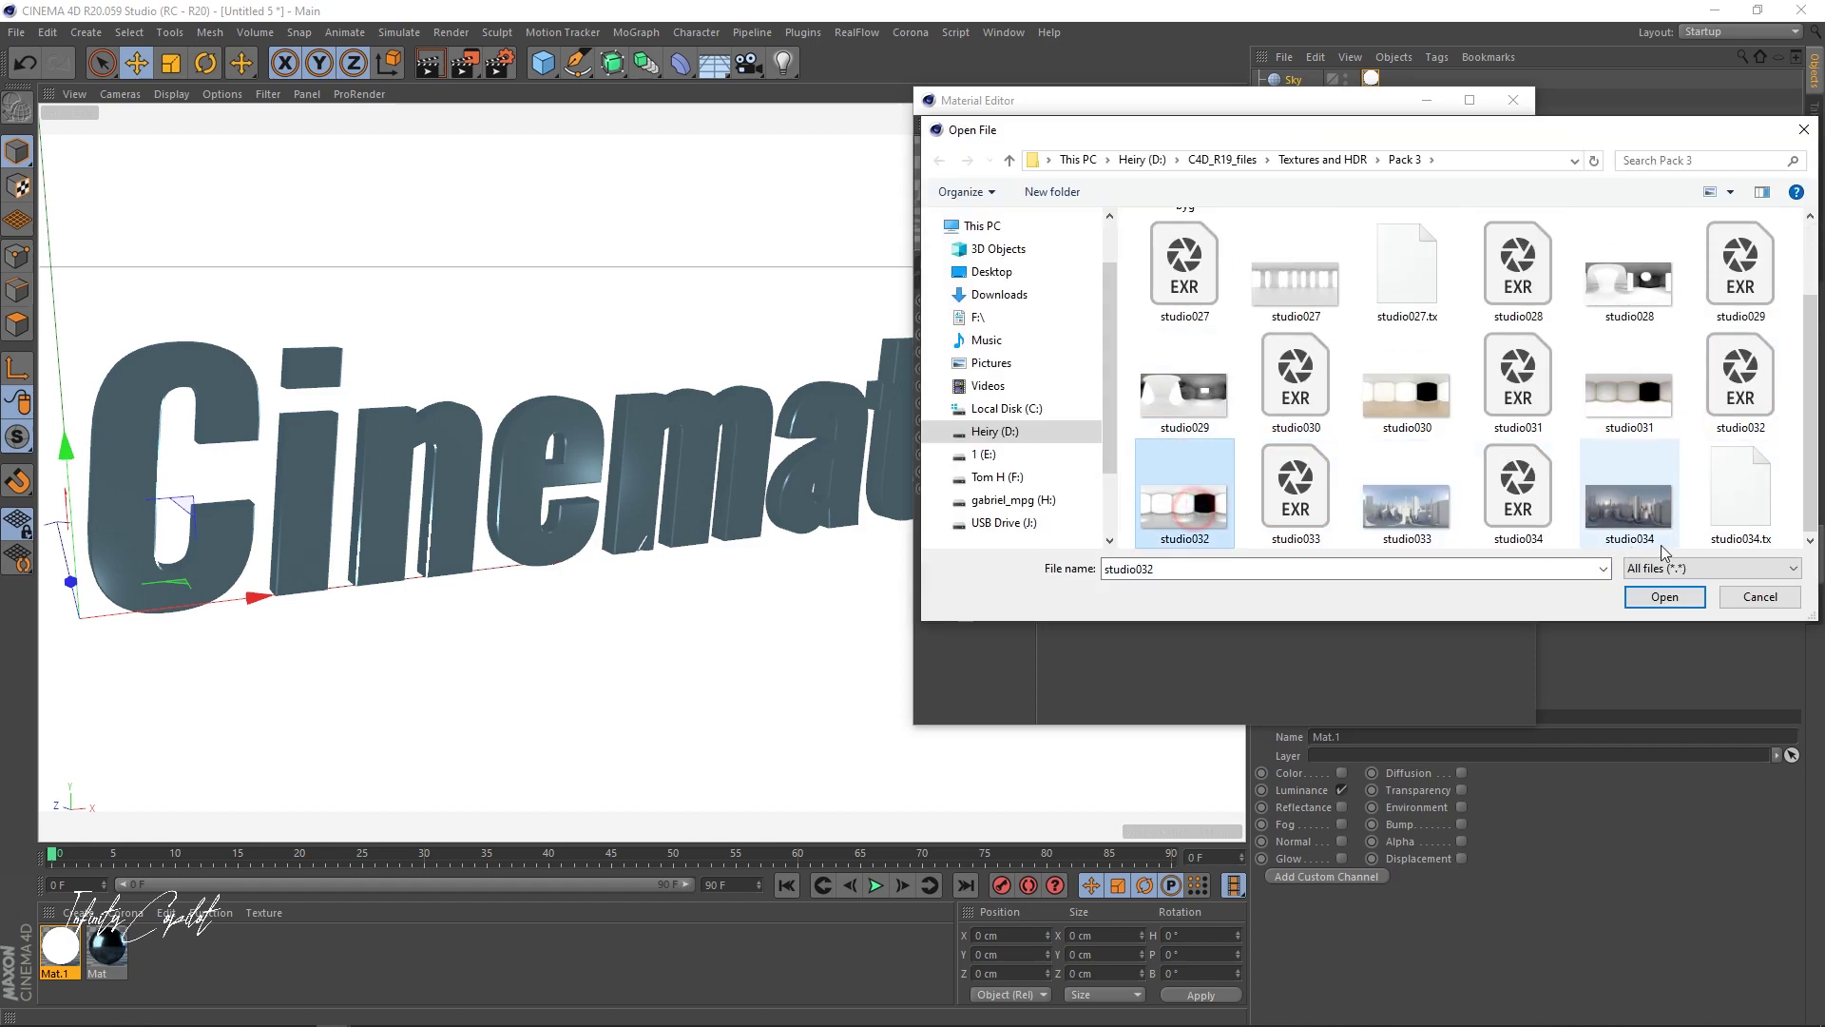
left_click(1665, 596)
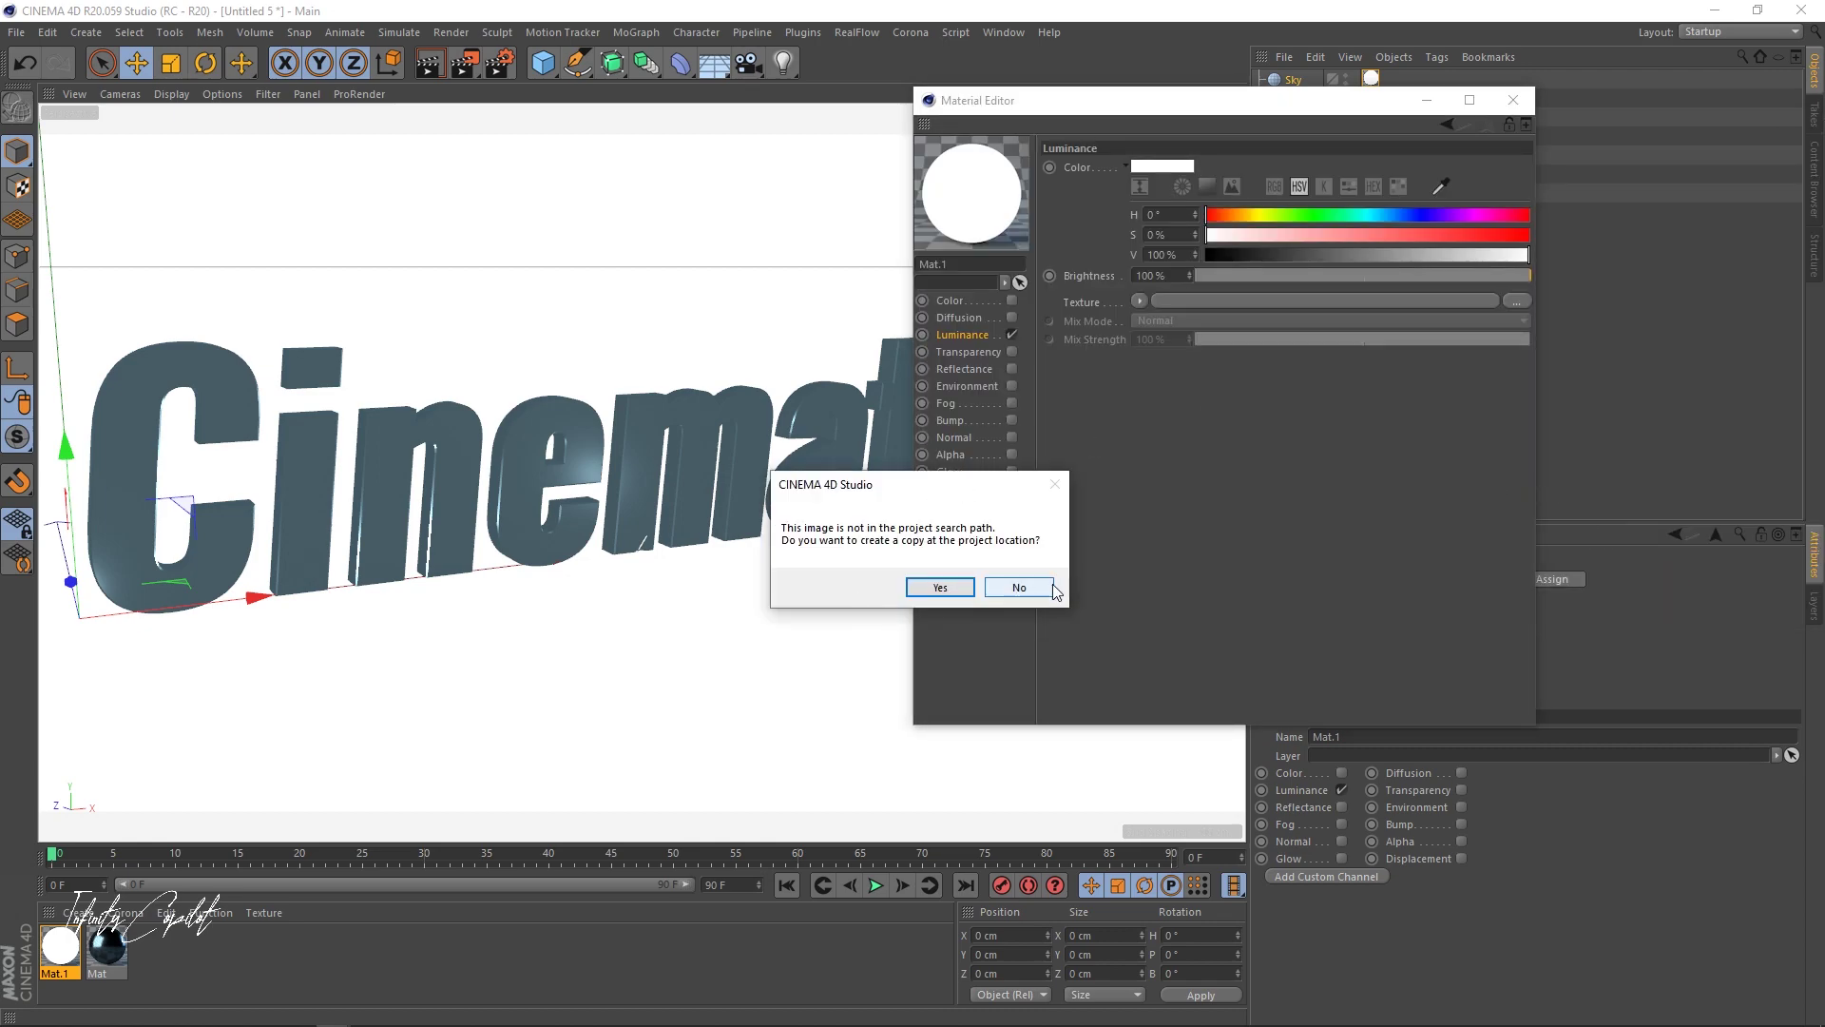
left_click(1019, 588)
left_click(1512, 100)
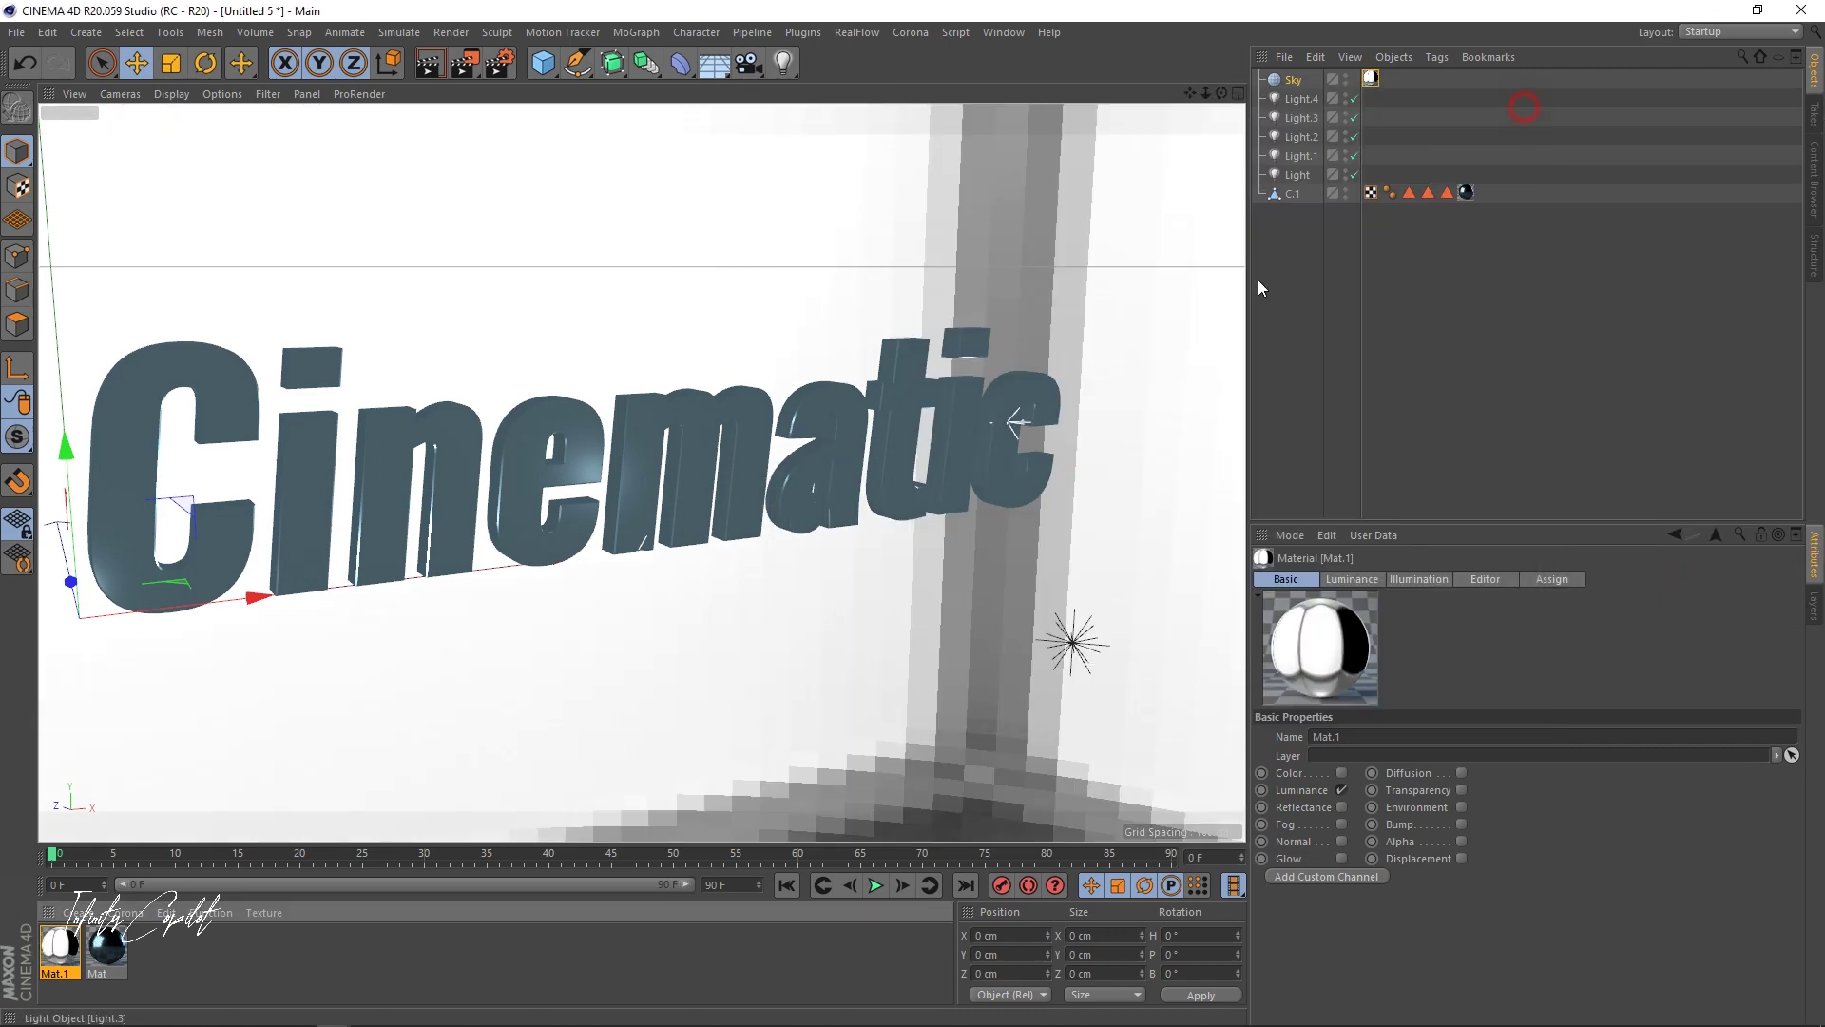
- Add a Compositing tag to the Sky object and disable Seen by Camera
left_click(1289, 82)
right_click(1290, 84)
mouse_move(1349, 90)
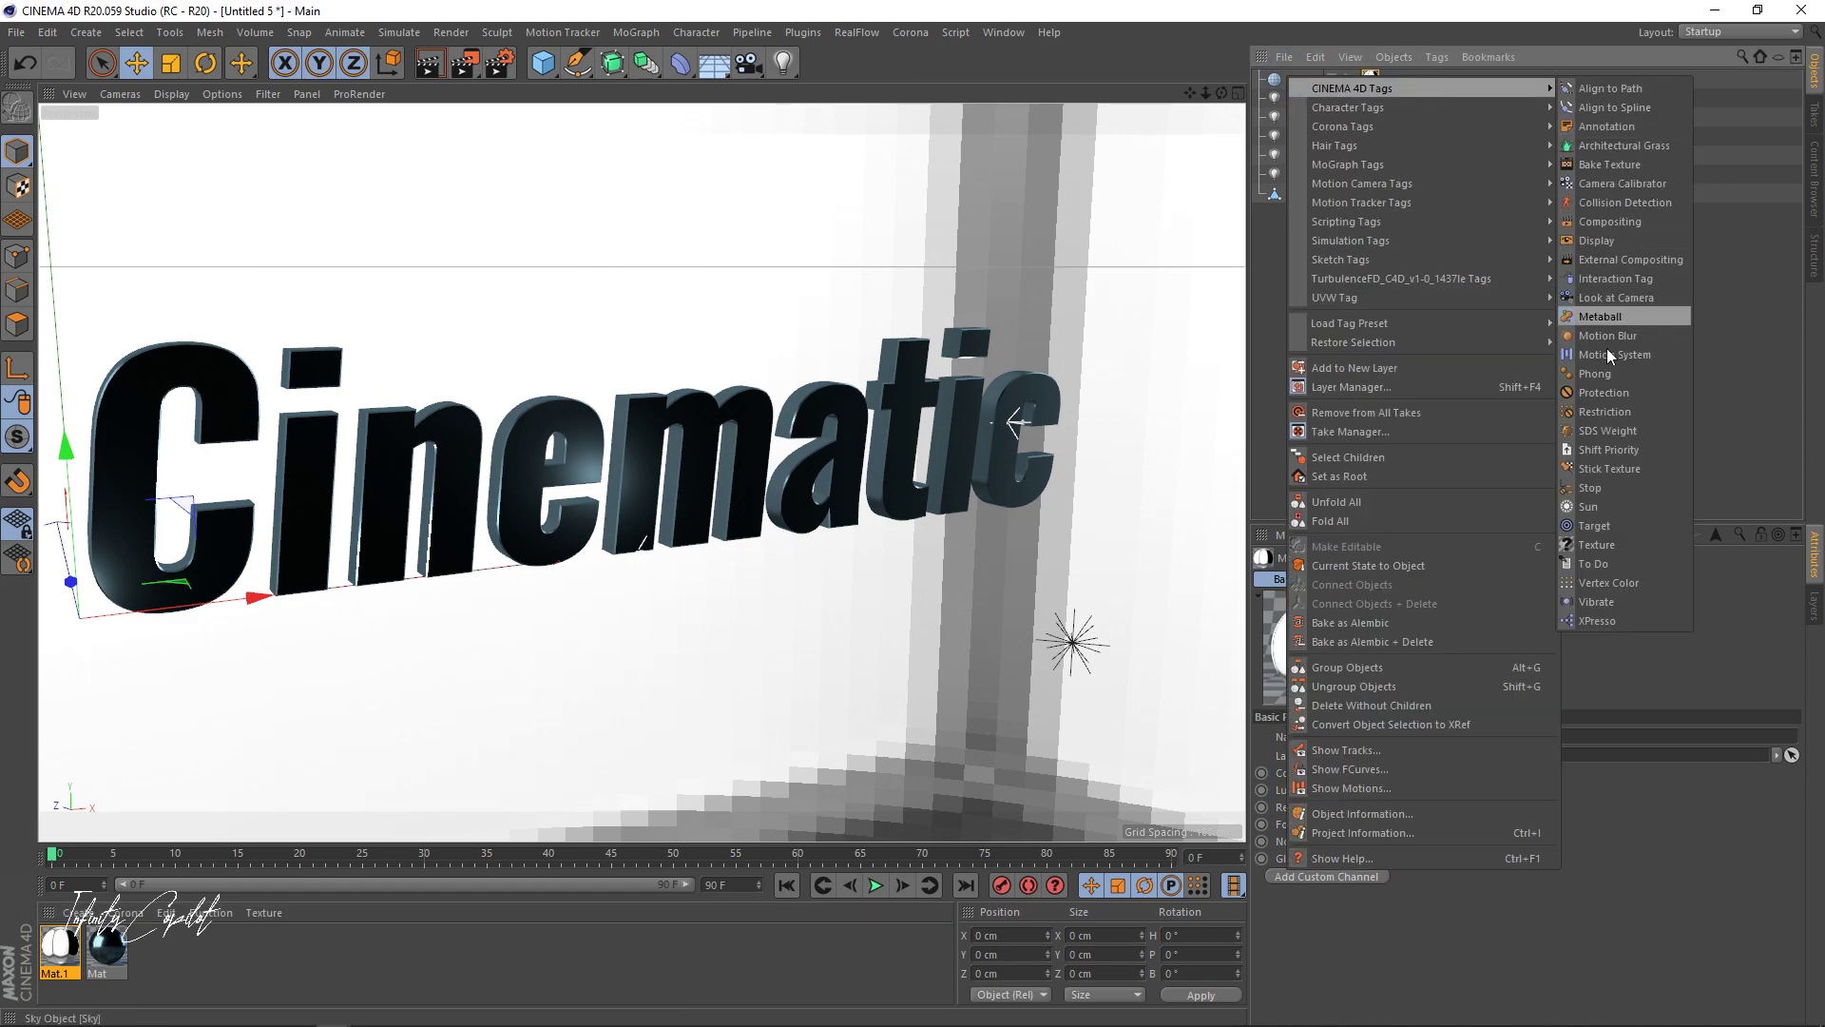
left_click(1613, 221)
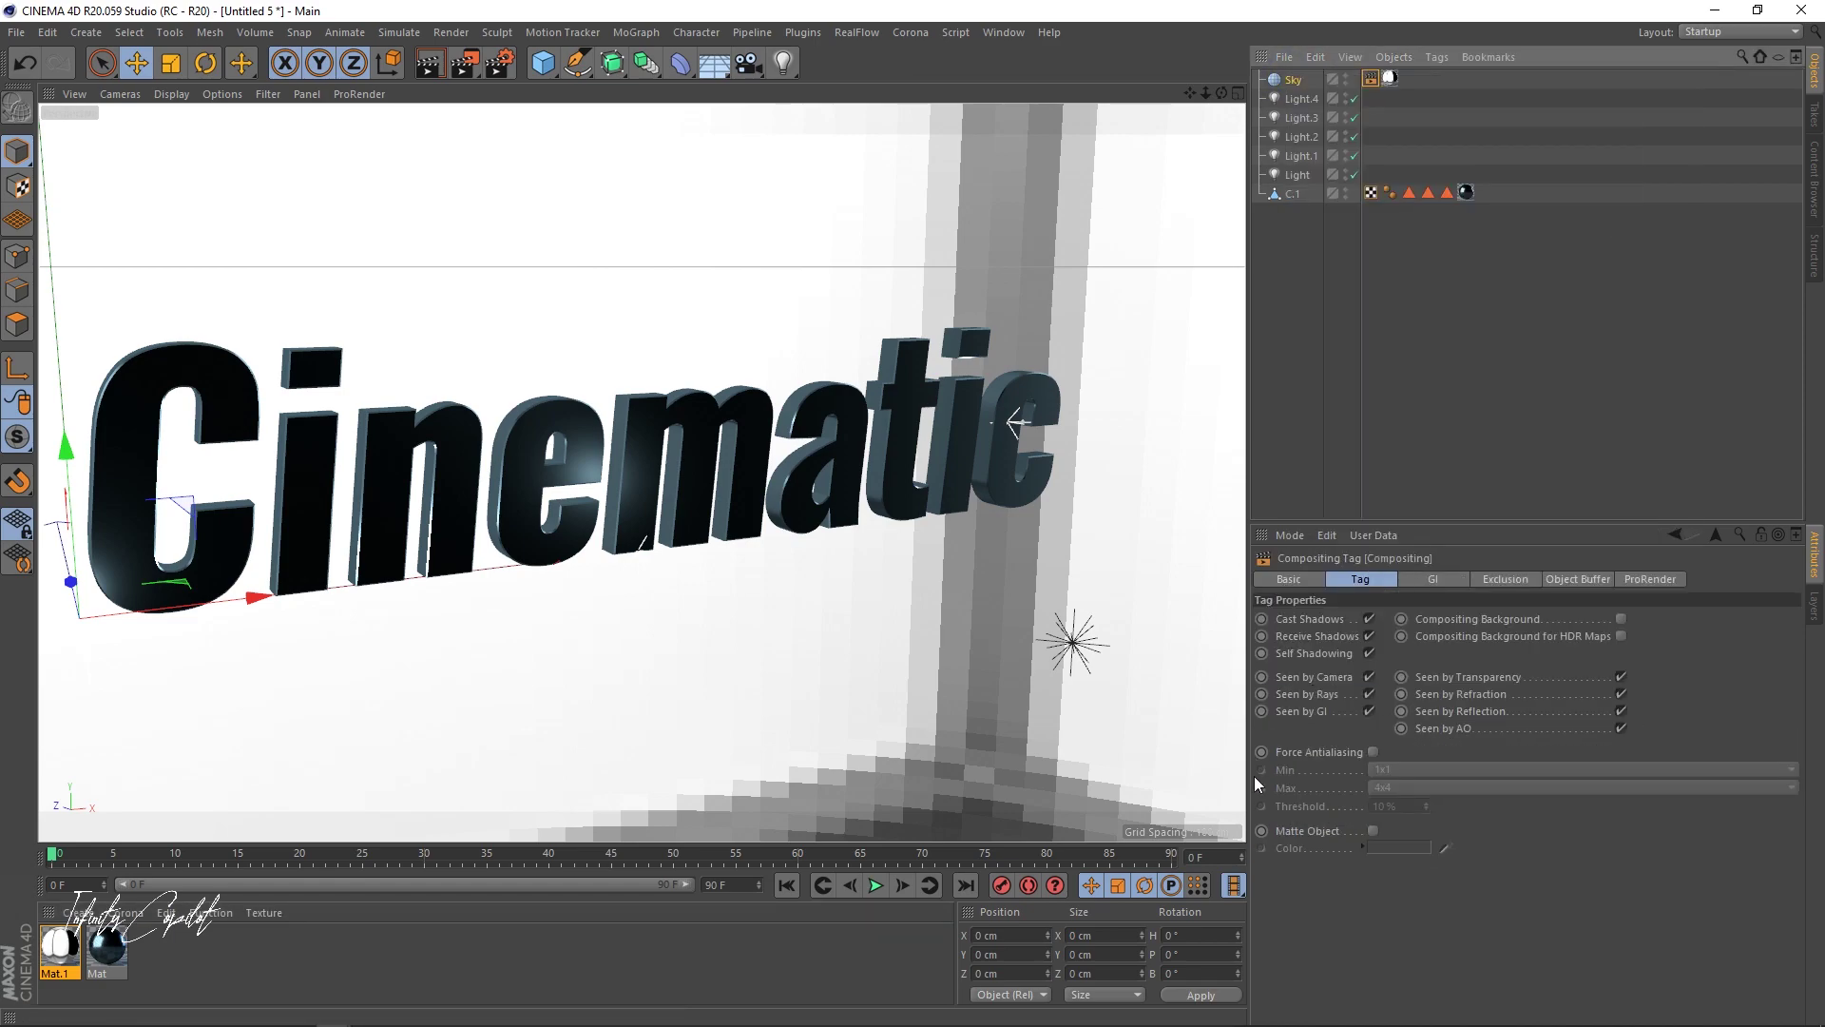
left_click(1370, 677)
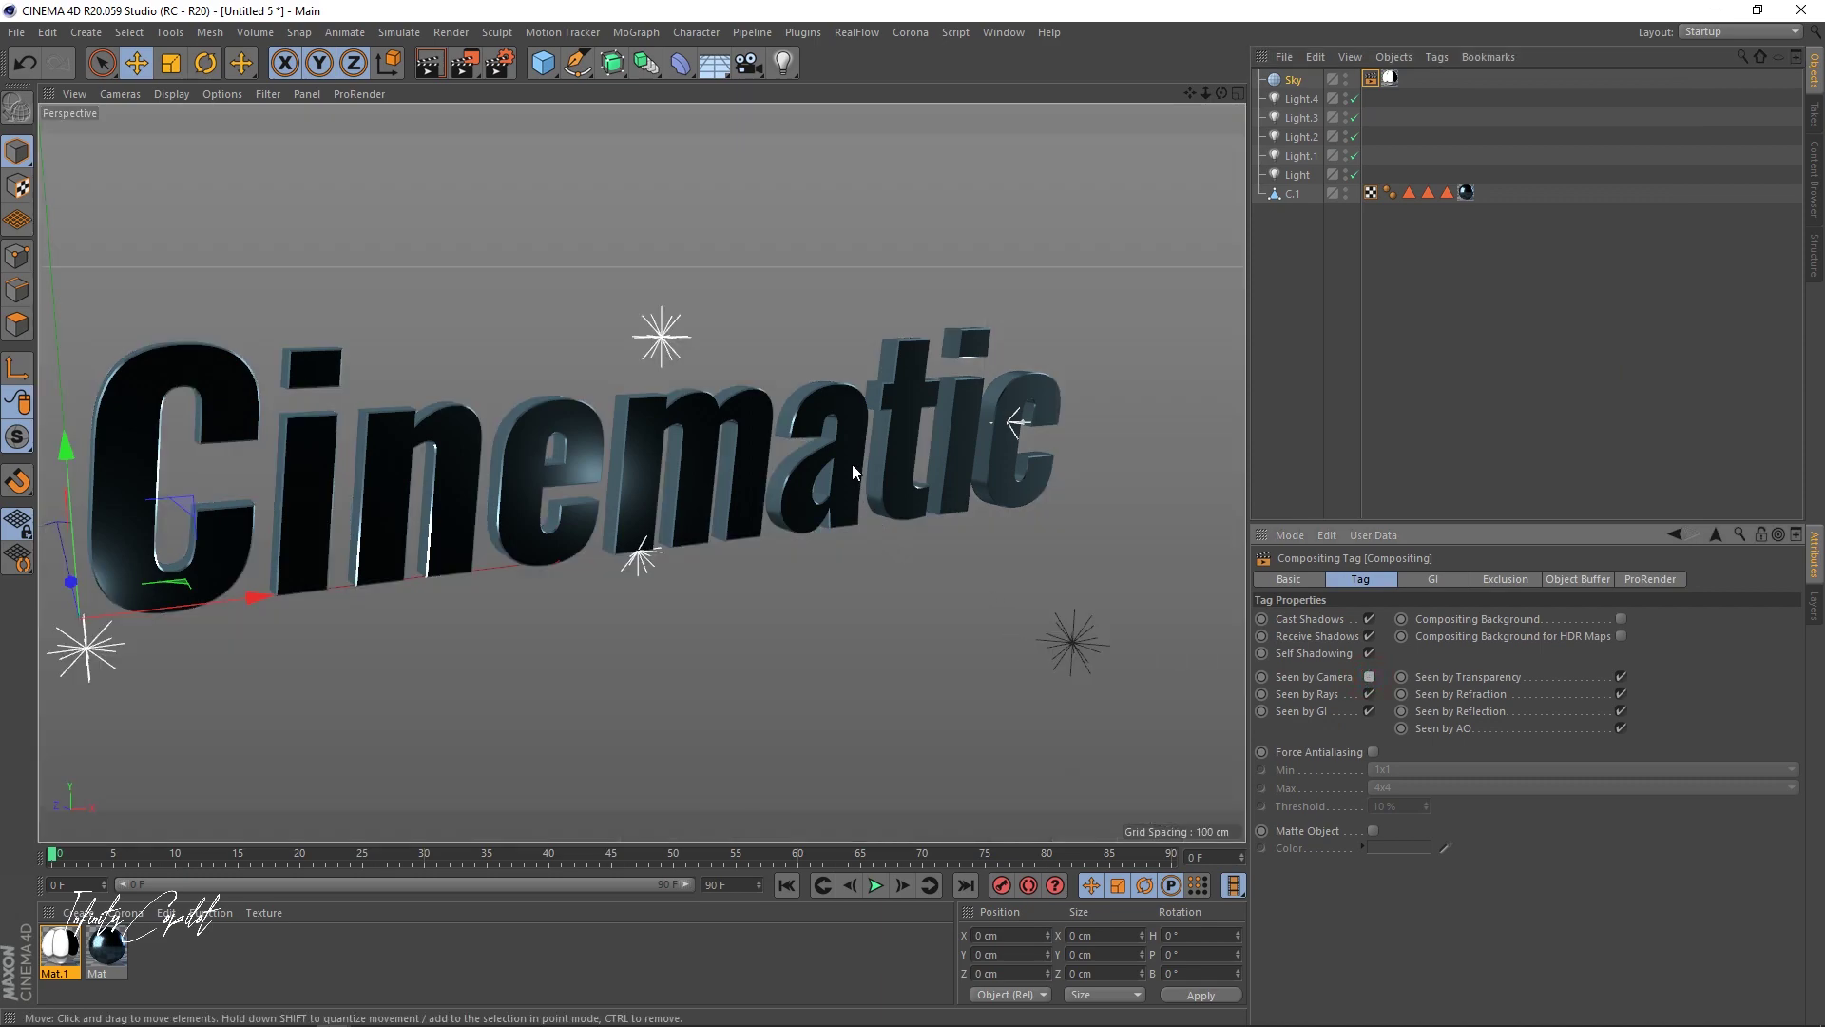
- Start an interactive render region and enlarge it to the viewport's full width, with the whole title framed inside it
left_click_drag(675, 459, 716, 436, "alt")
key("alt+r")
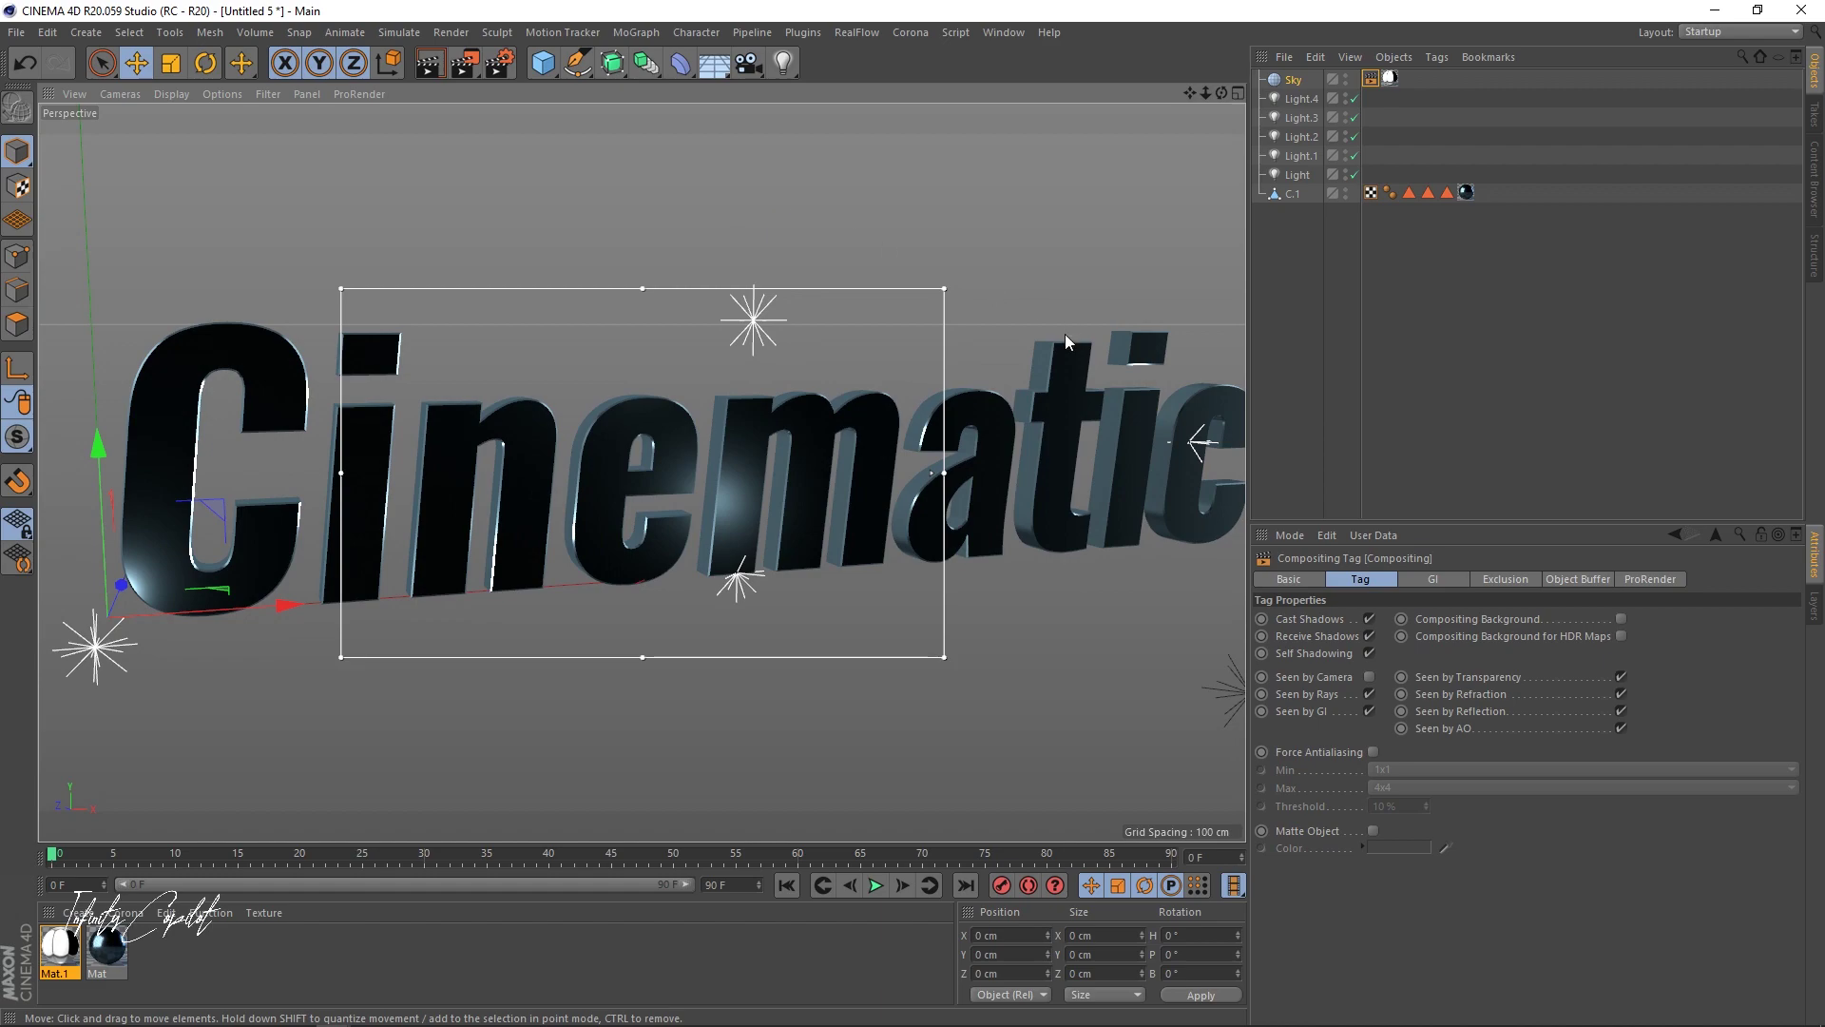
left_click_drag(1027, 279, 1244, 131)
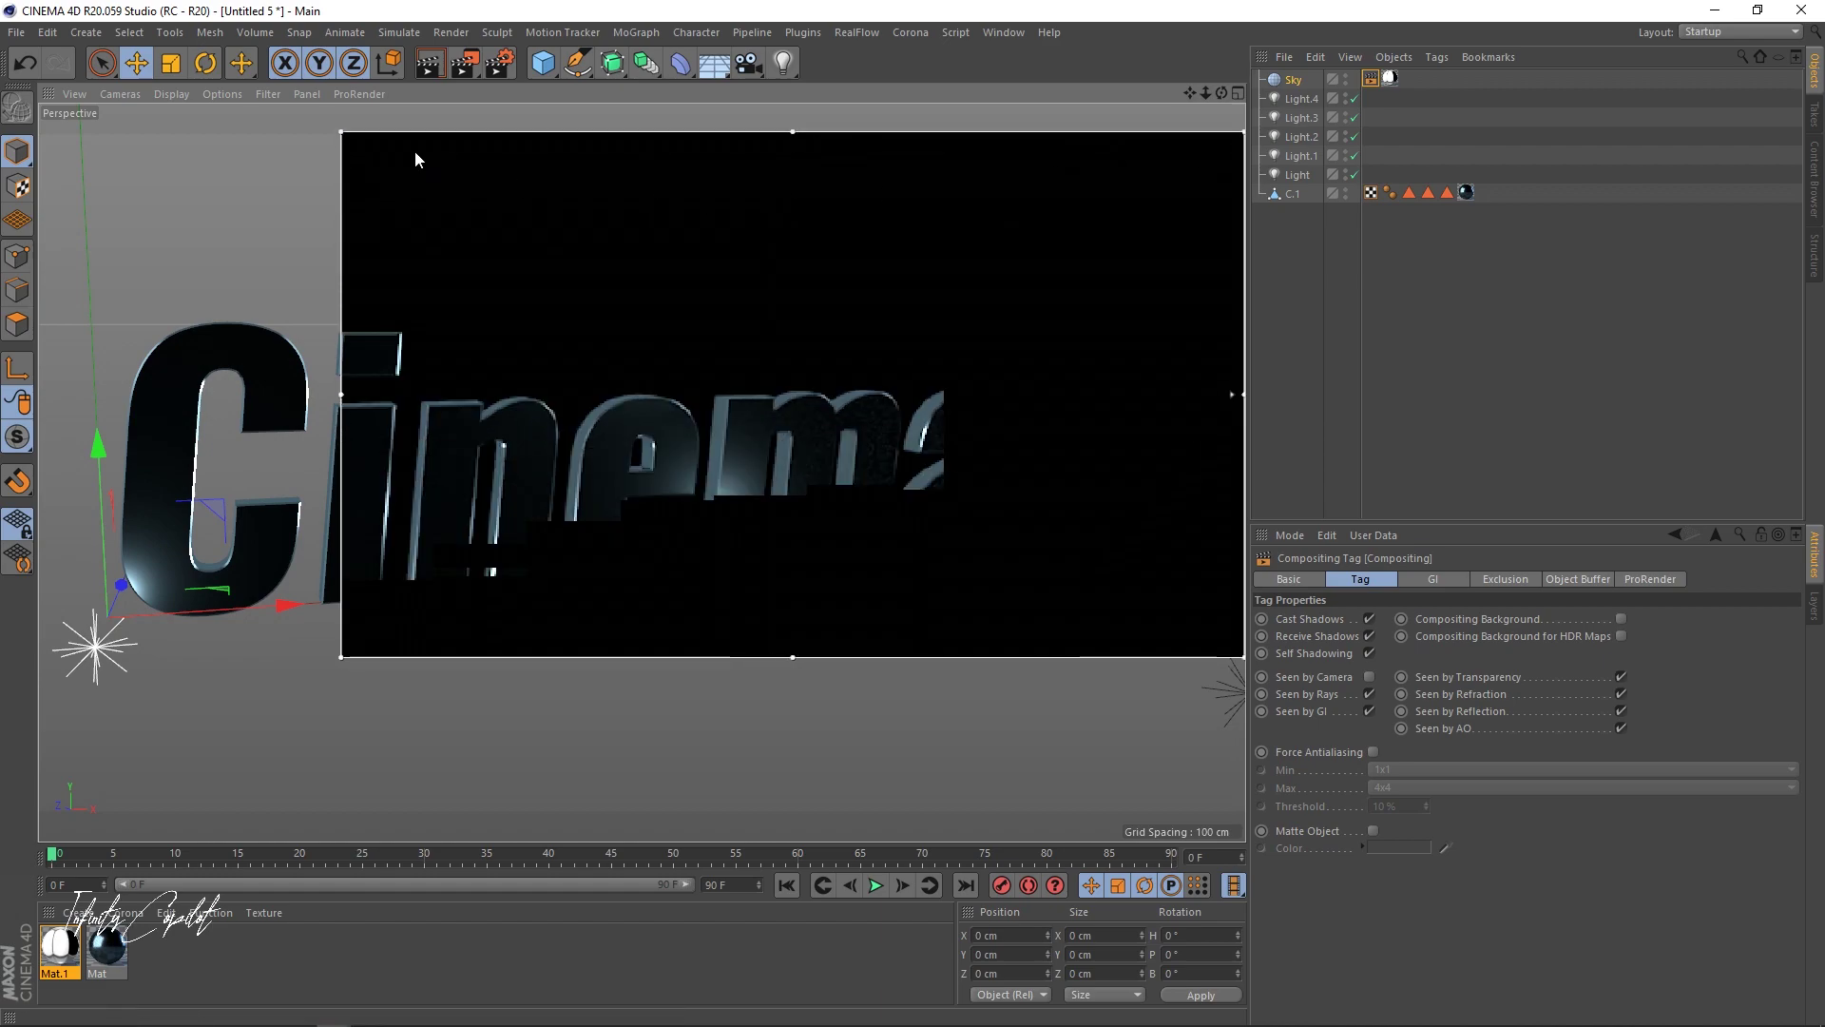
left_click_drag(341, 136, 40, 171)
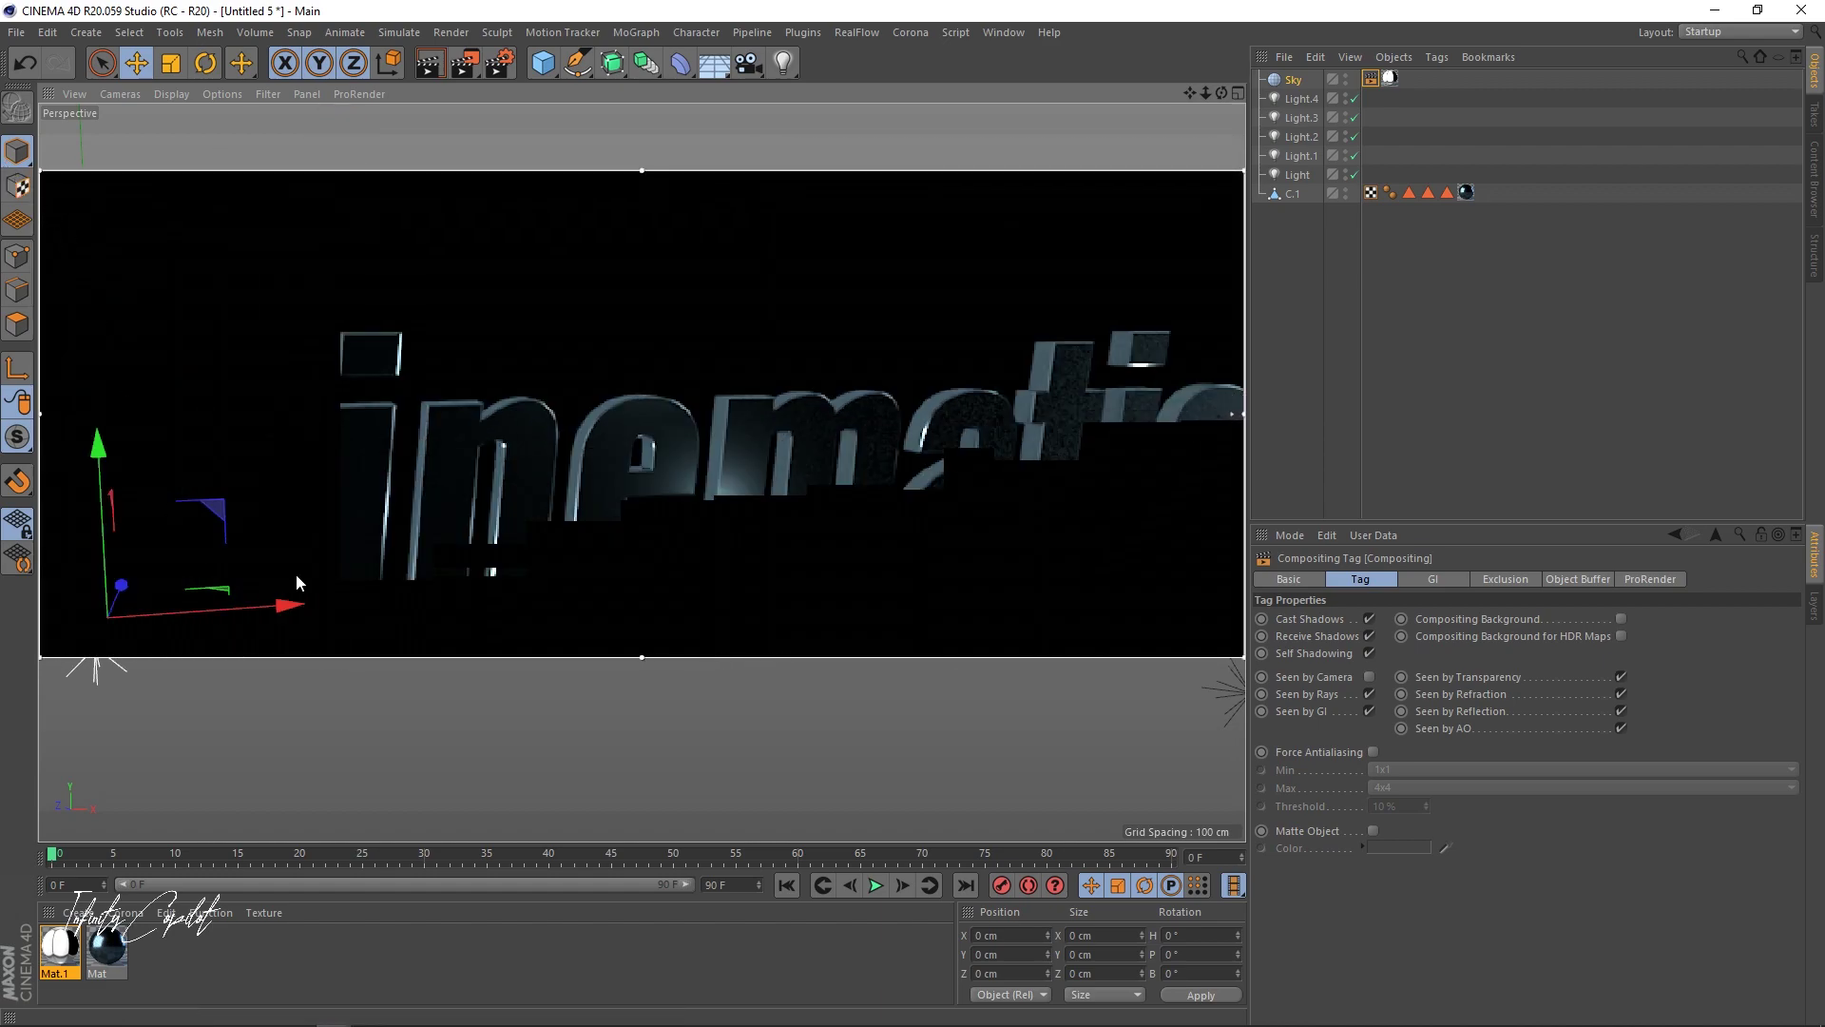
left_click_drag(721, 419, 948, 414, "alt")
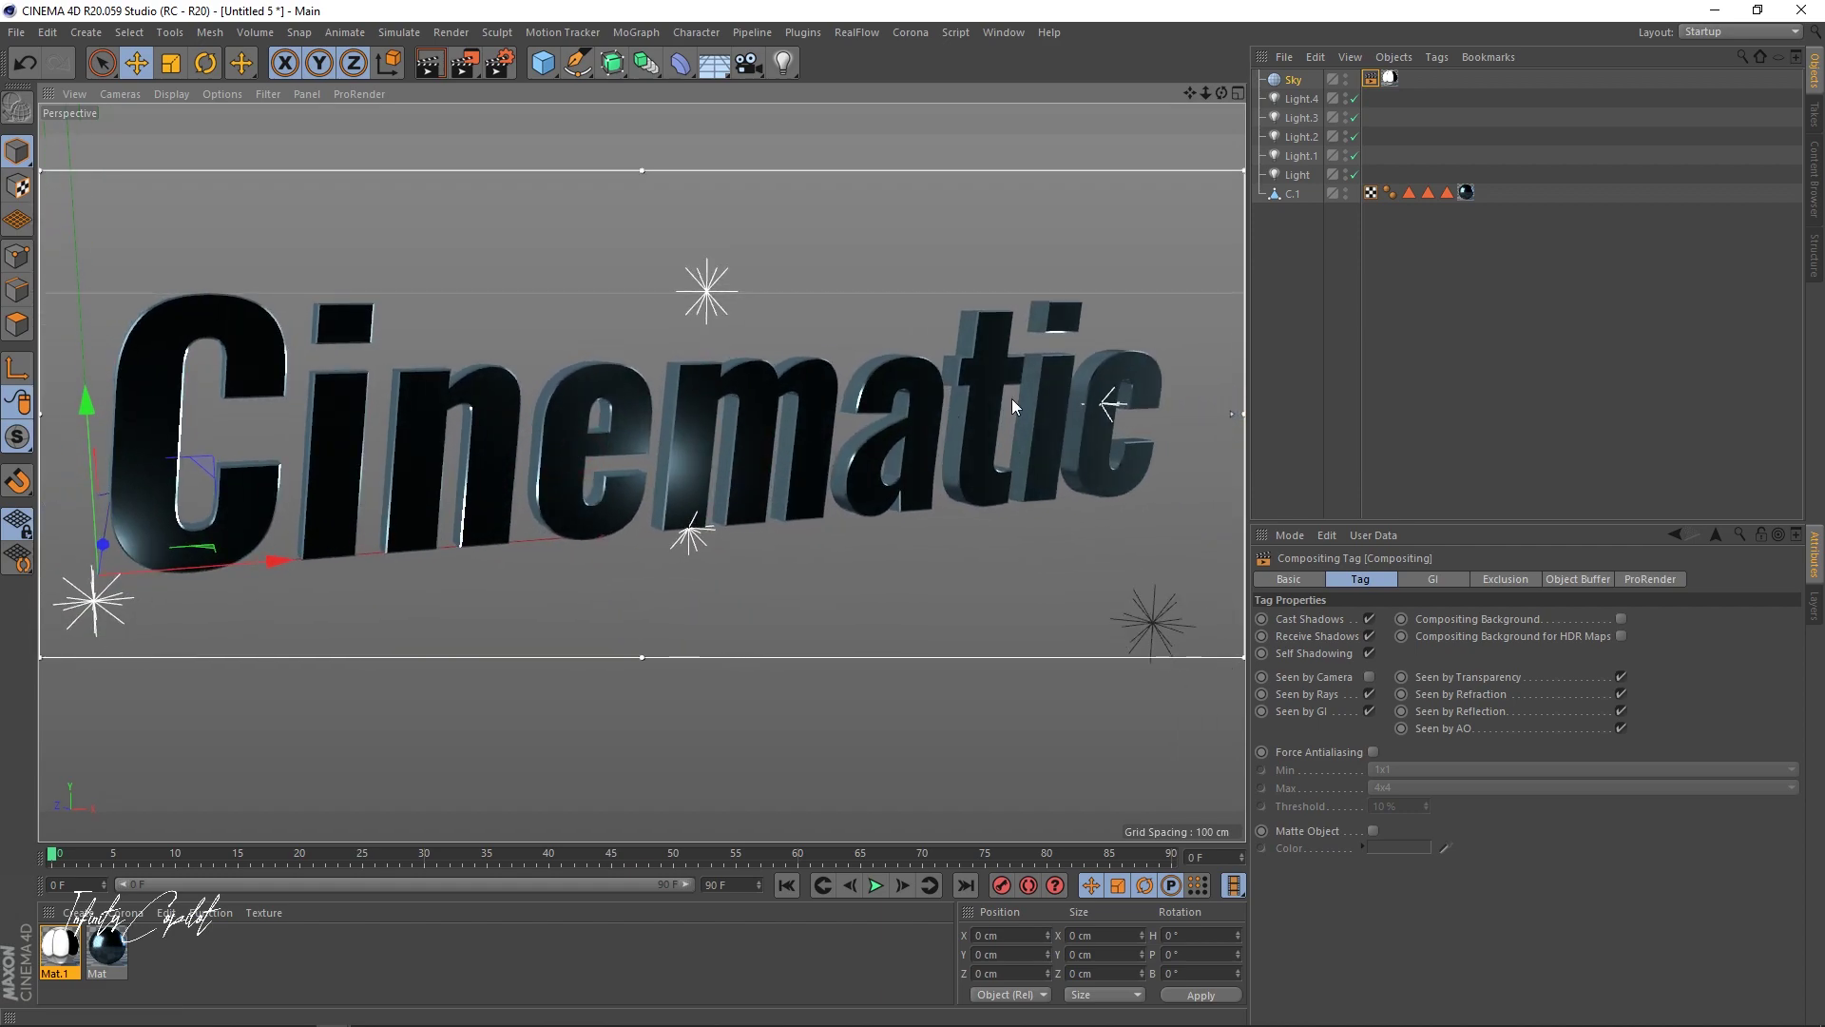
left_click(1229, 413)
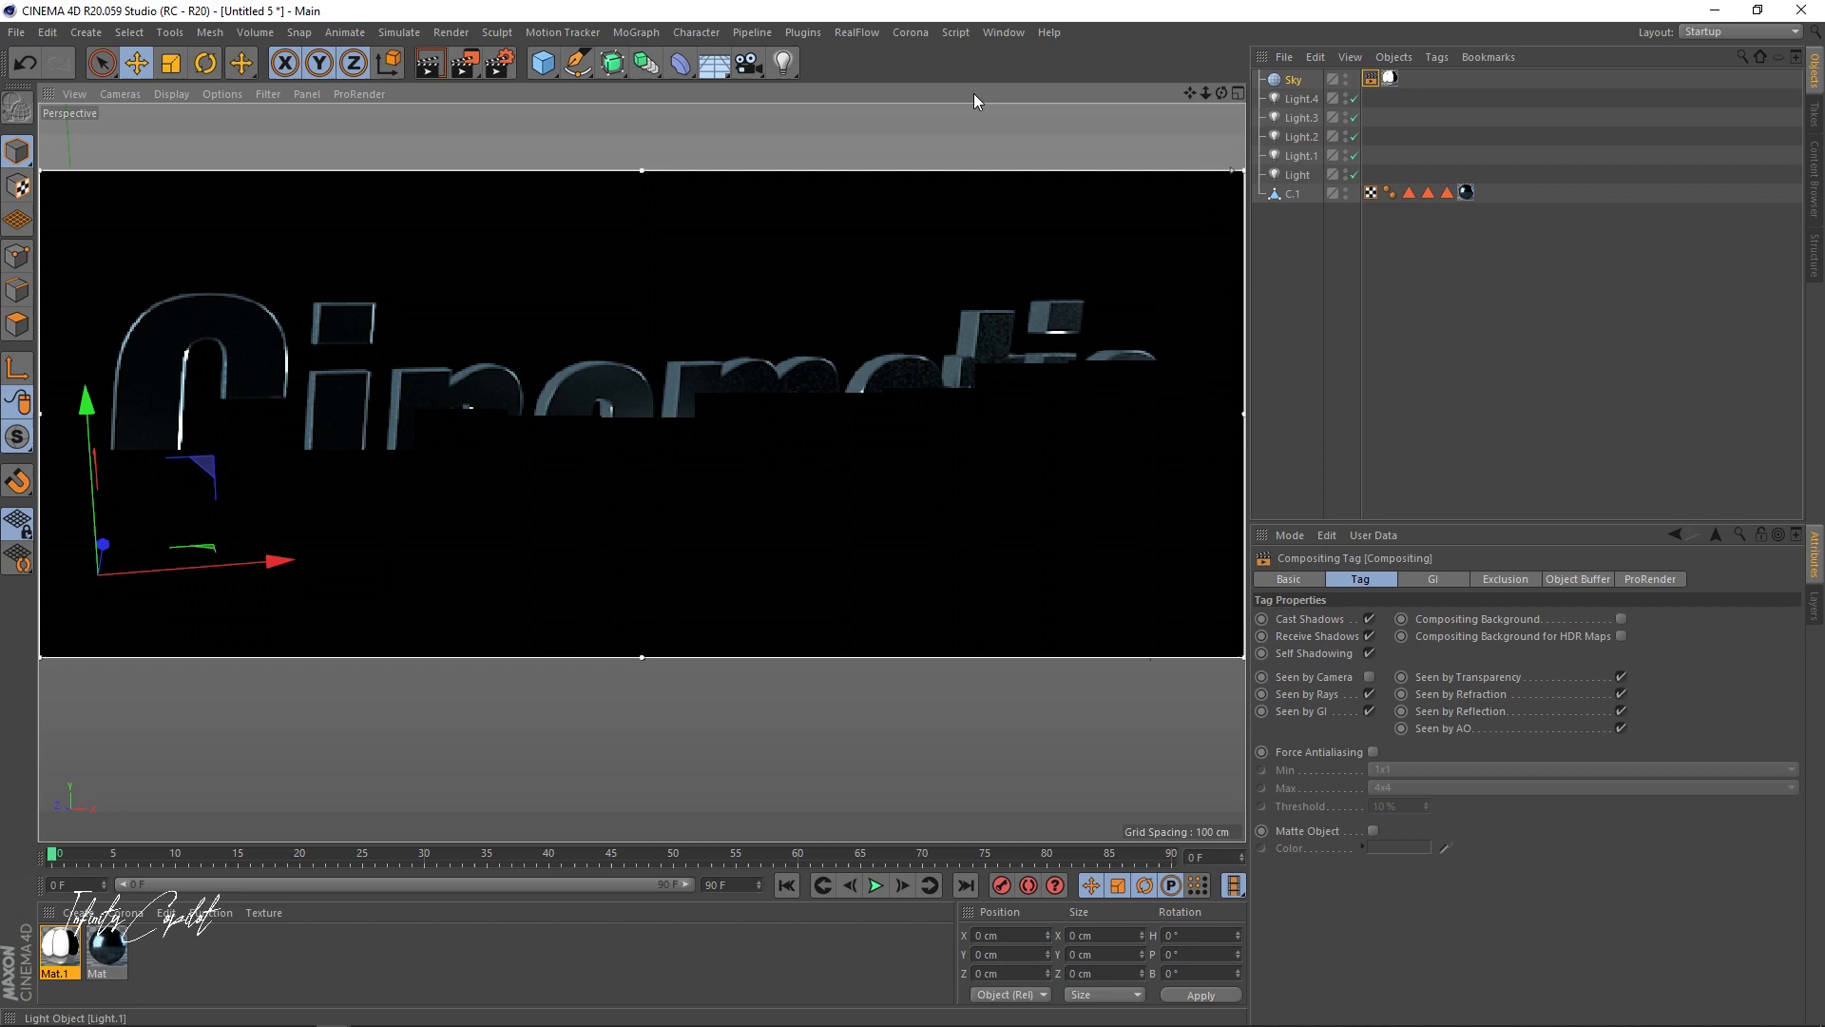
- Add the Ambient Occlusion and Global Illumination effects in the render settings
left_click(499, 63)
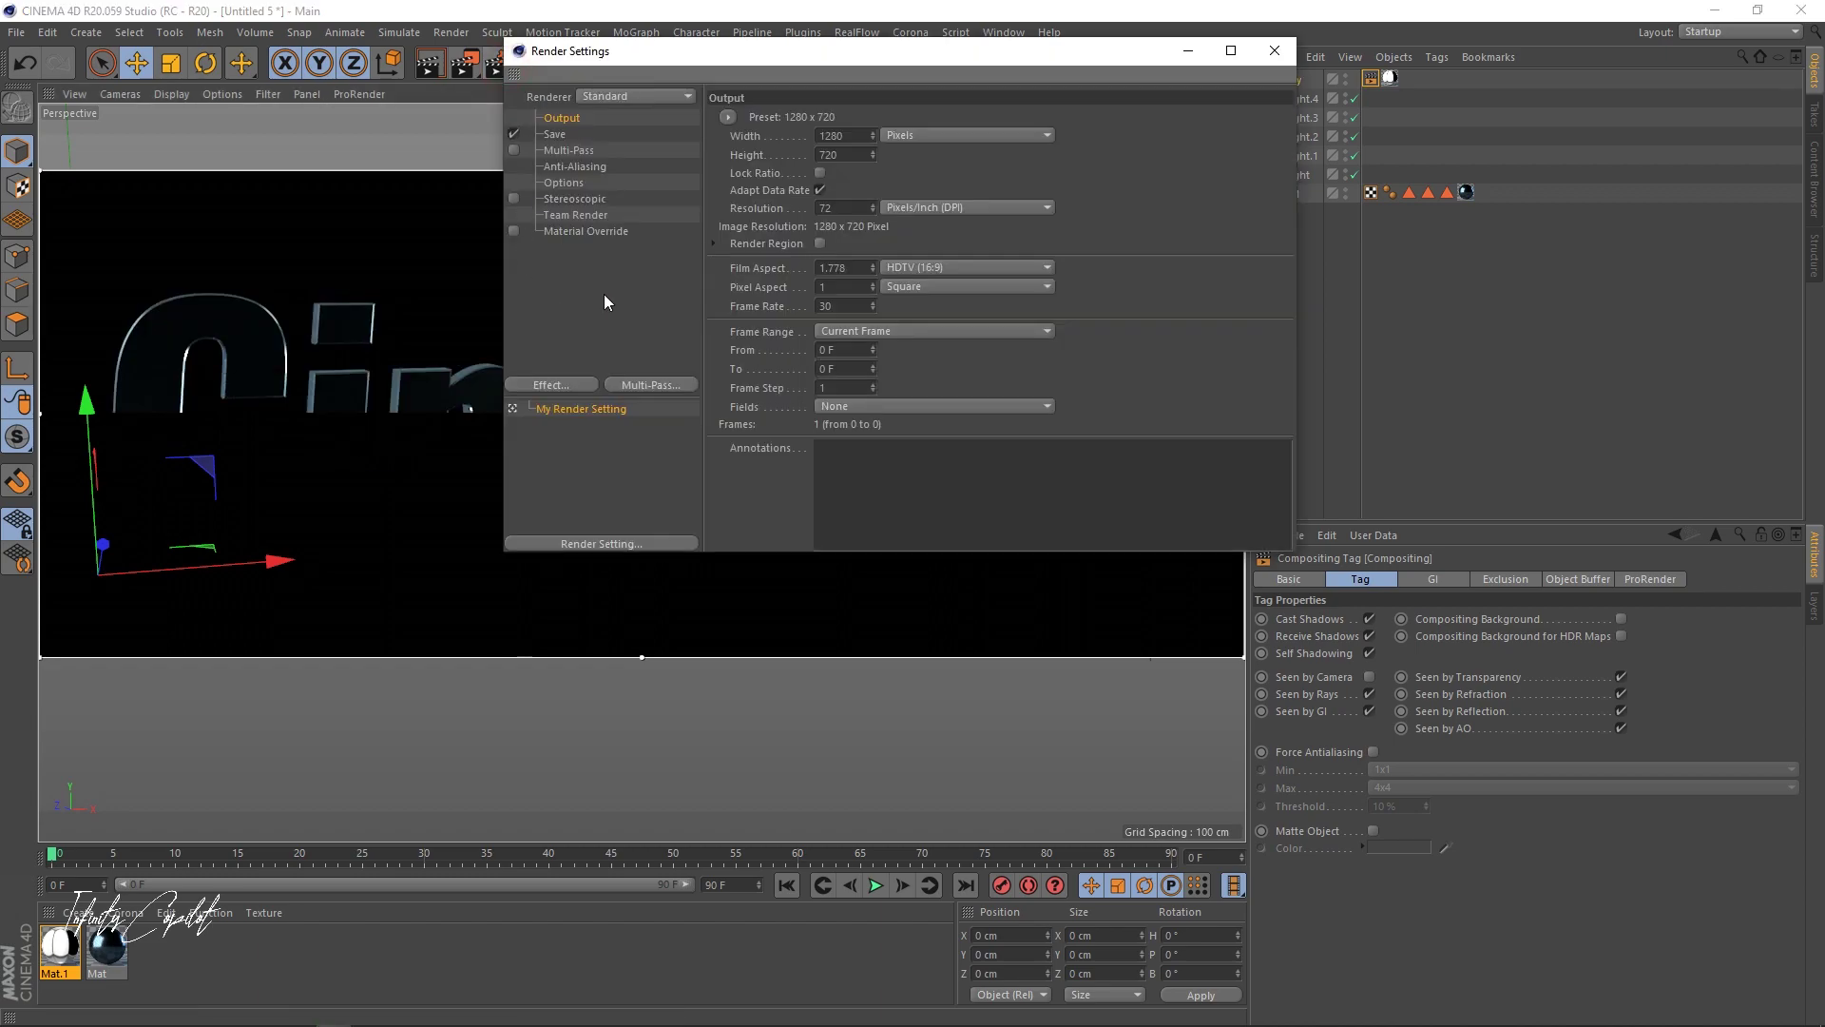
left_click(551, 384)
left_click(652, 504)
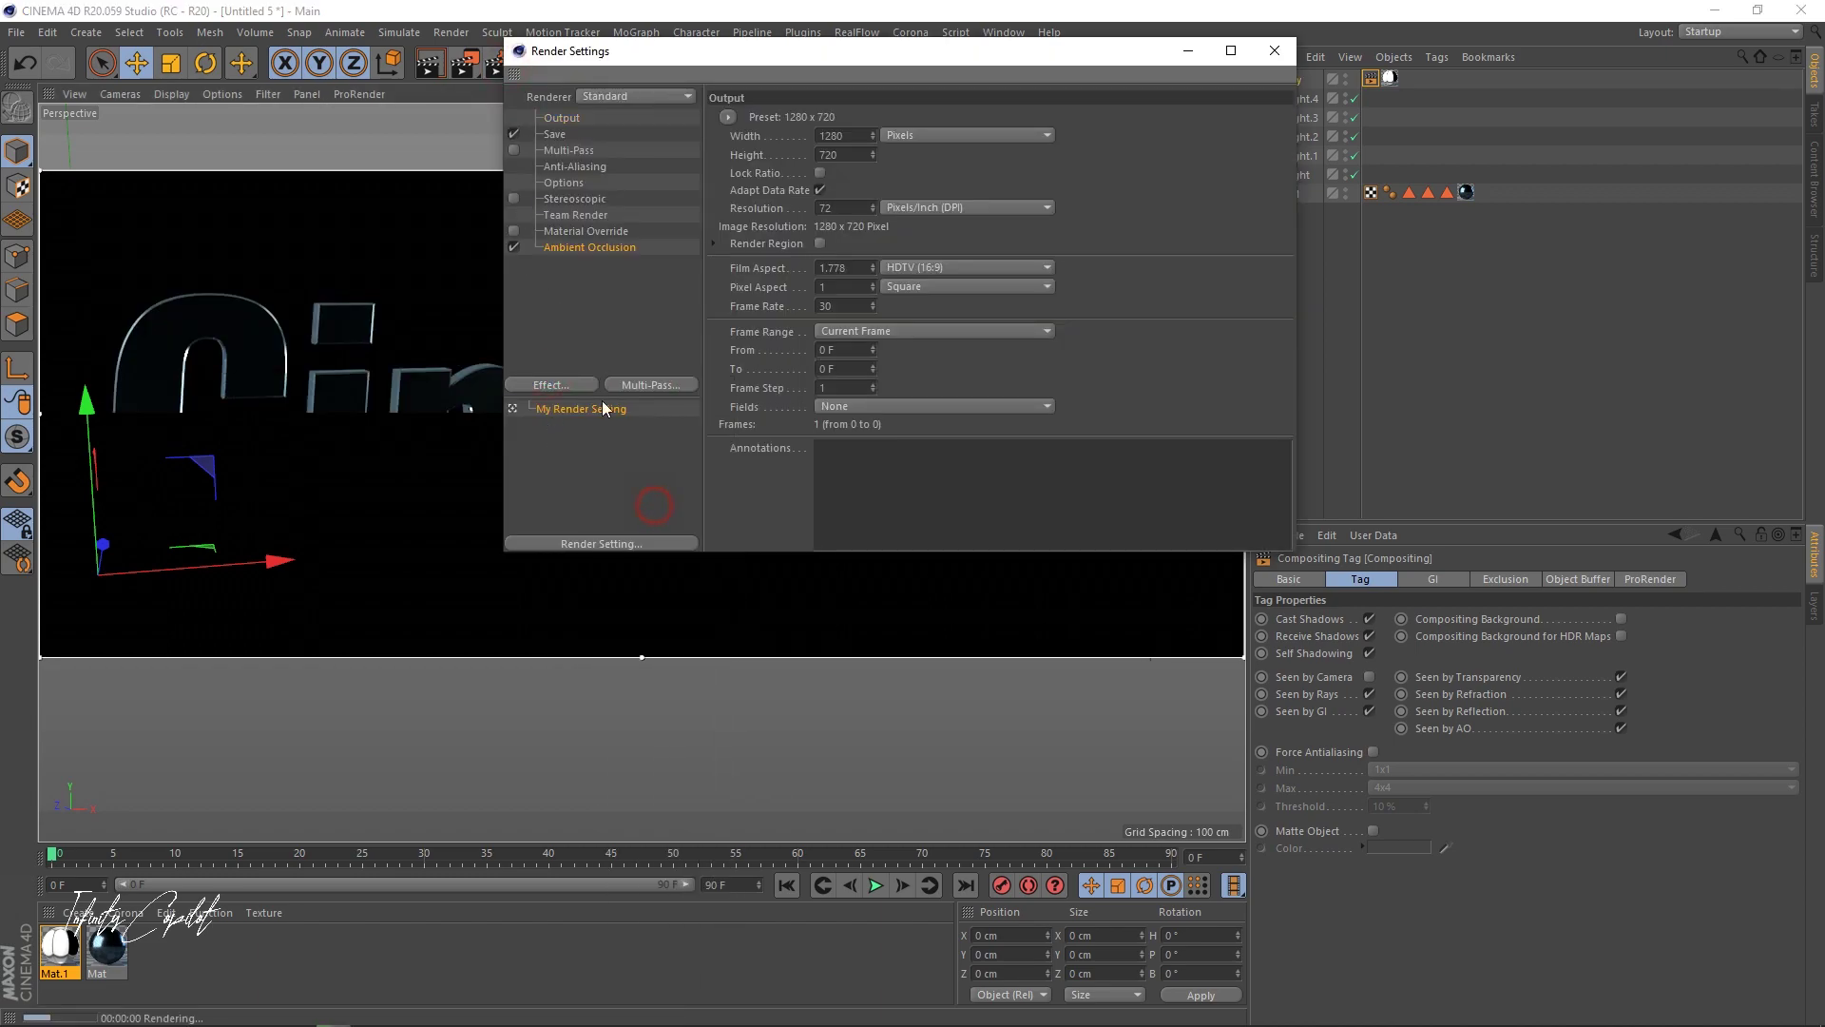
left_click(556, 384)
left_click(689, 620)
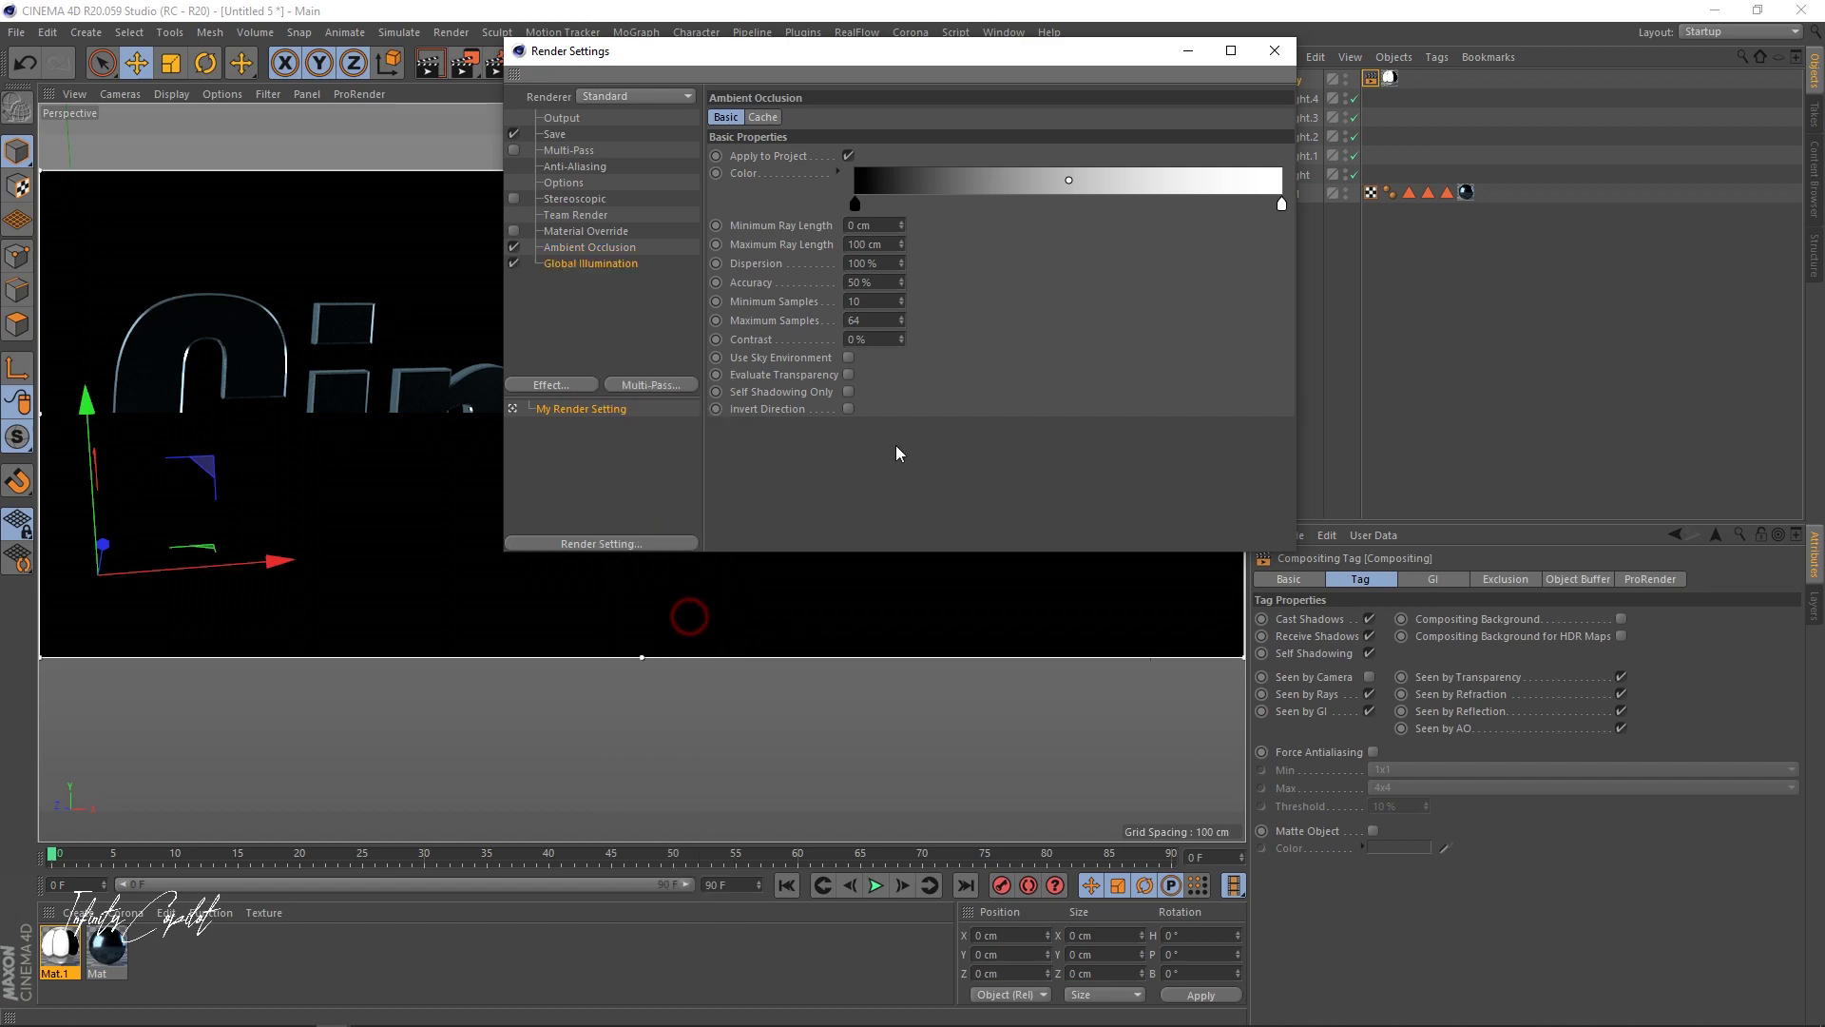
left_click(1191, 50)
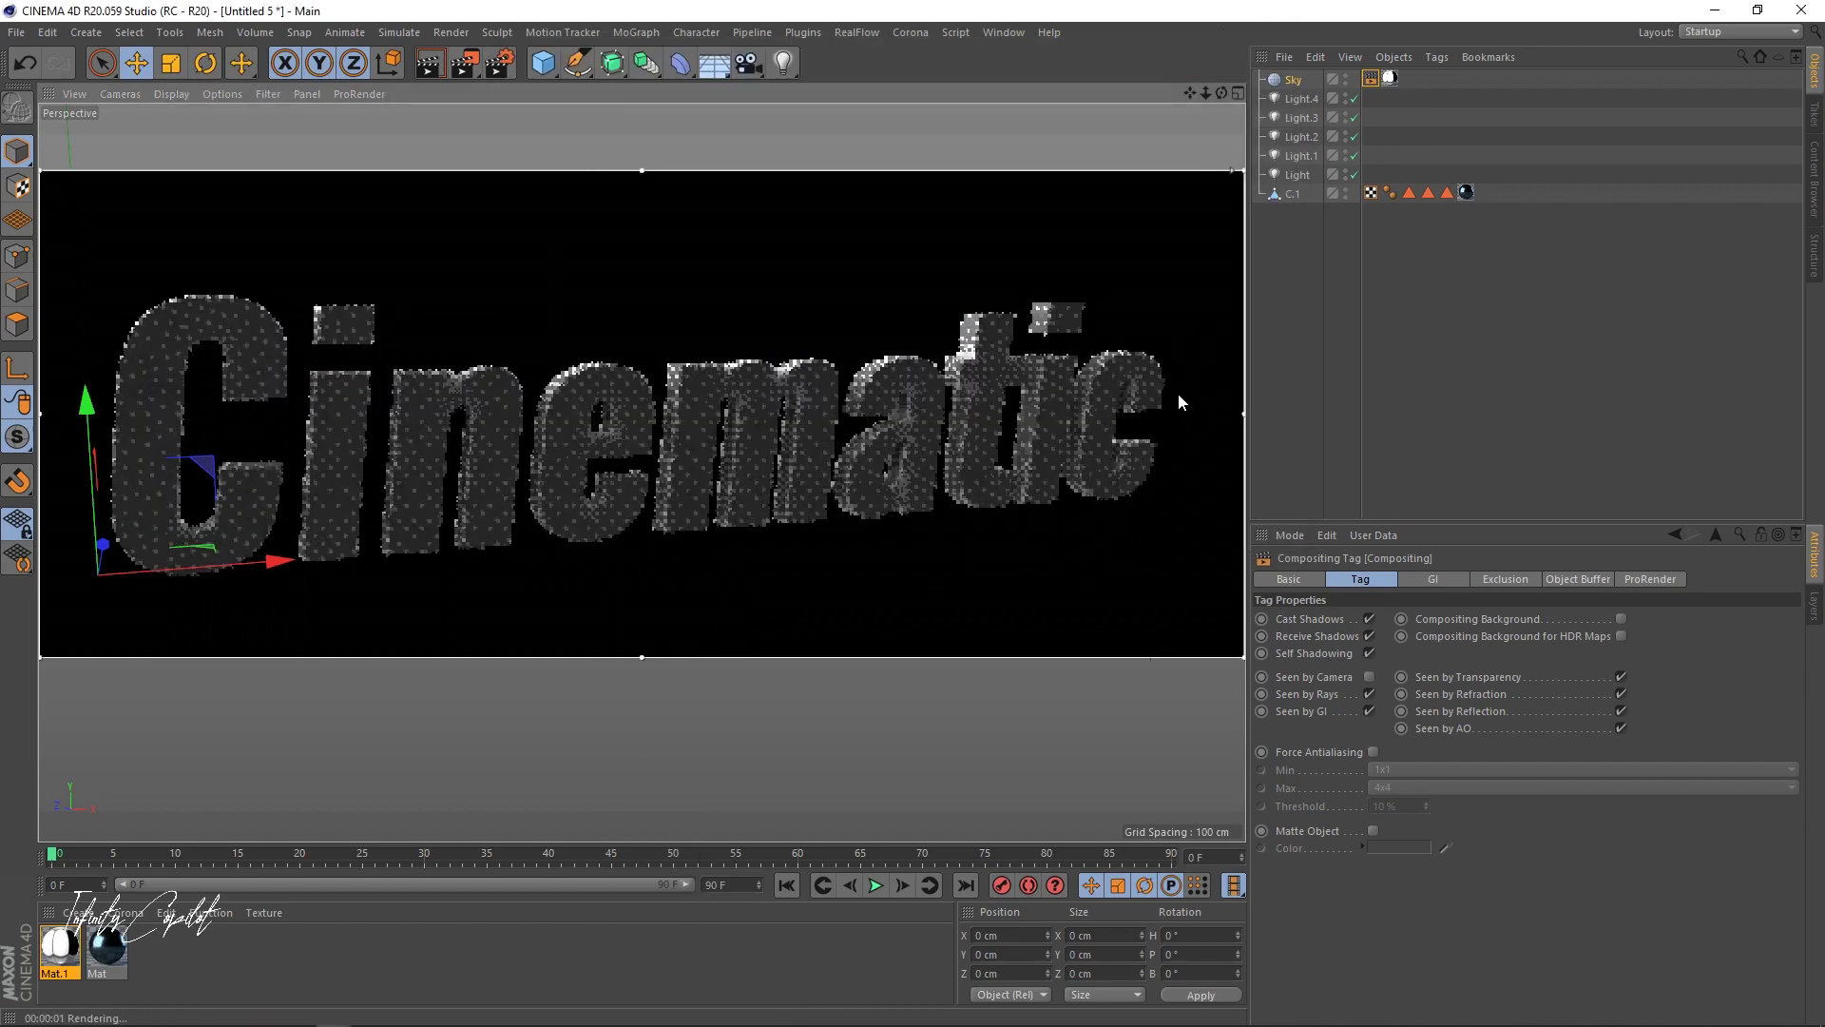
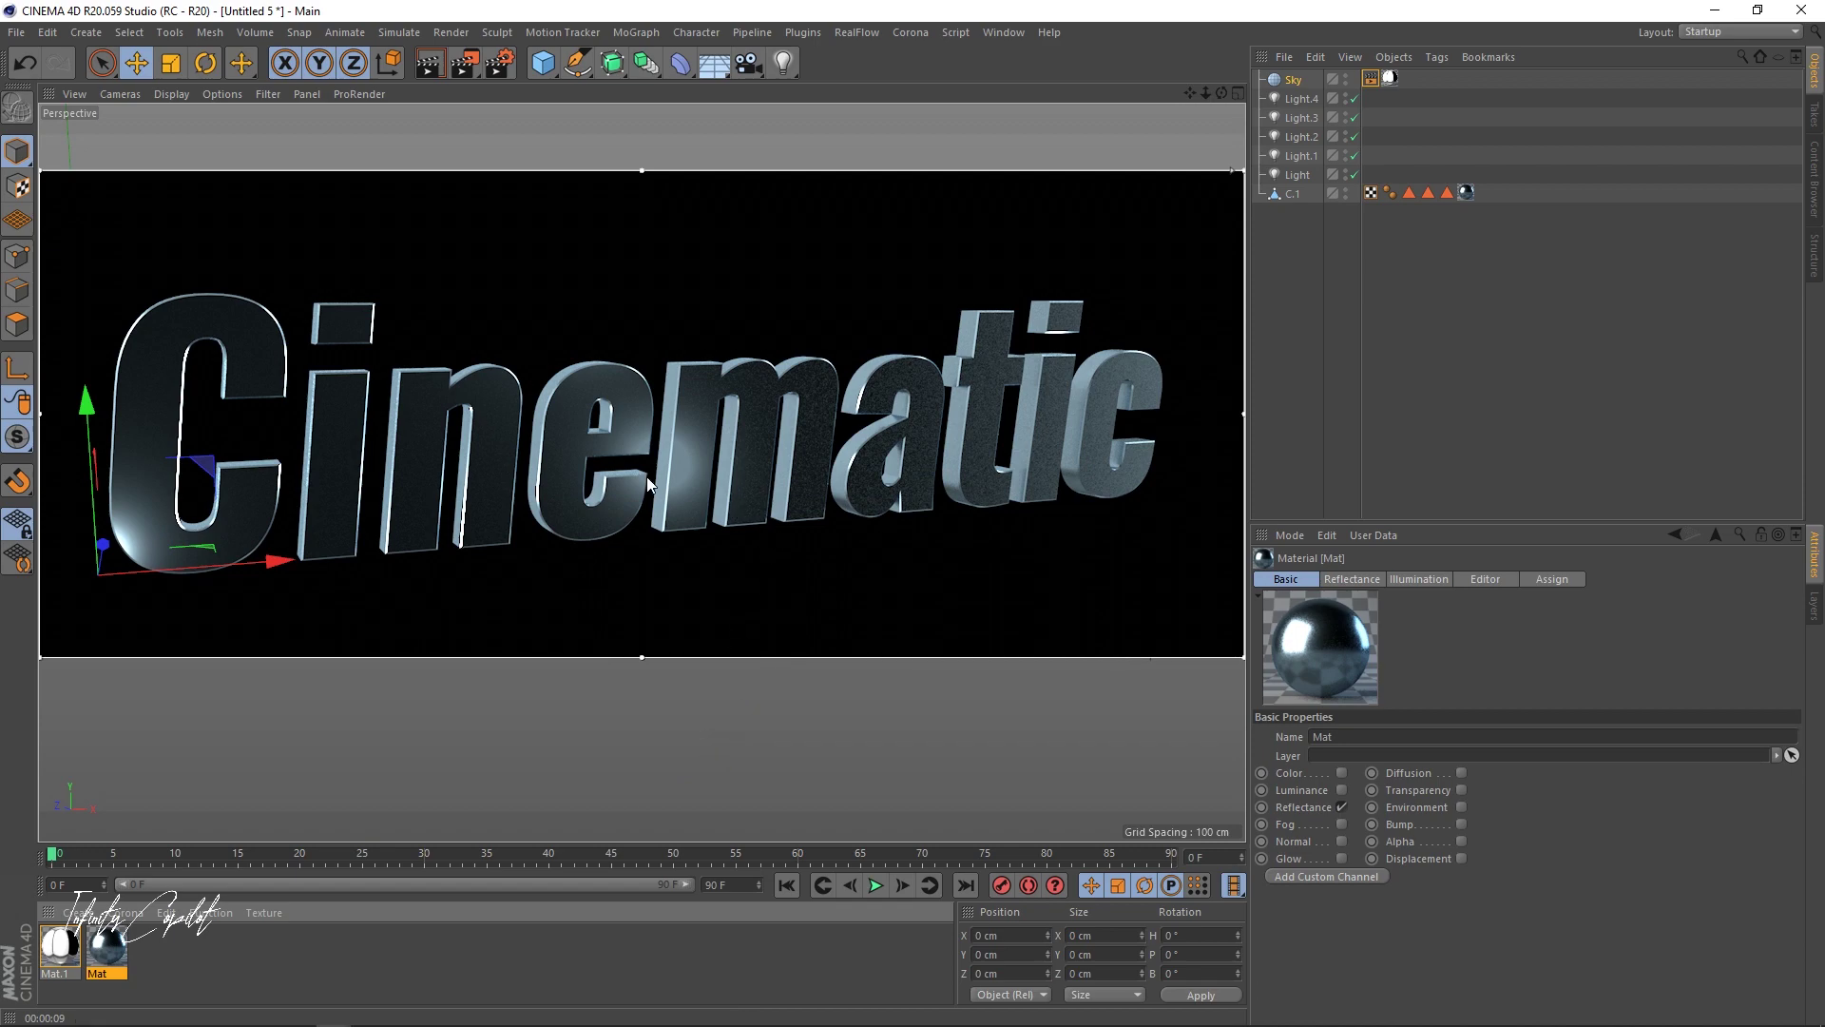
- Open the title's Mat material and brighten its reflectance layer color to a value (V) of 81%
left_click_drag(677, 495, 653, 455, "alt")
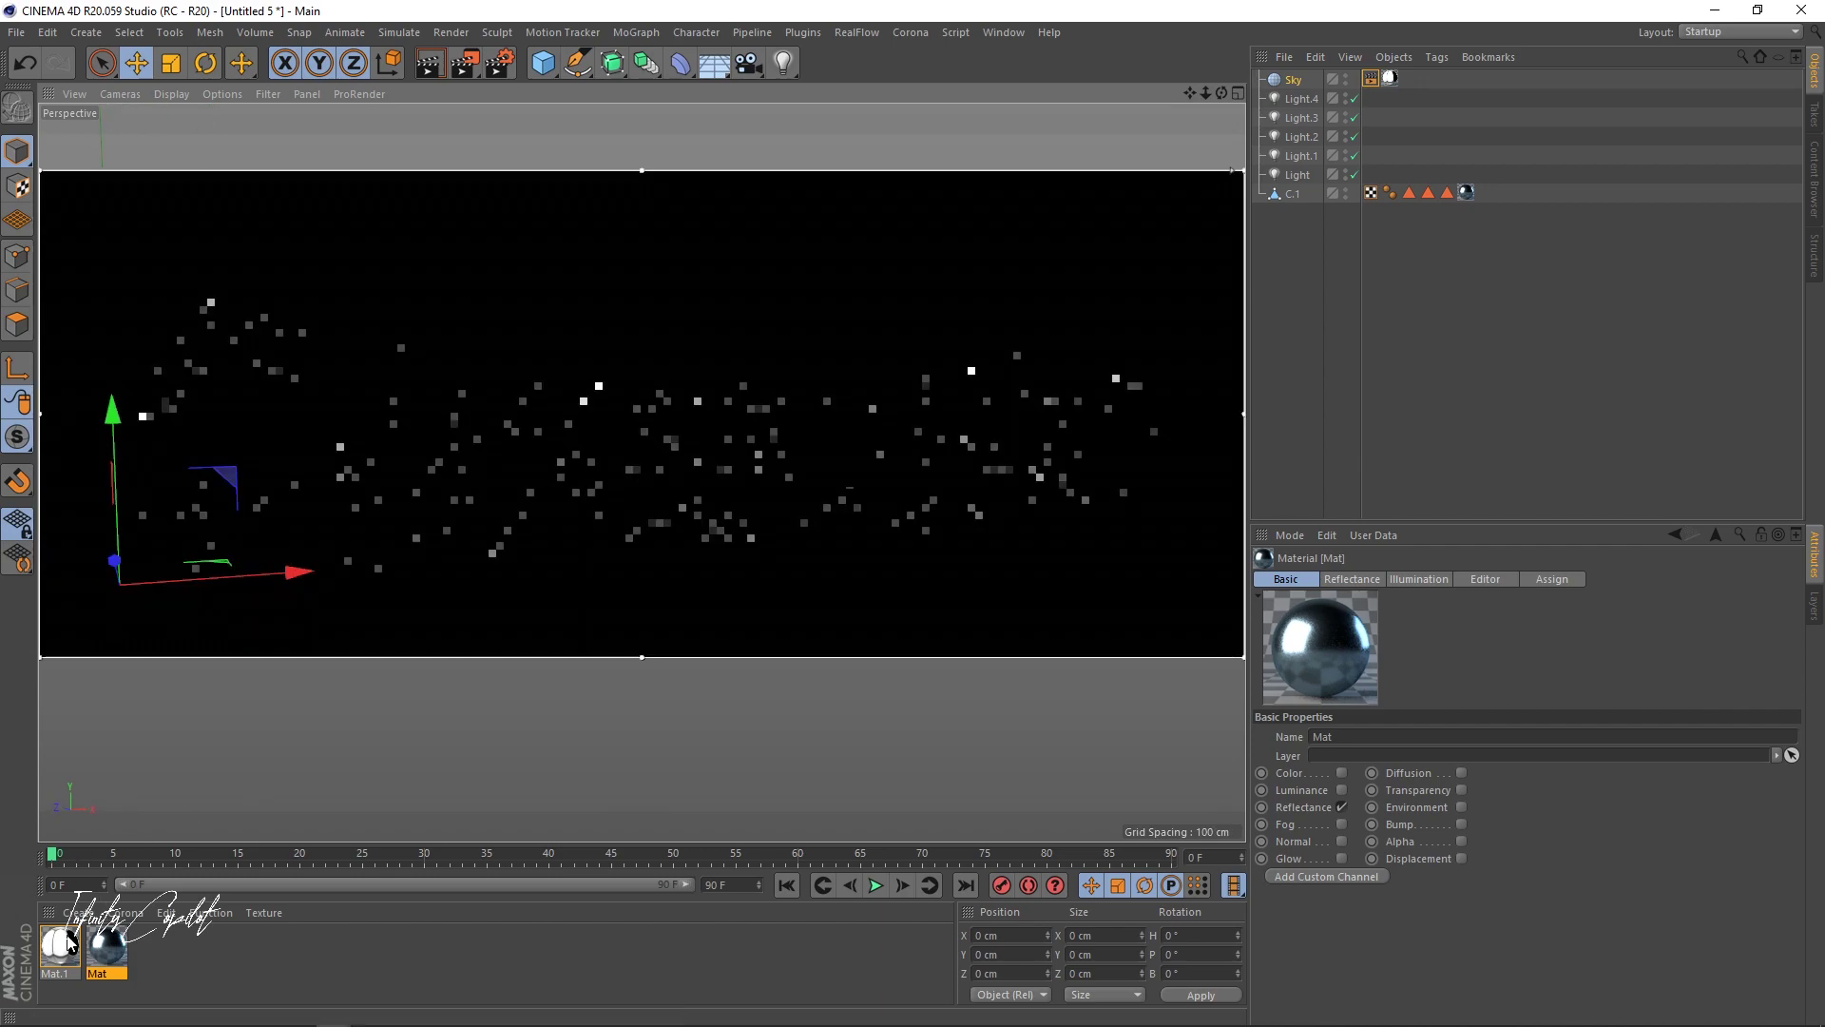
double_click(106, 946)
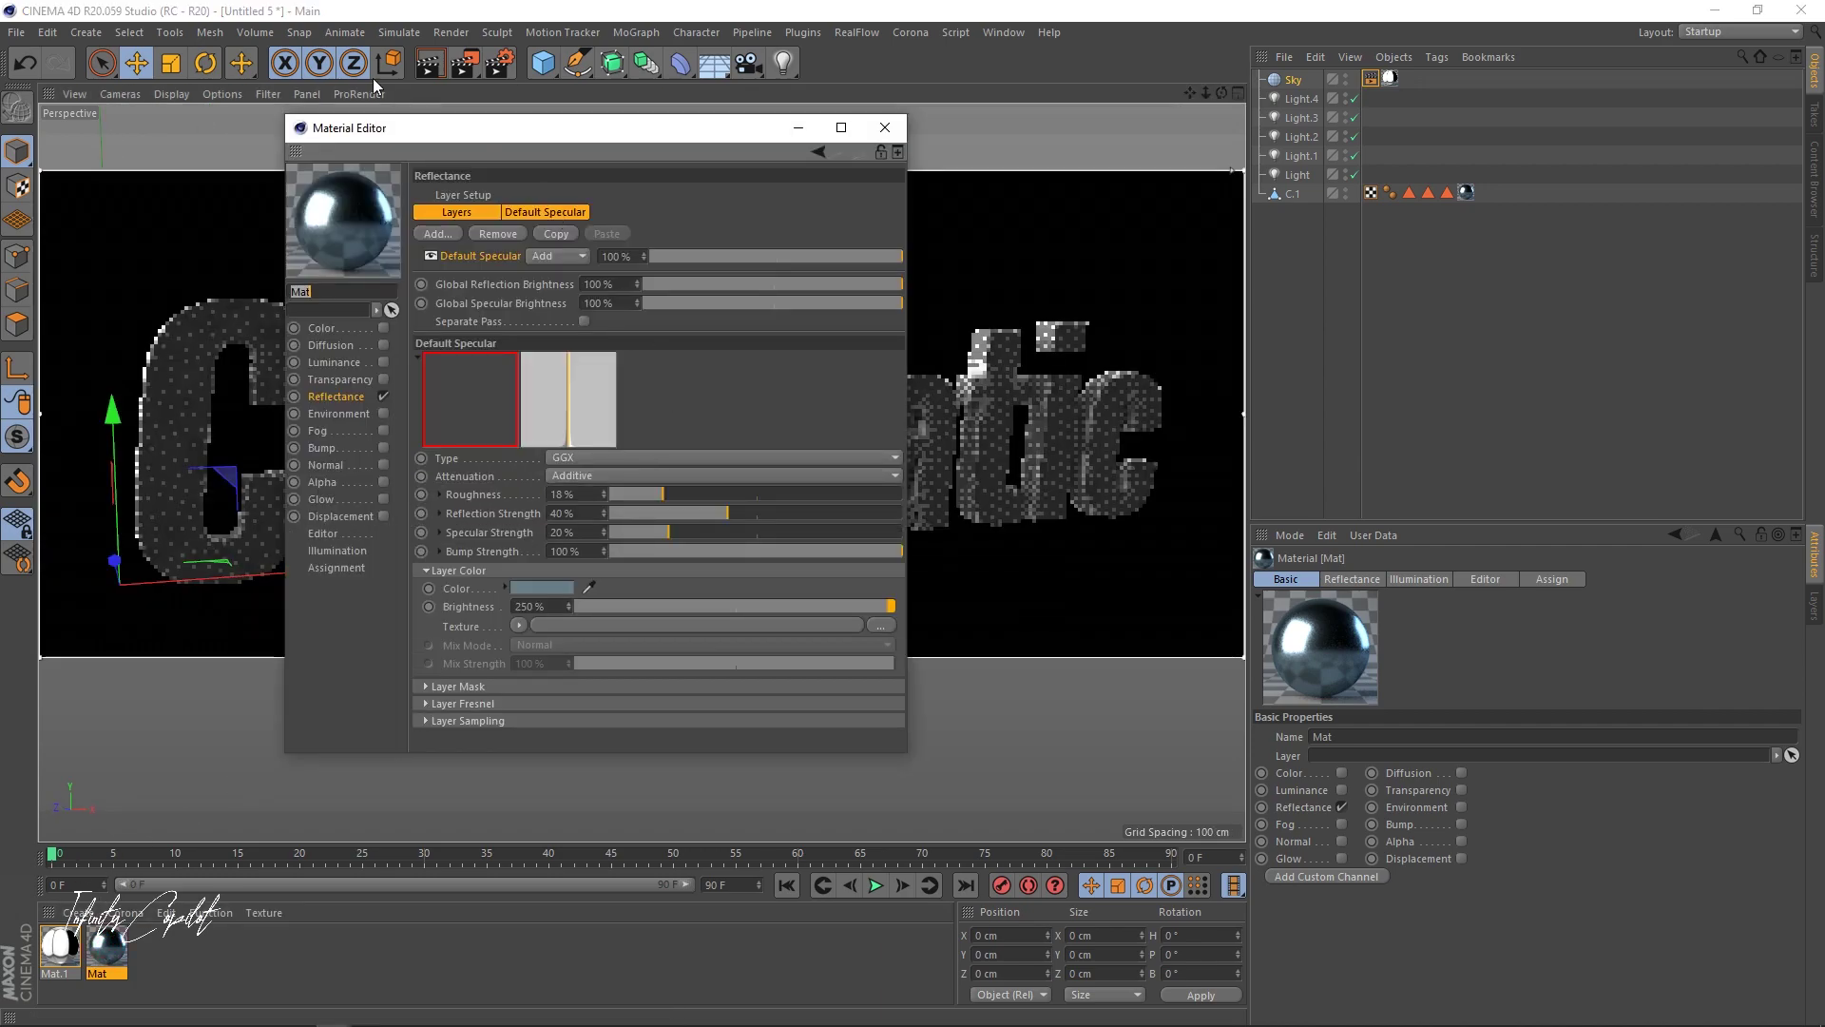
left_click_drag(604, 135, 739, 134)
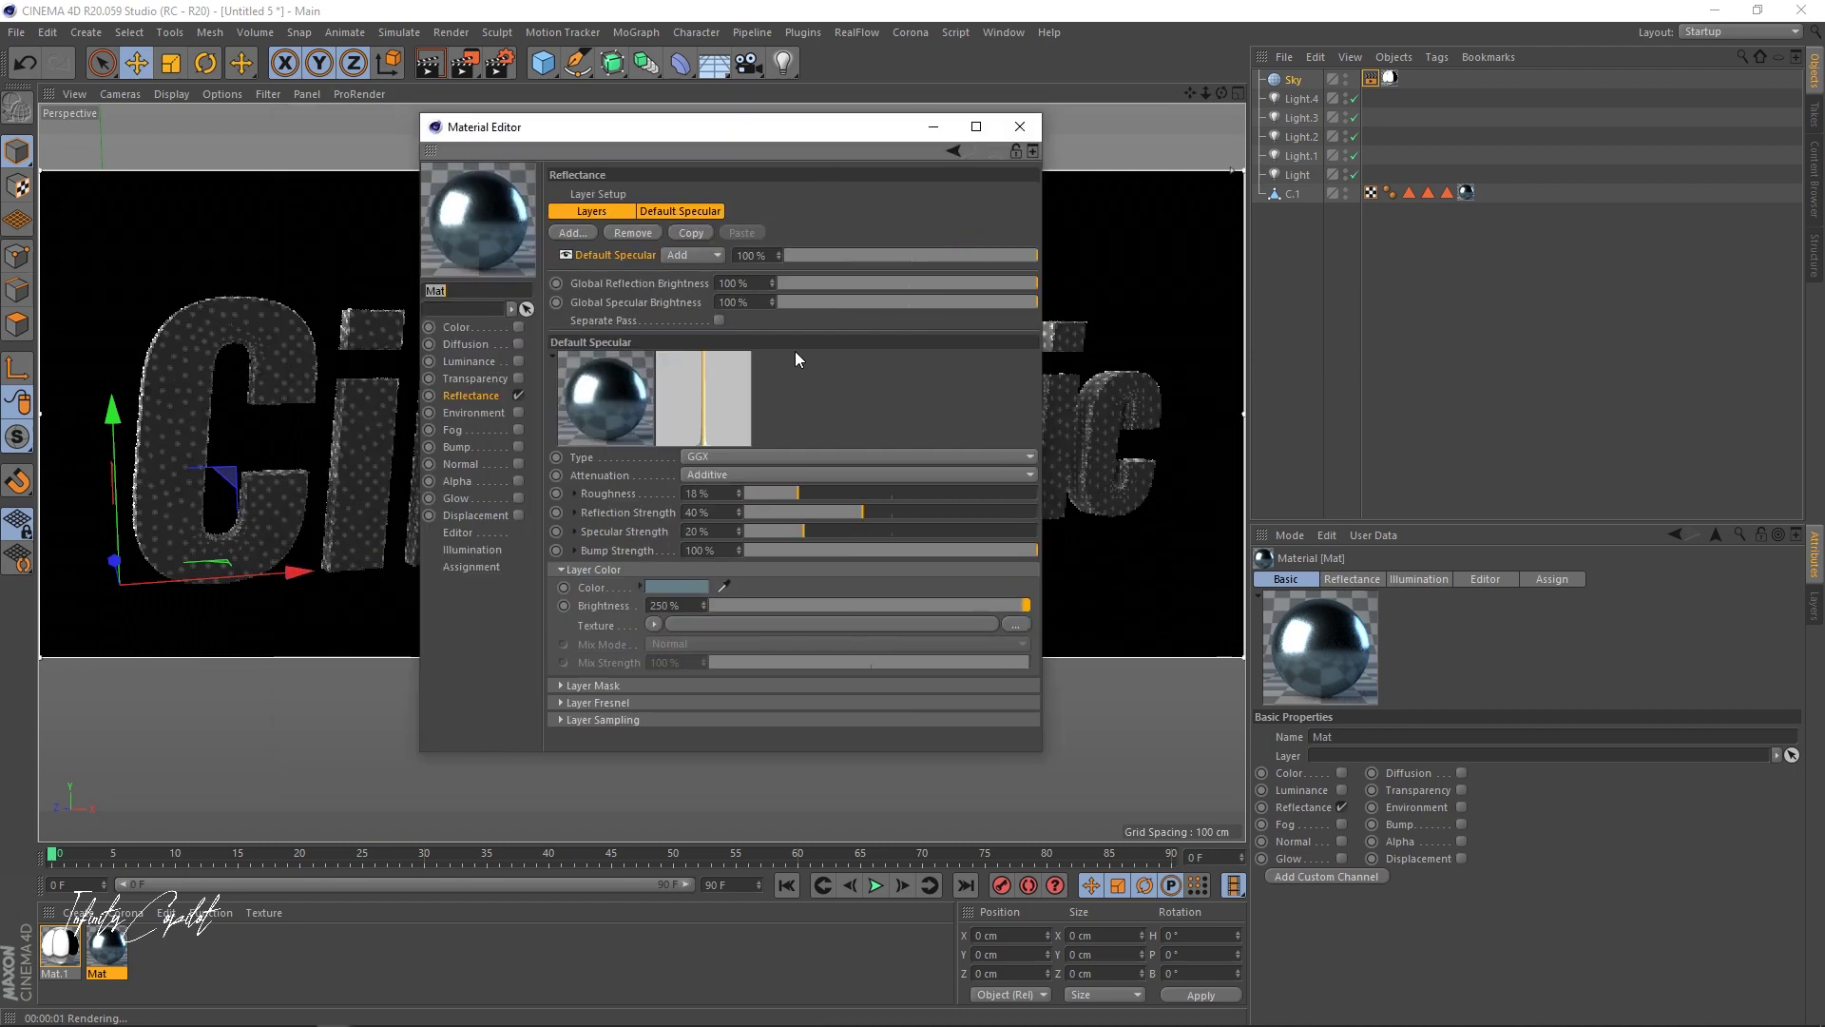
left_click(684, 583)
left_click_drag(771, 618, 818, 618)
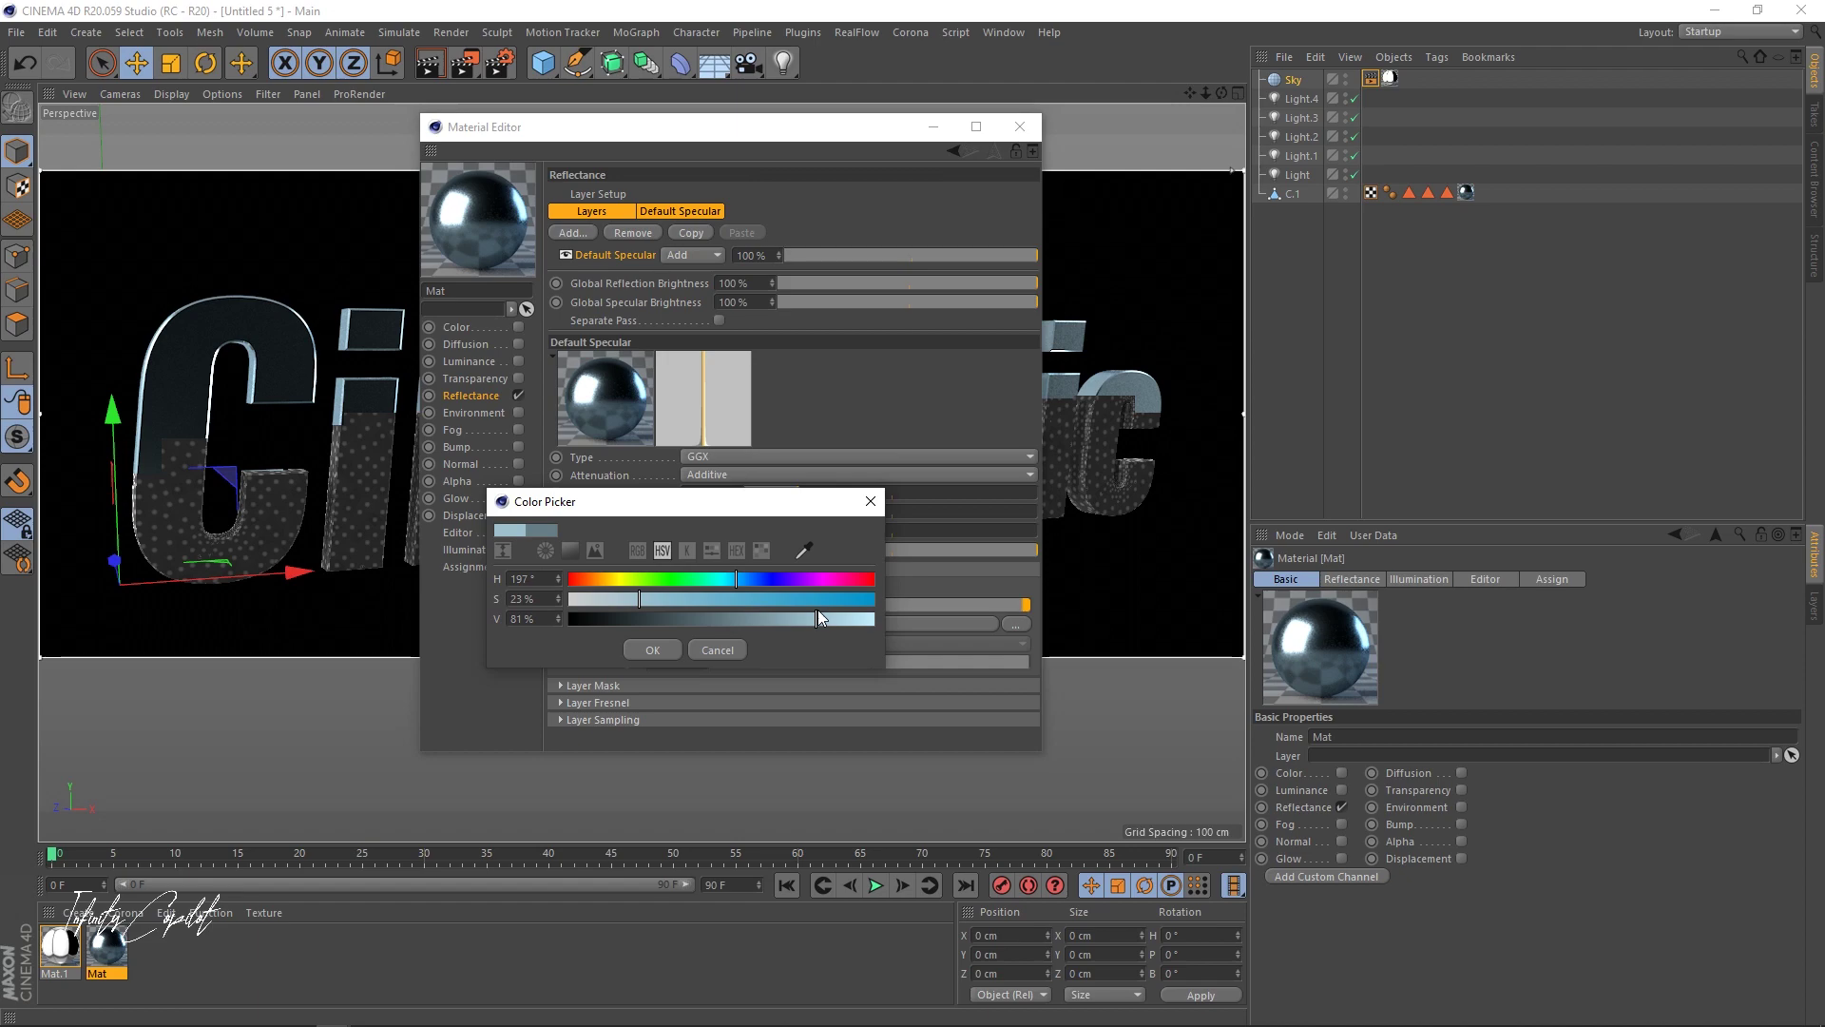
left_click(639, 652)
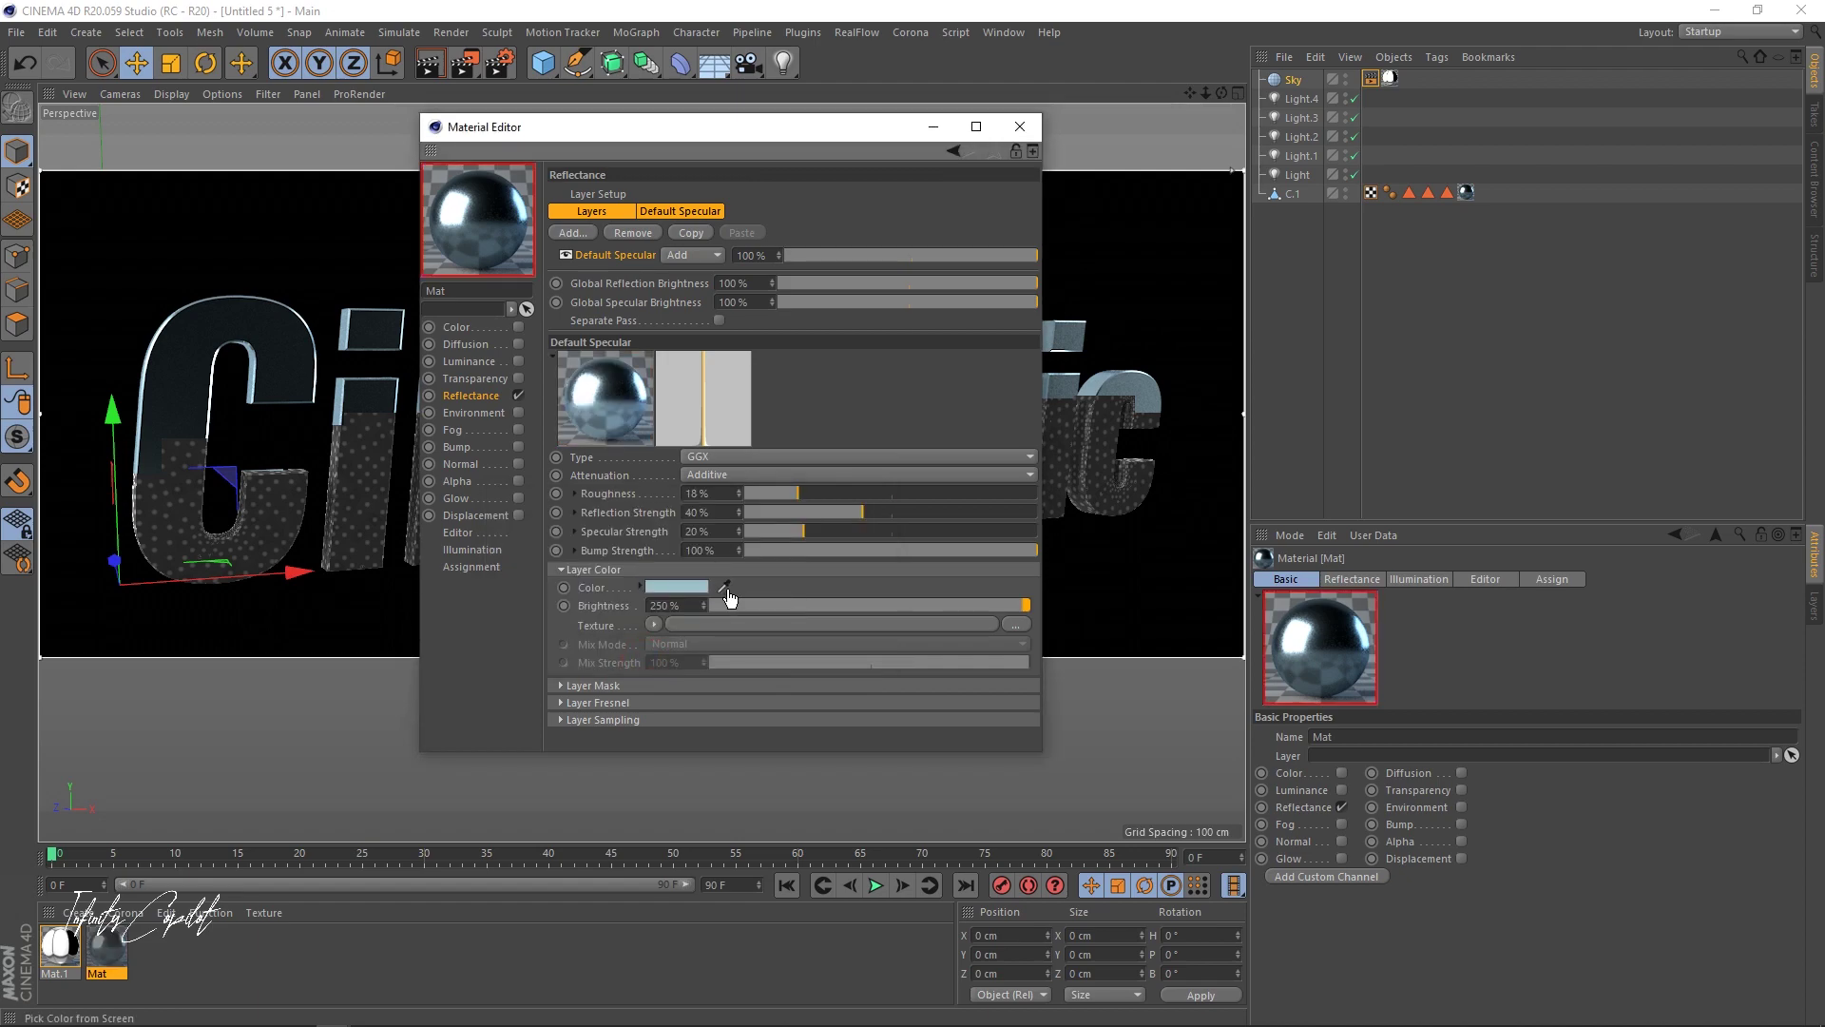
- Set the title material's Roughness to 25% and Reflection Strength to 38%, and render the view to check it
left_click(799, 492)
mouse_move(808, 492)
left_mouse_down()
mouse_move(804, 513)
mouse_move(823, 489)
mouse_move(810, 513)
mouse_move(802, 494)
mouse_move(840, 512)
mouse_move(798, 487)
mouse_move(818, 486)
left_mouse_up()
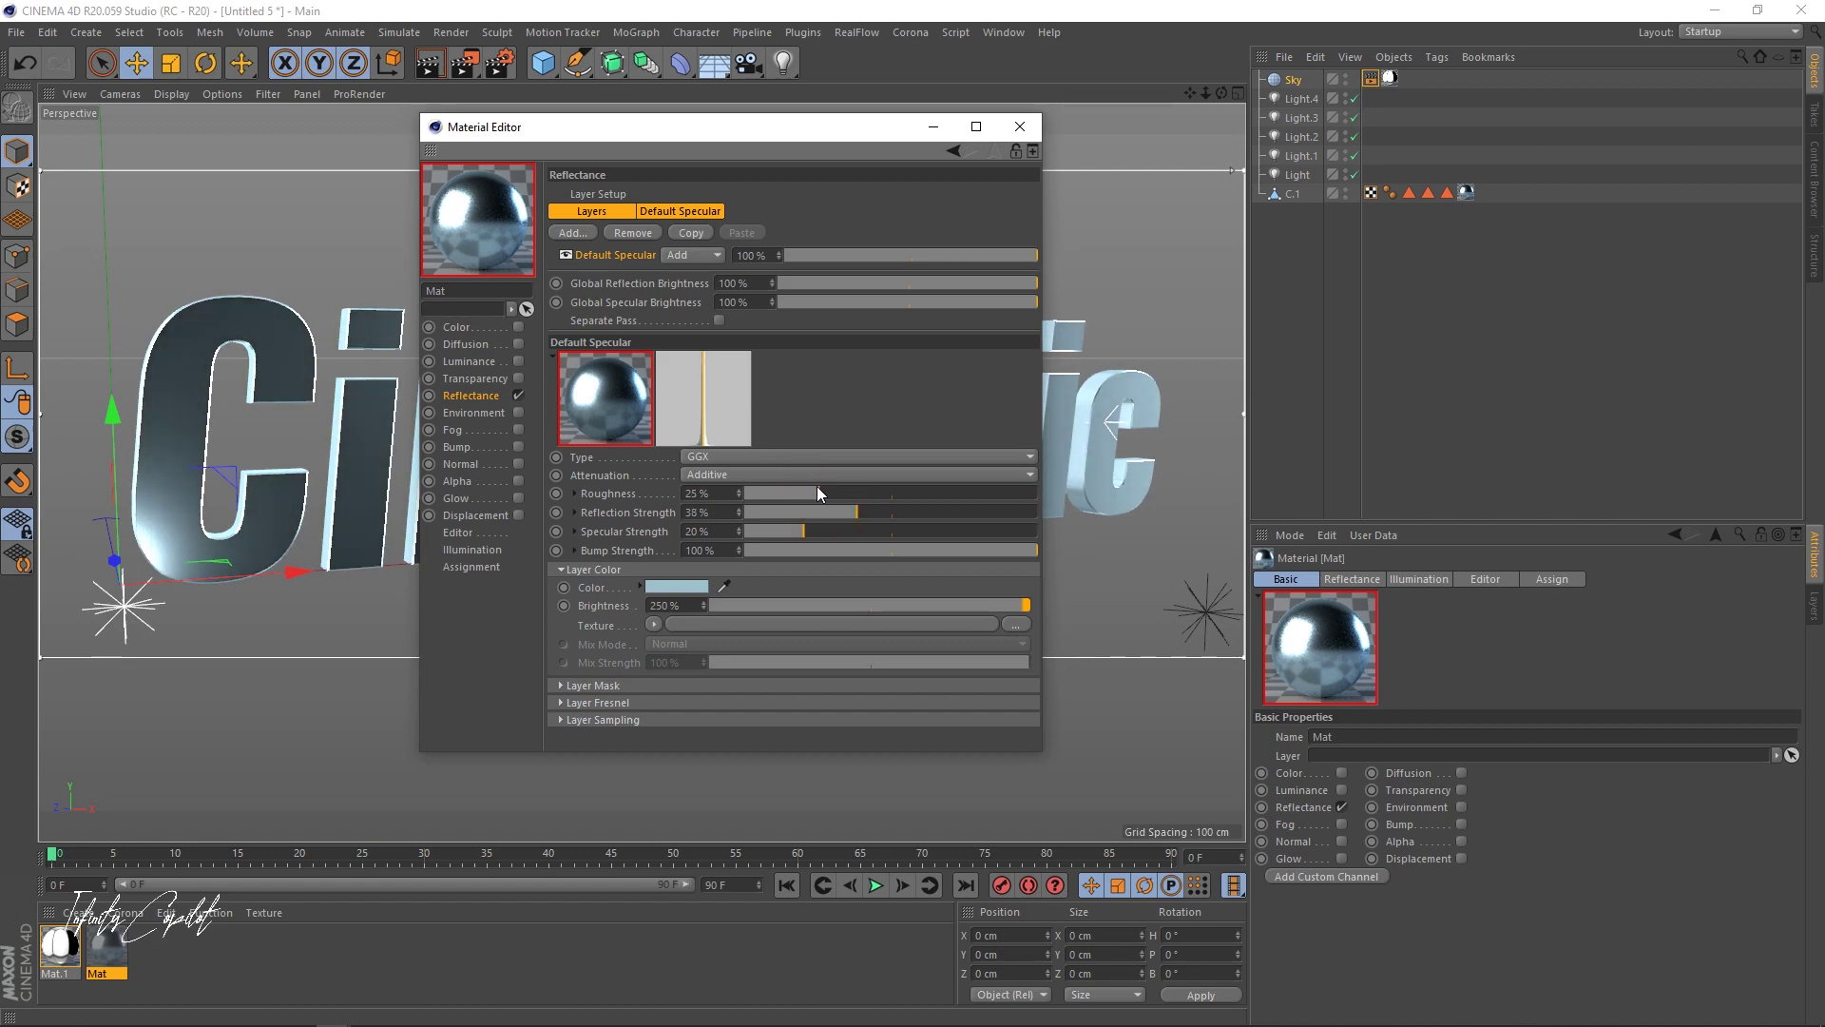
left_click(1019, 127)
key("ctrl+r")
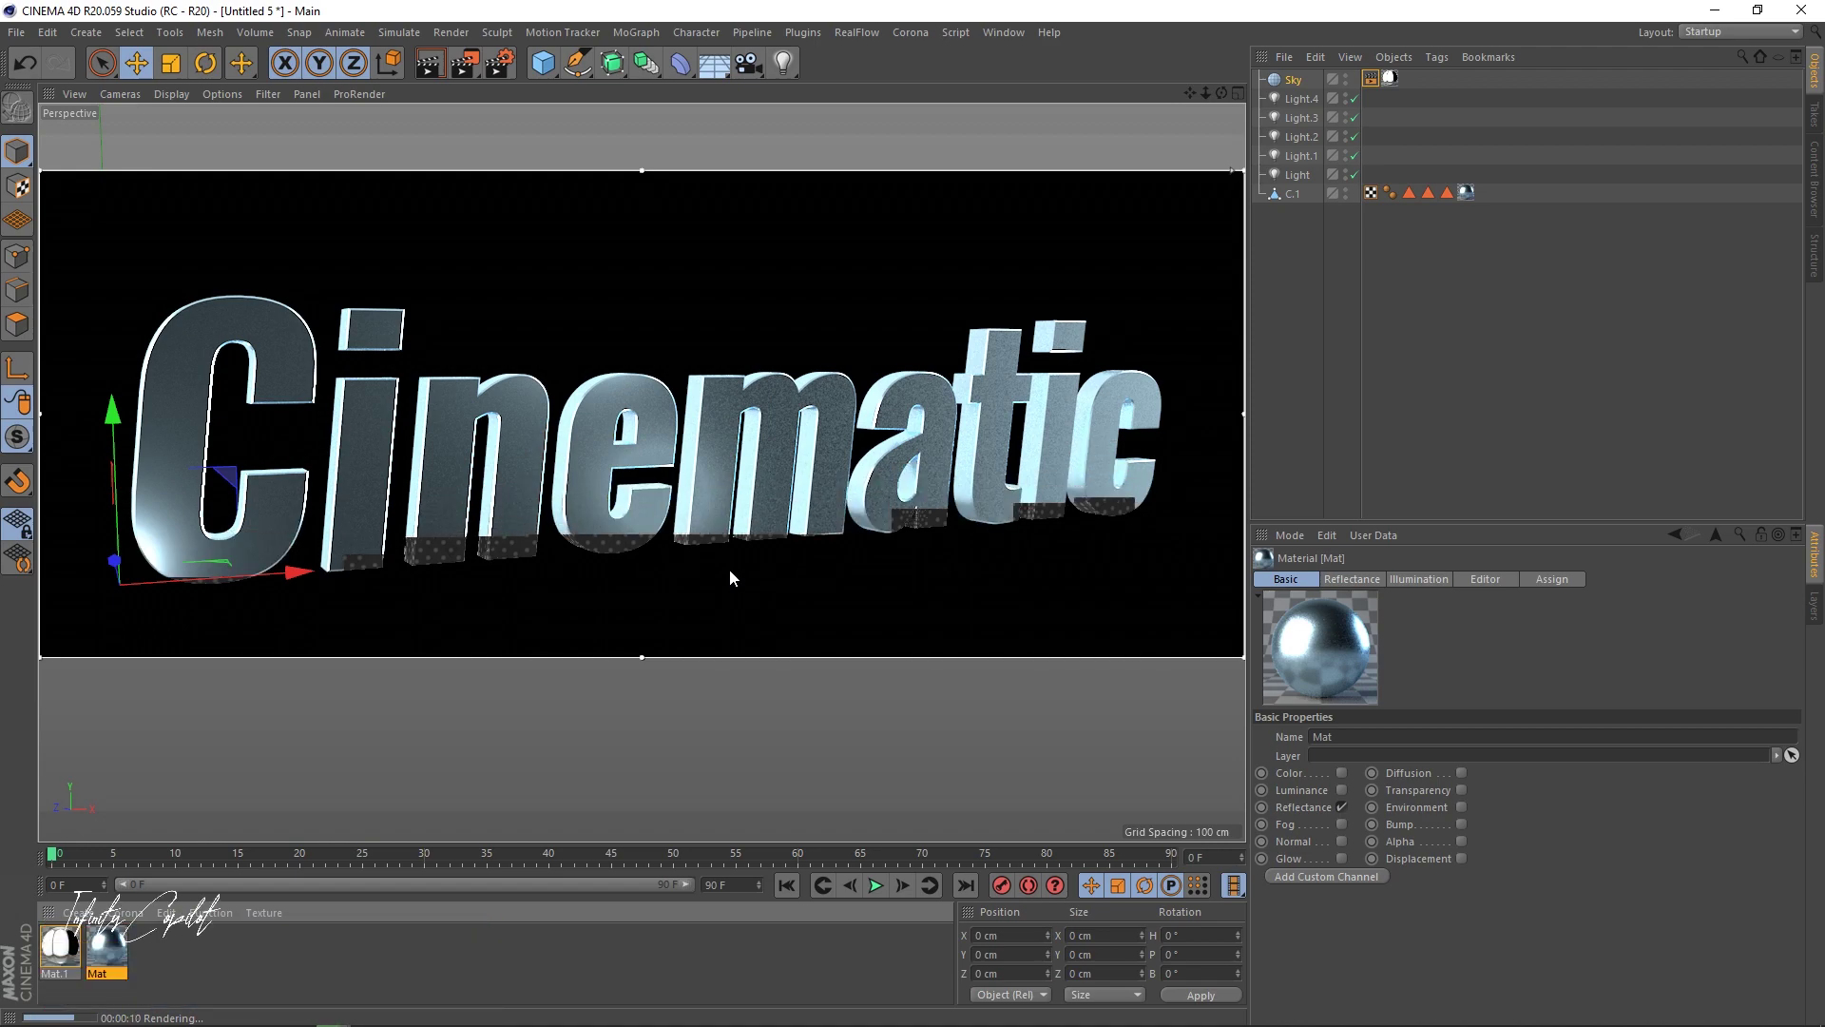
left_click(239, 960)
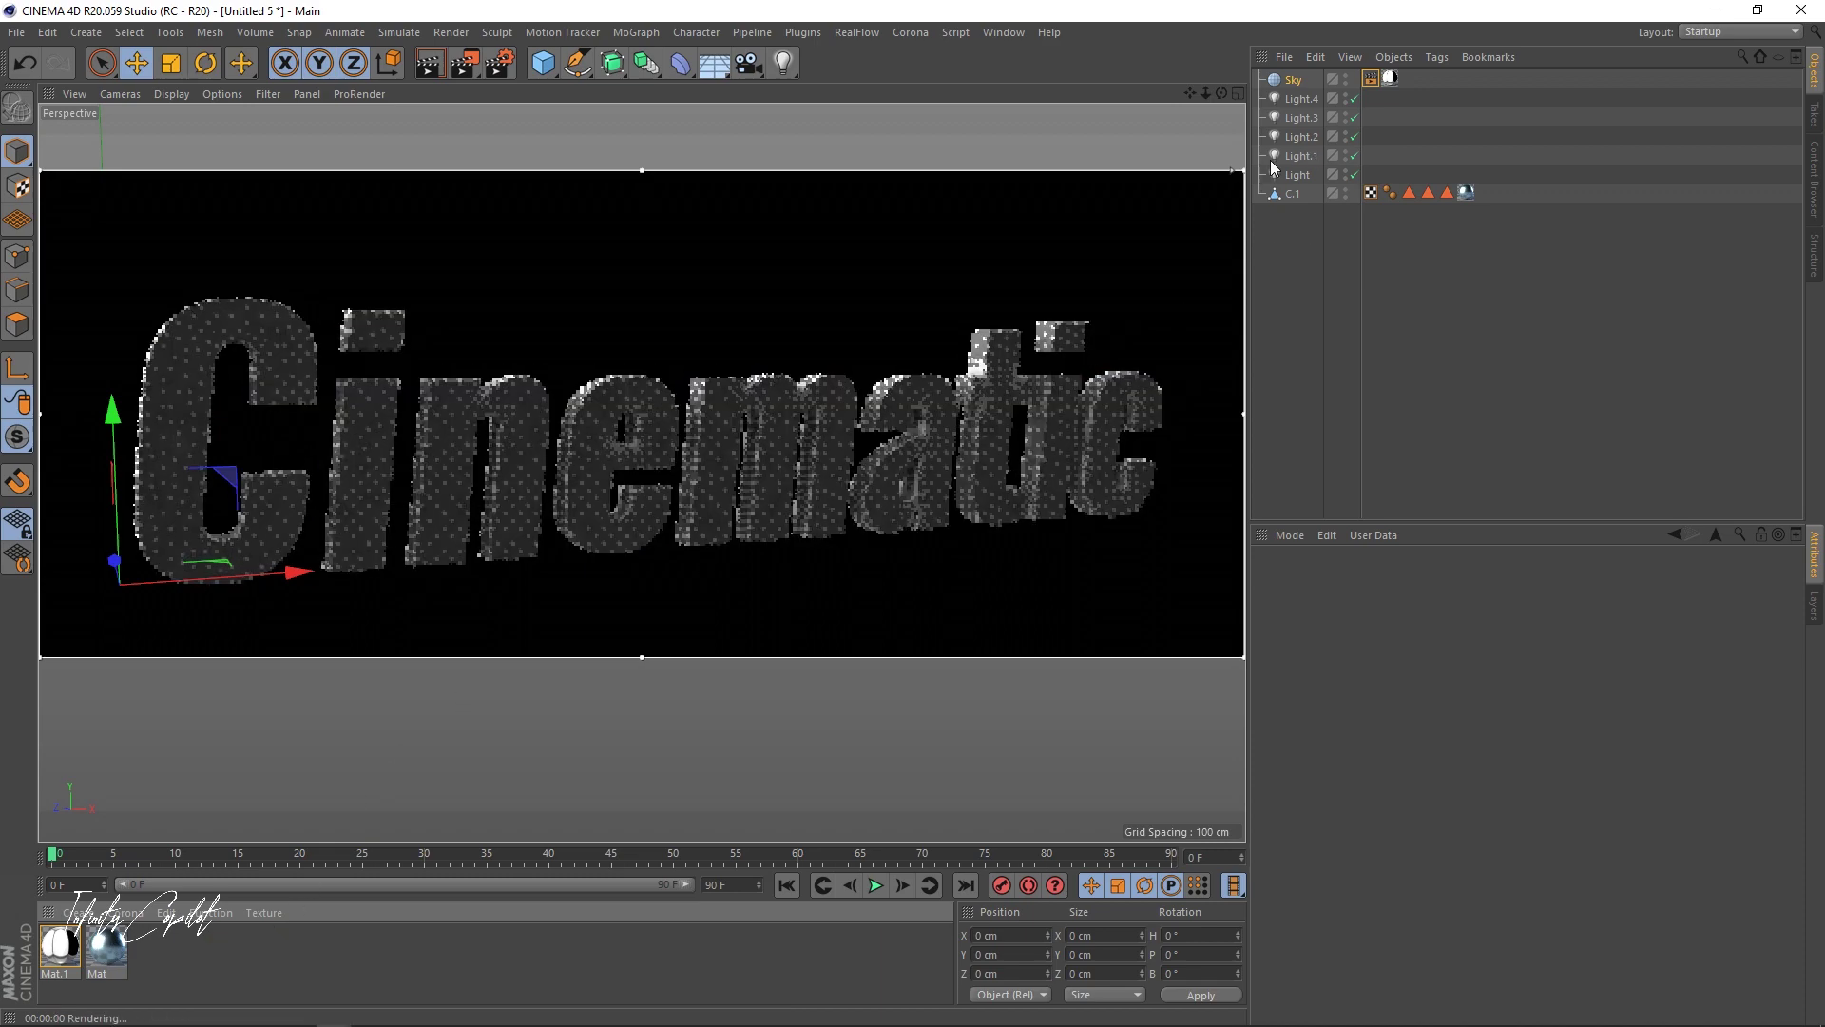
- Replace the sky material's Luminance image with studio033 from Pack 3, without copying it to the project, and render the view
left_click(1389, 78)
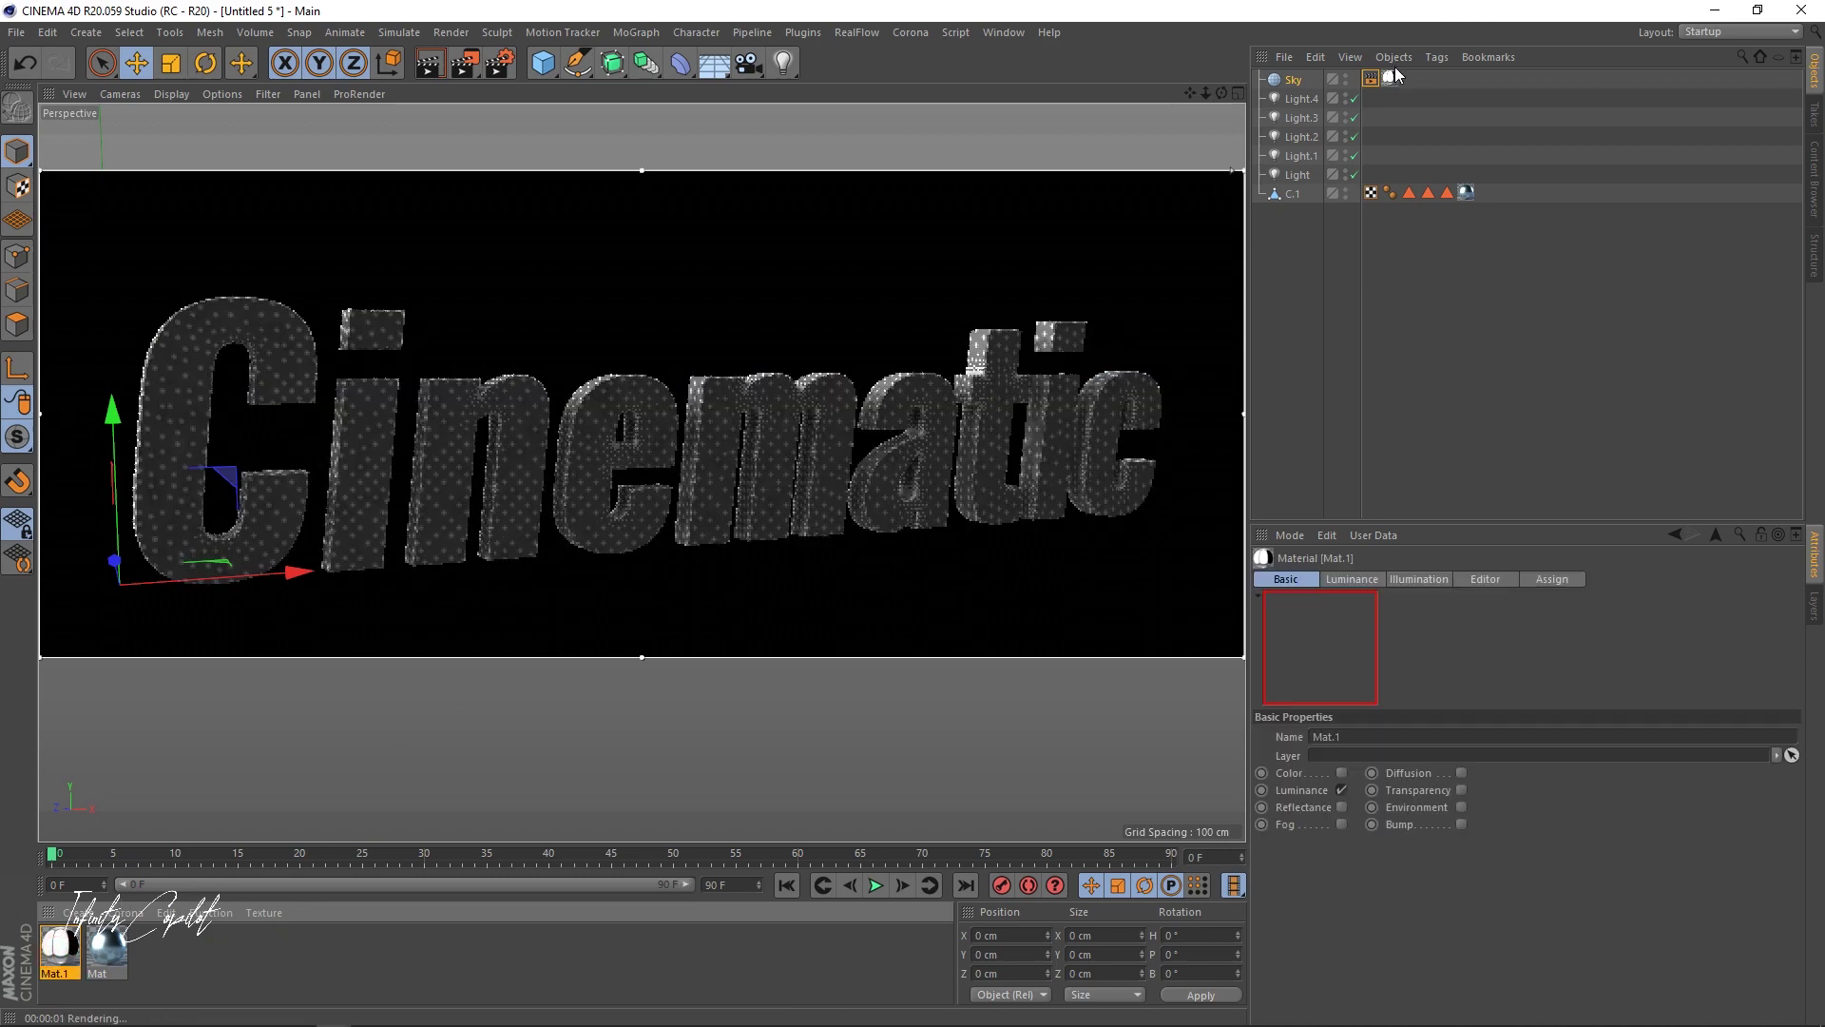
double_click(57, 950)
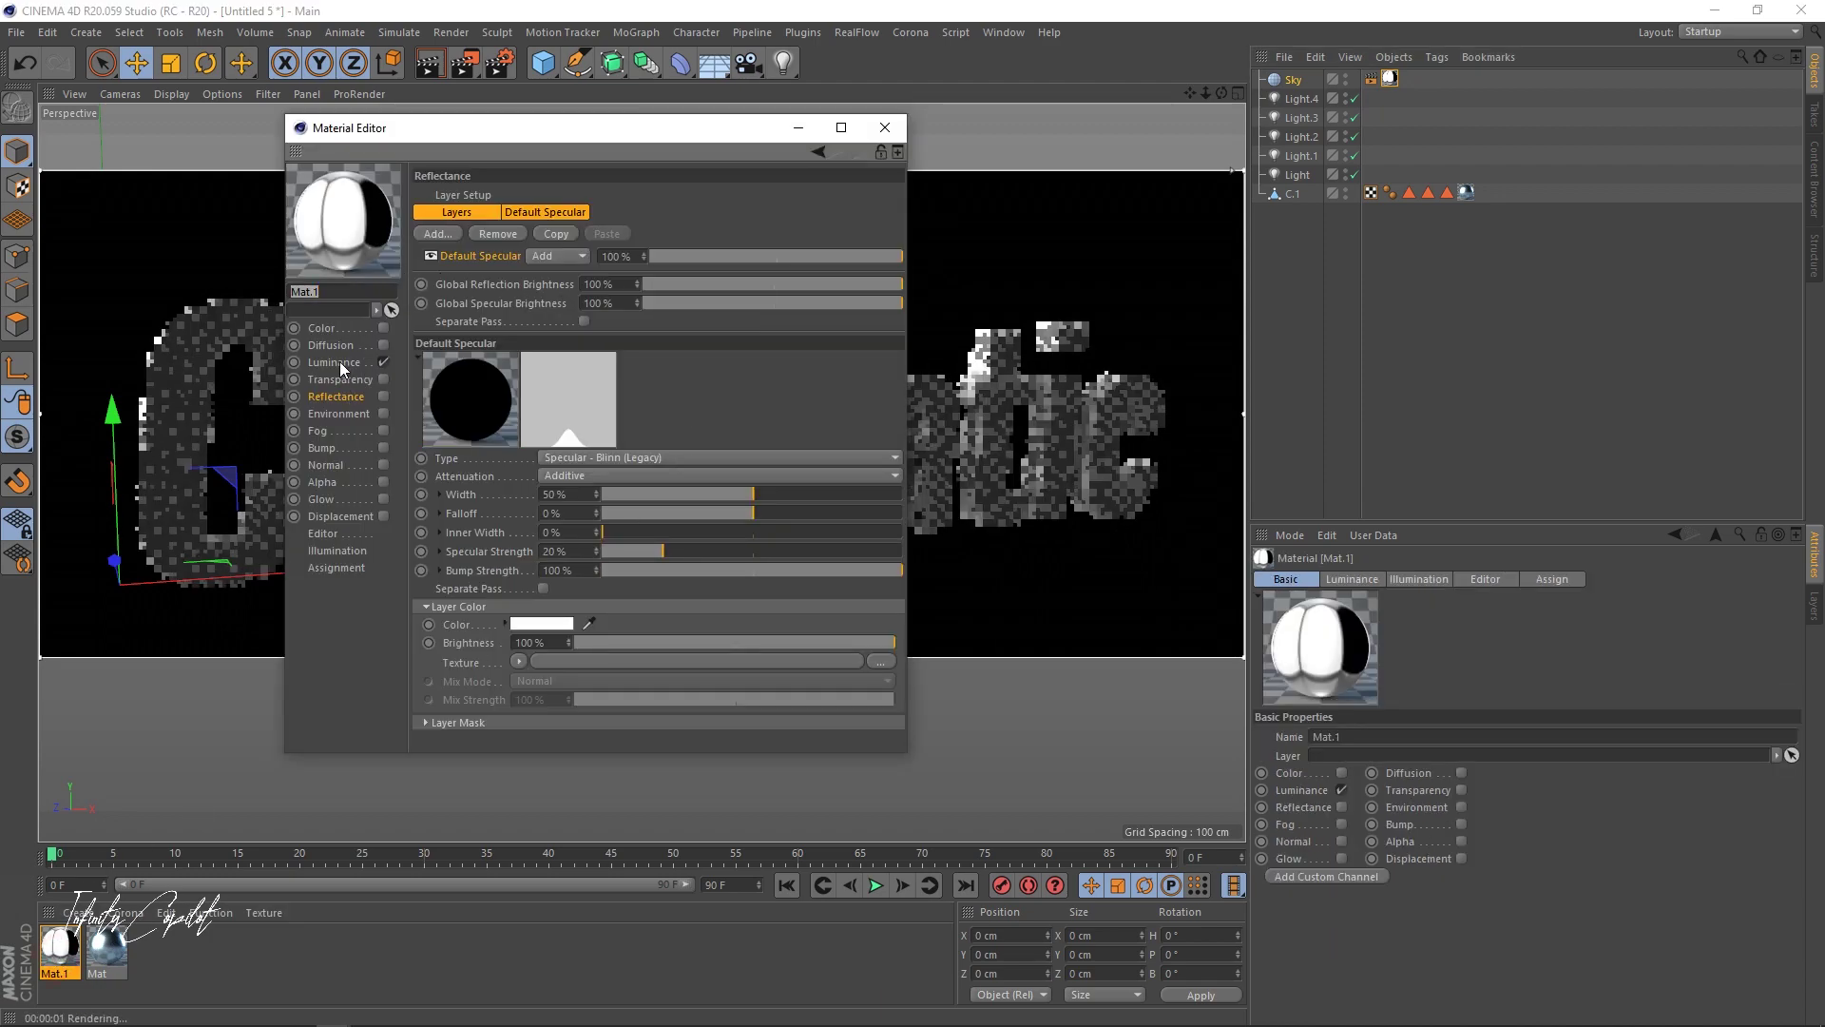
left_click(333, 363)
left_click(525, 364)
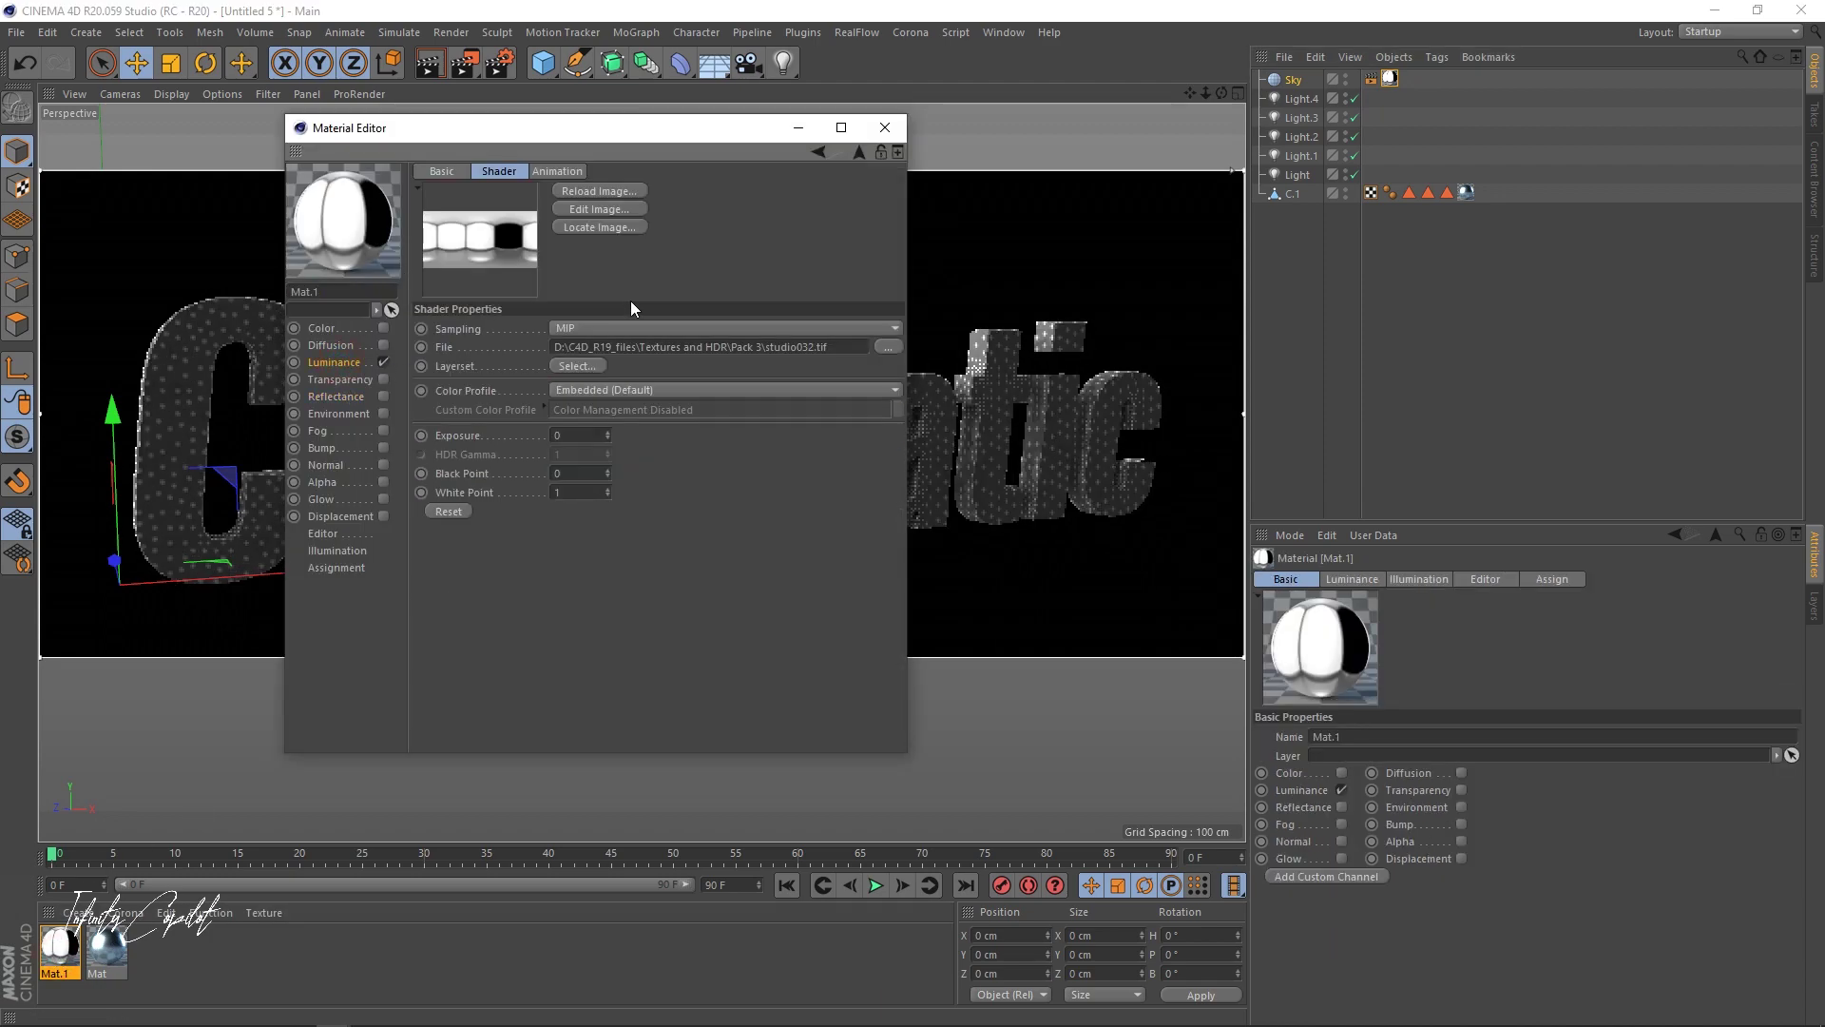
left_click(888, 346)
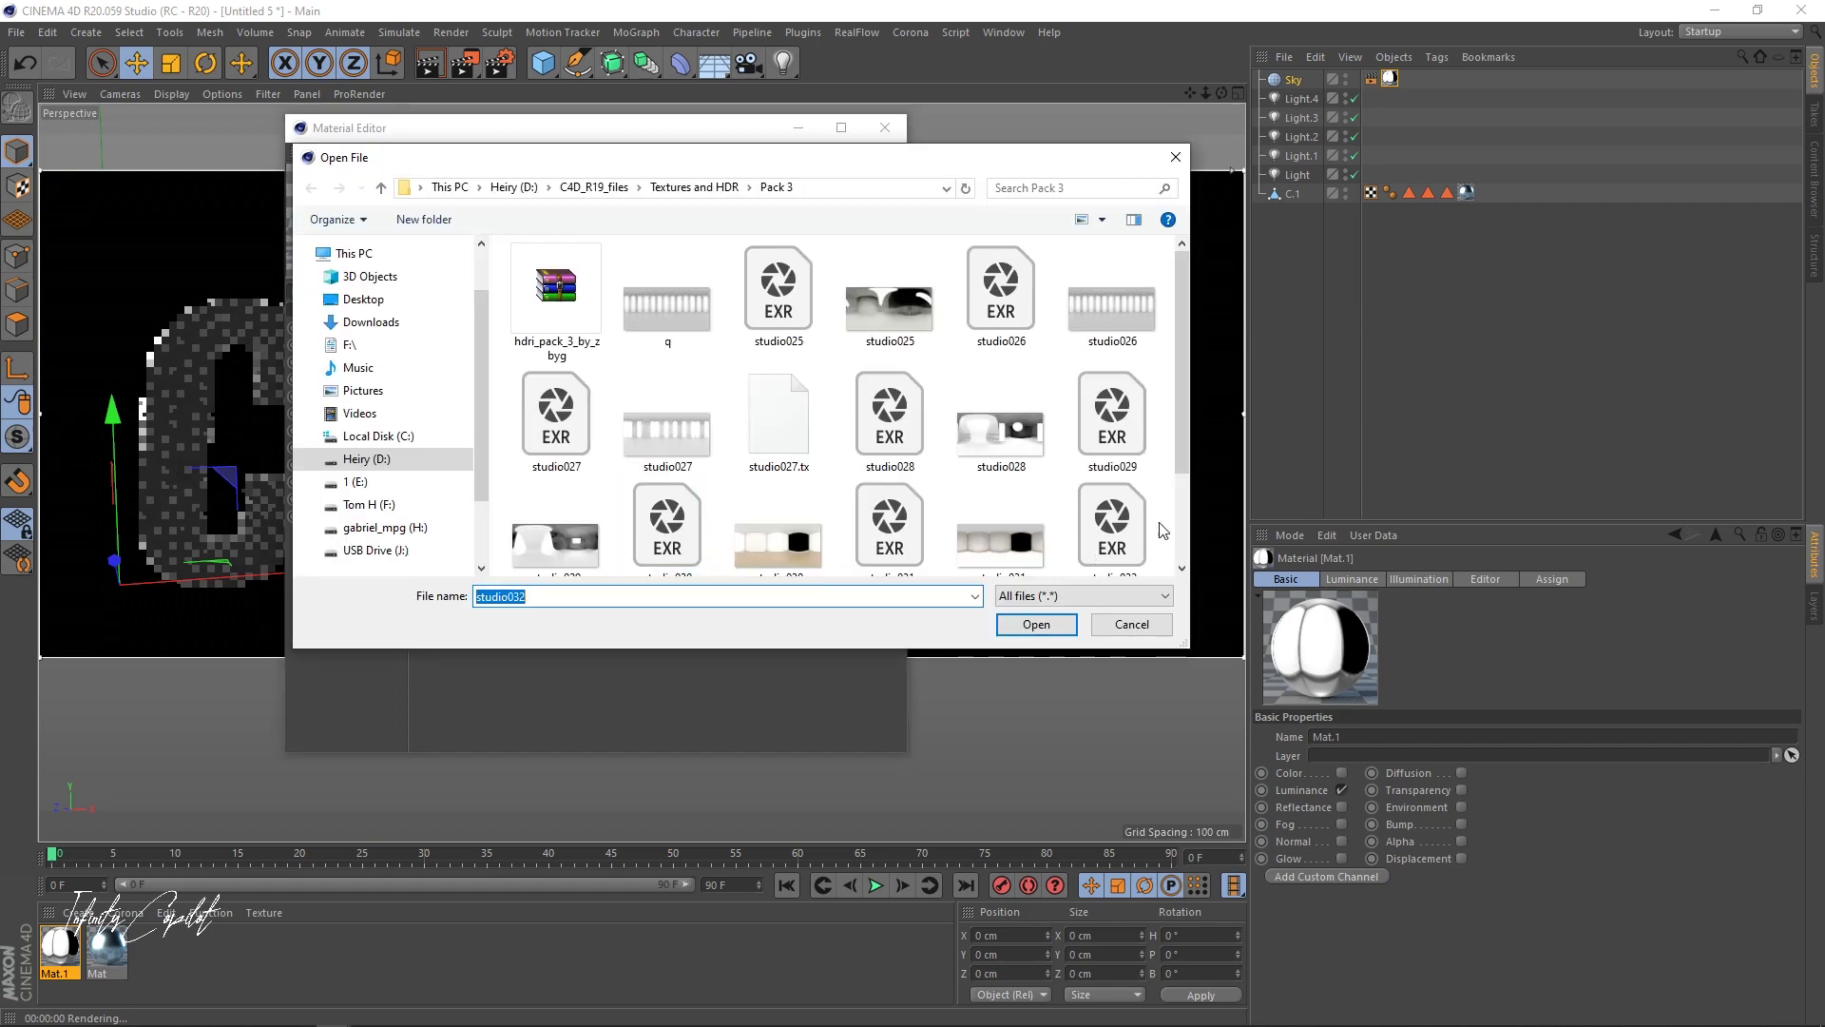
left_click_drag(1185, 398, 1185, 411)
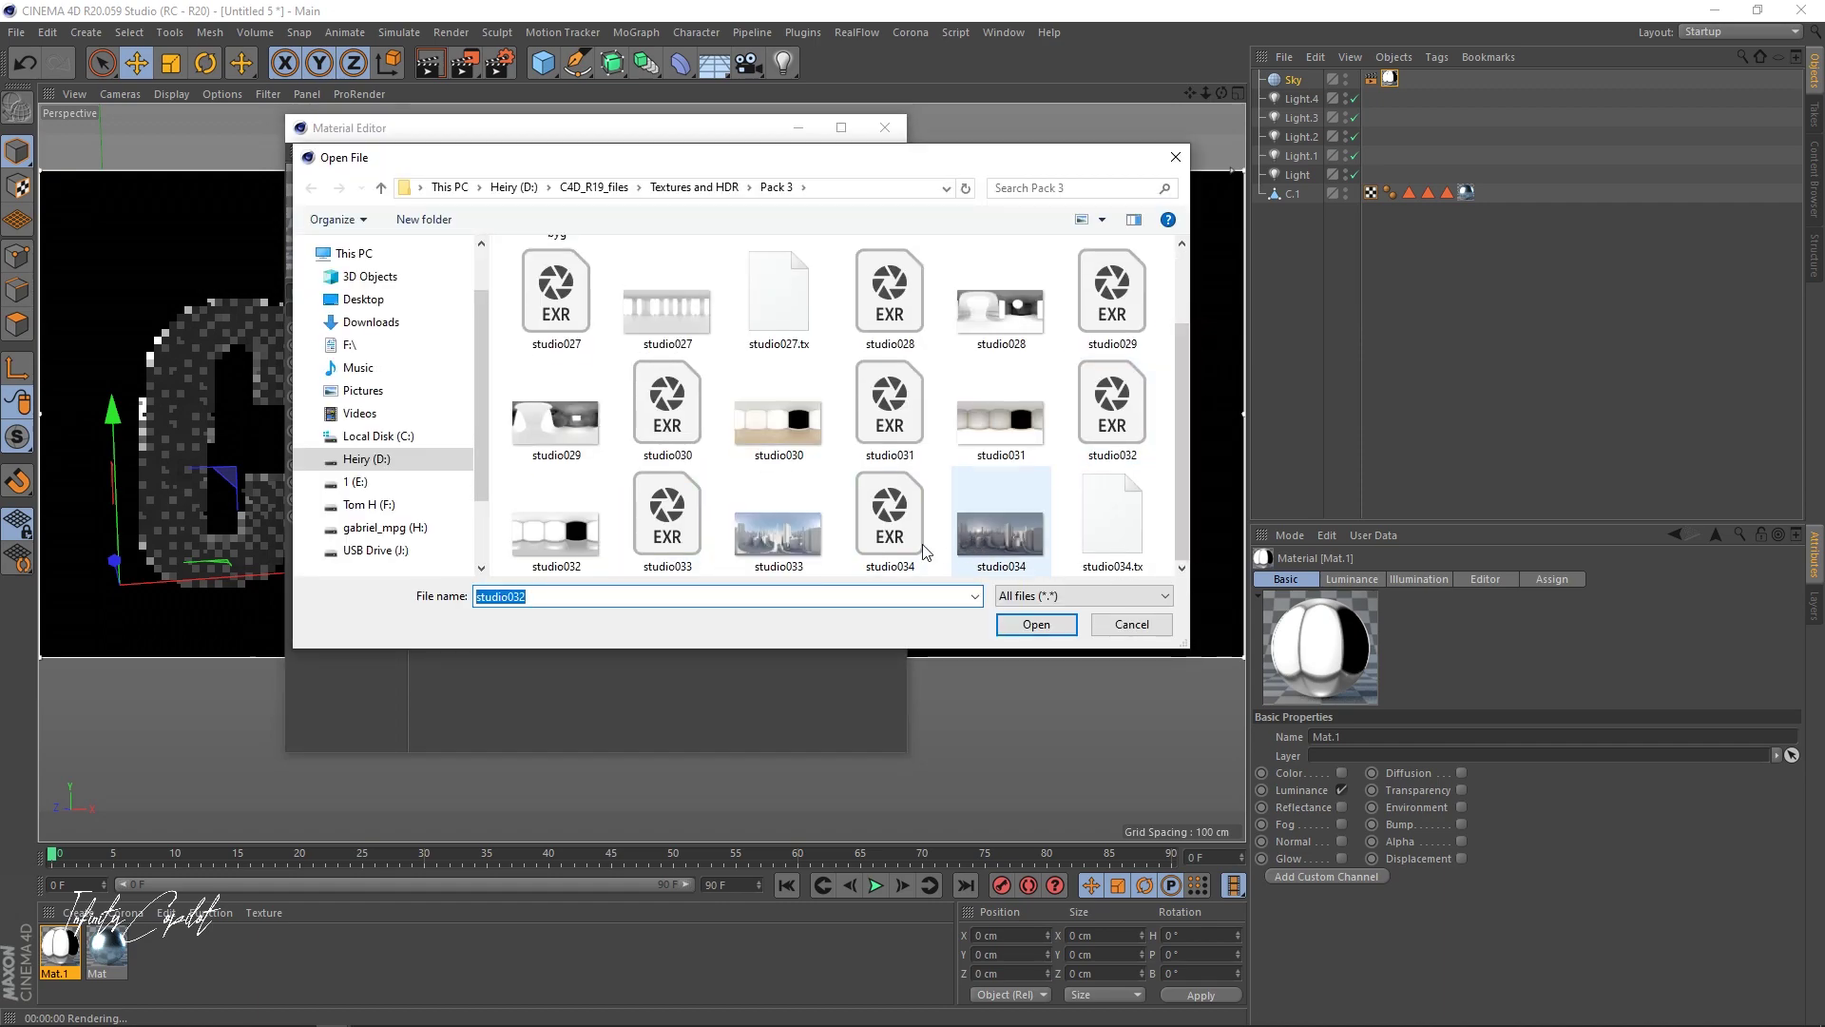
left_click(779, 533)
left_click(1045, 623)
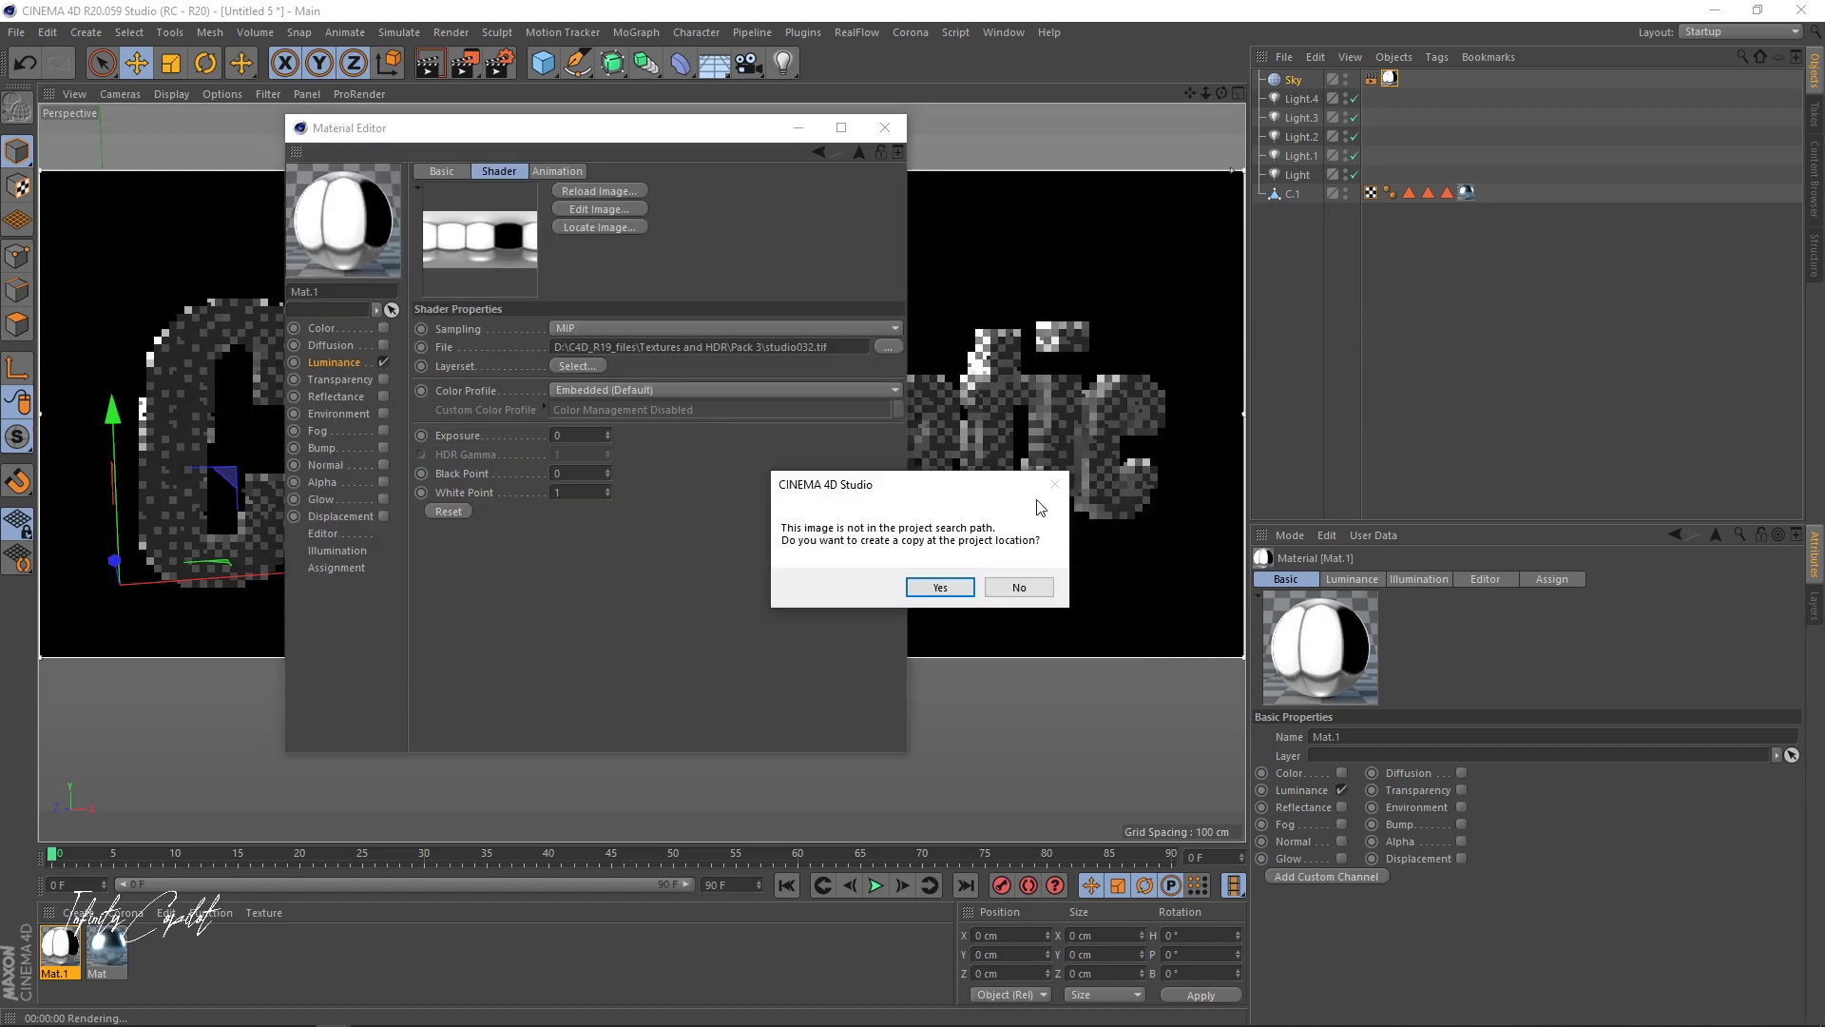
left_click(1017, 587)
left_click(882, 128)
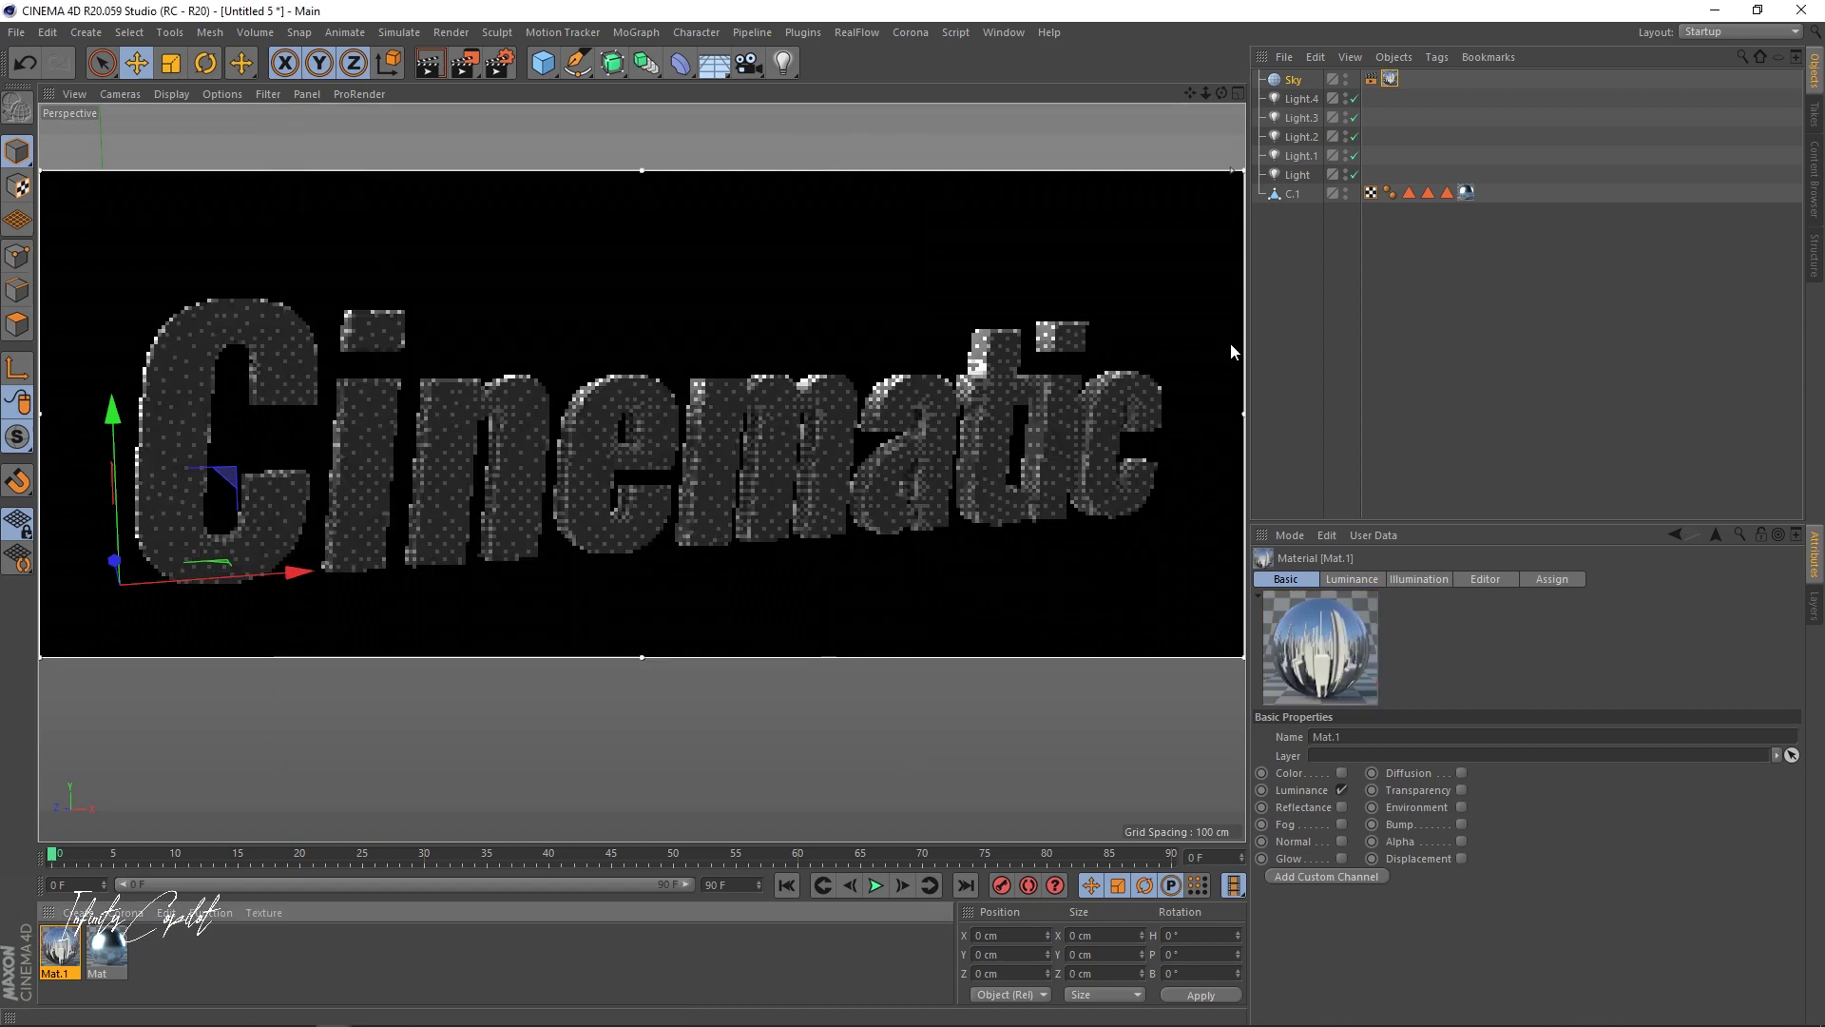
key("ctrl+r")
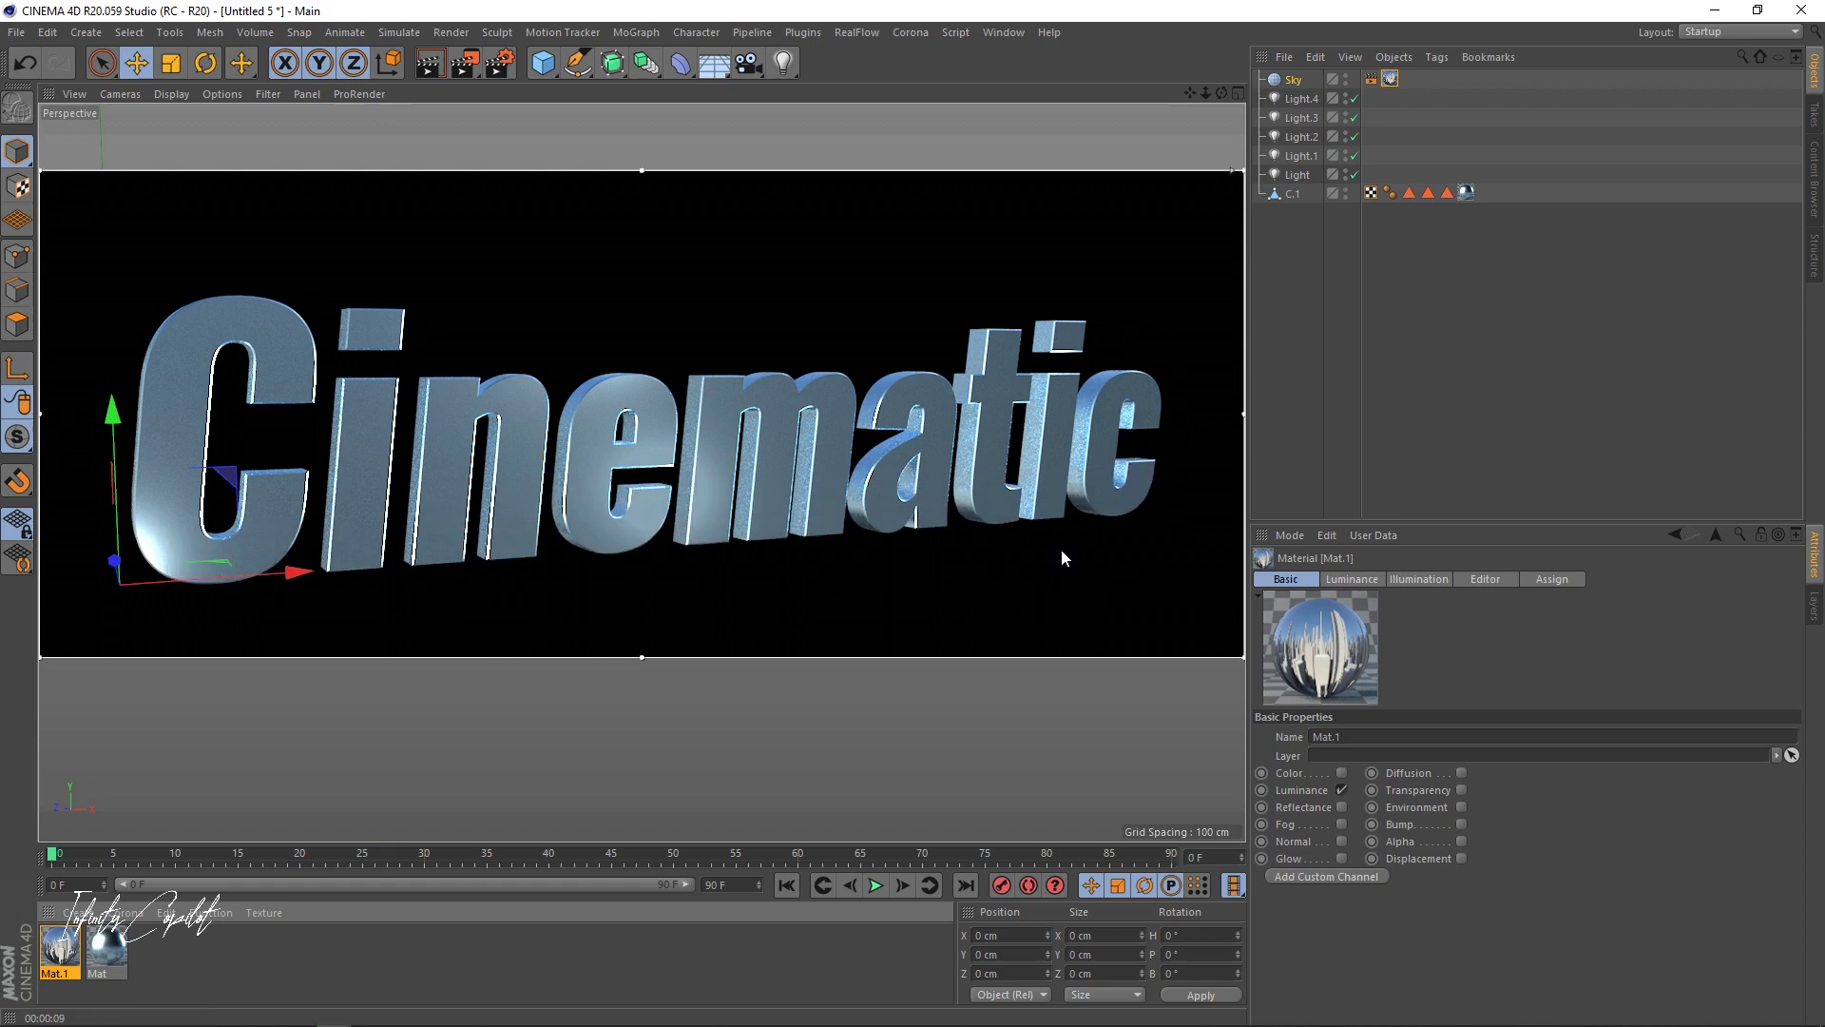
left_click(521, 958)
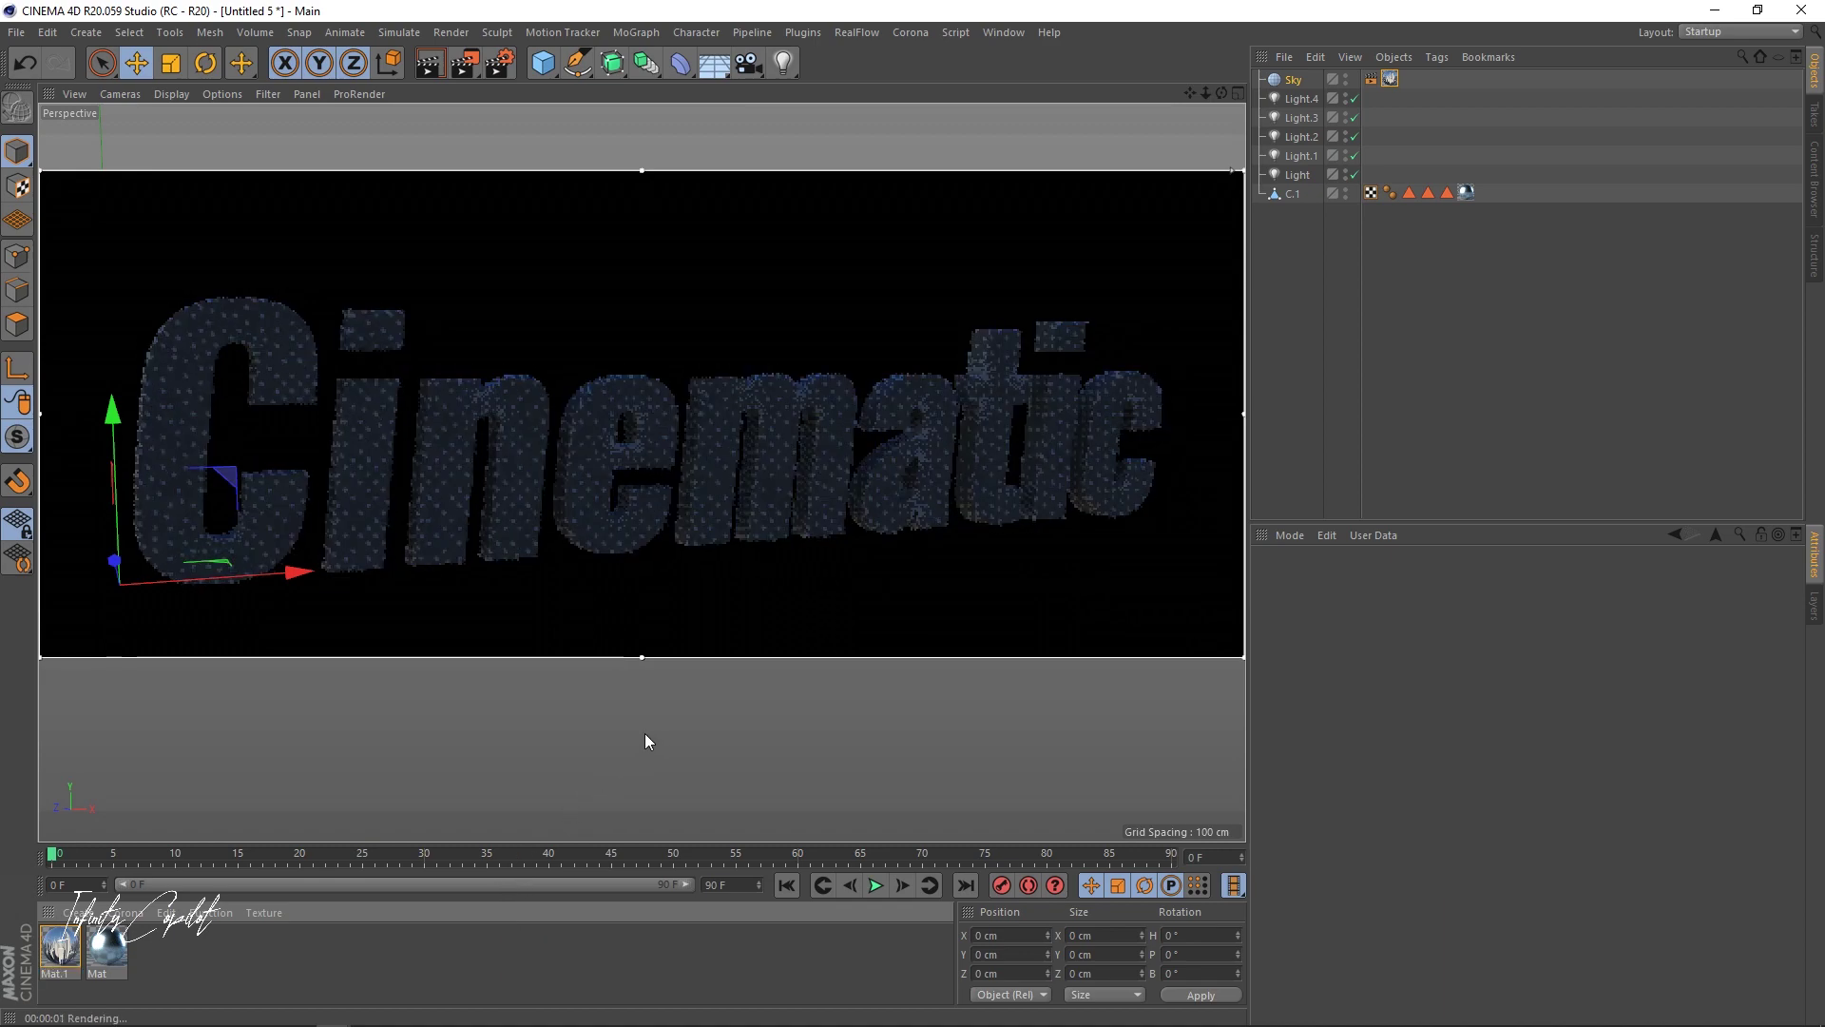
- Set the render output to 1920 × 1080 pixels with a resolution of 150 DPI
key("alt+r")
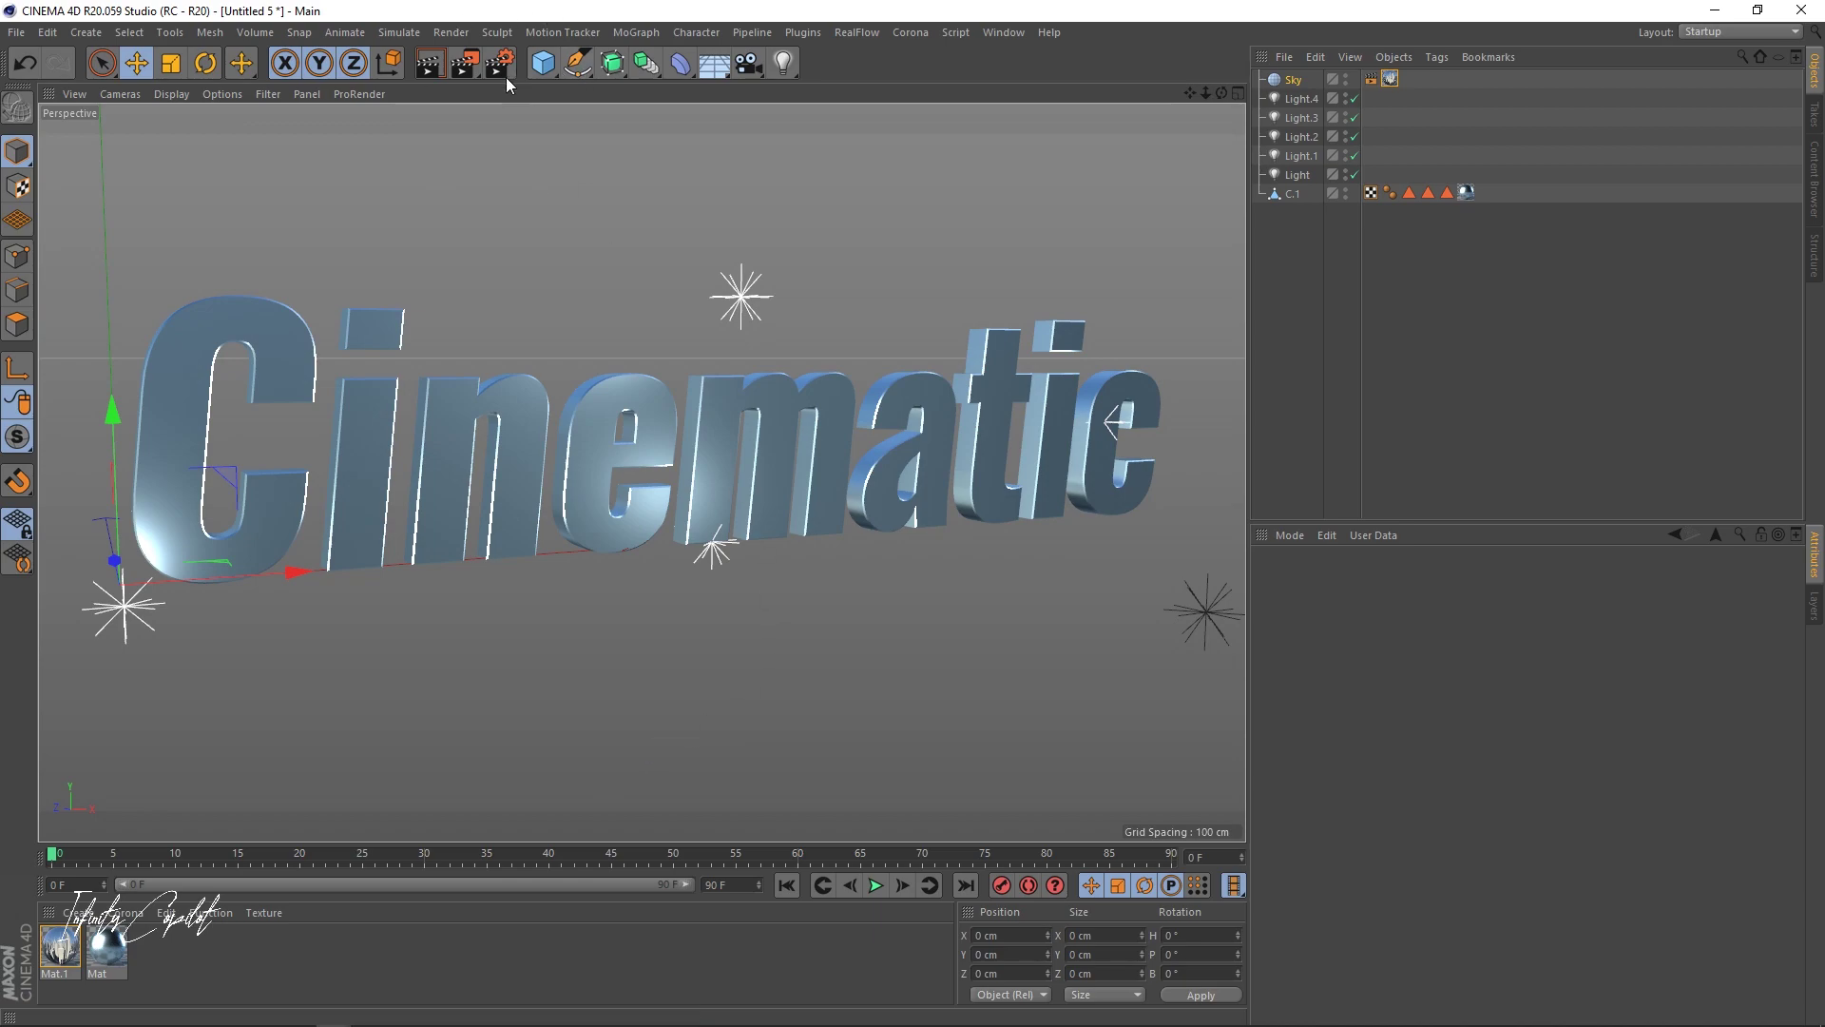
left_click_drag(611, 314, 570, 361, "alt")
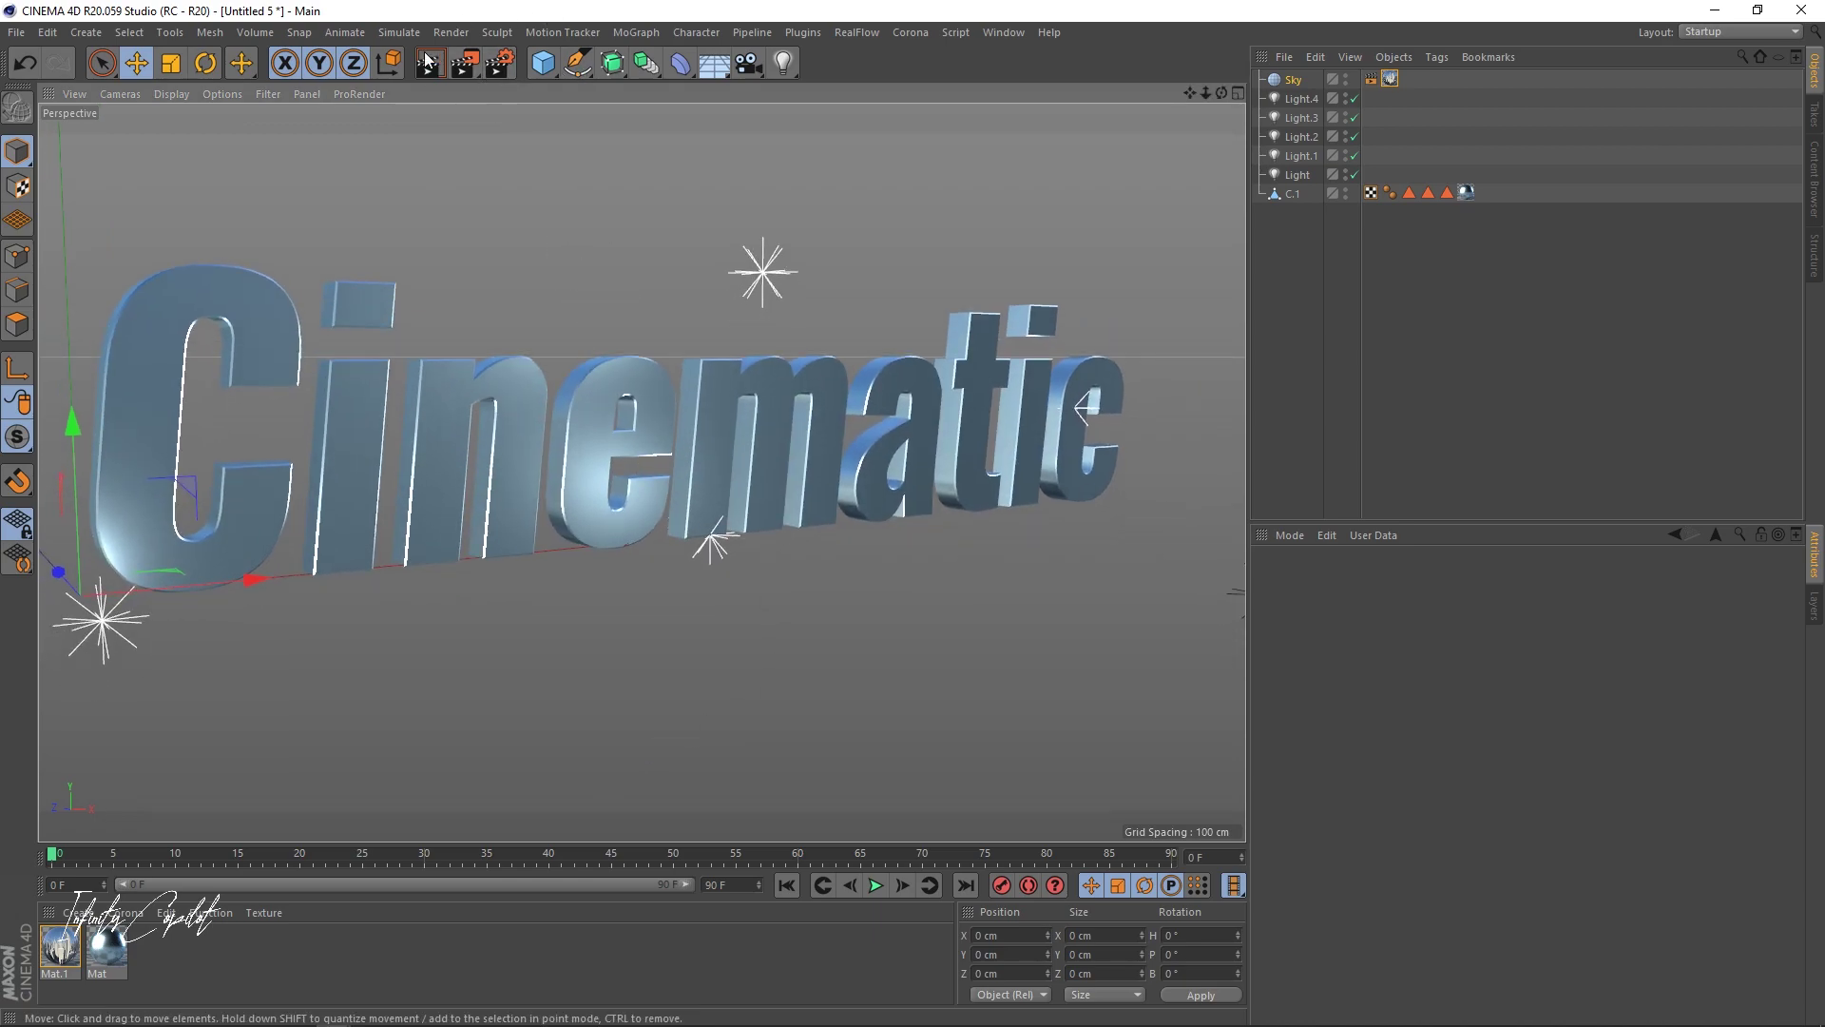
left_click(494, 67)
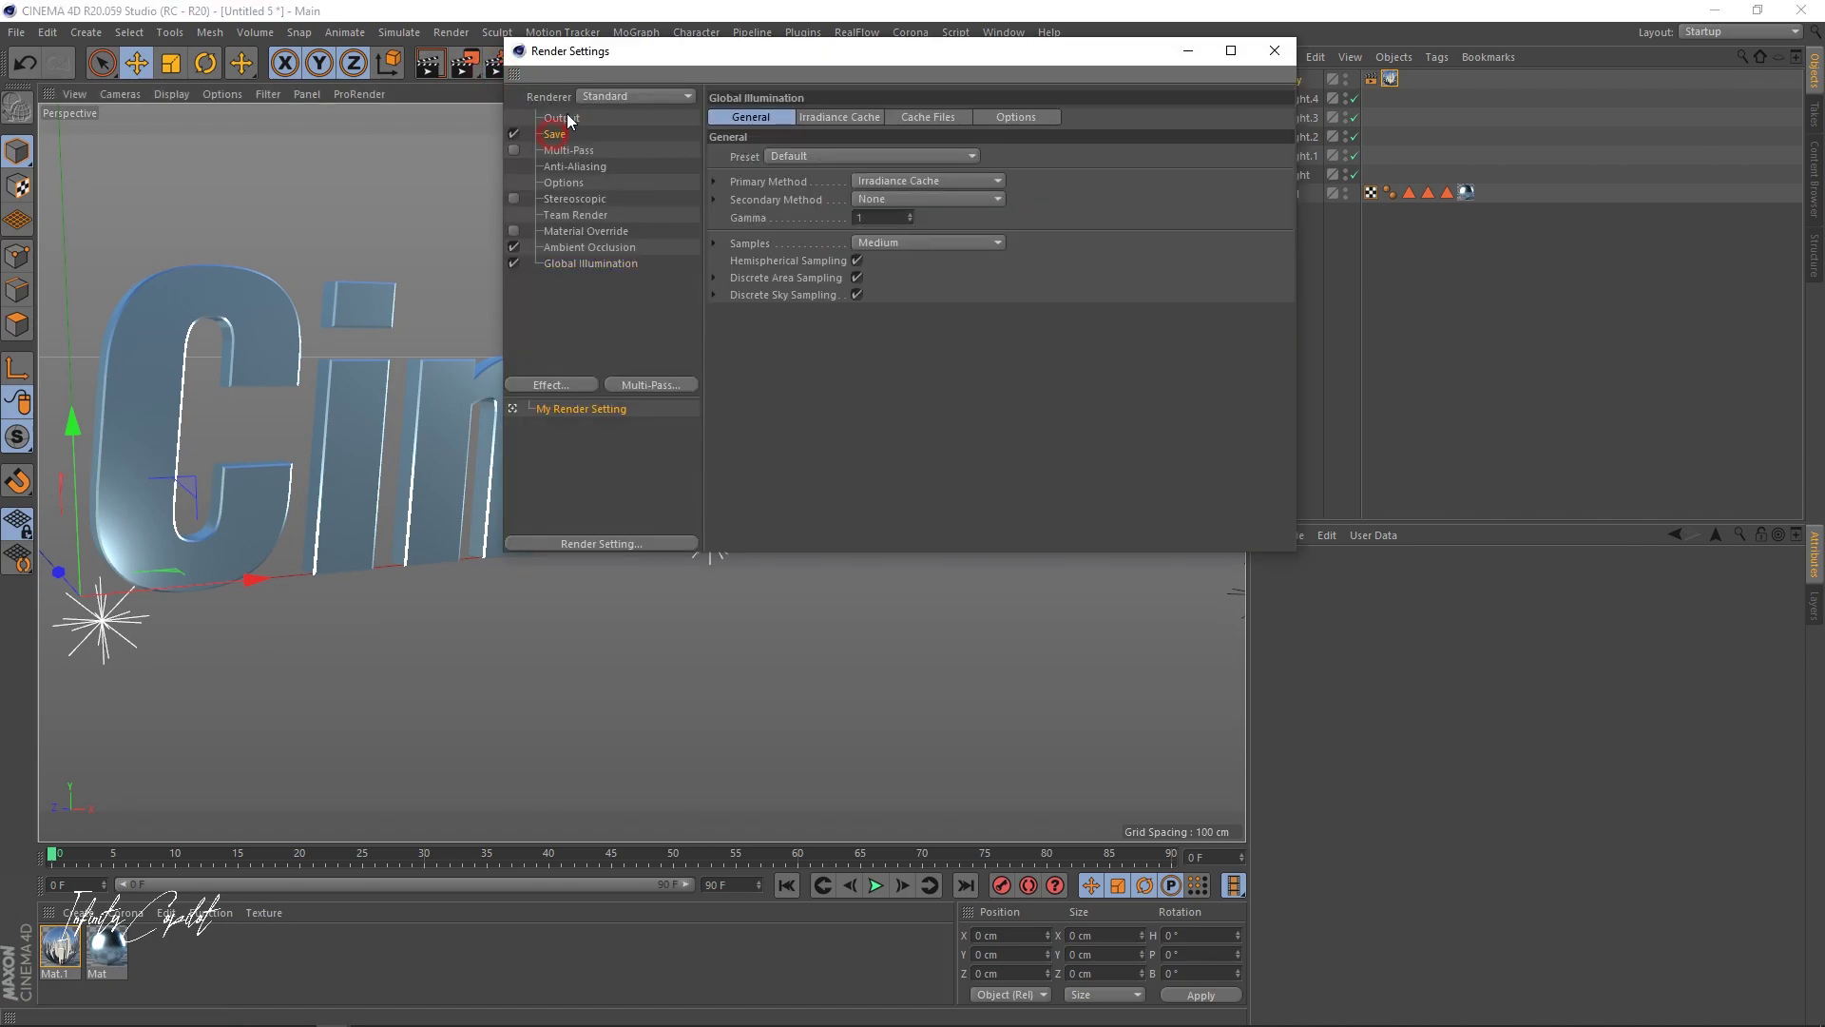
left_click(565, 116)
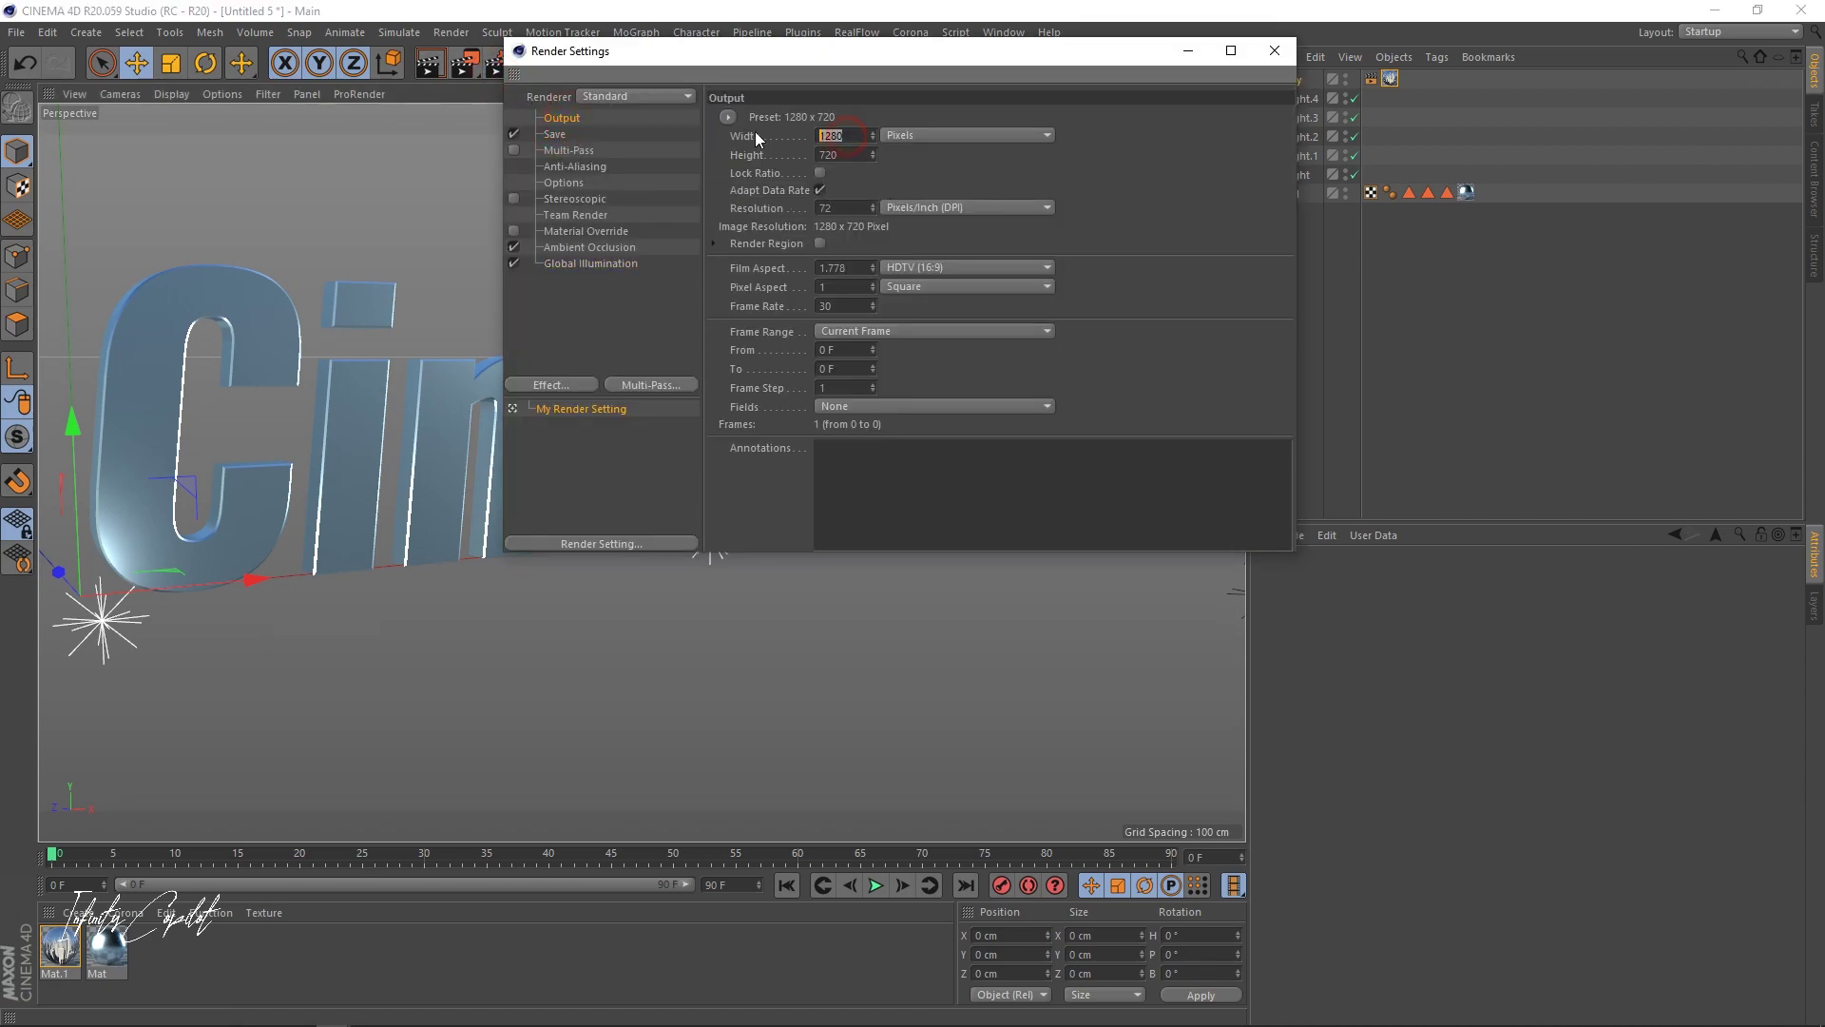
type("1920")
key("Return")
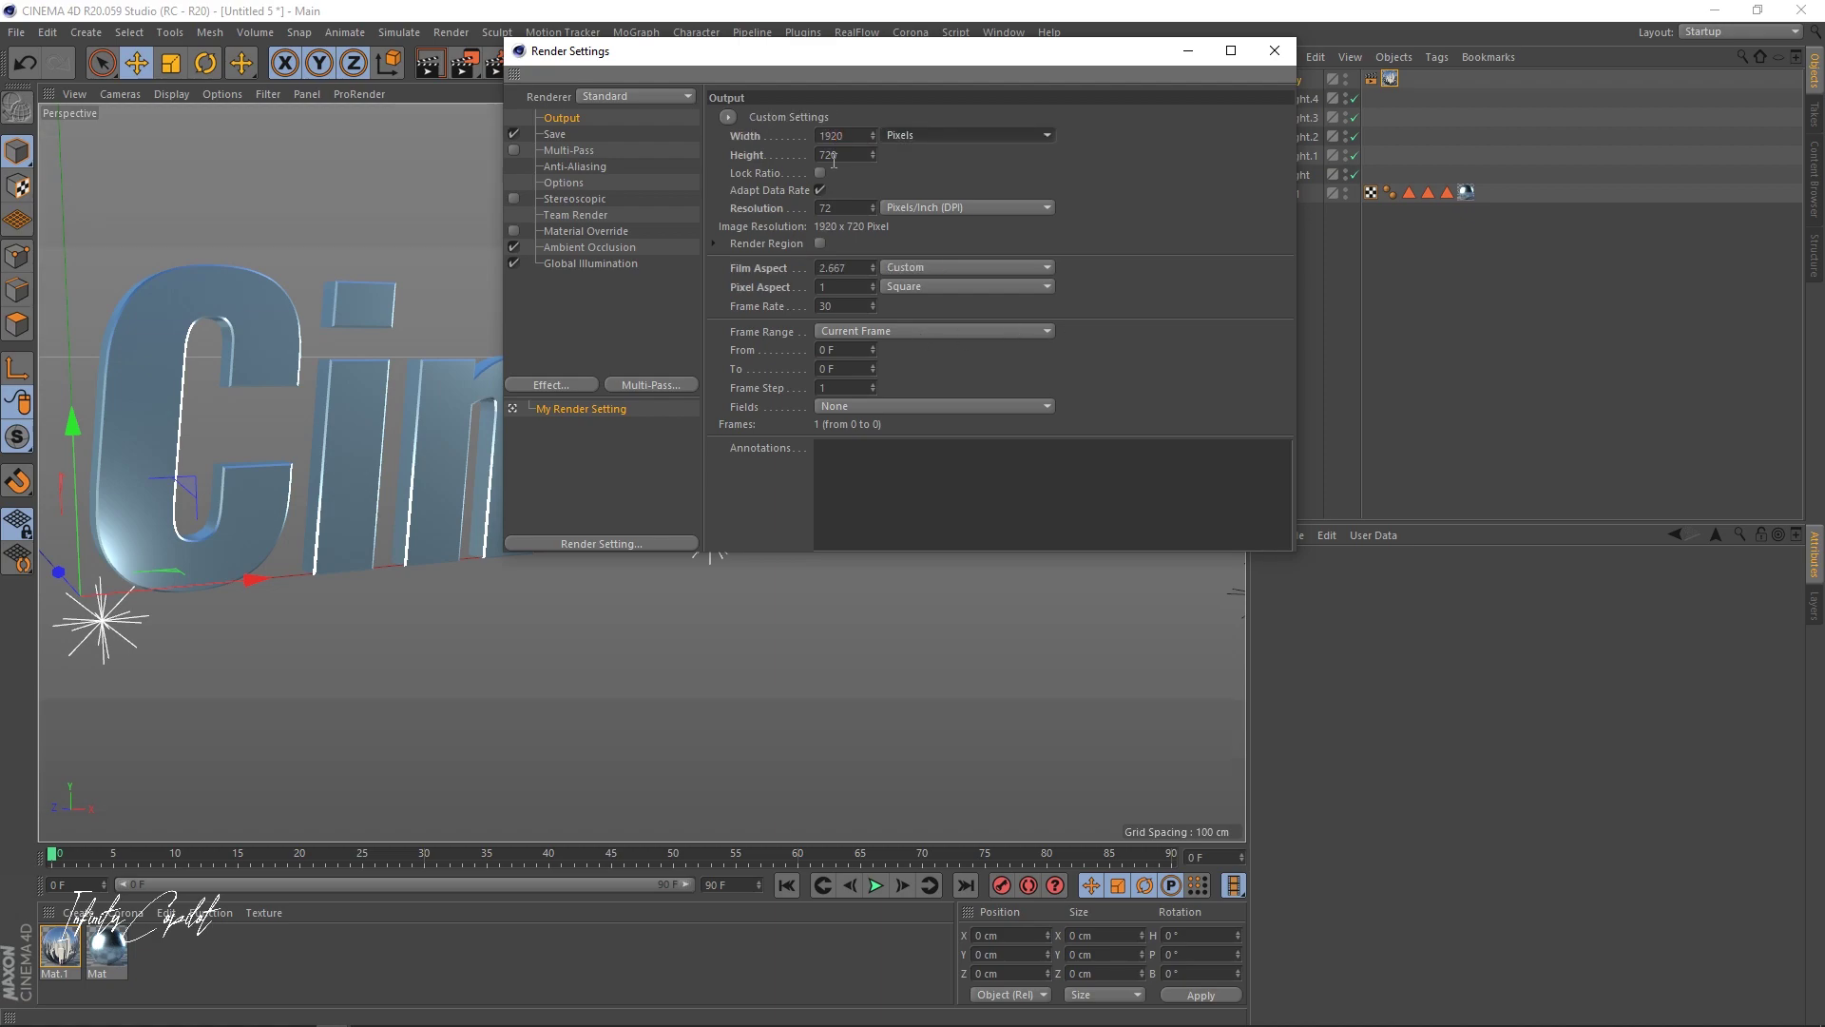
double_click(845, 155)
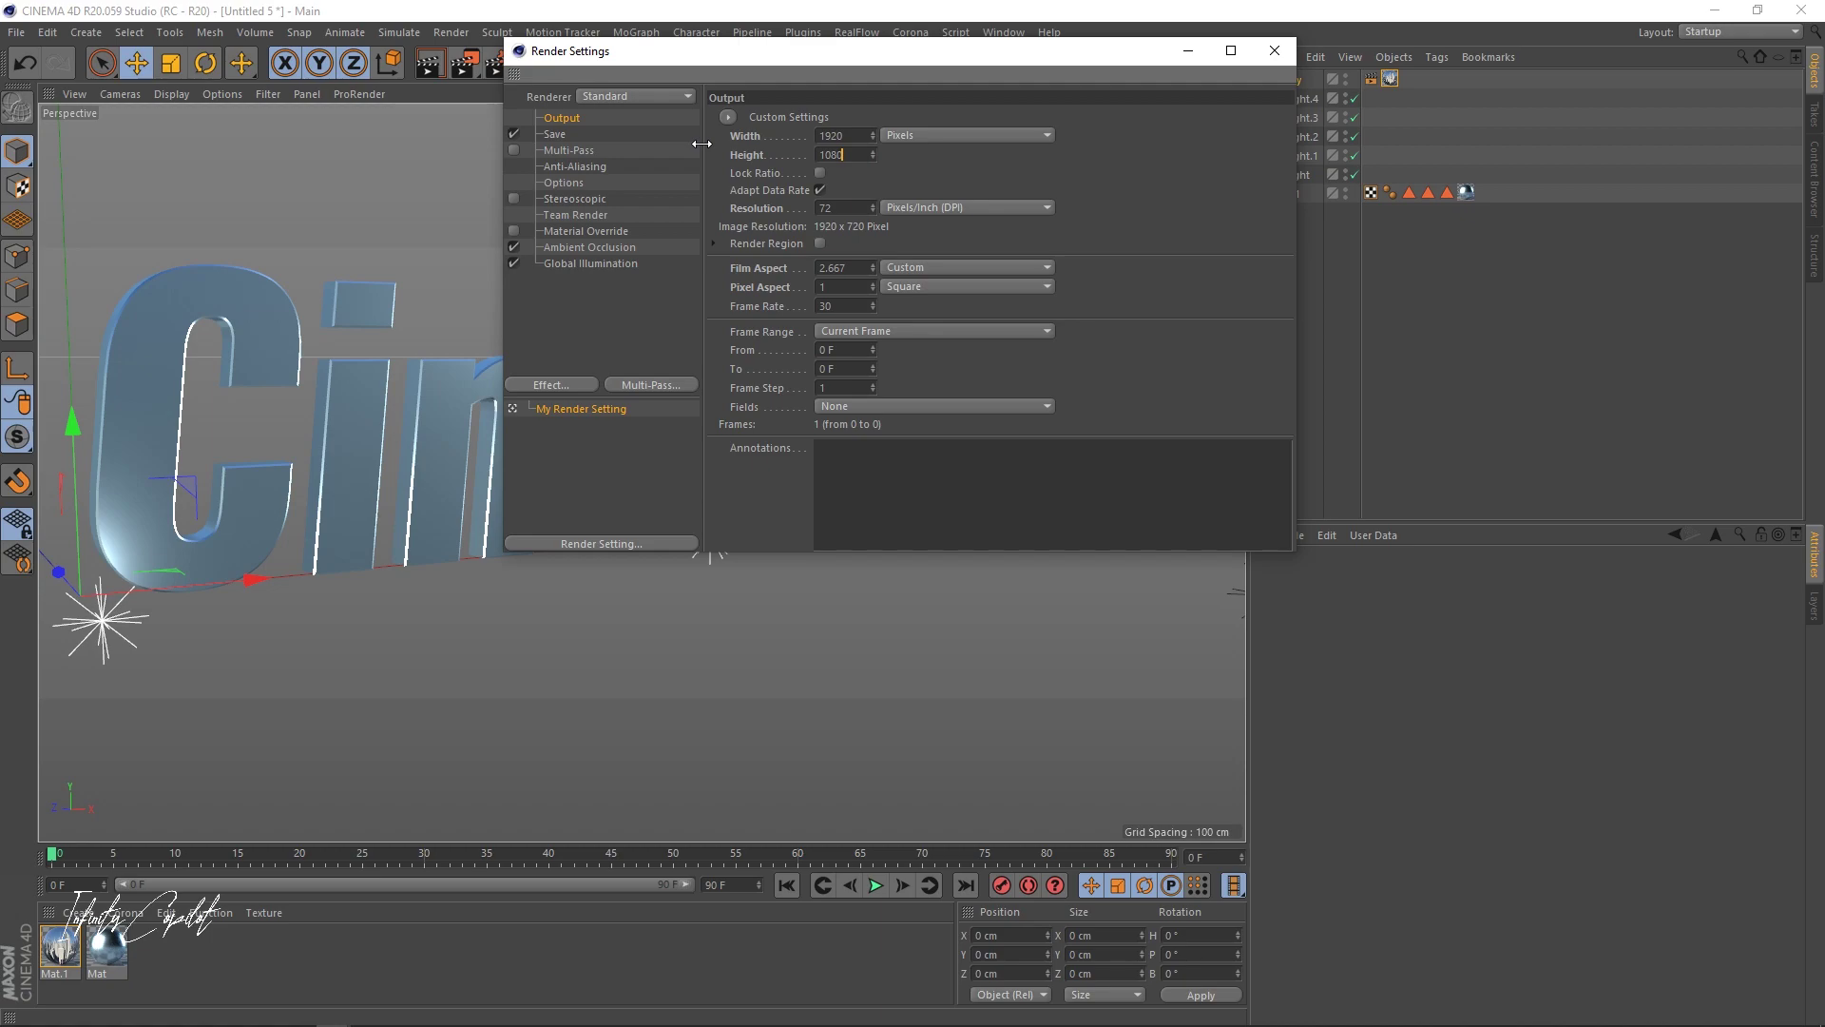
type("1080")
double_click(833, 206)
type("150")
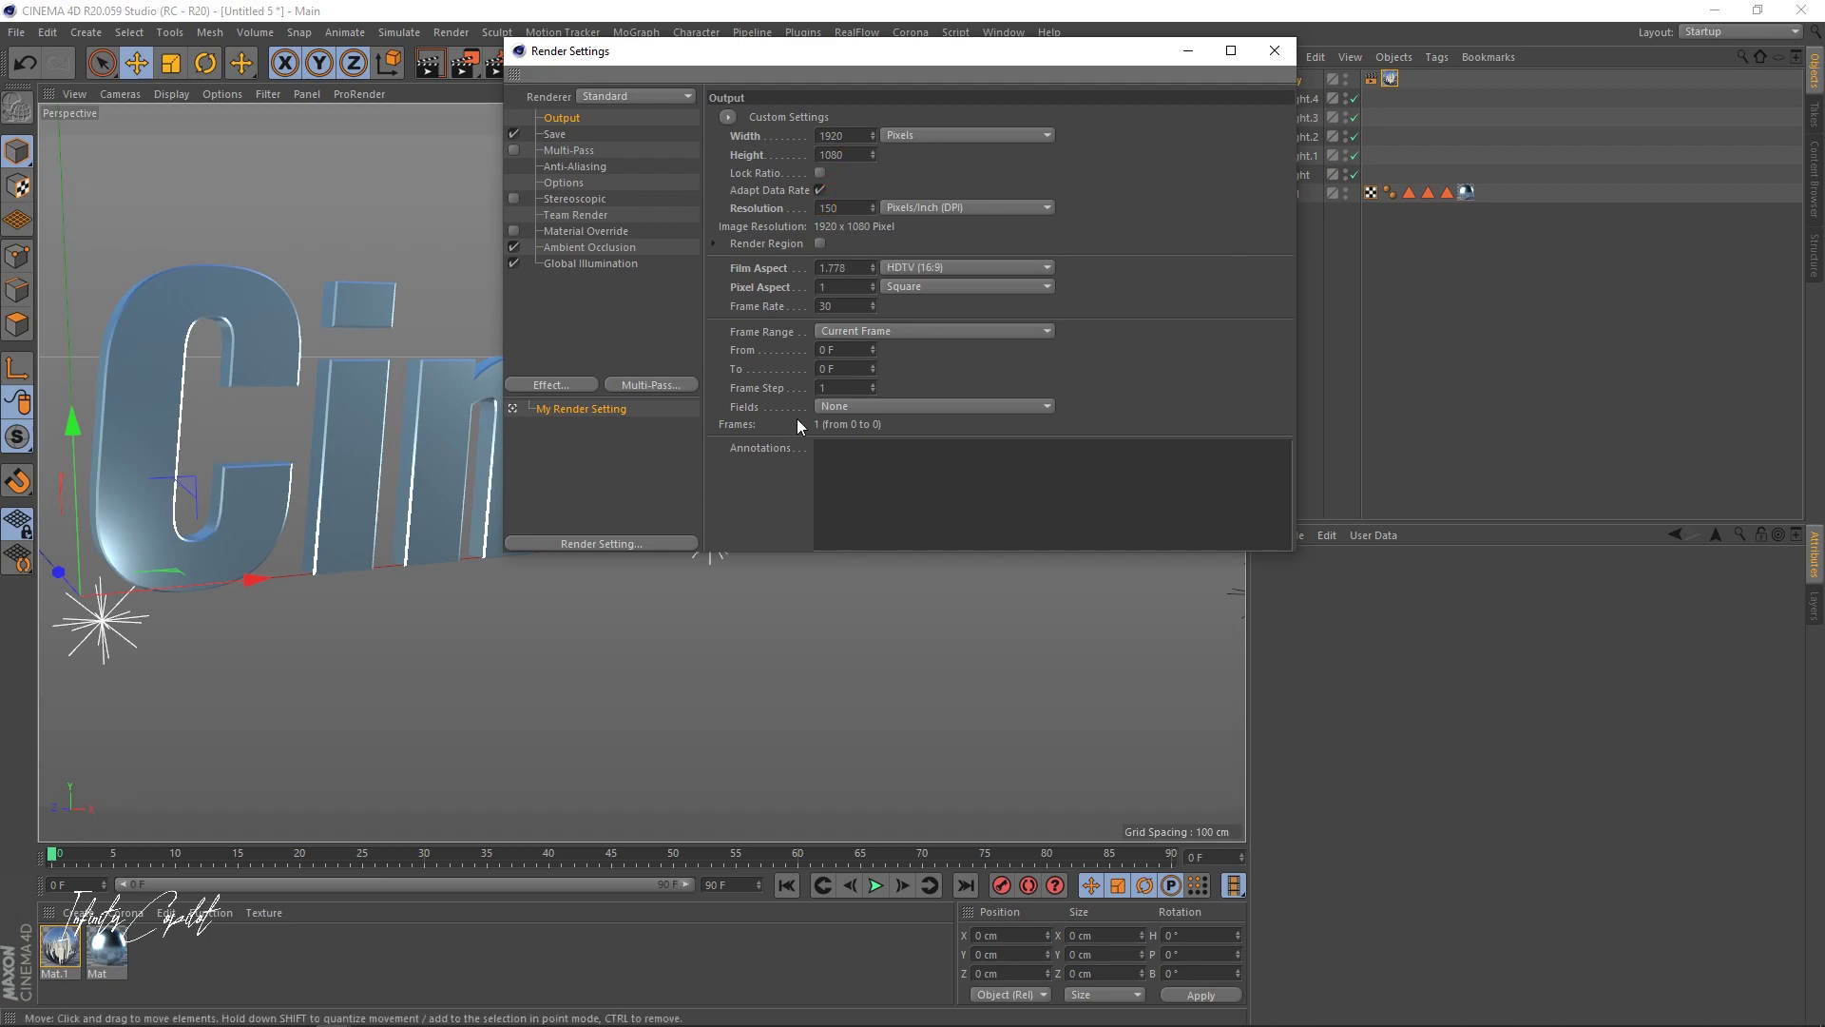
- Set the file format of the saved render to PNG
left_click(555, 135)
left_click(897, 172)
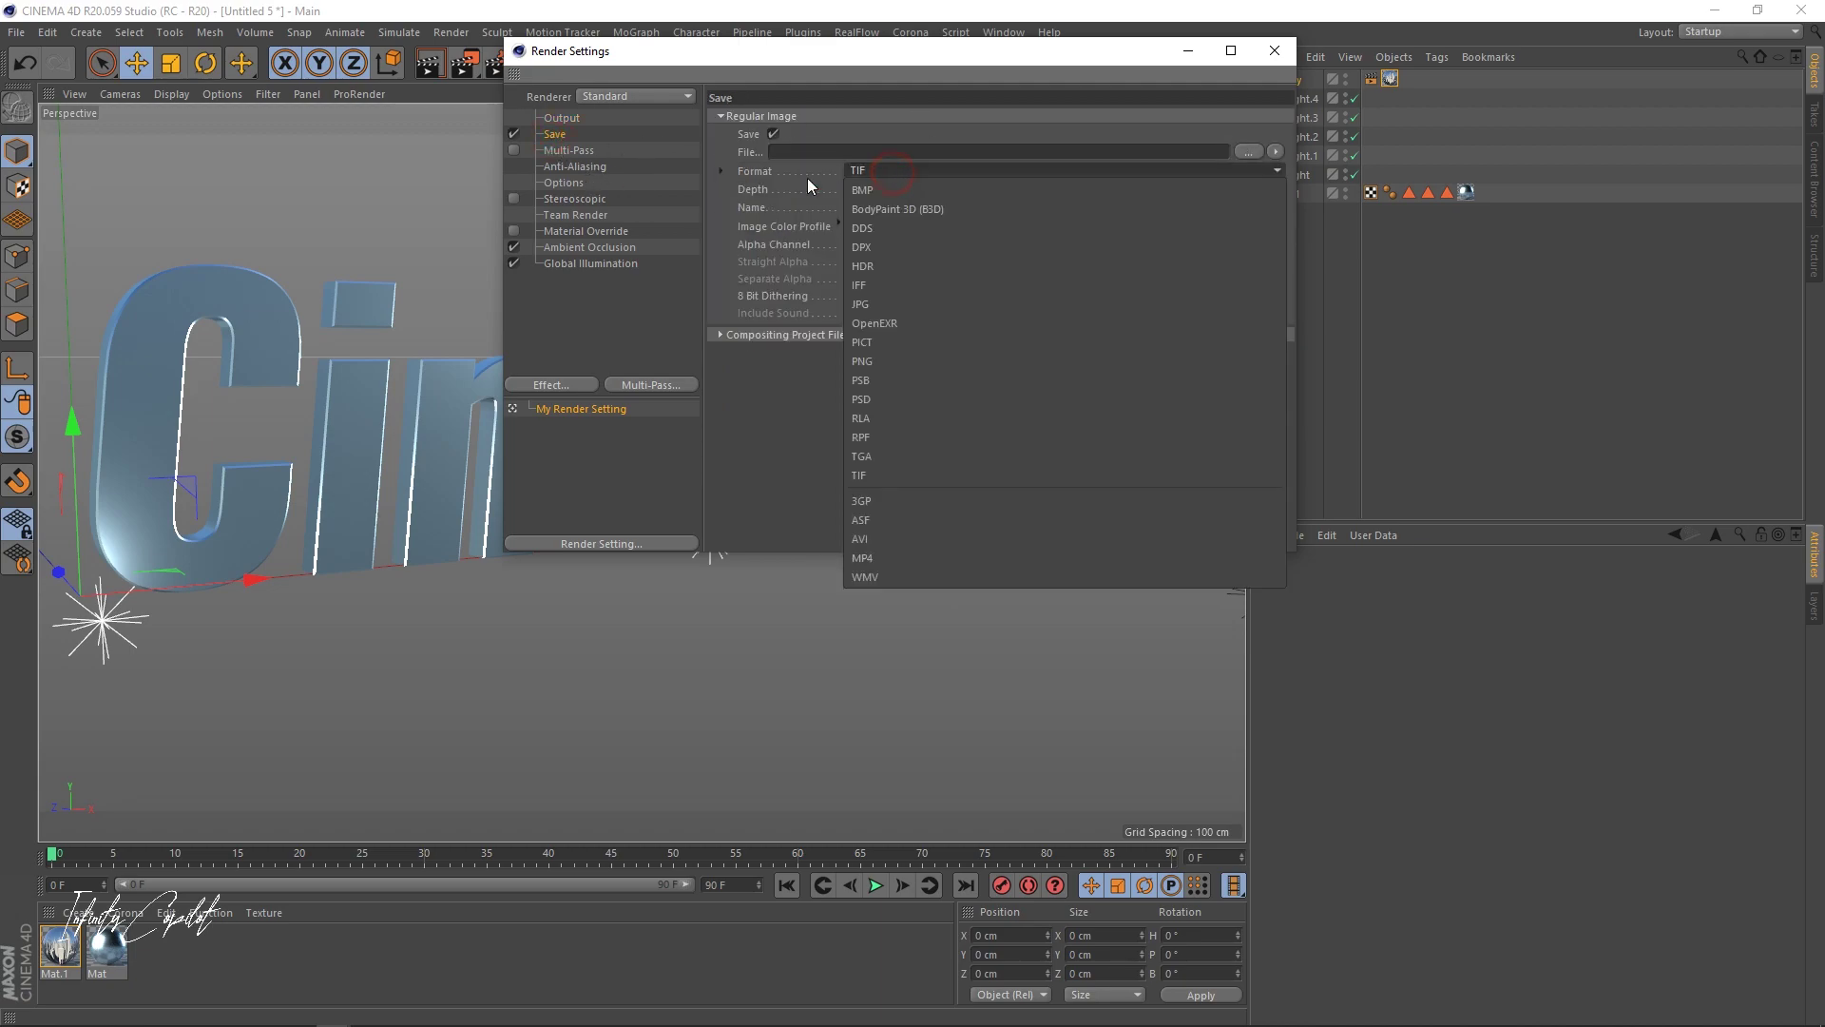
left_click(869, 361)
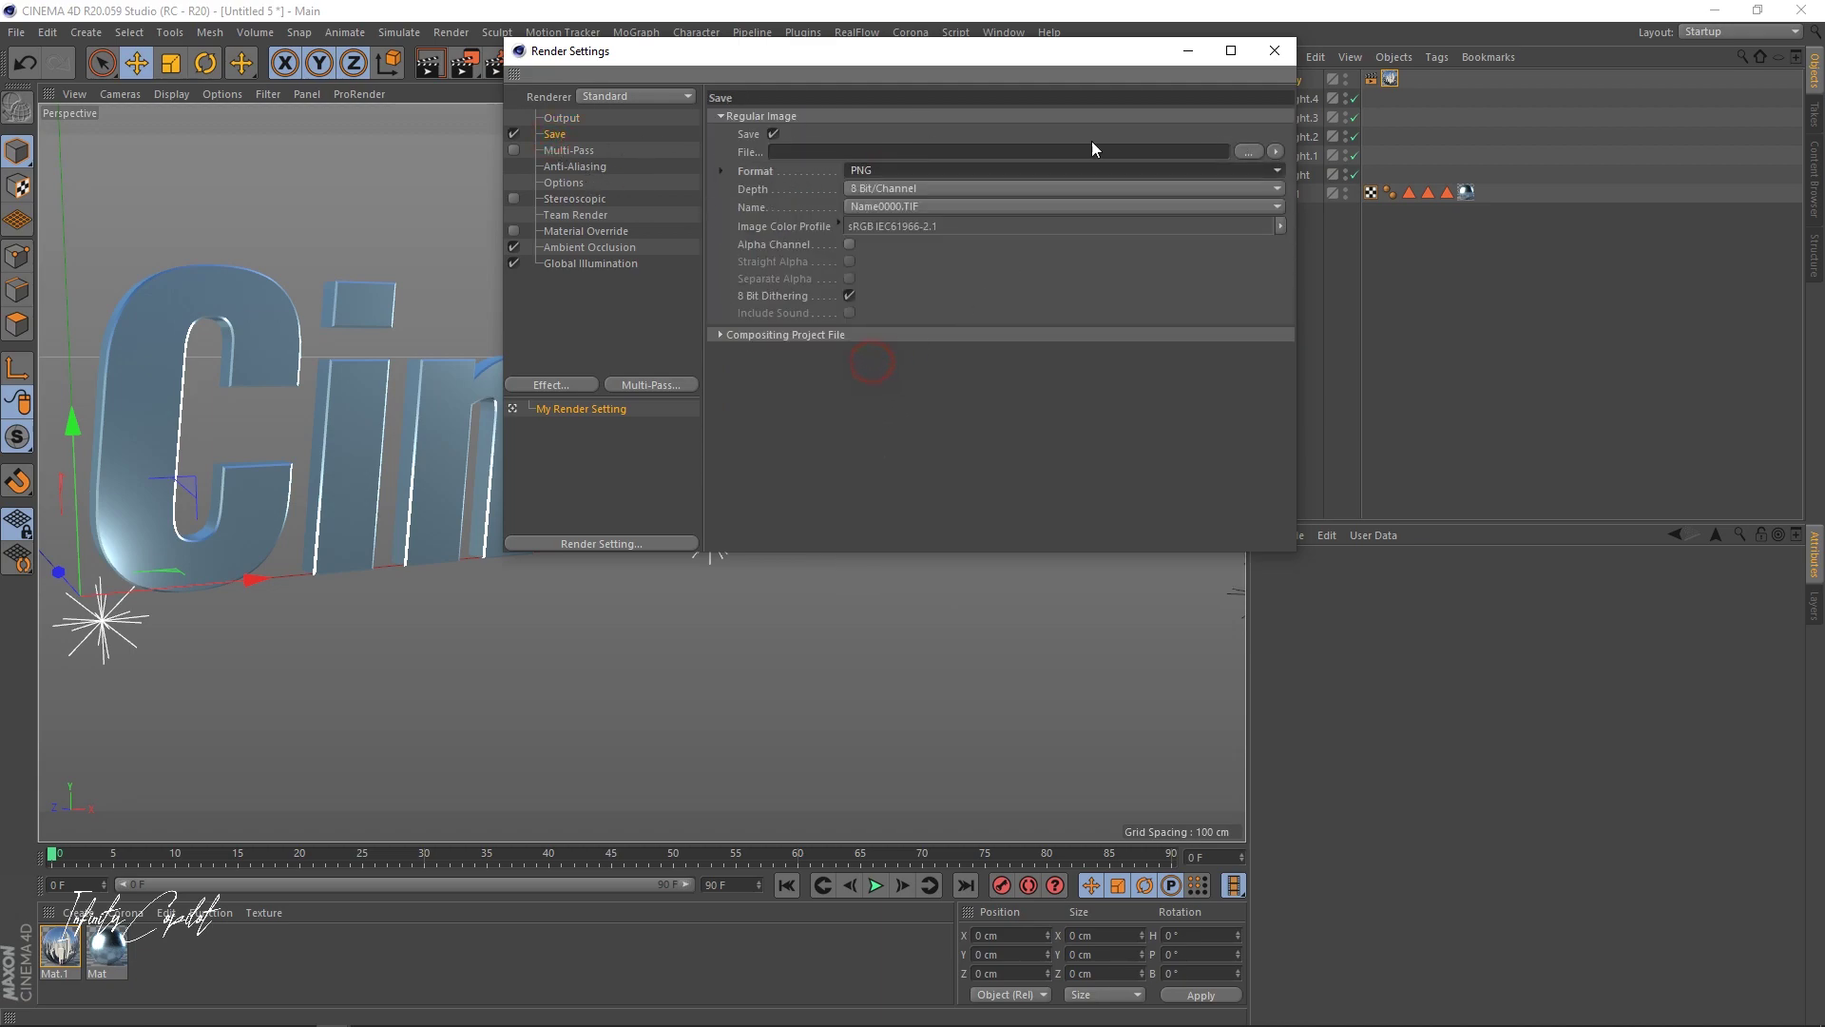
- Set the render's save file to 03 in the D: drive's C4D_R20 Pr_files folder and close the render settings
left_click(1248, 152)
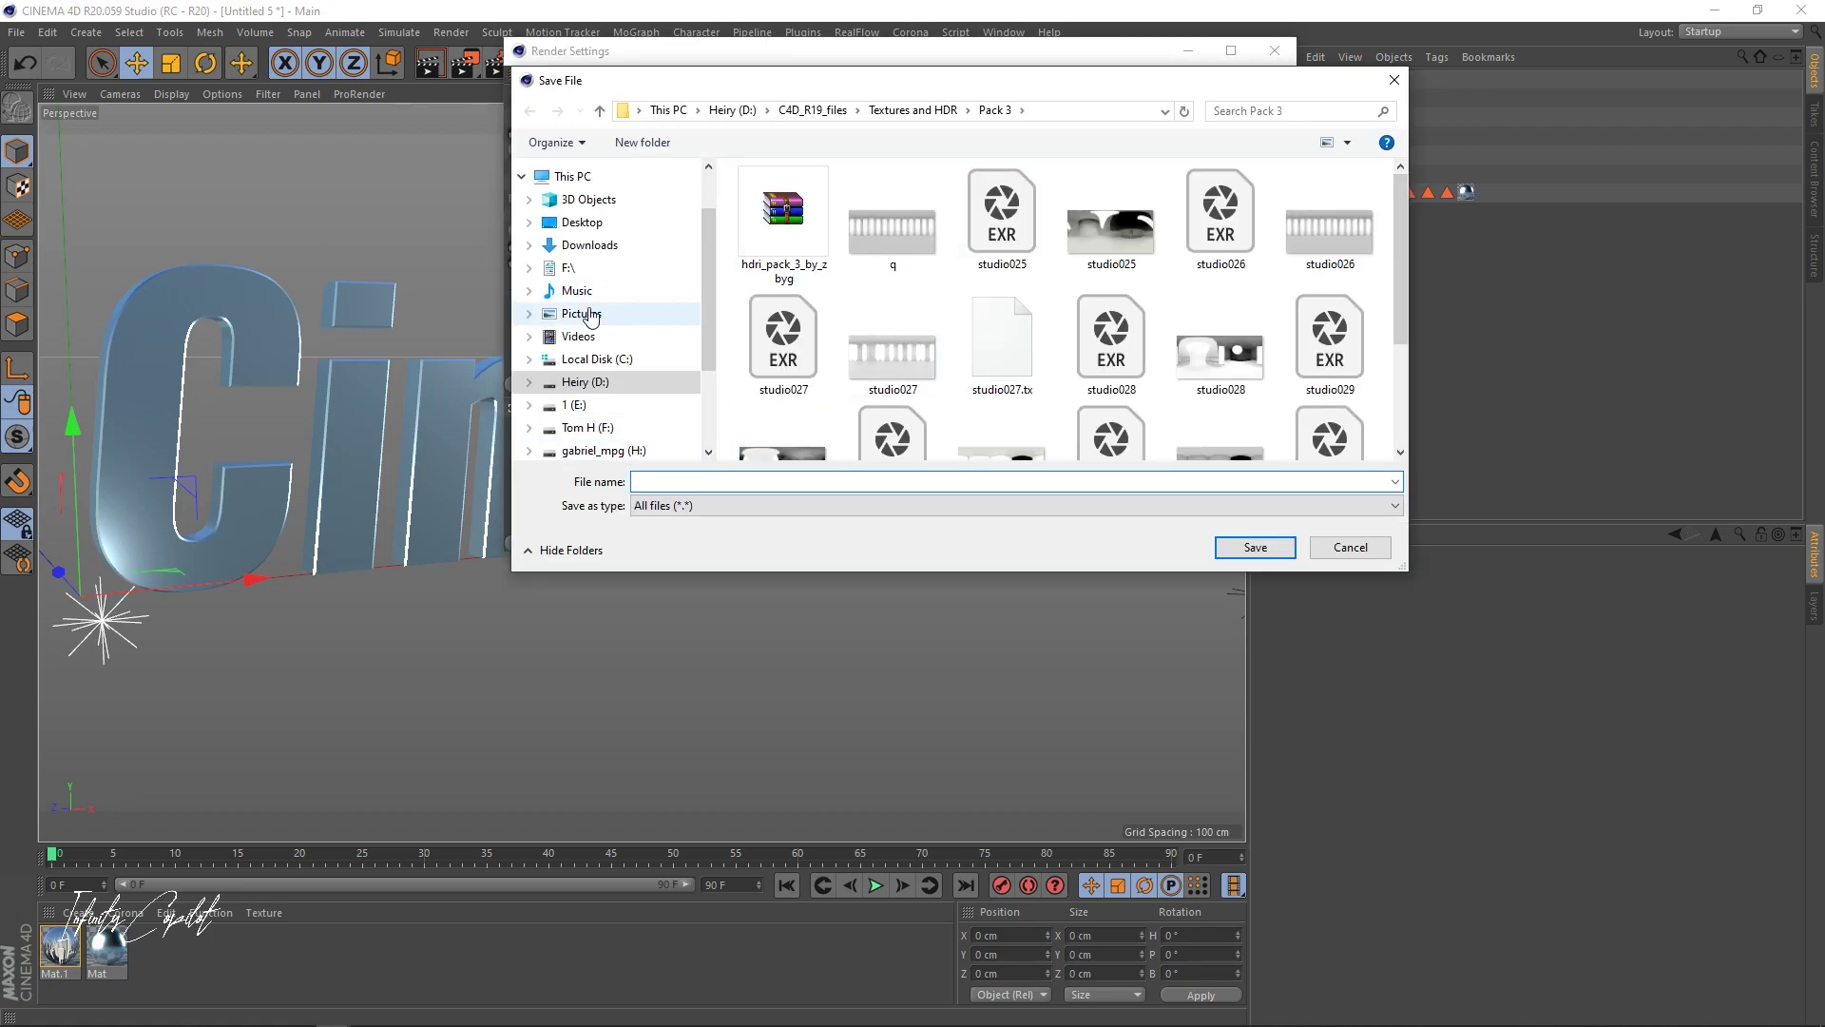
left_click(706, 299)
scroll(710, 277, "down", 1)
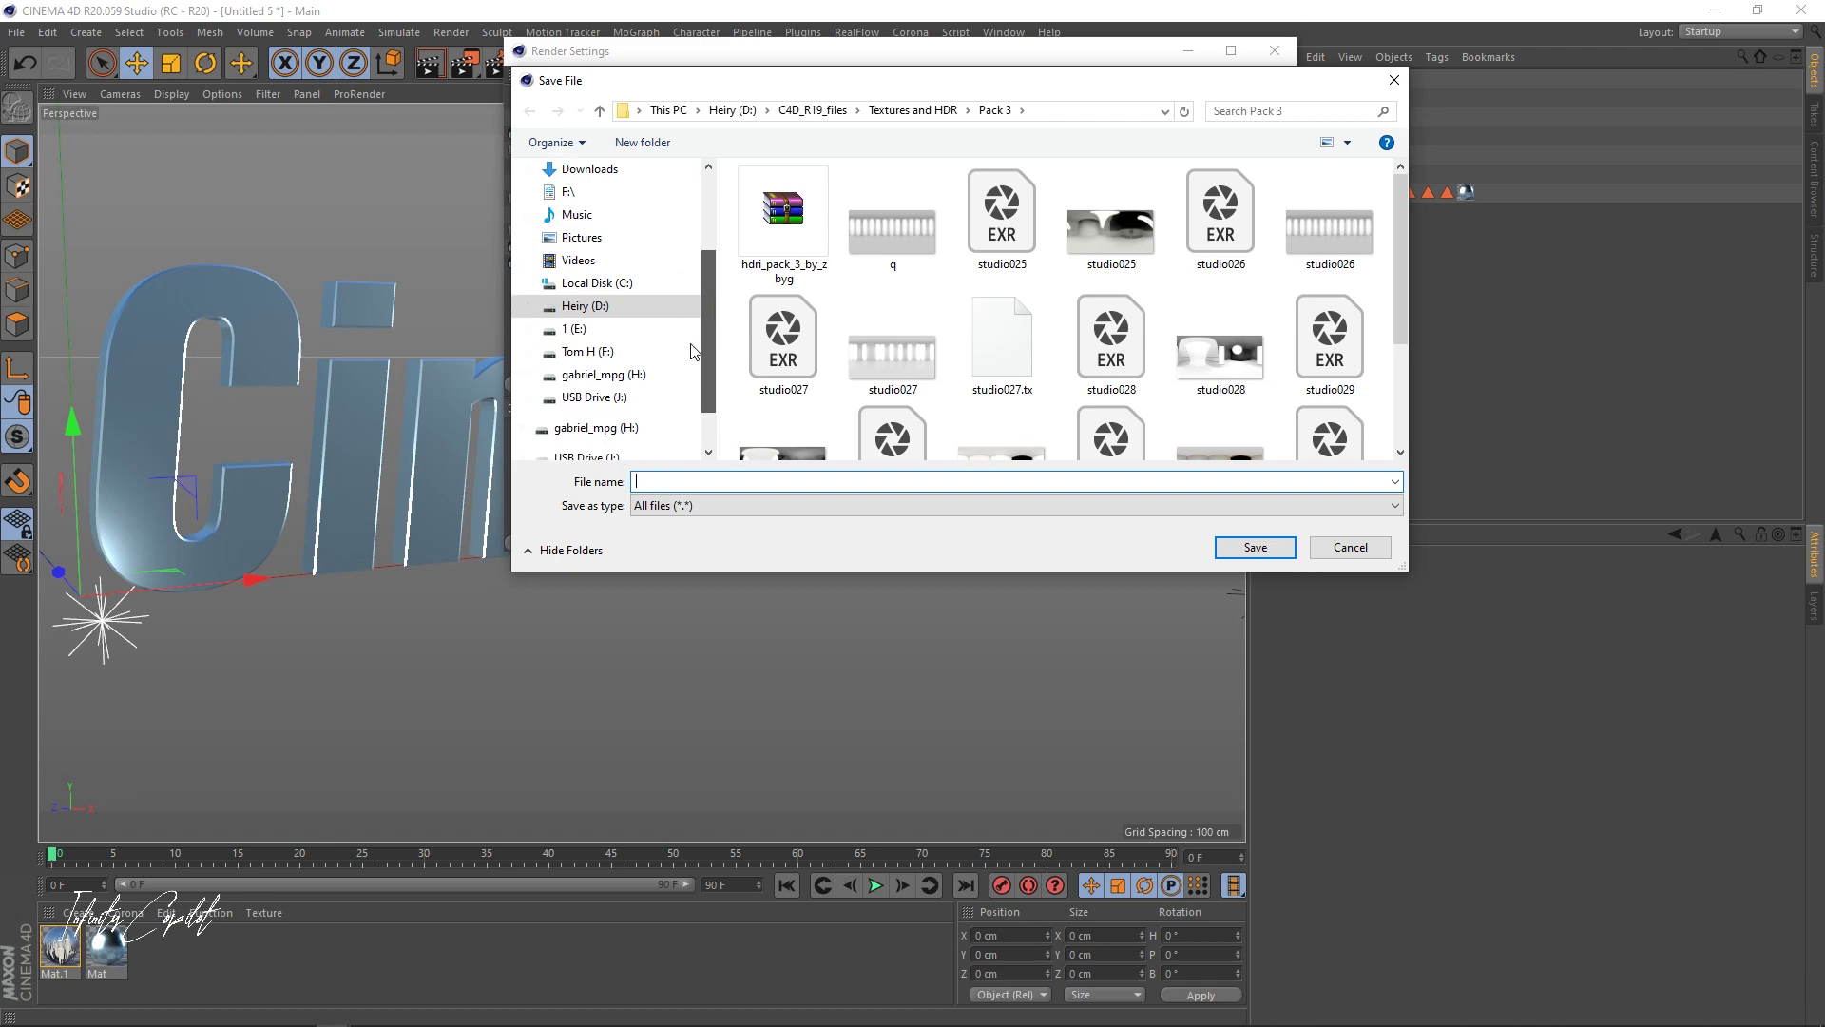
left_click(585, 304)
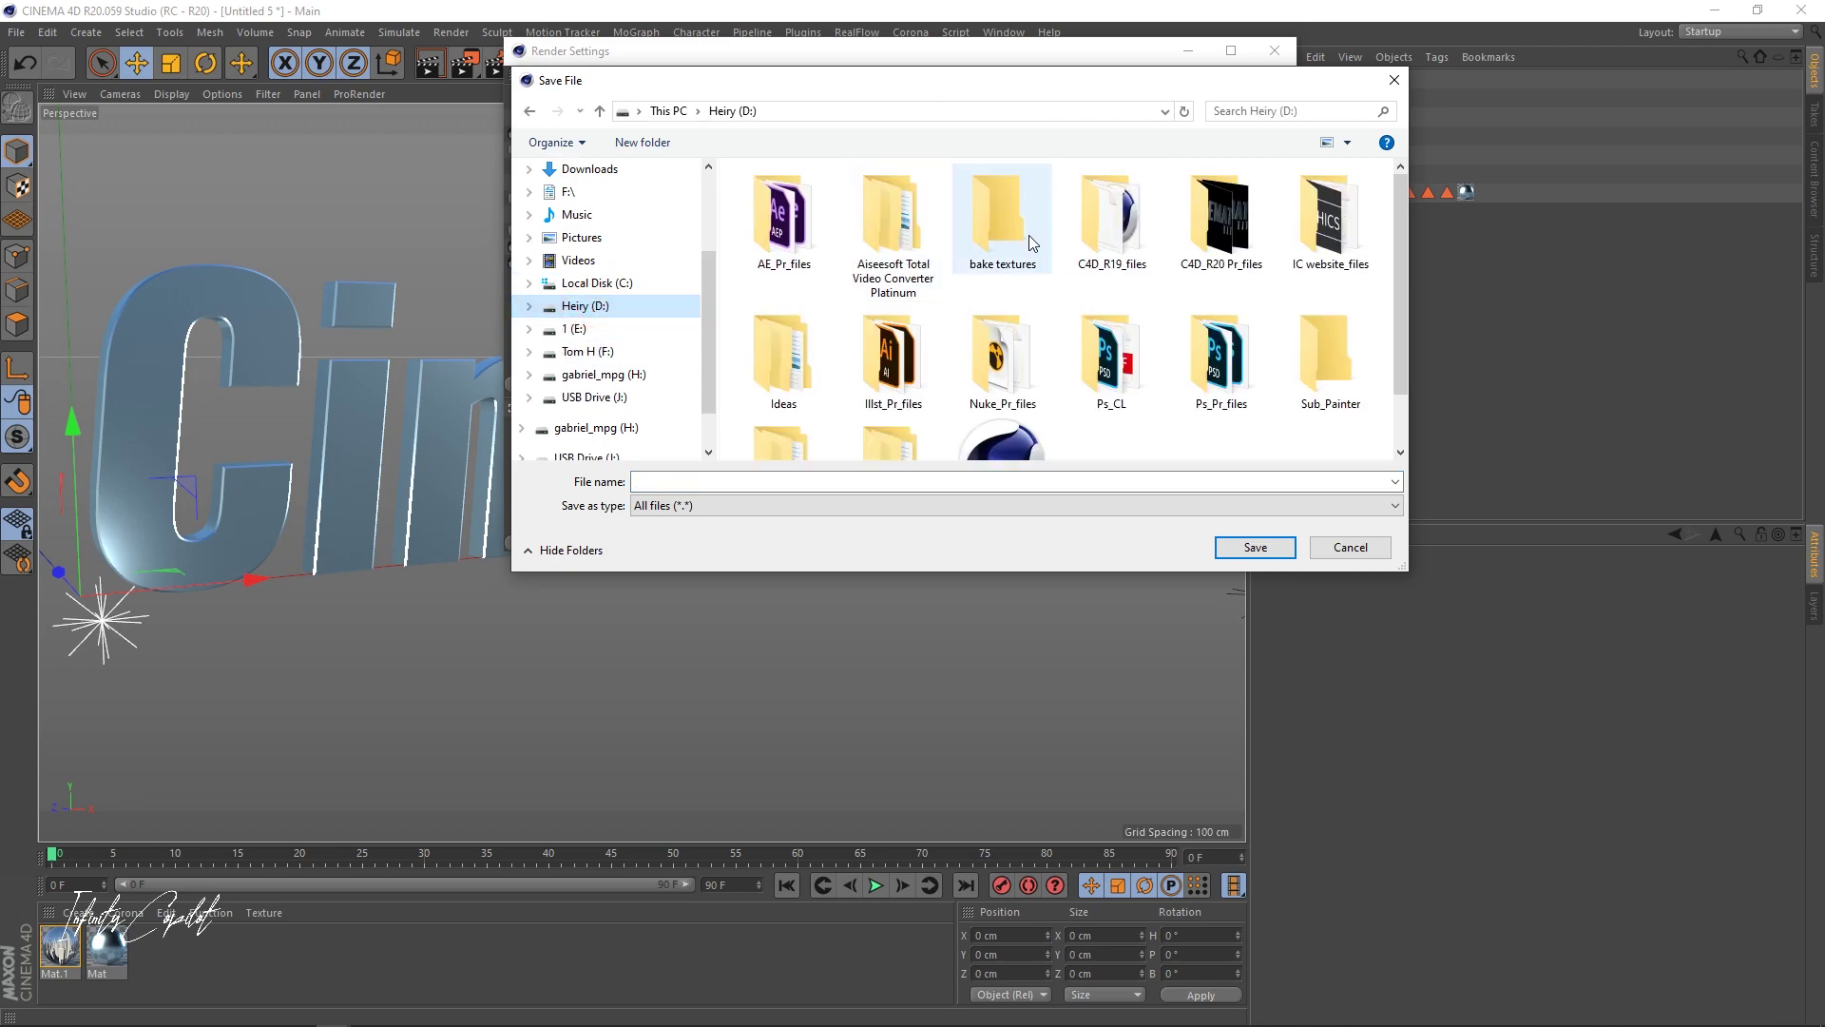
double_click(1227, 238)
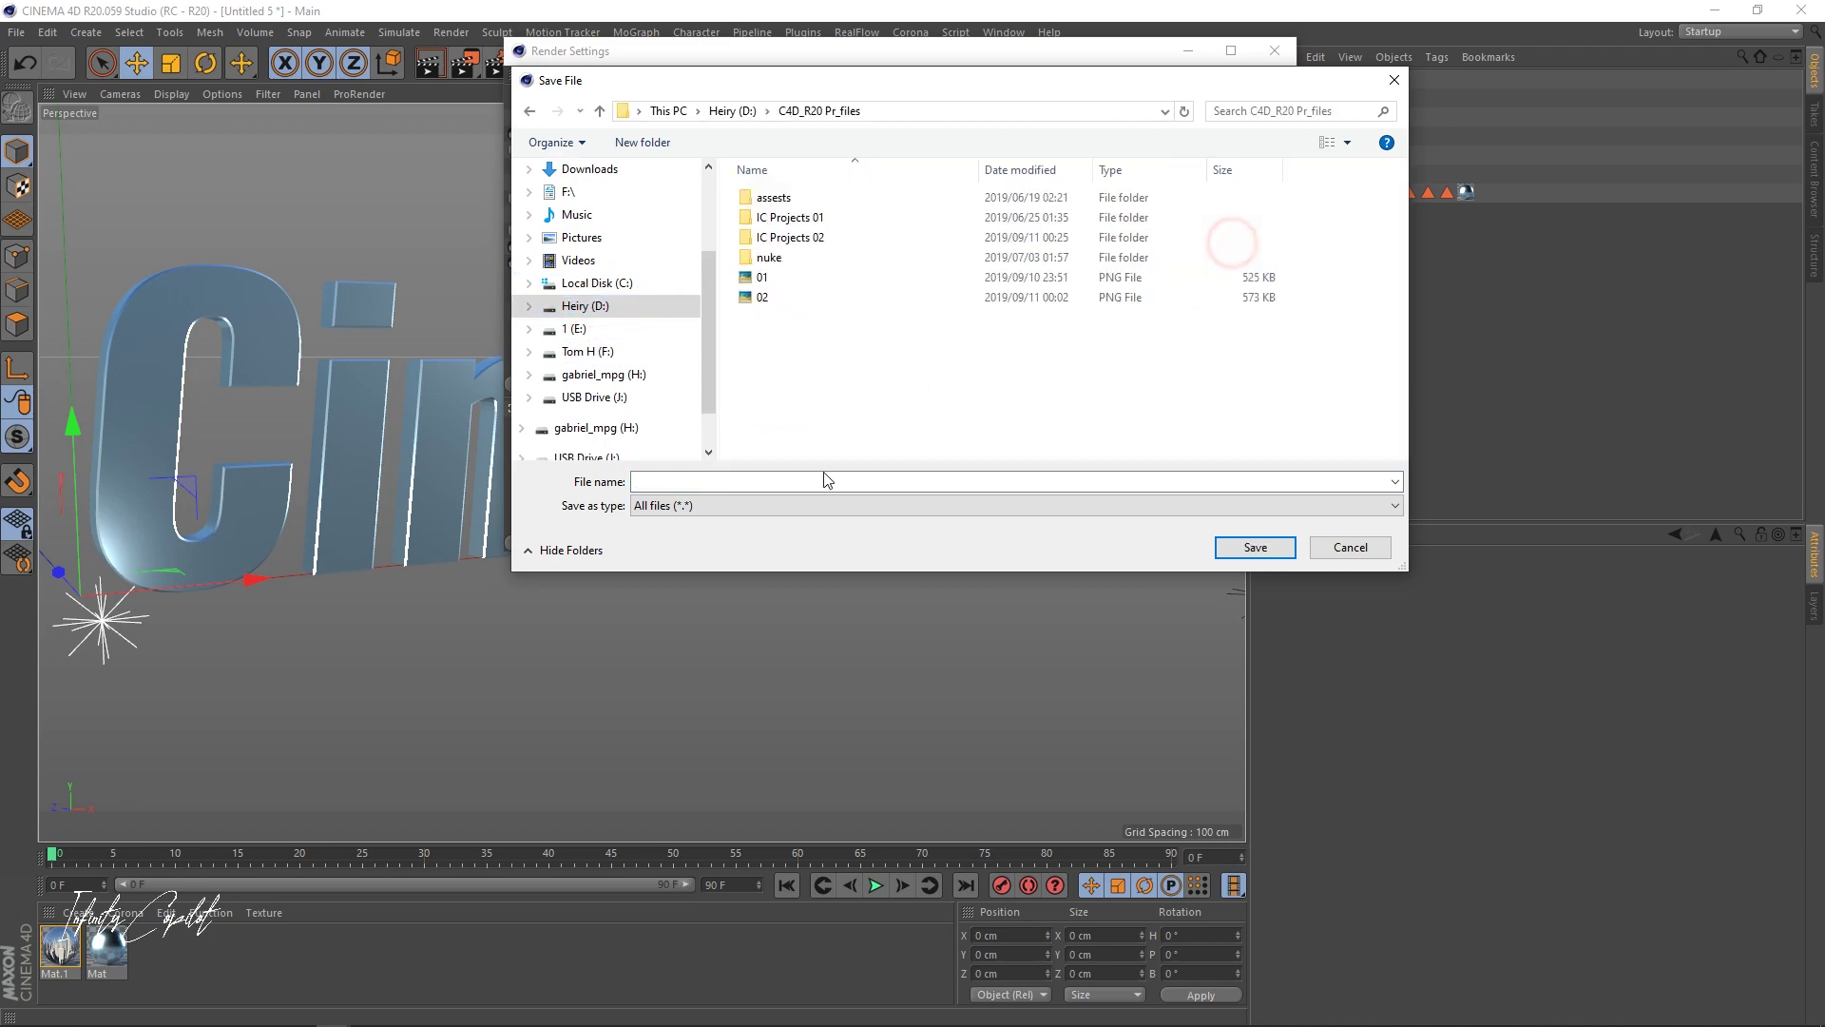
left_click(667, 477)
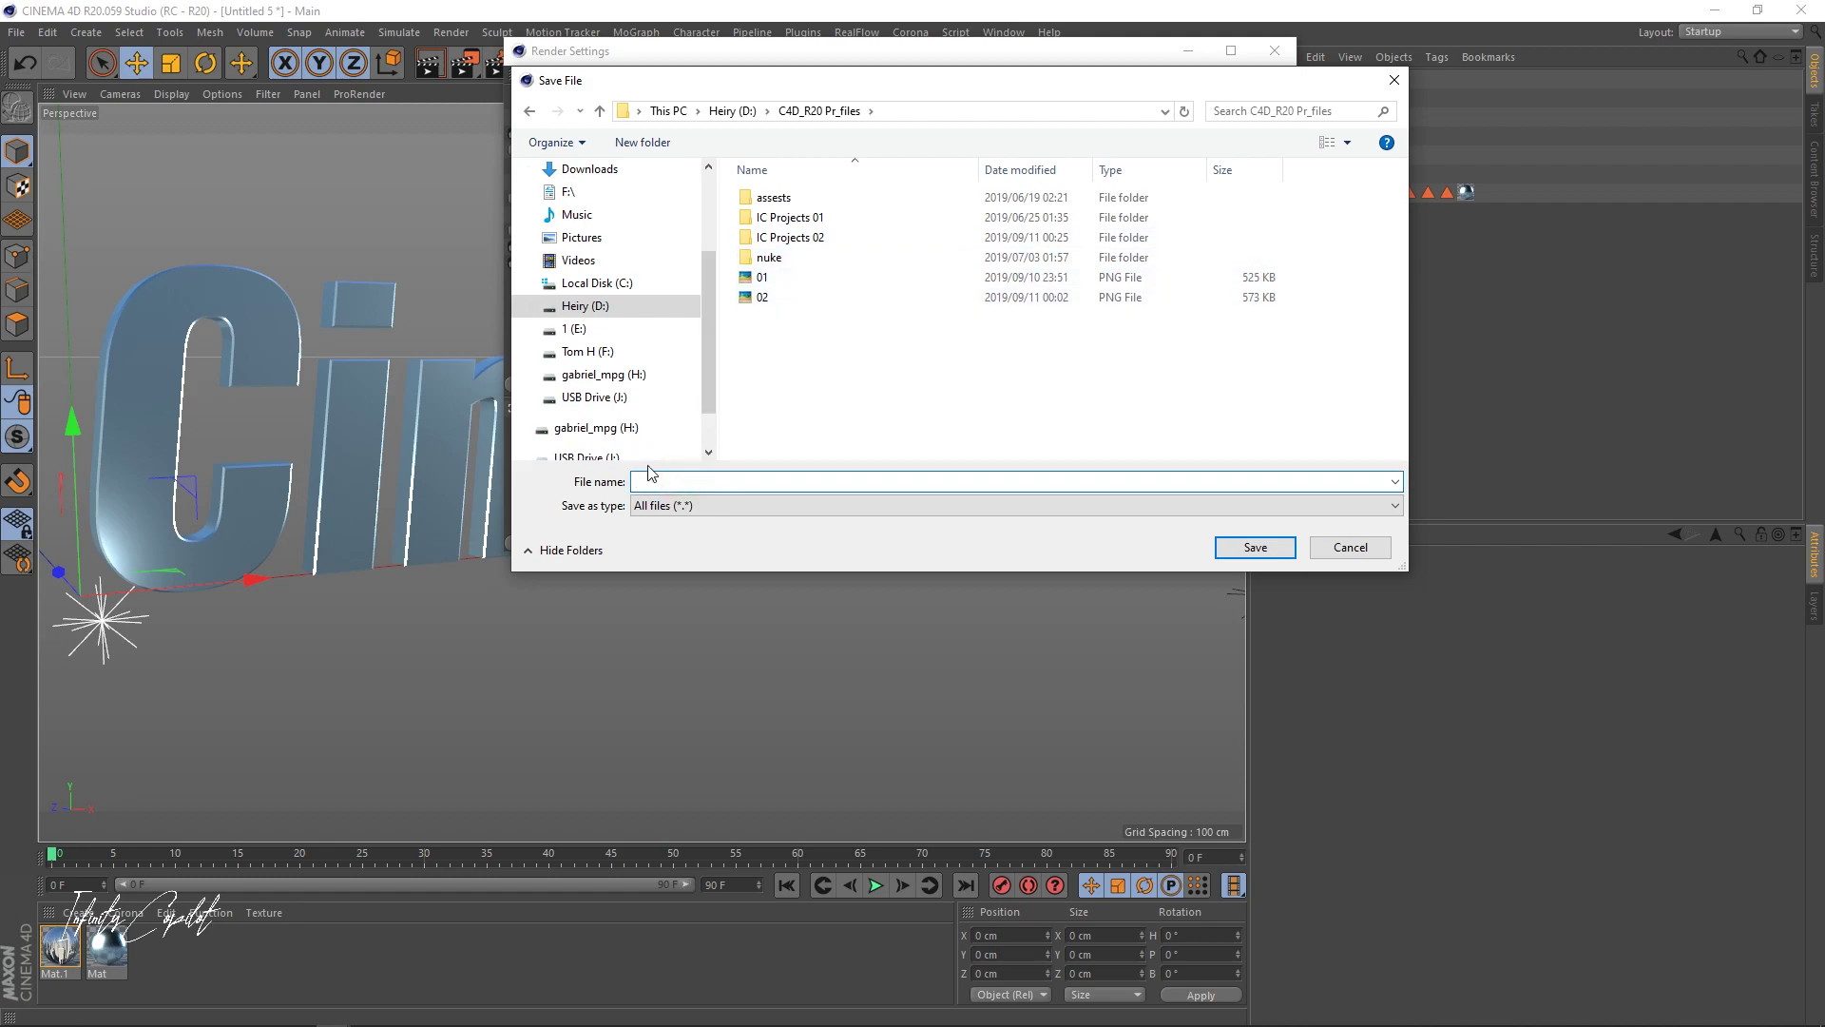
type("03")
left_click(1254, 547)
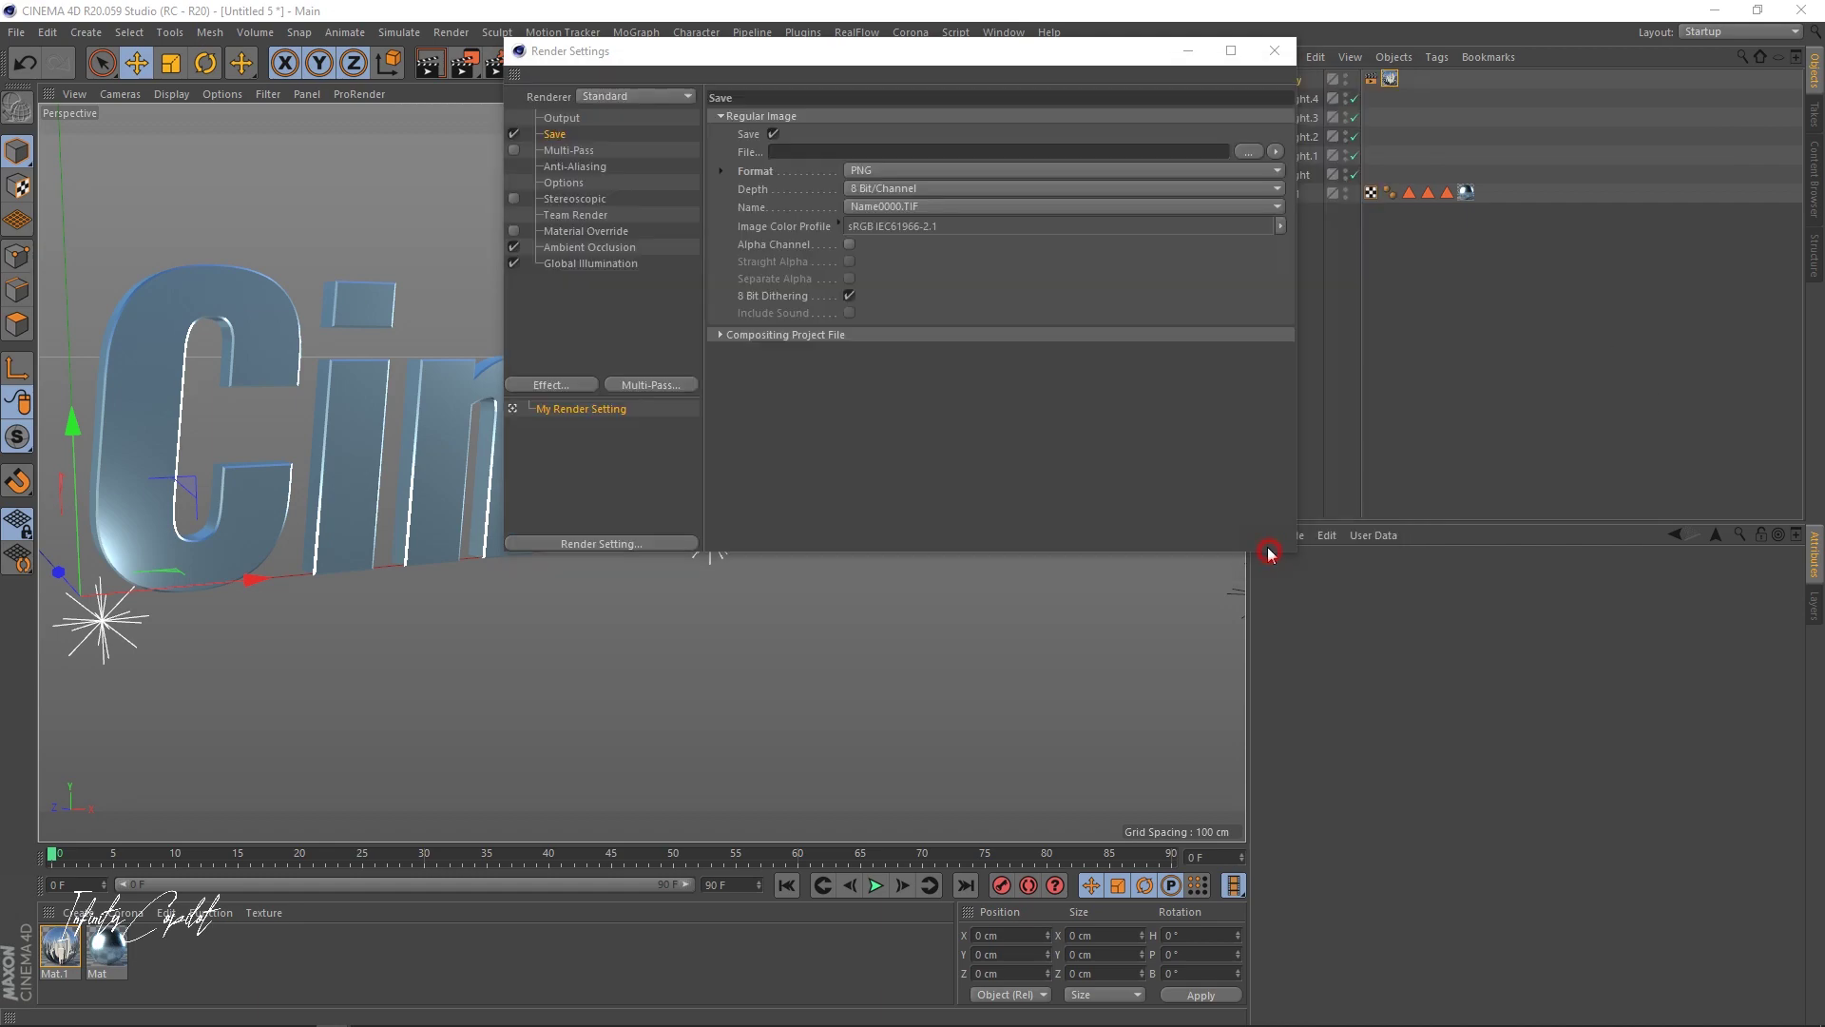
left_click(1280, 58)
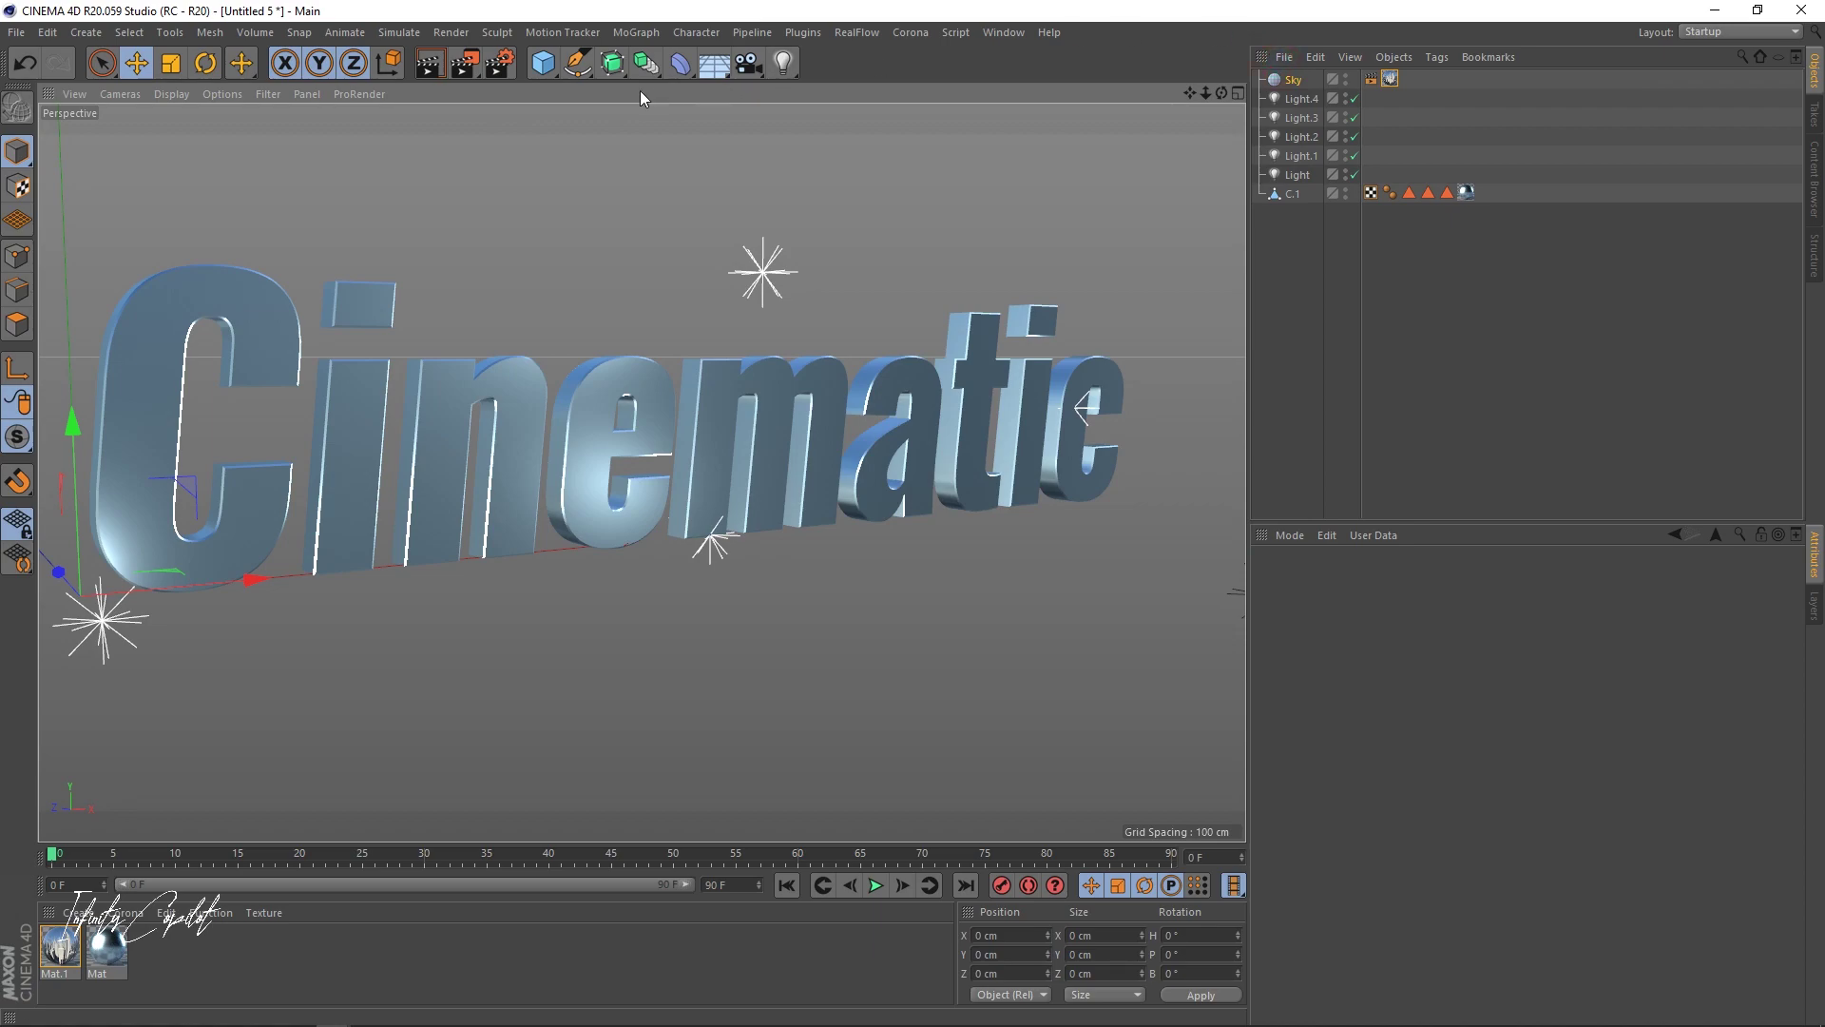
- Render the title to the Picture Viewer and switch to After Effects
left_click(465, 64)
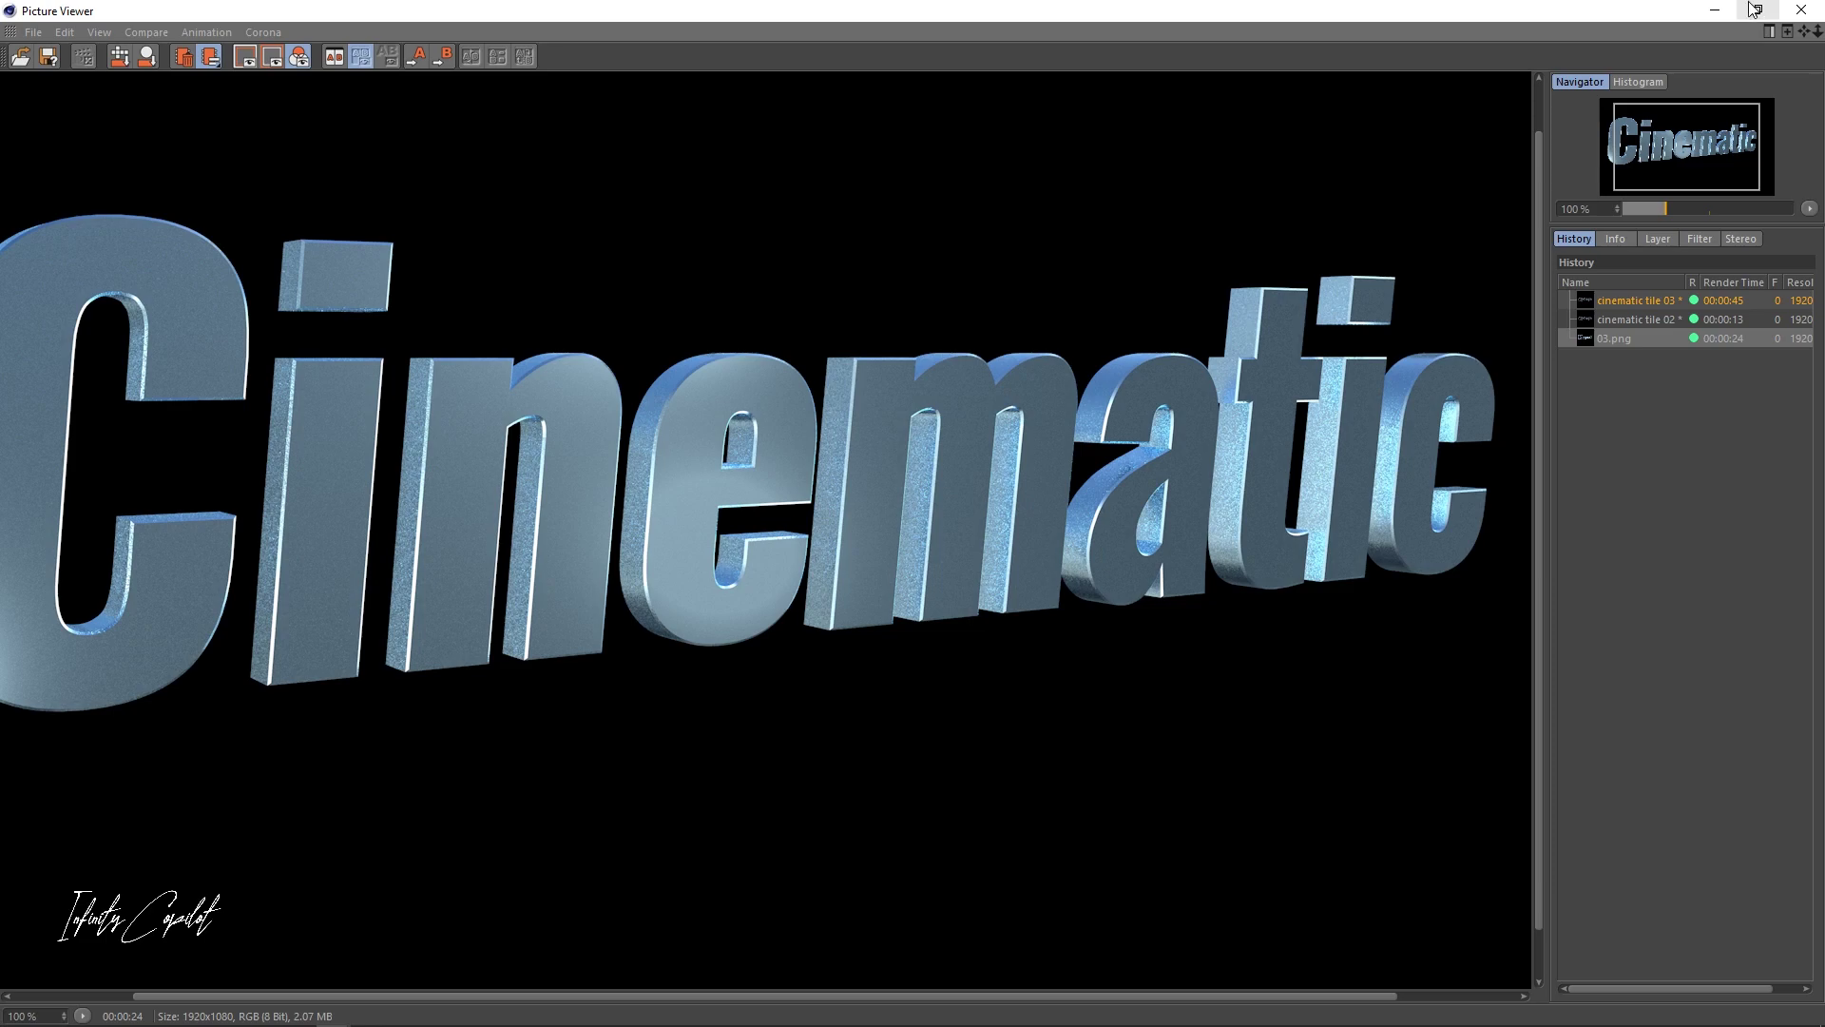
left_click(1715, 11)
left_click(1714, 10)
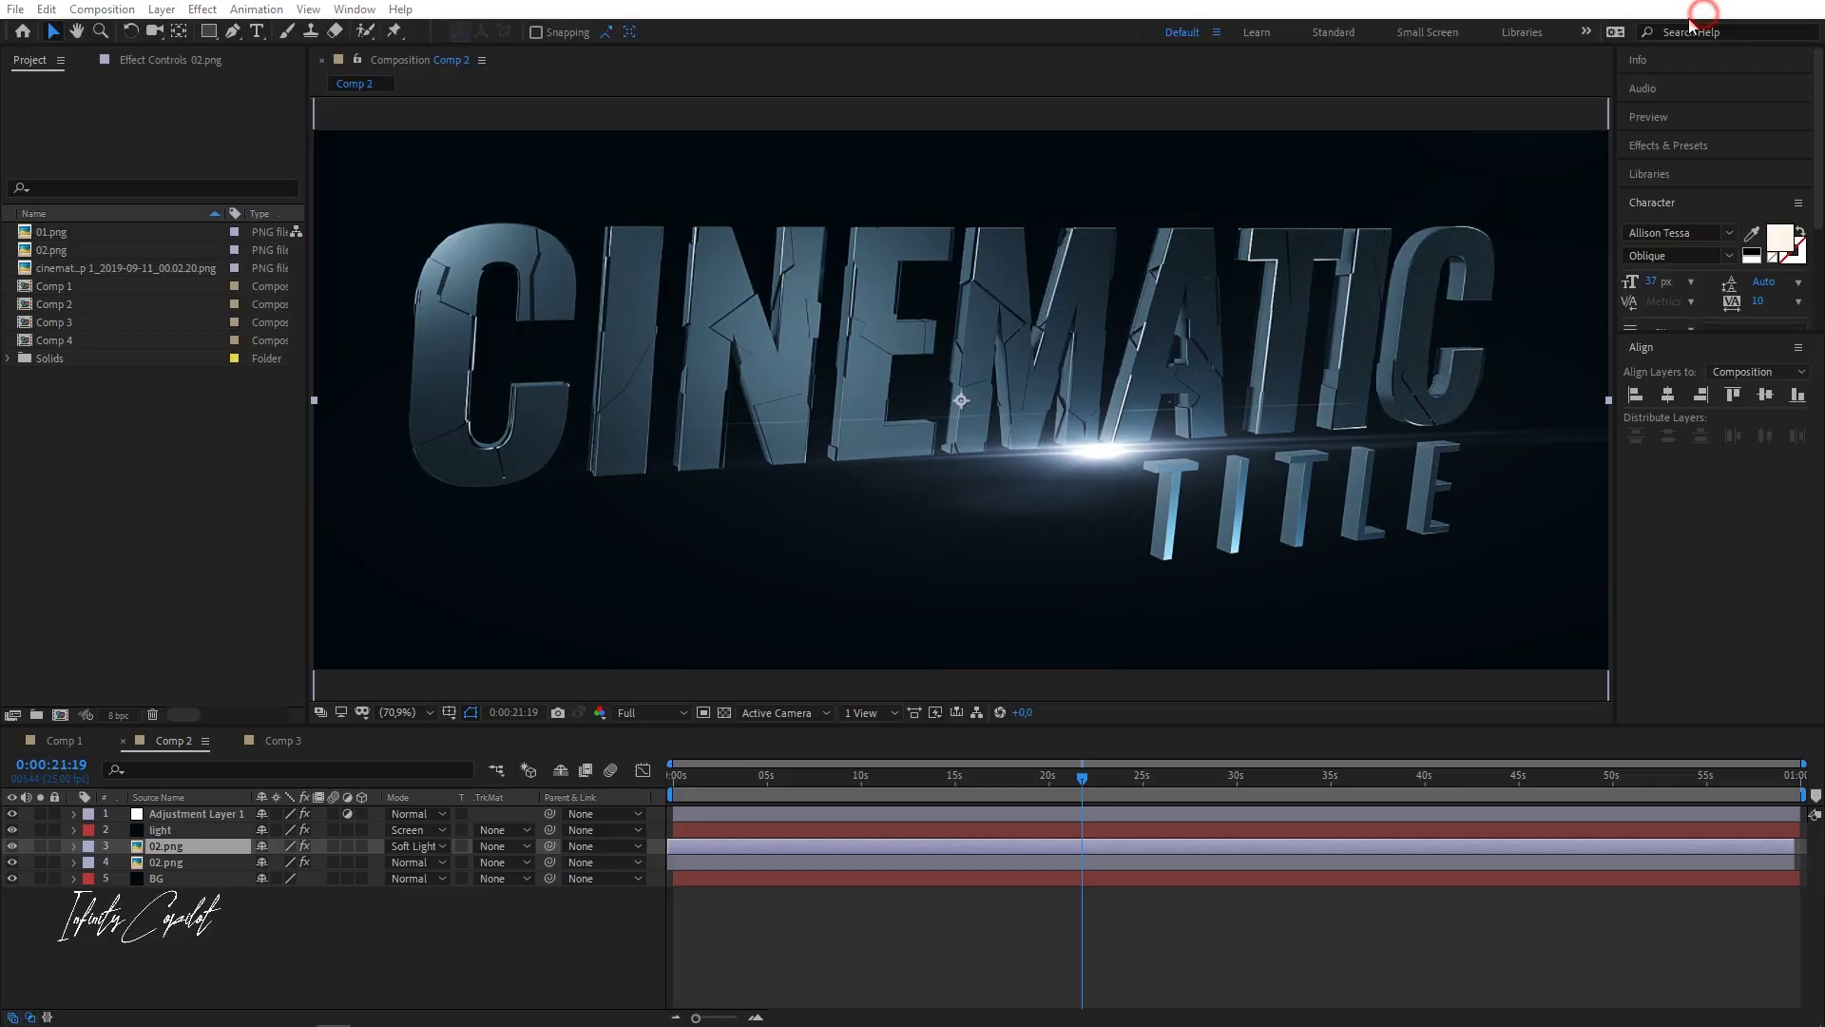
- Import the rendered image 03 from the D: drive's C4D_R20 Pr_files folder into the After Effects project
left_click_drag(1075, 781, 783, 784)
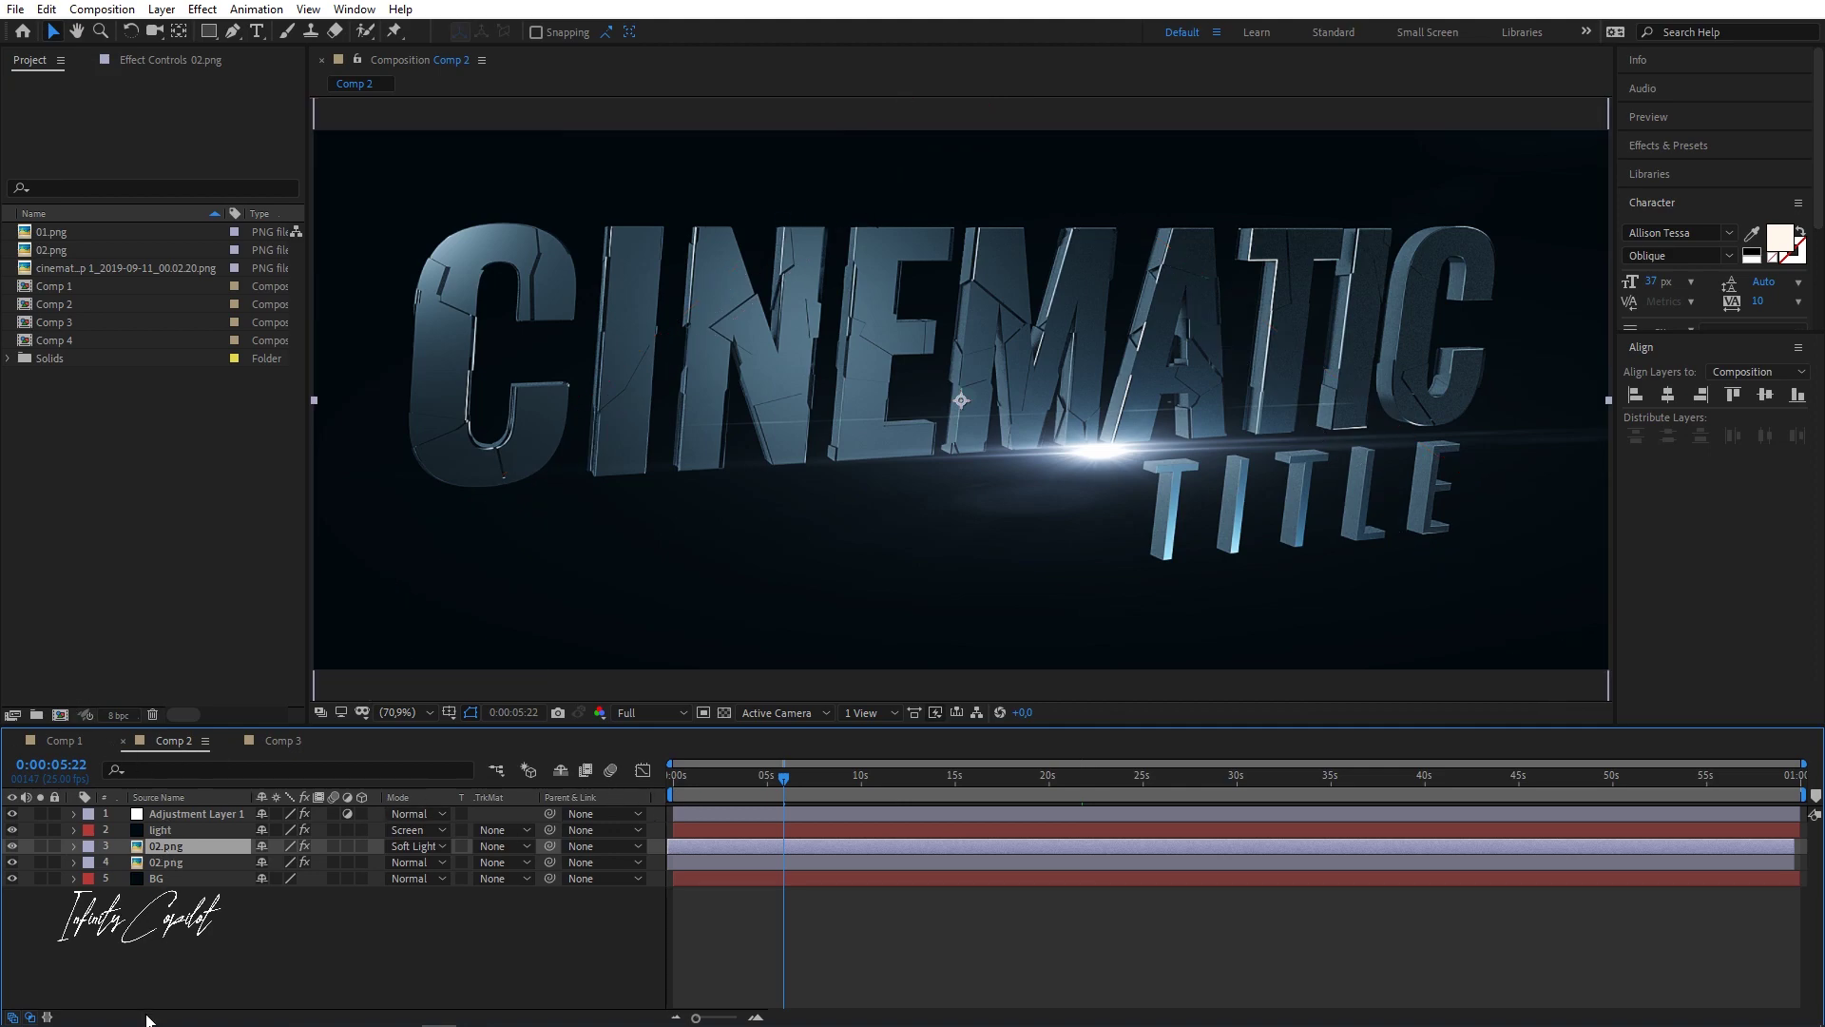
mouse_move(403, 1012)
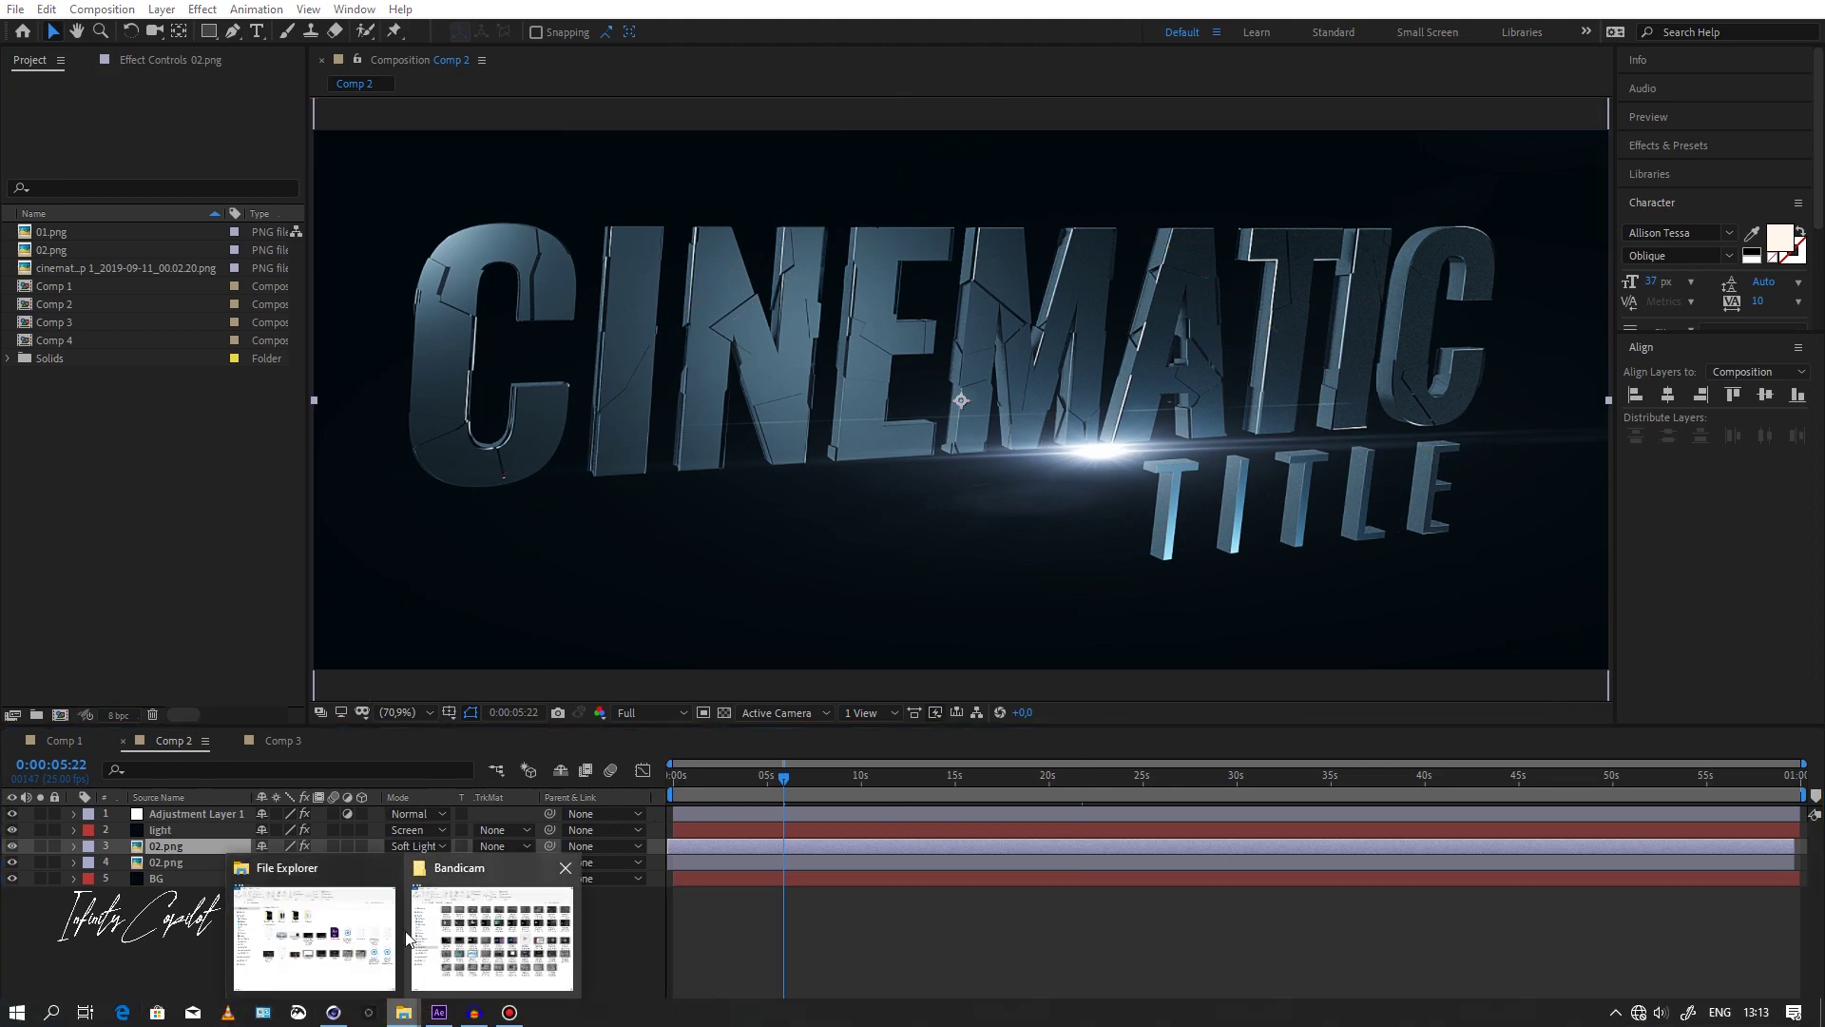
left_click(335, 951)
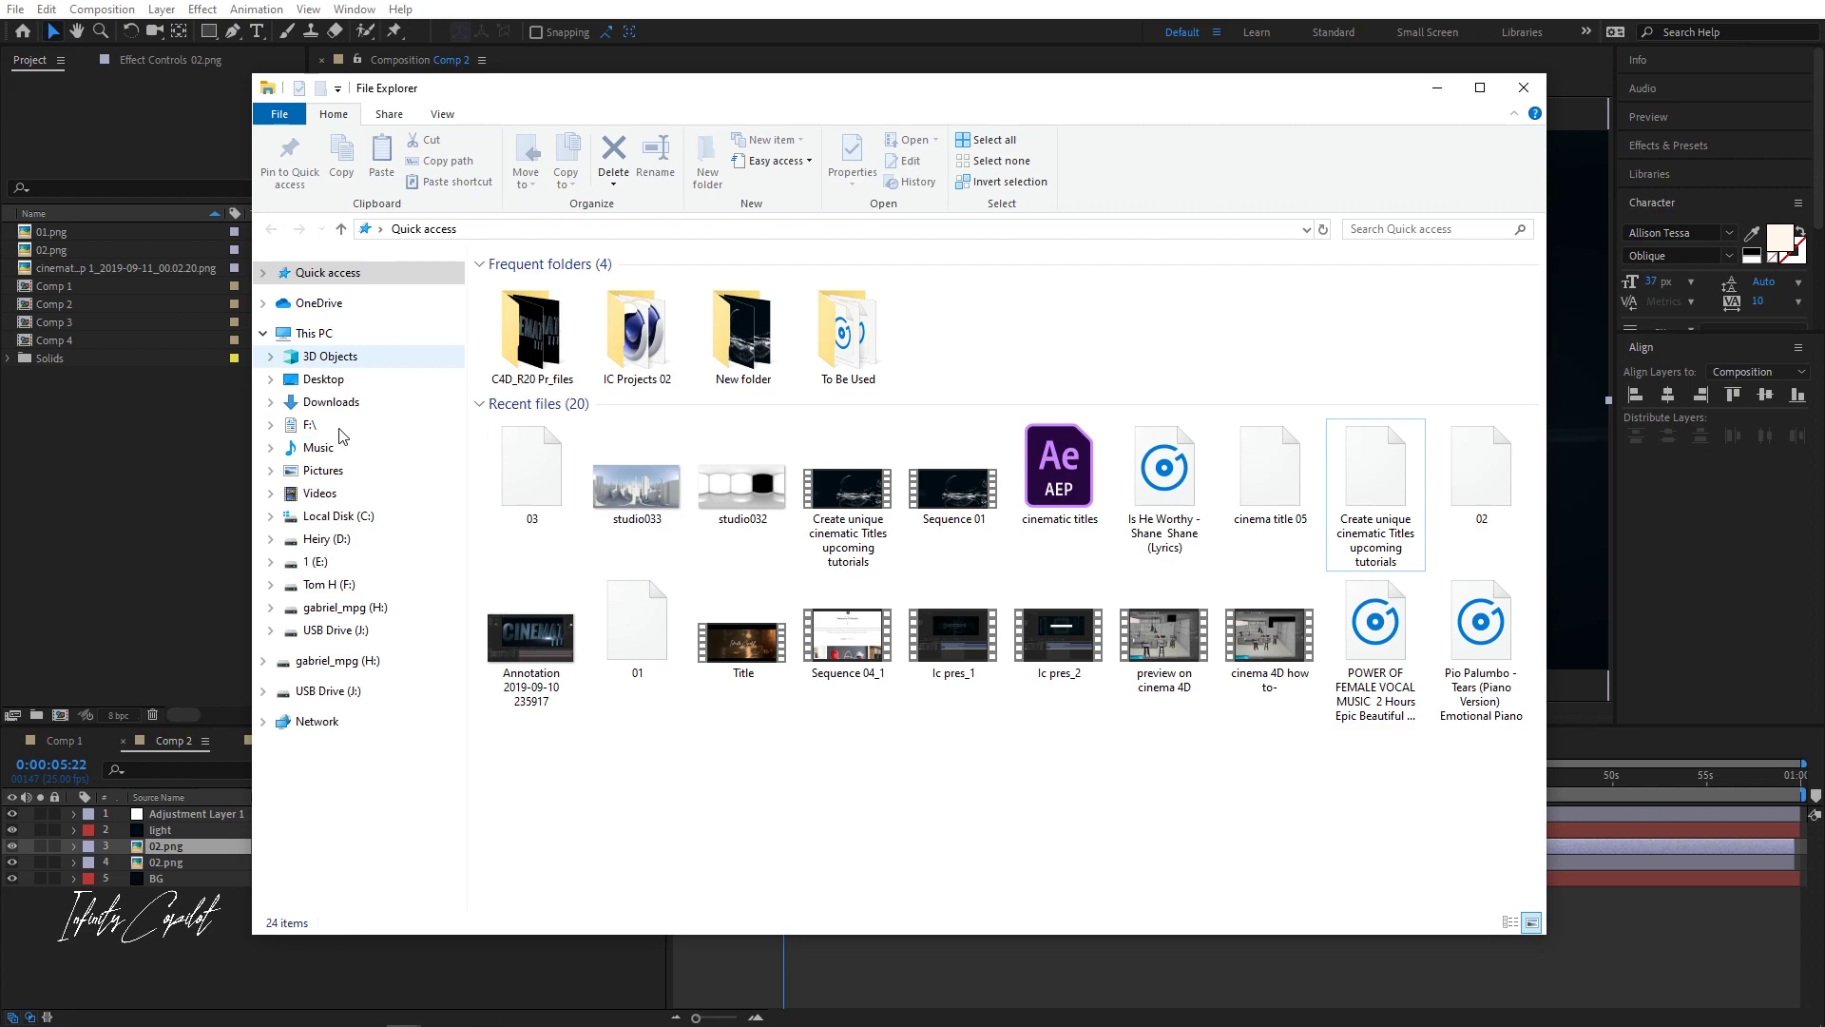
left_click(326, 539)
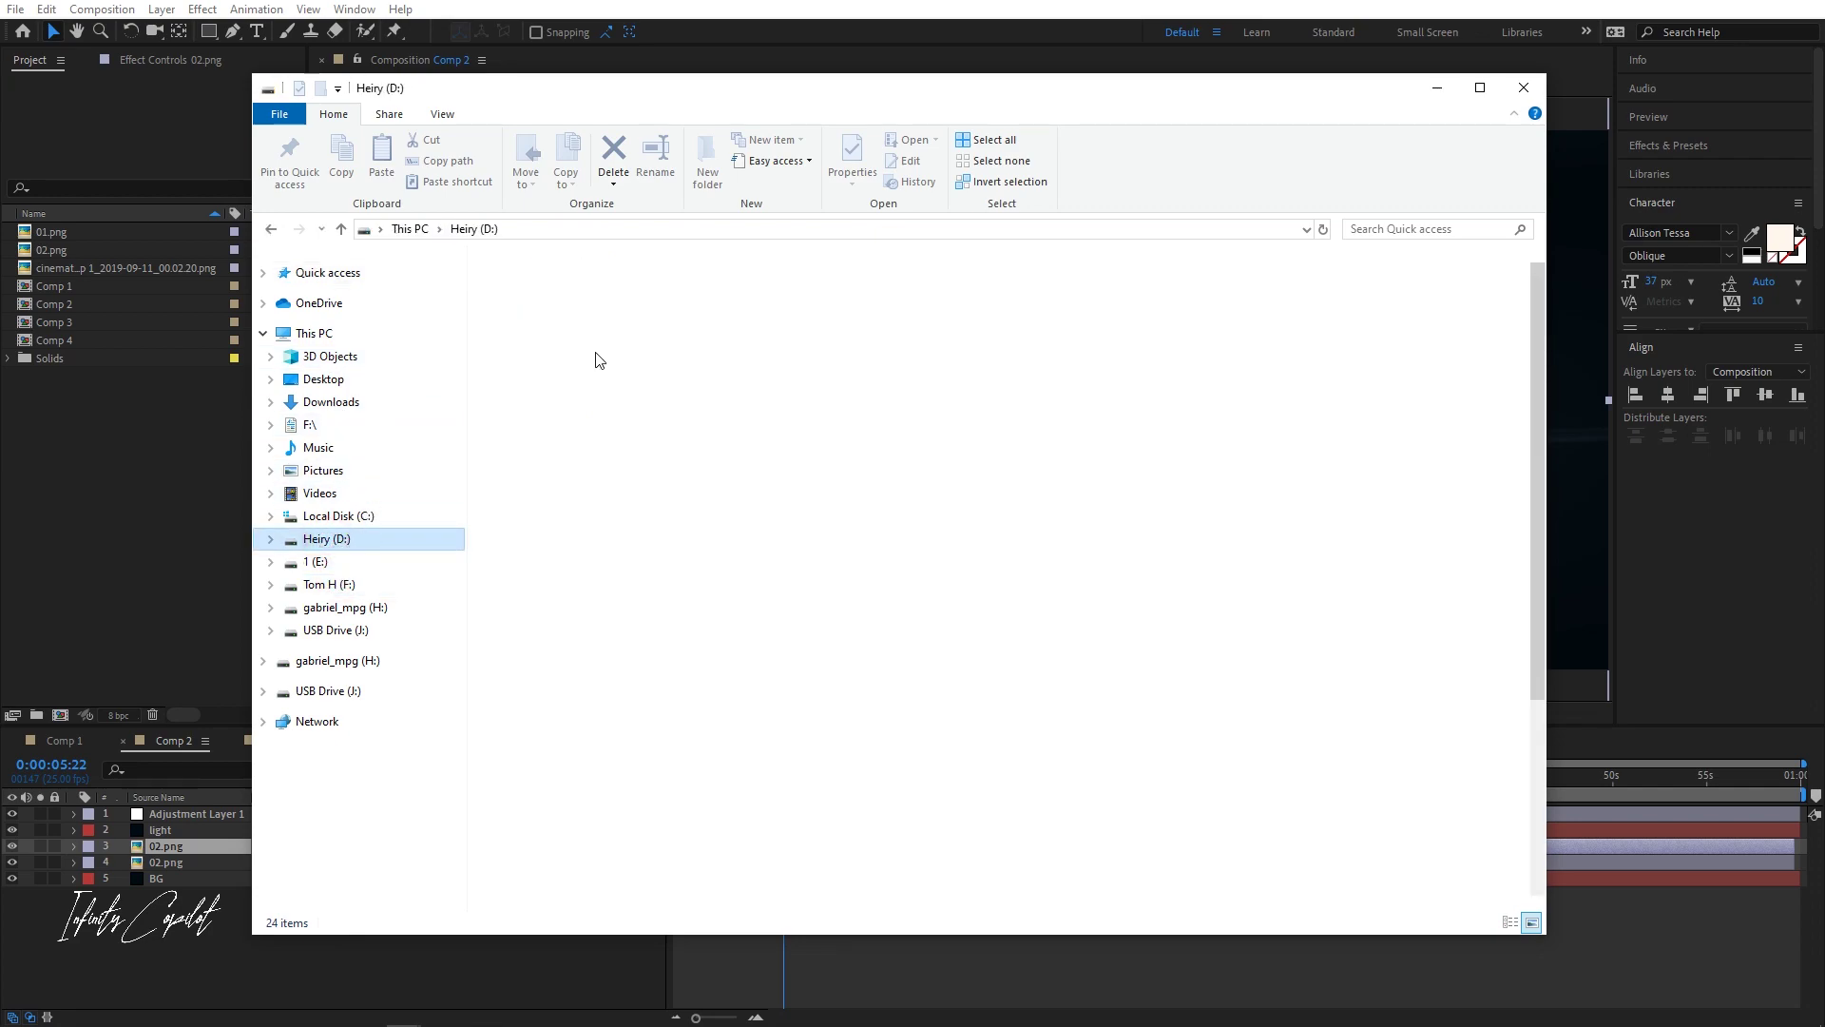
double_click(946, 323)
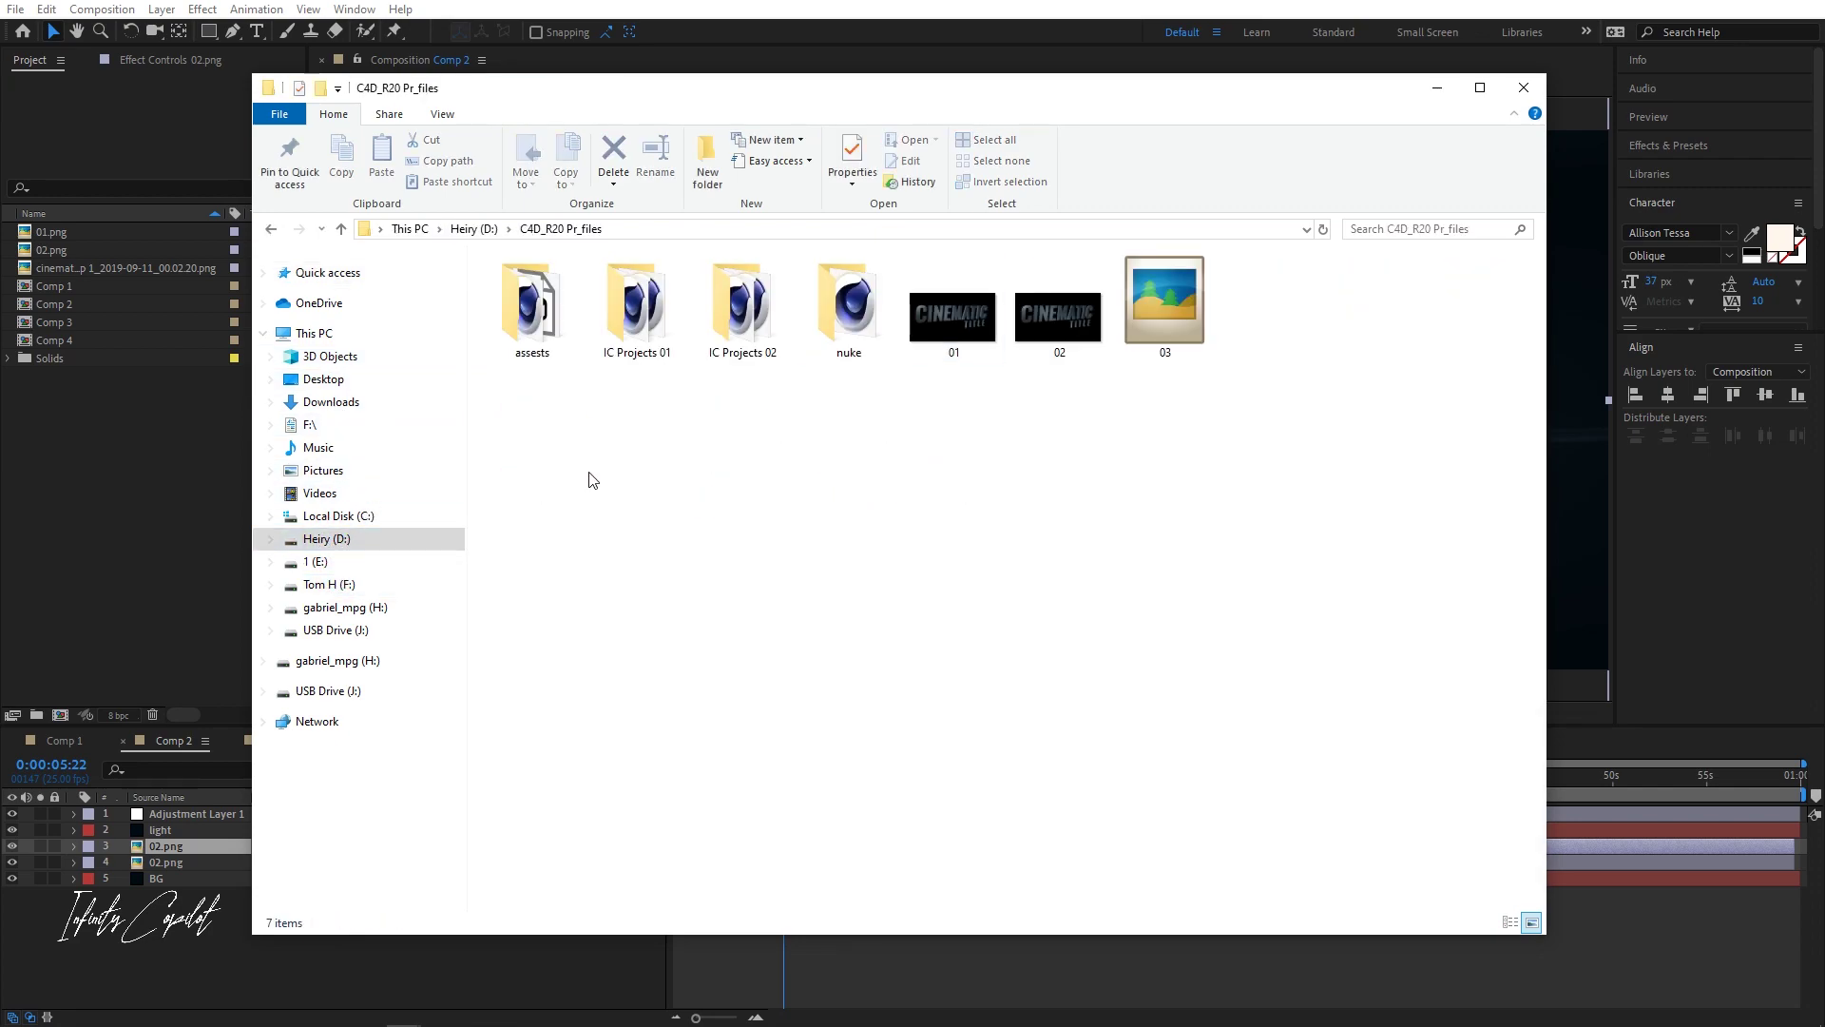
left_click_drag(1165, 332, 204, 488)
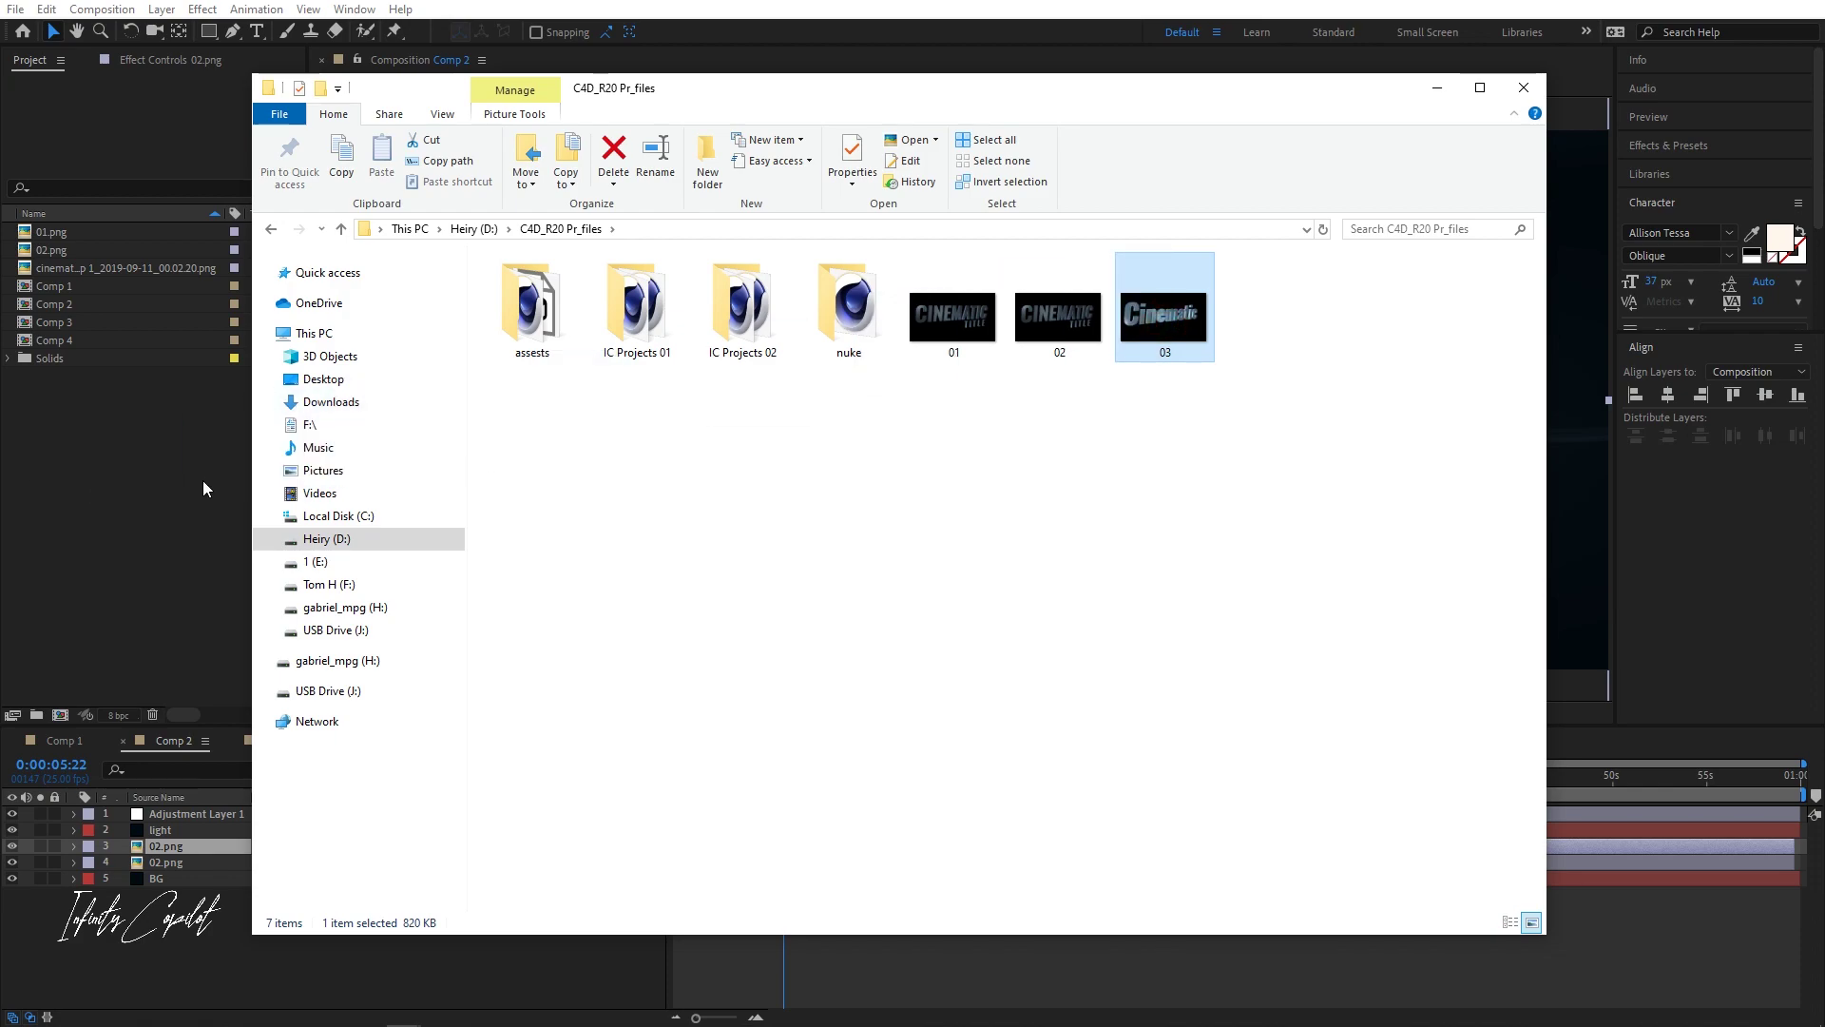
left_click(1444, 96)
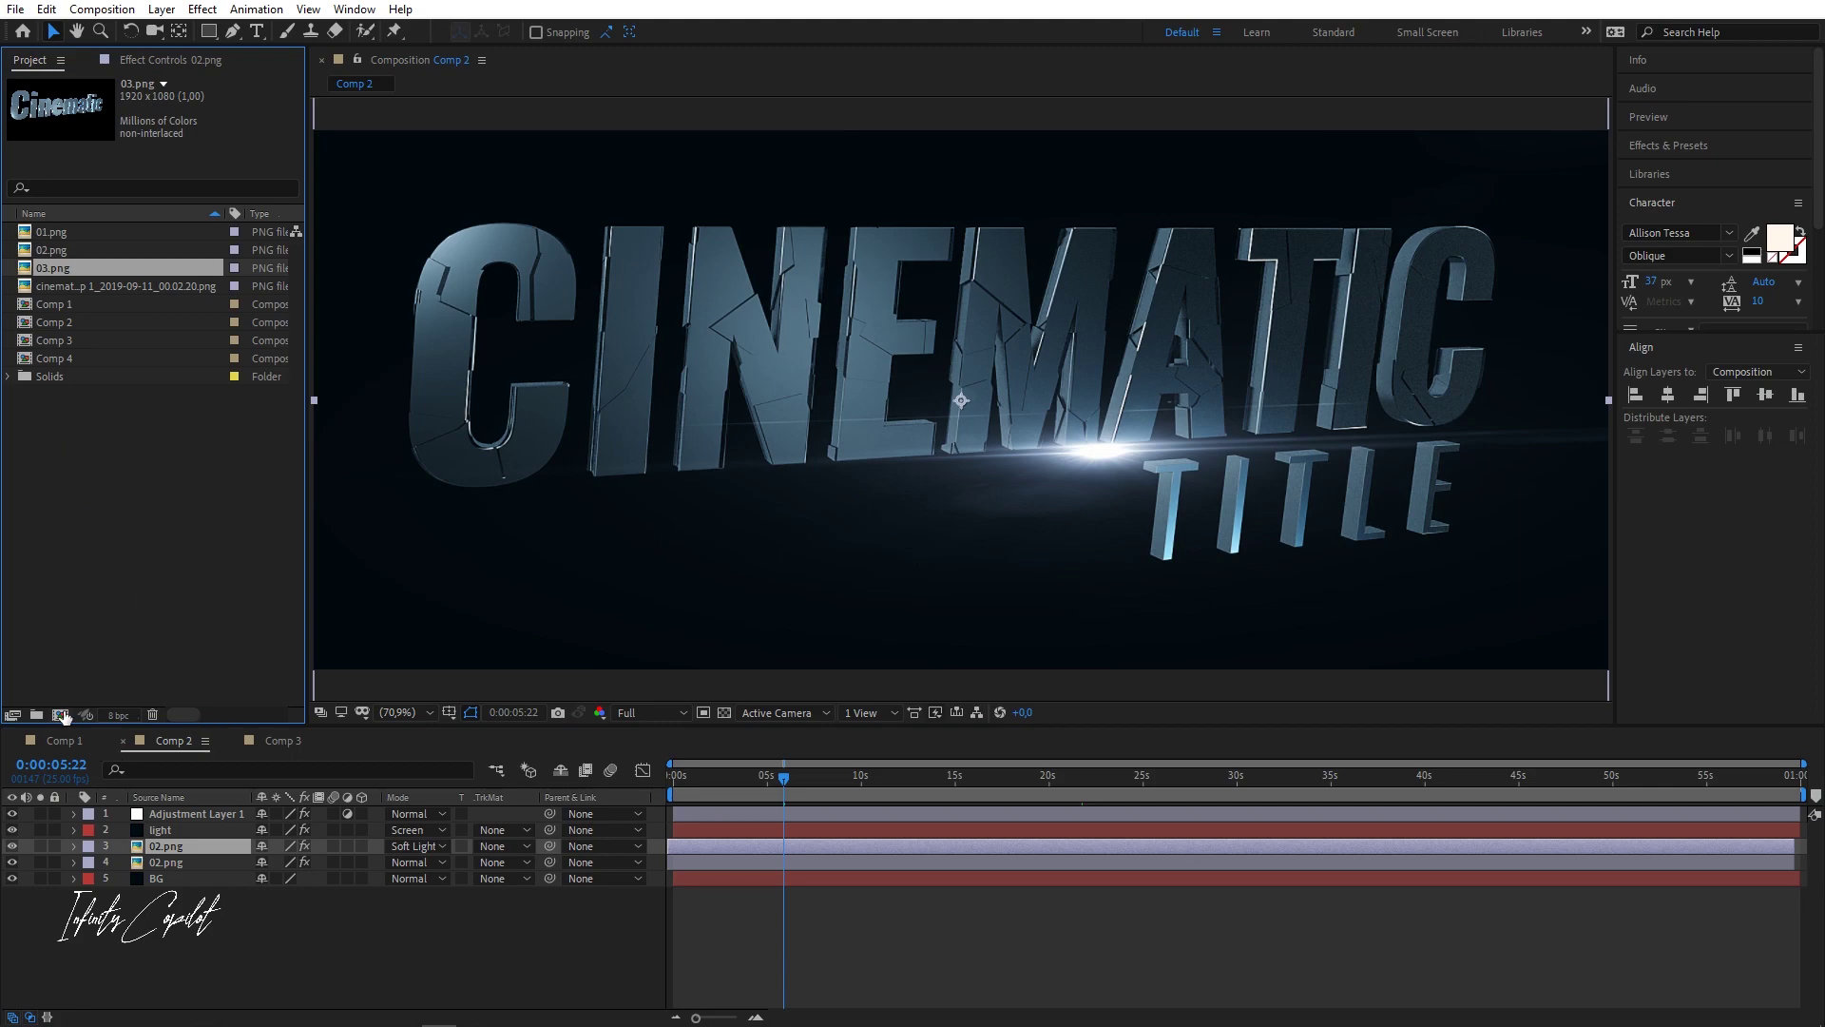
- Create a new composition and set its height to 800 px
left_click(1082, 744)
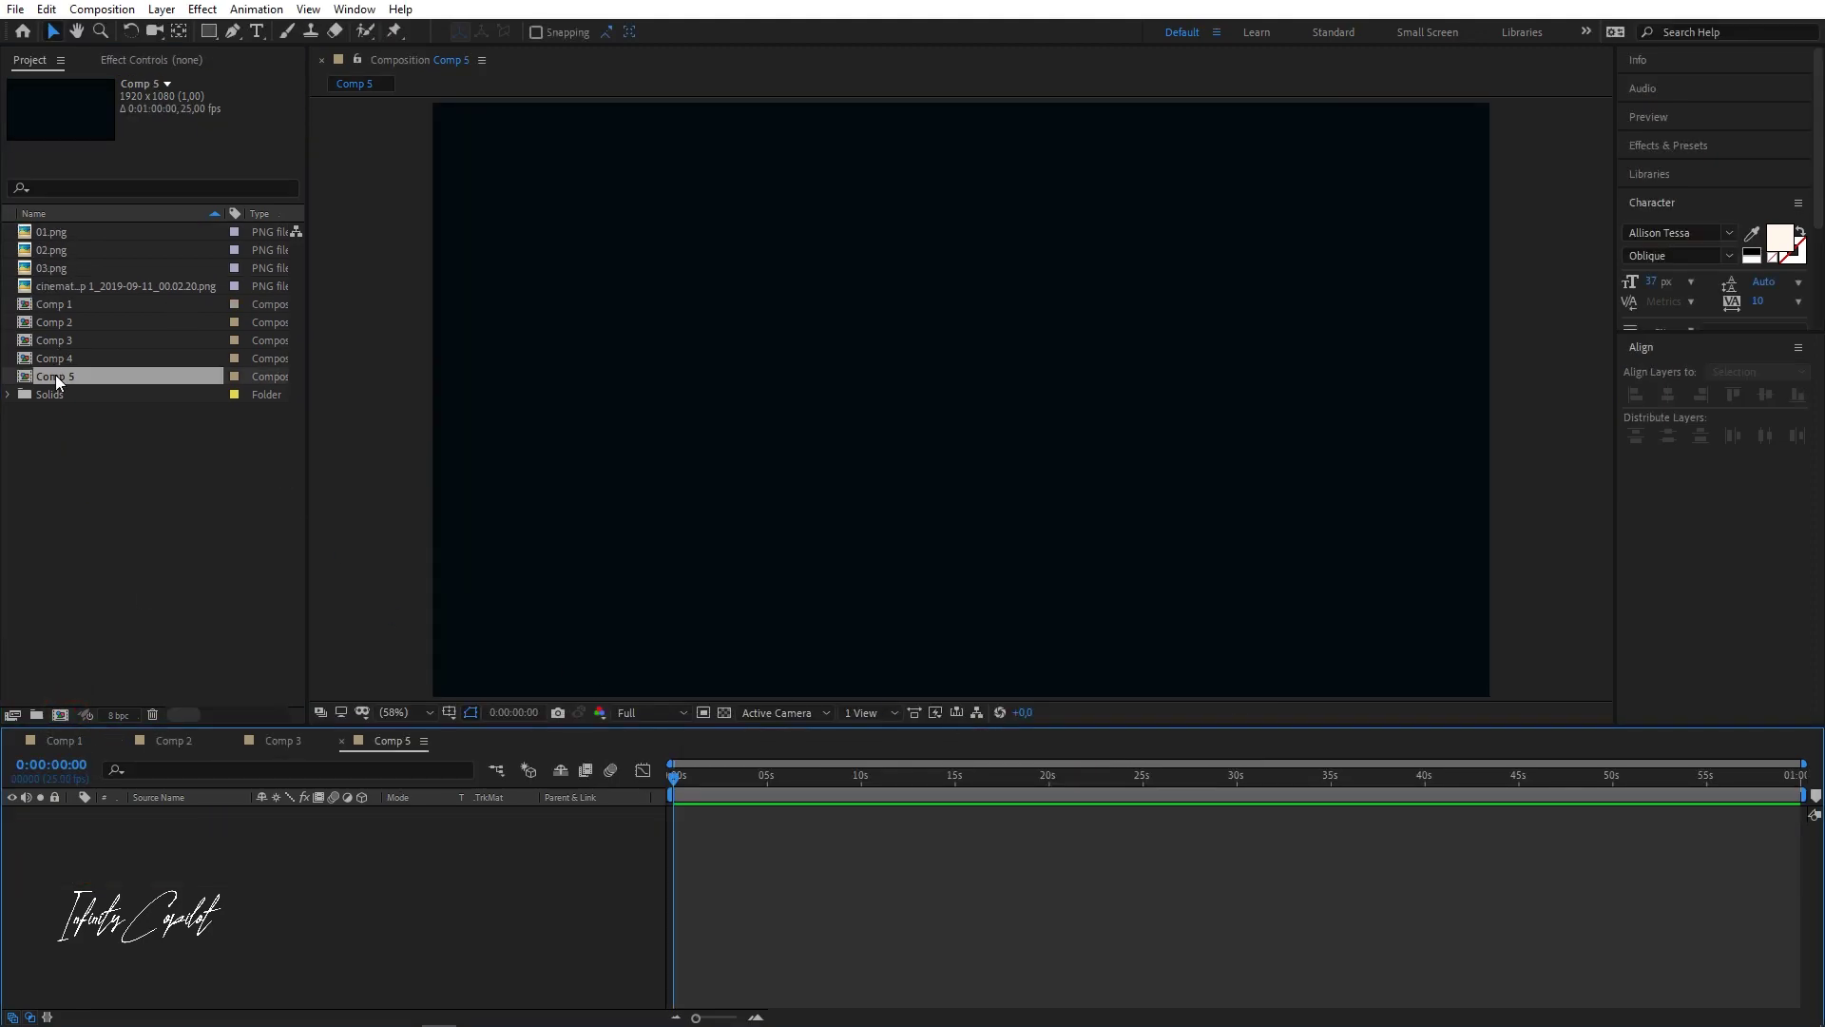
right_click(57, 381)
left_click(114, 383)
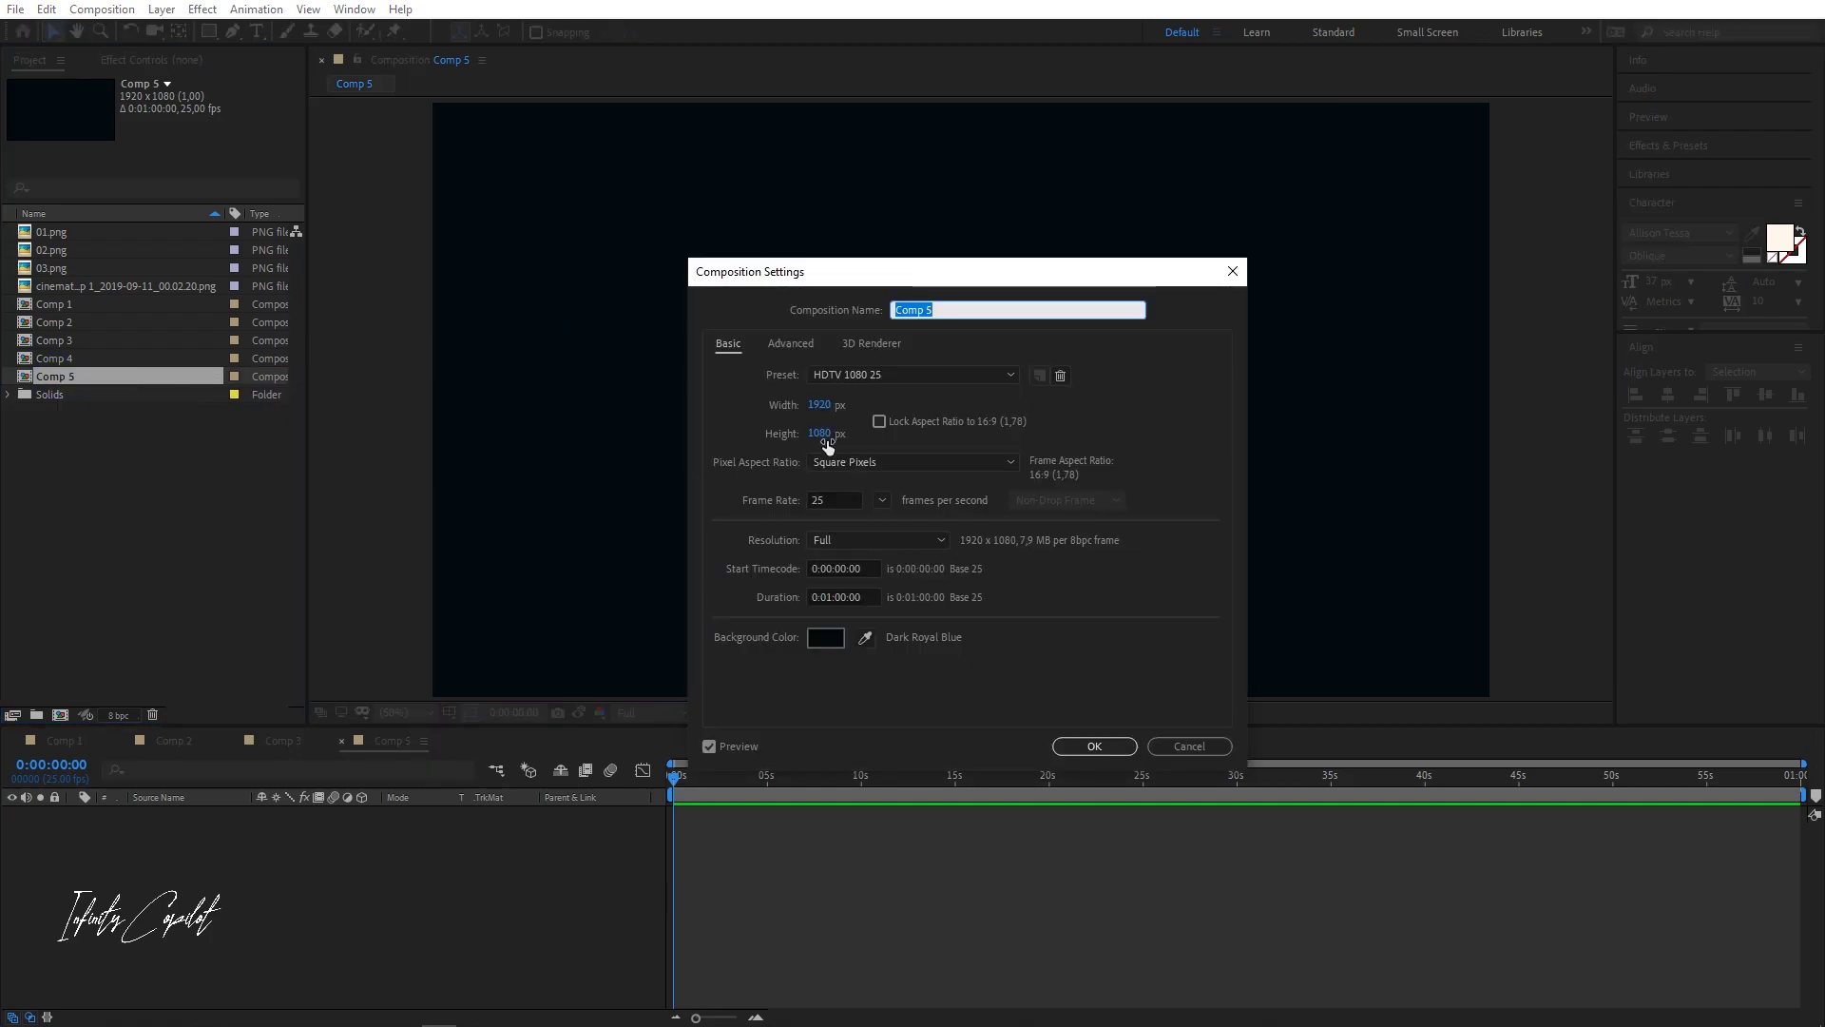
left_click(821, 435)
type("800")
key("Return")
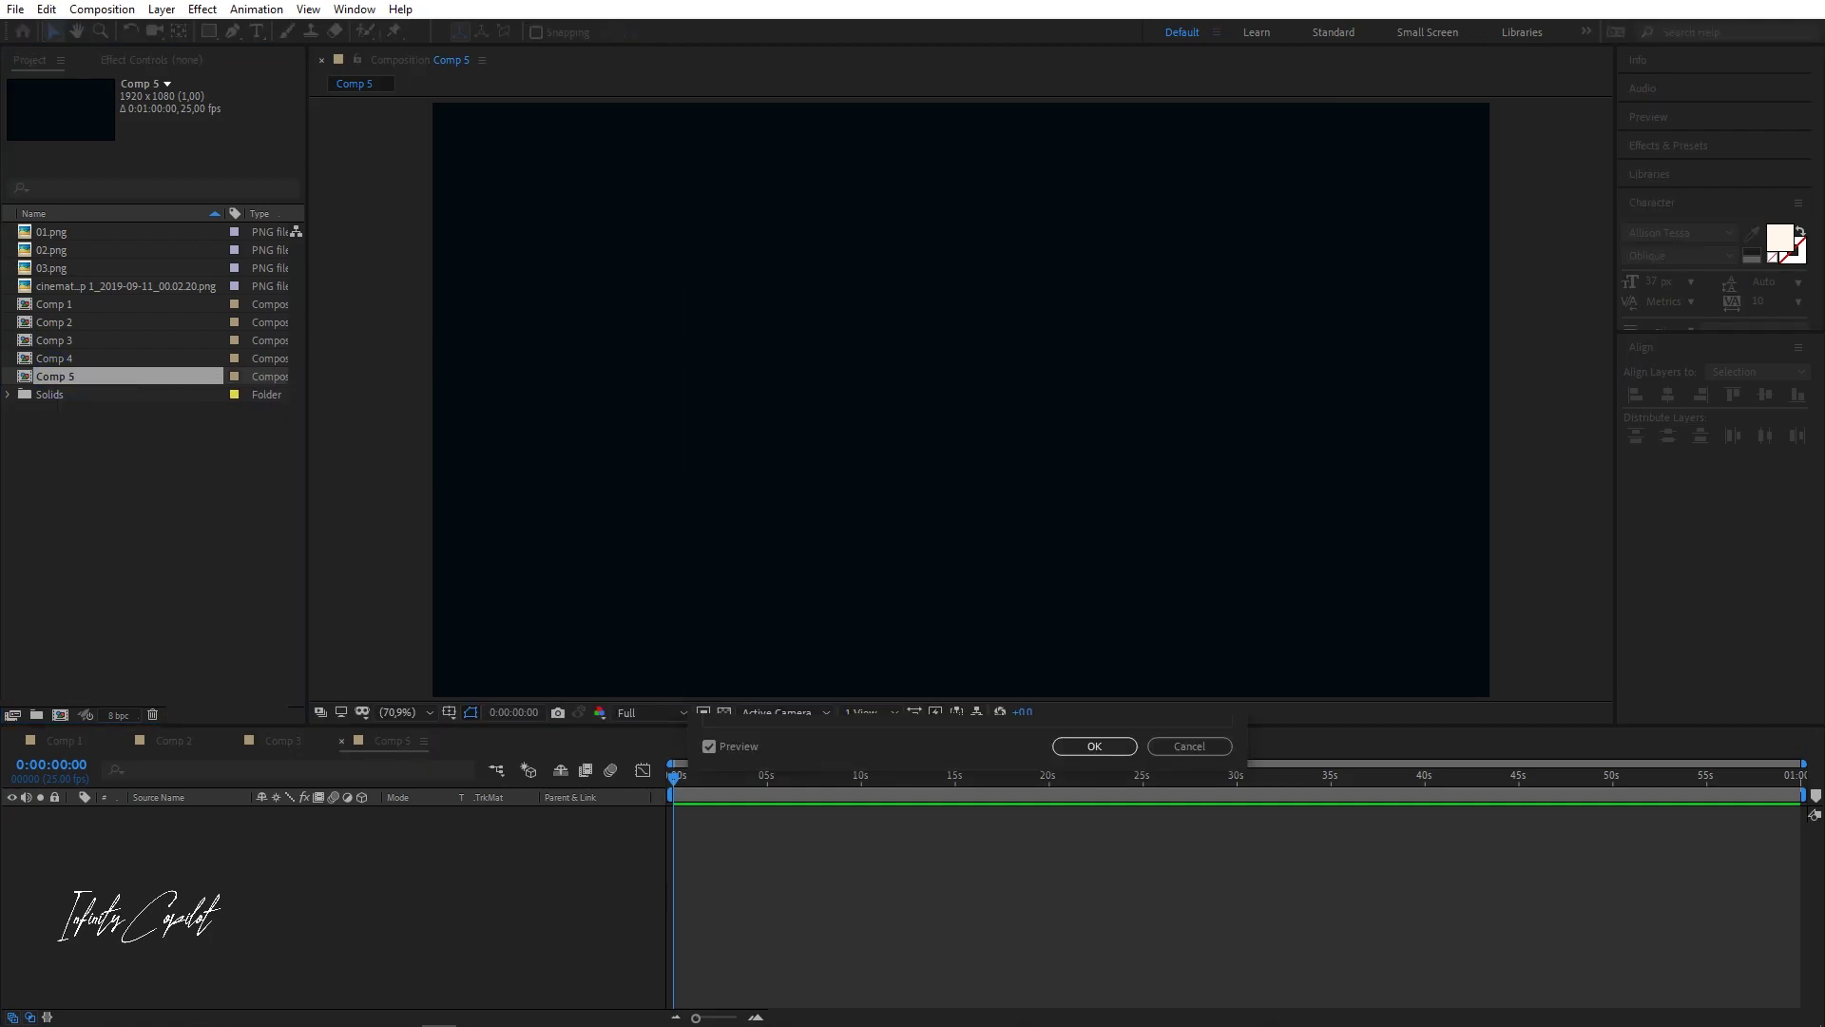
- Place 03.png in the new composition and add an adjustment layer above it
left_click_drag(44, 275, 221, 860)
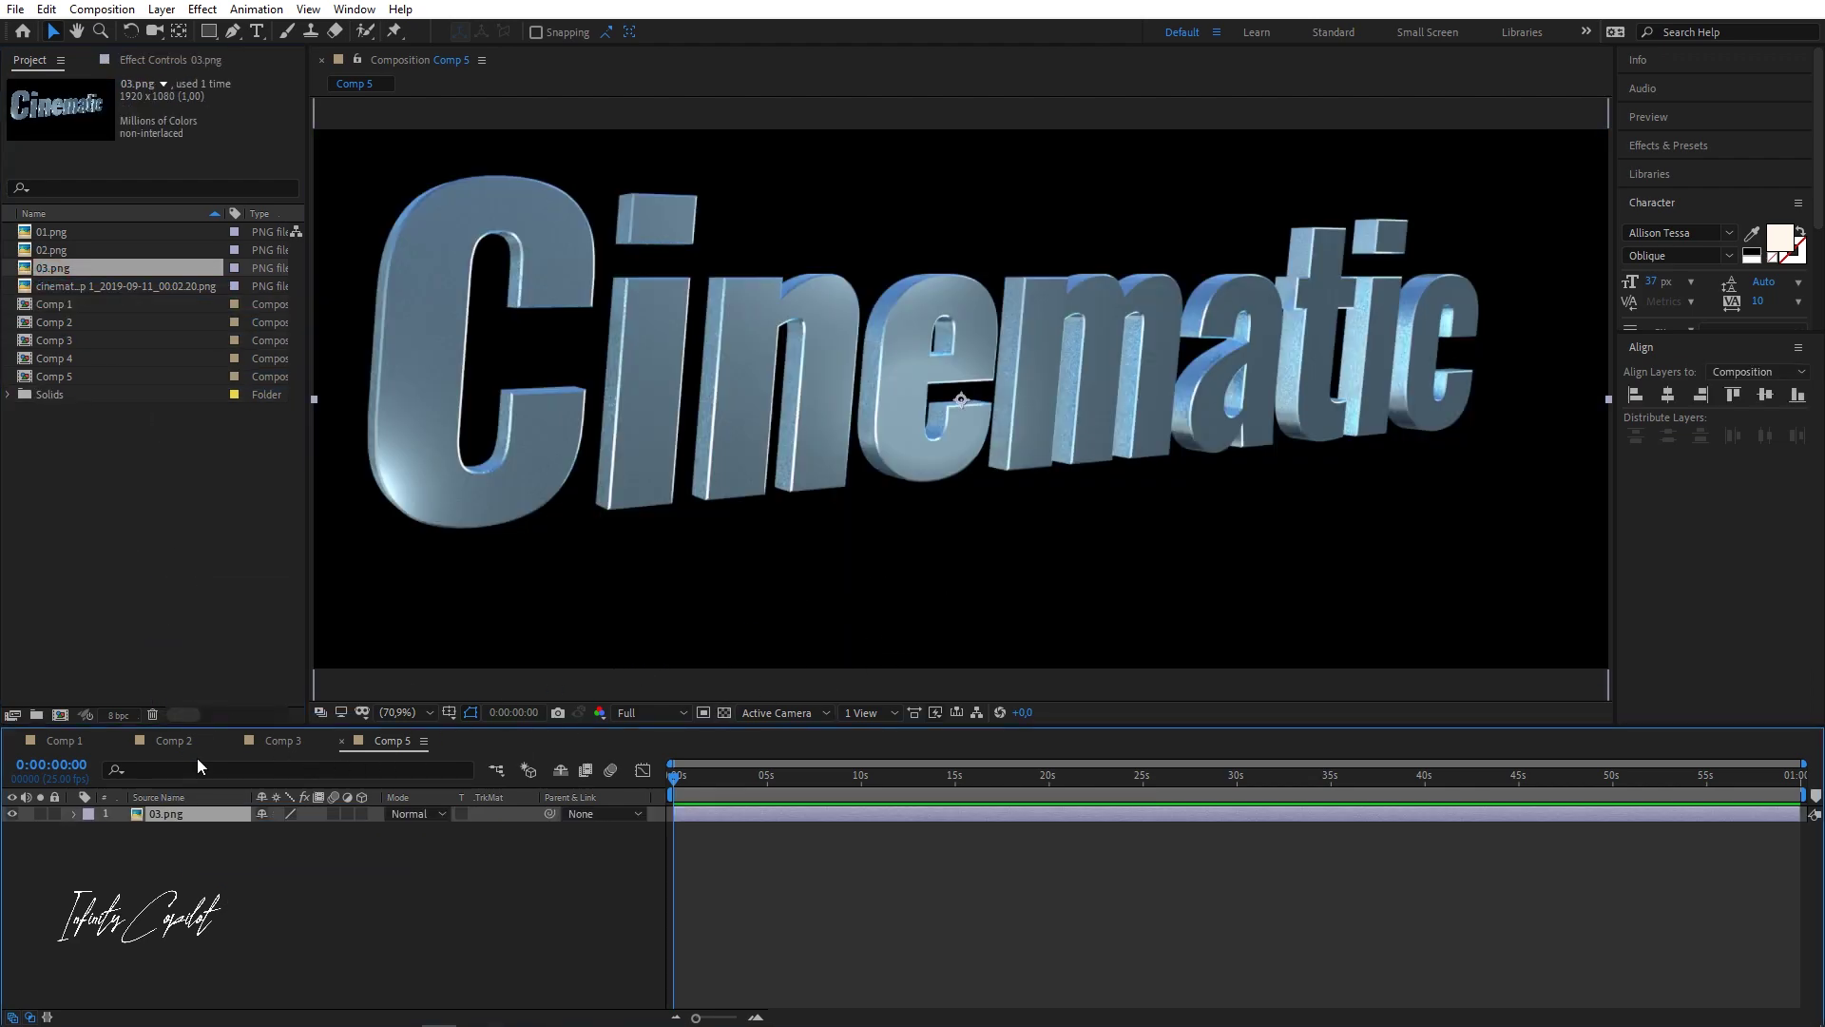
right_click(411, 894)
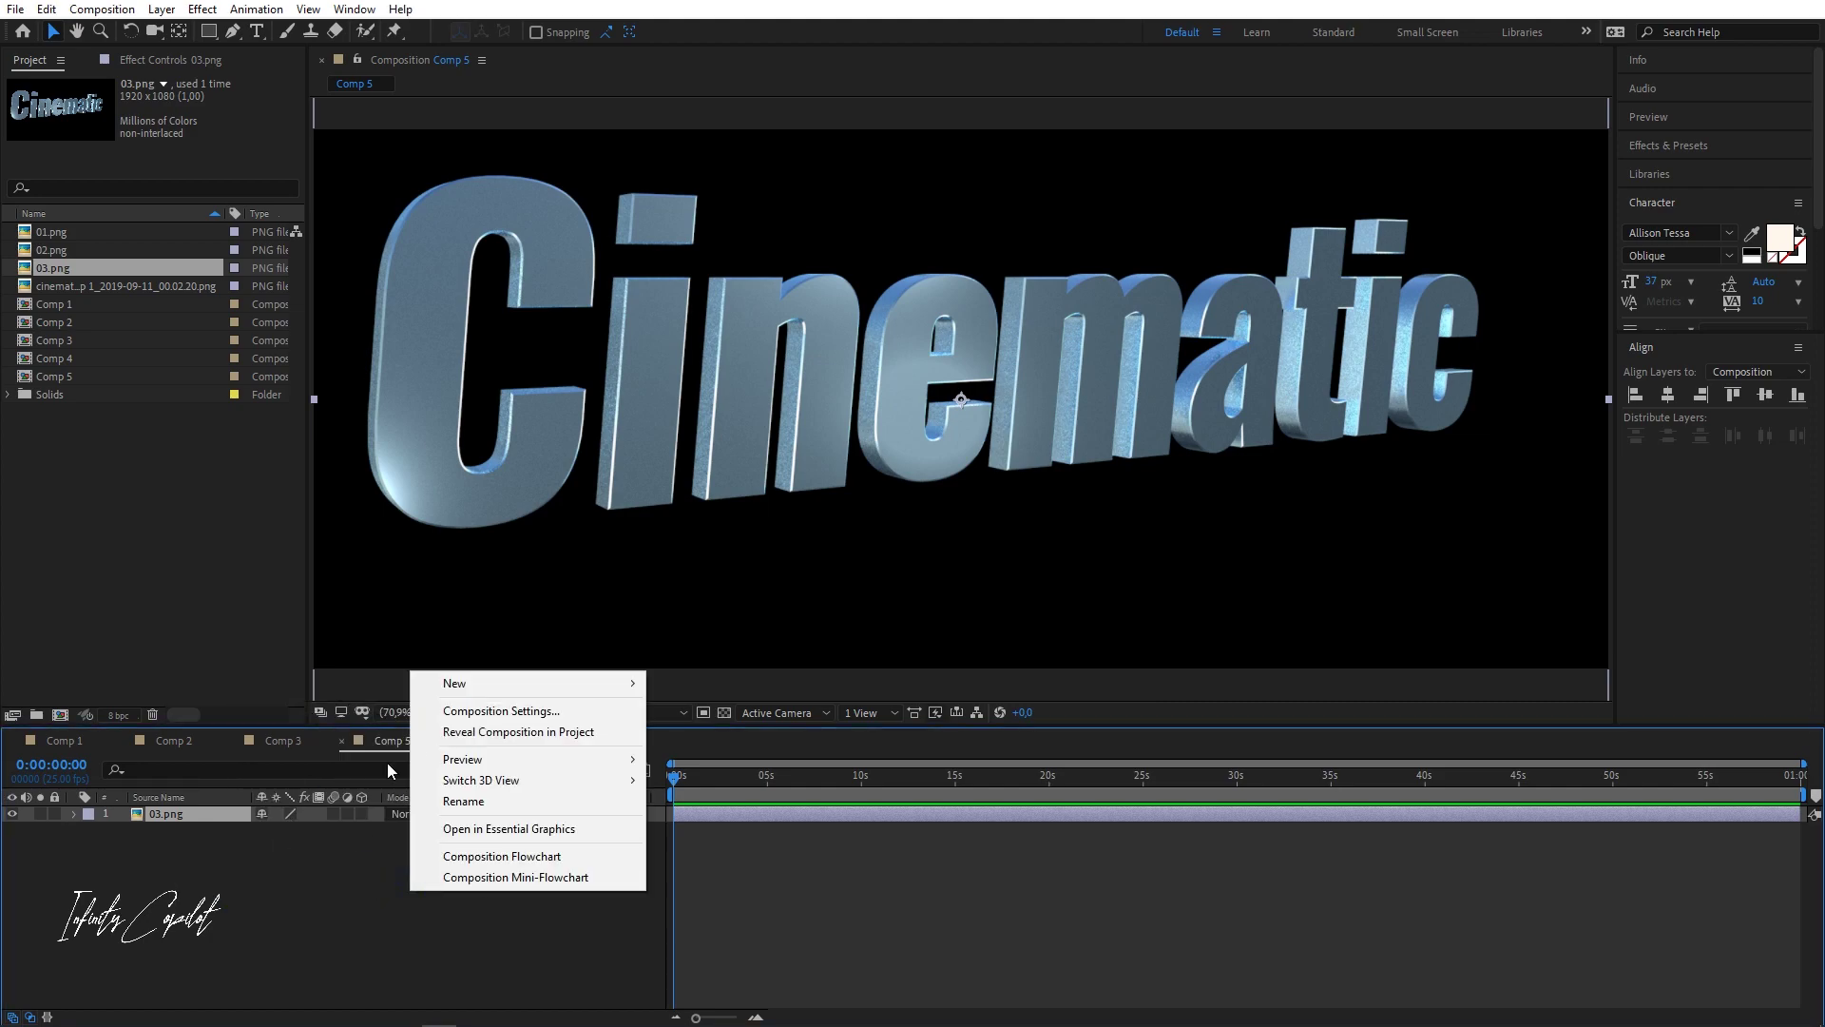
left_click(475, 686)
left_click(717, 835)
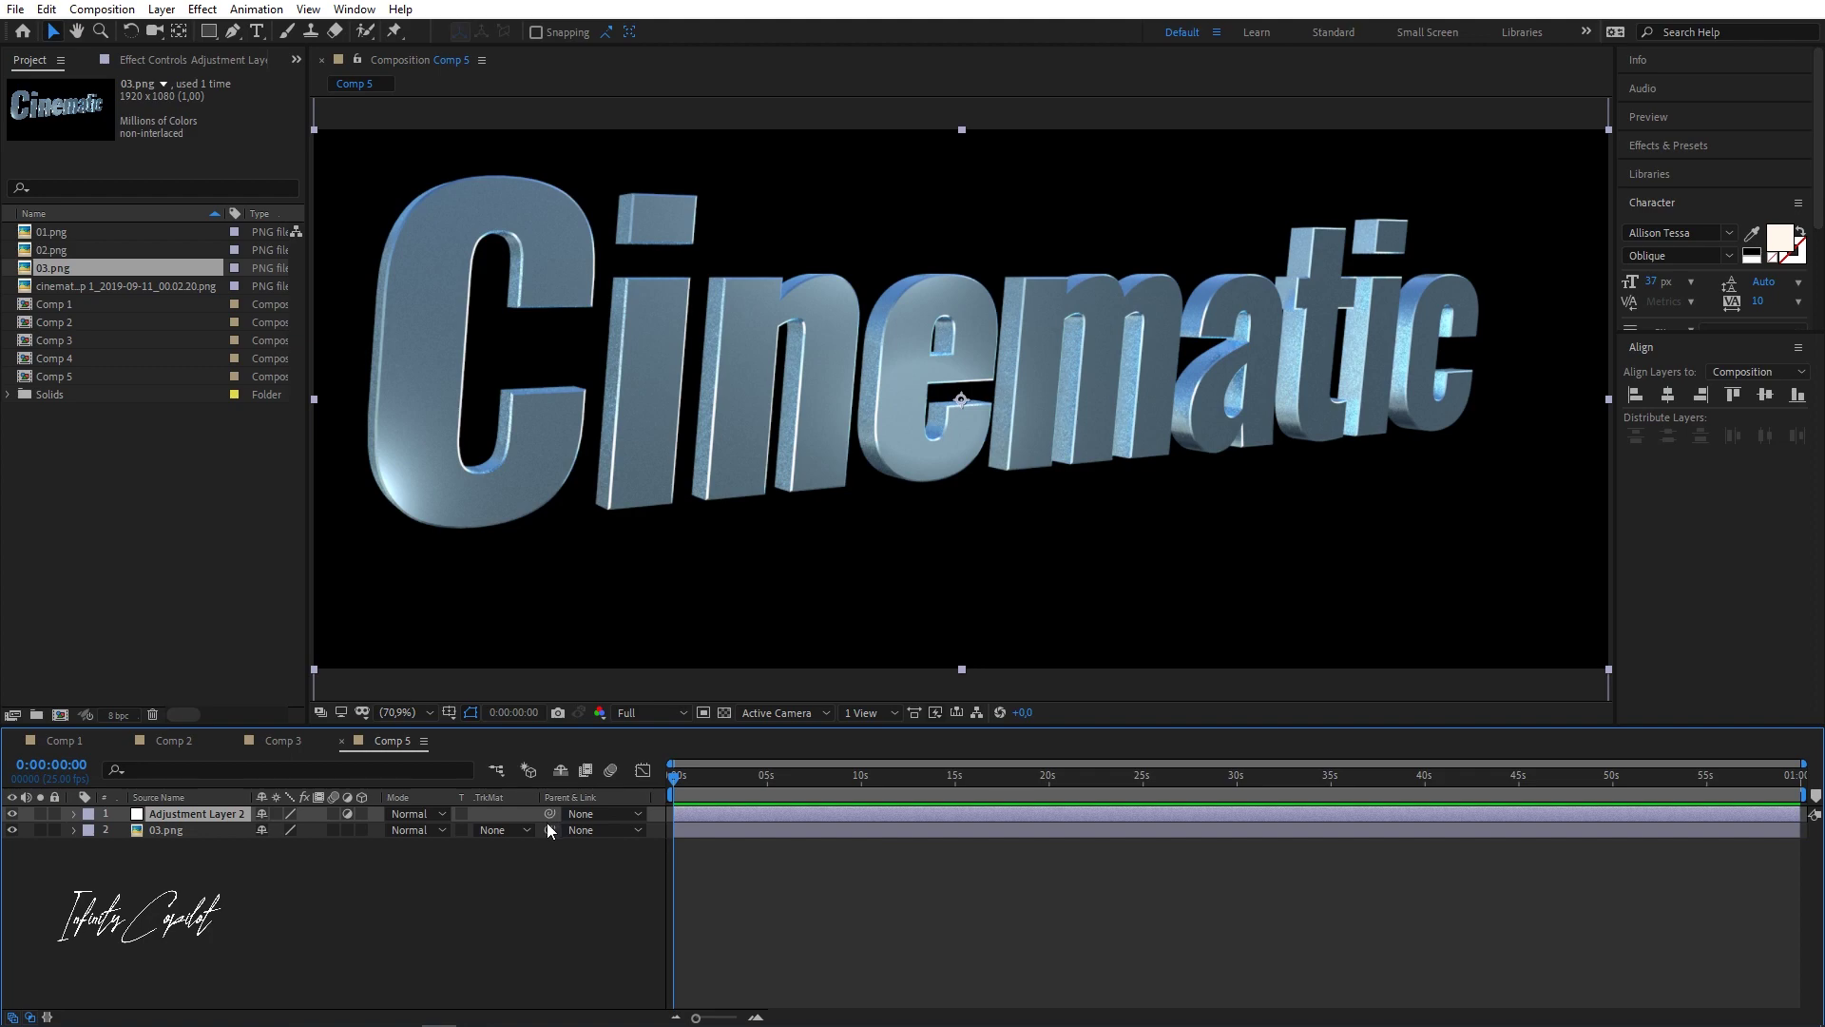
- Apply the Curves effect to the adjustment layer and shape its RGB curve into a slight S with brighter highlights and deeper shadows
key("ctrl+space")
type("curv")
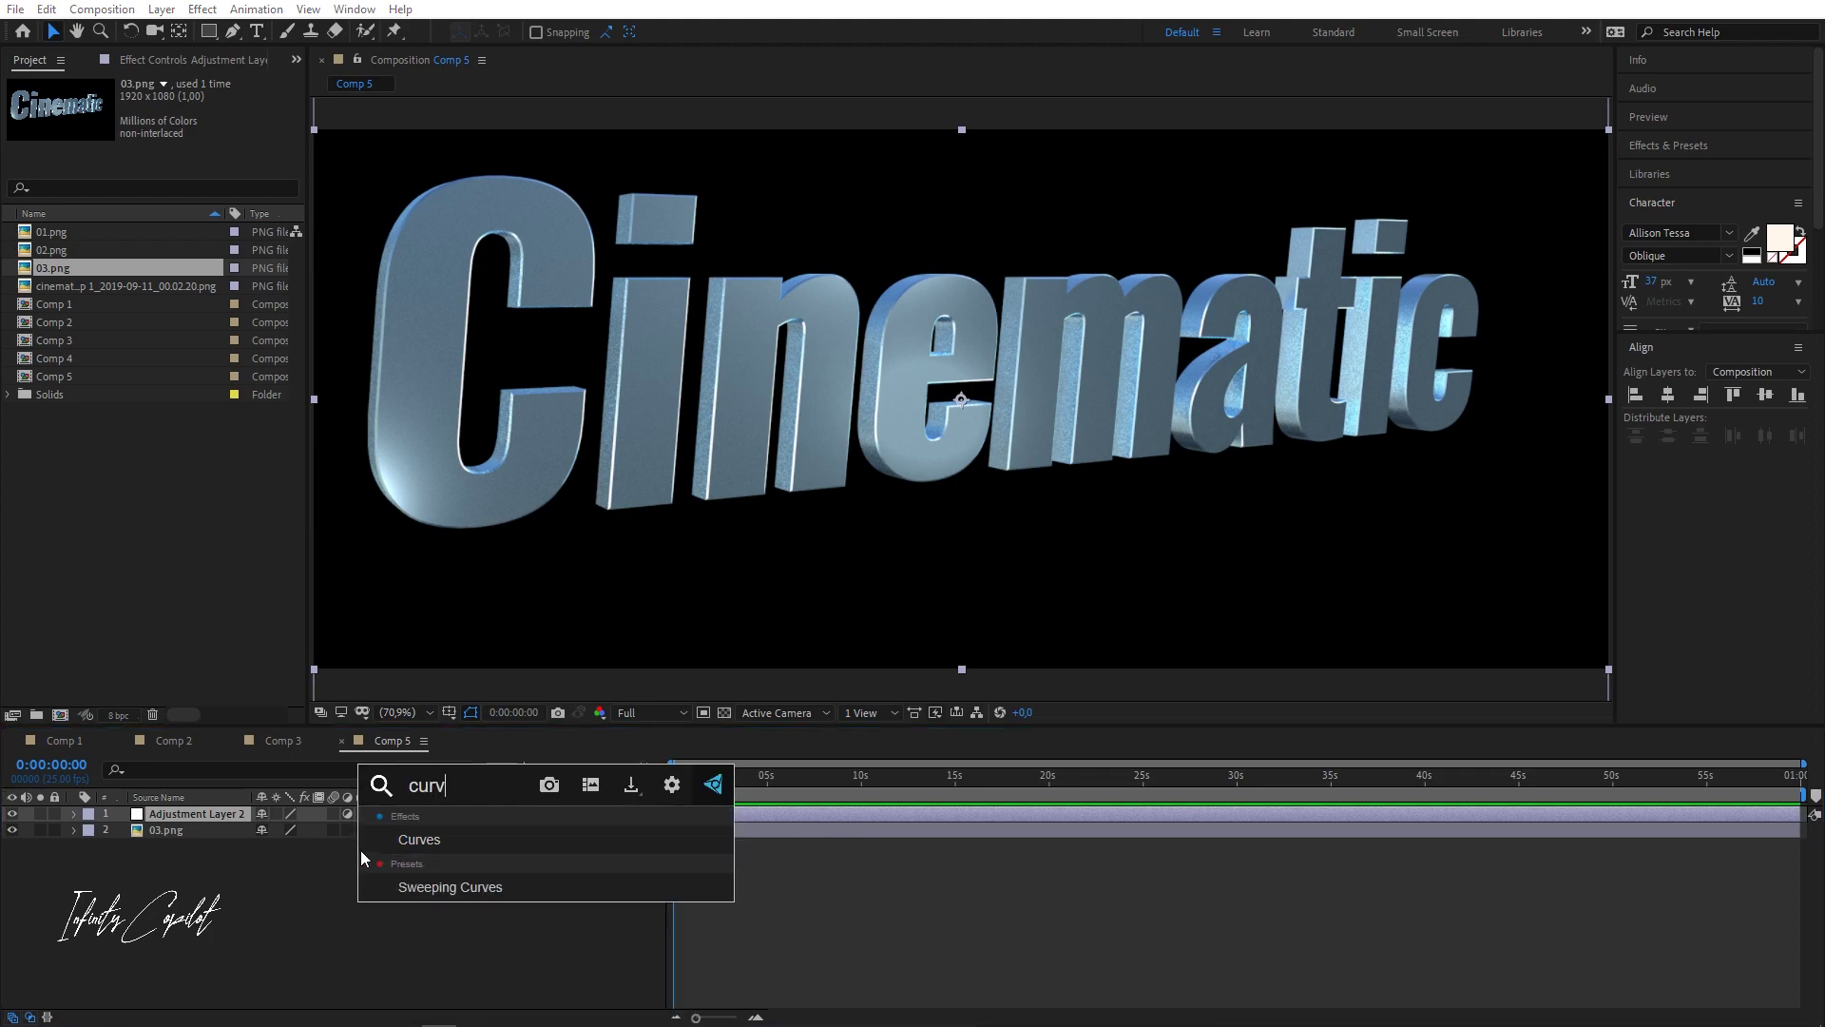
left_click(406, 836)
left_click_drag(216, 236, 210, 231)
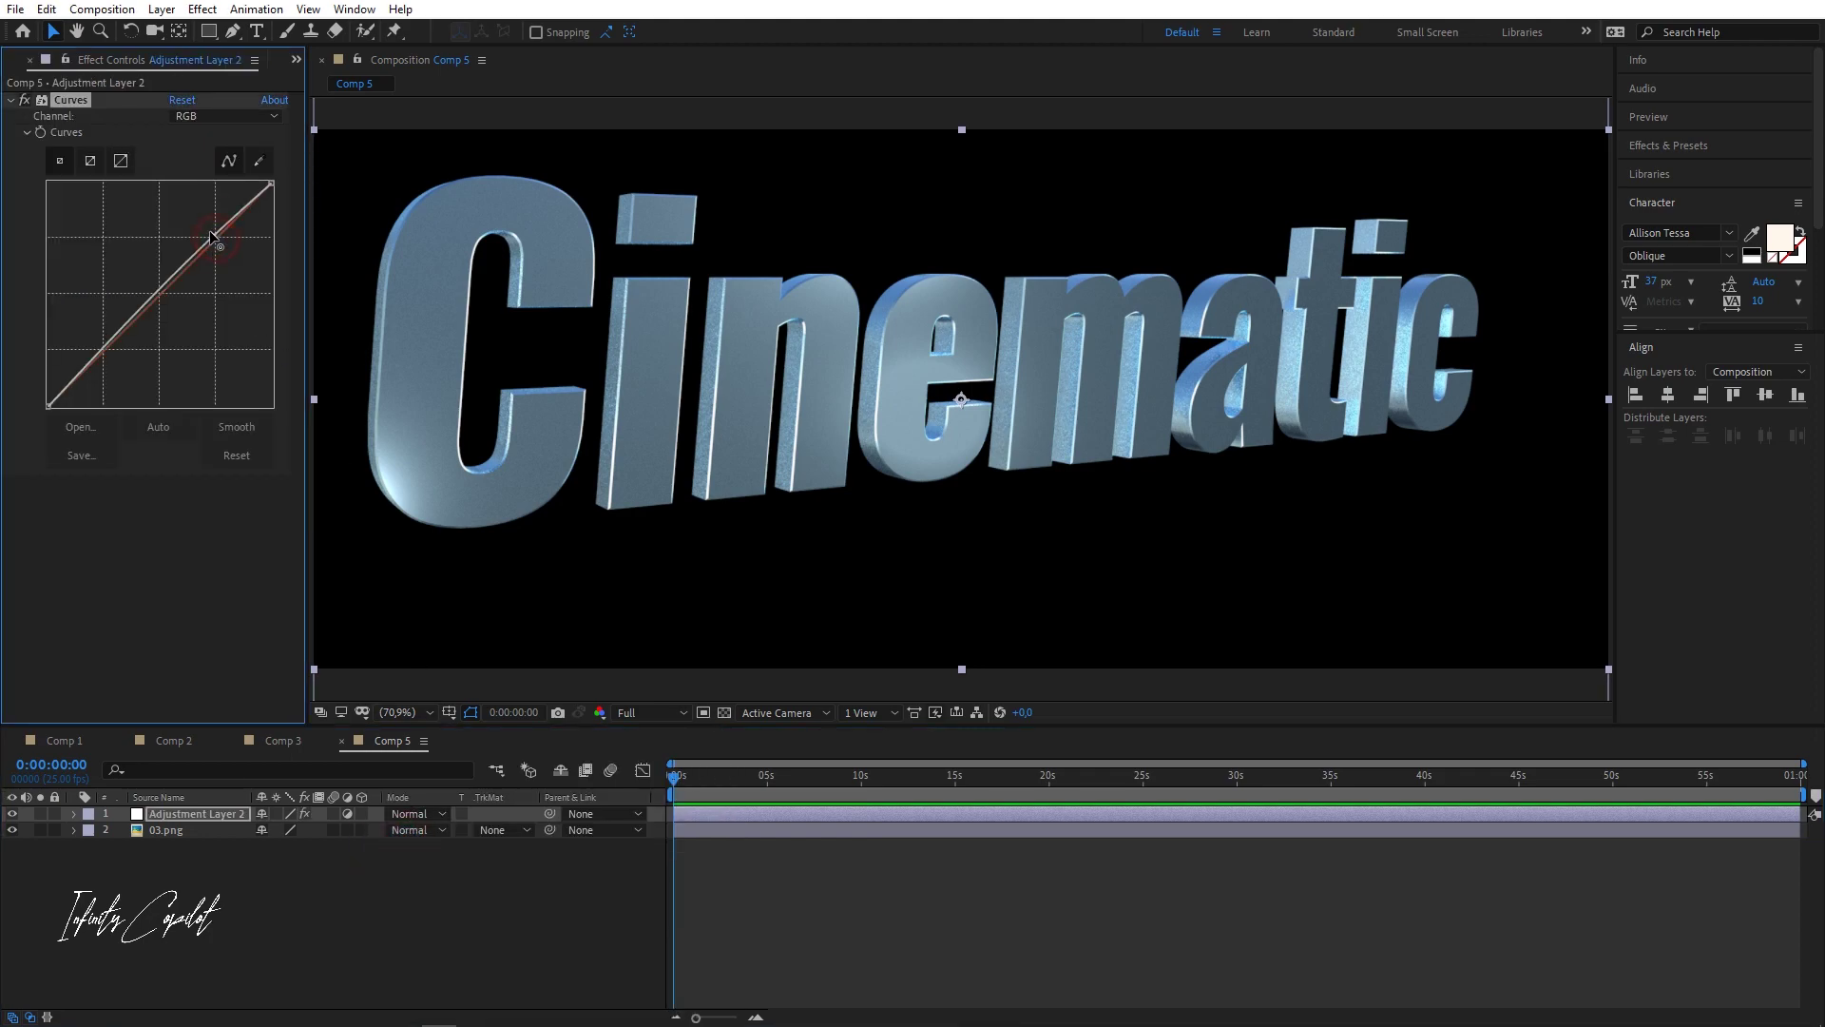
left_click_drag(93, 352, 103, 360)
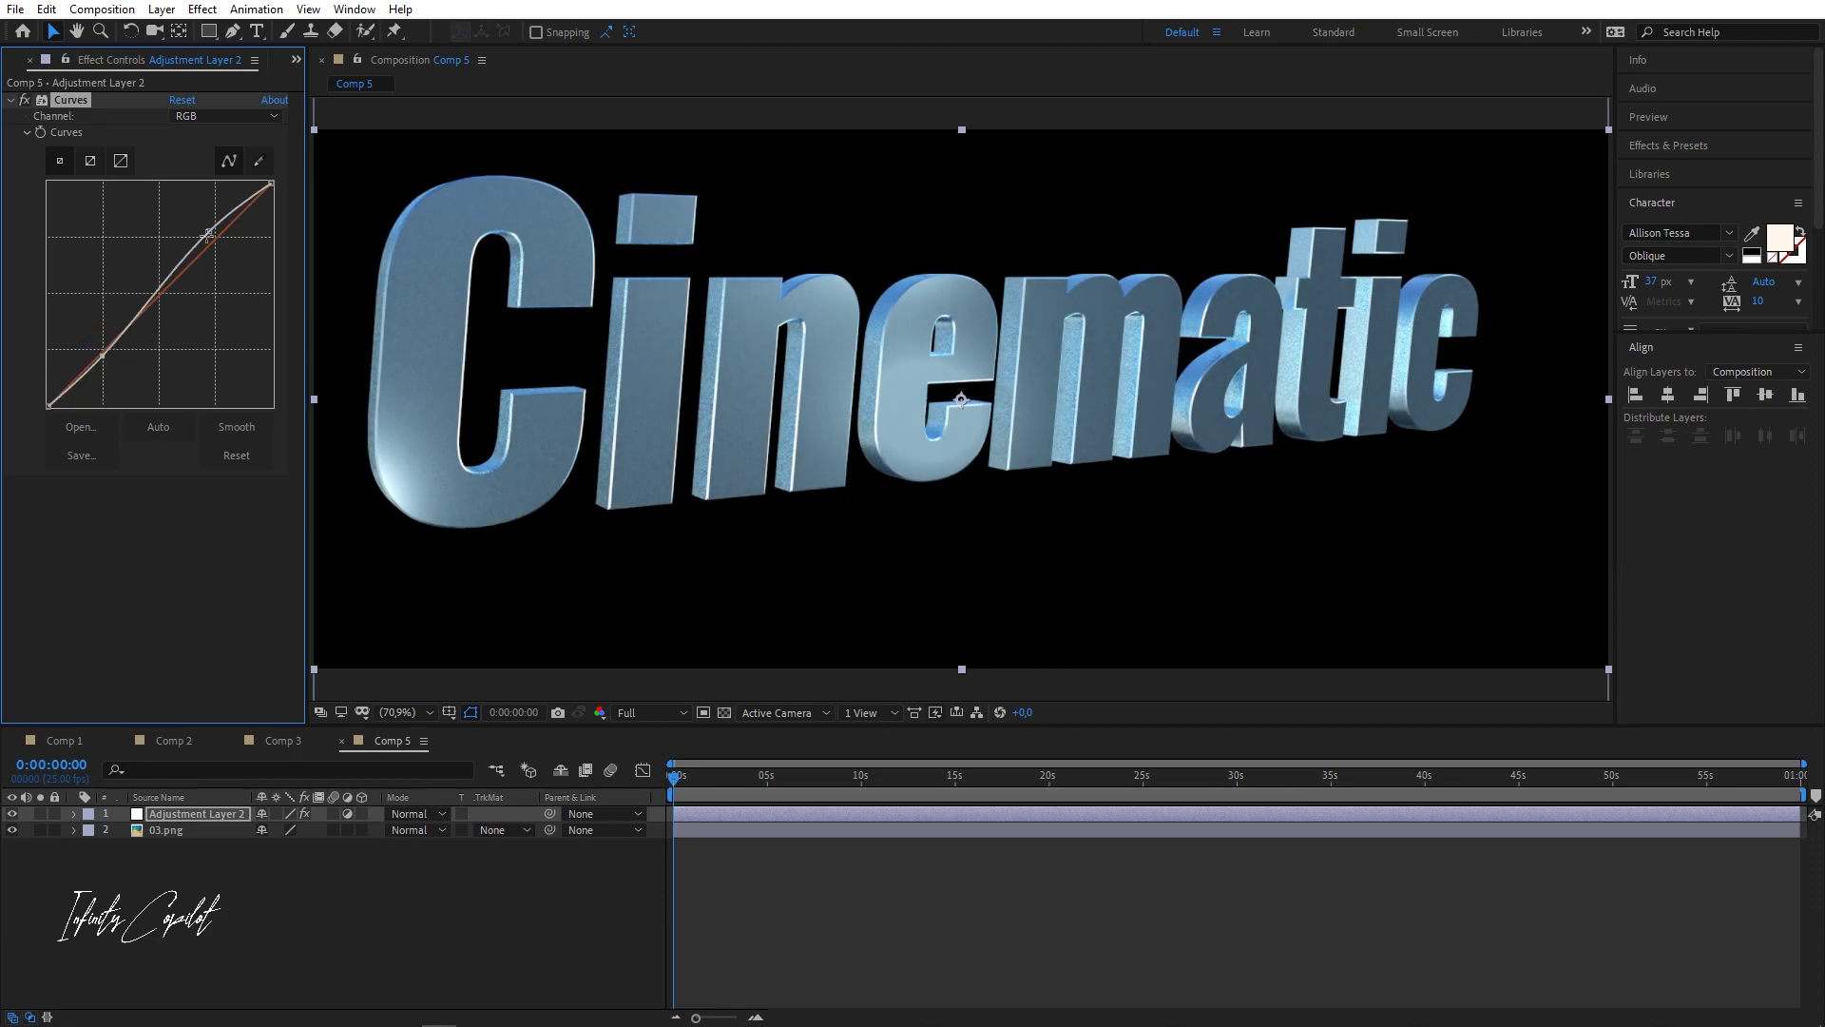
left_click_drag(210, 231, 211, 234)
- Switch the adjustment layer's Curves effect to the Blue channel
left_click(232, 116)
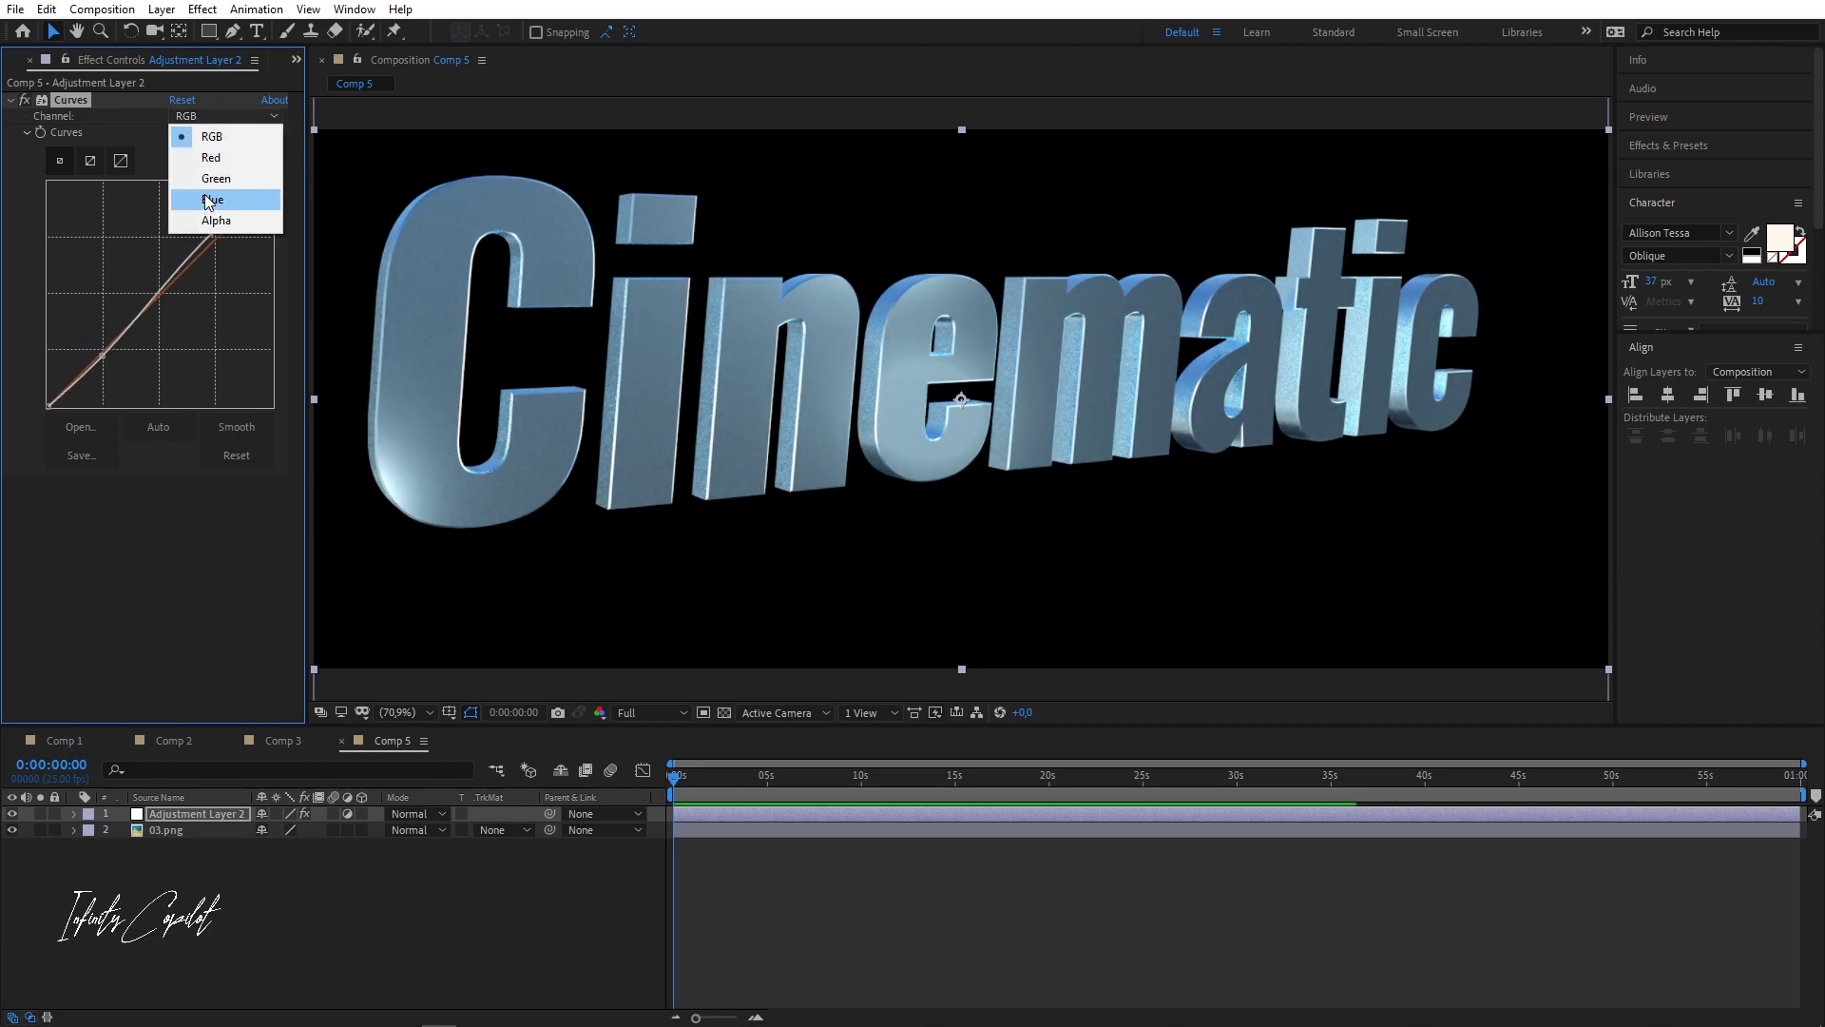
left_click(190, 201)
key("comma")
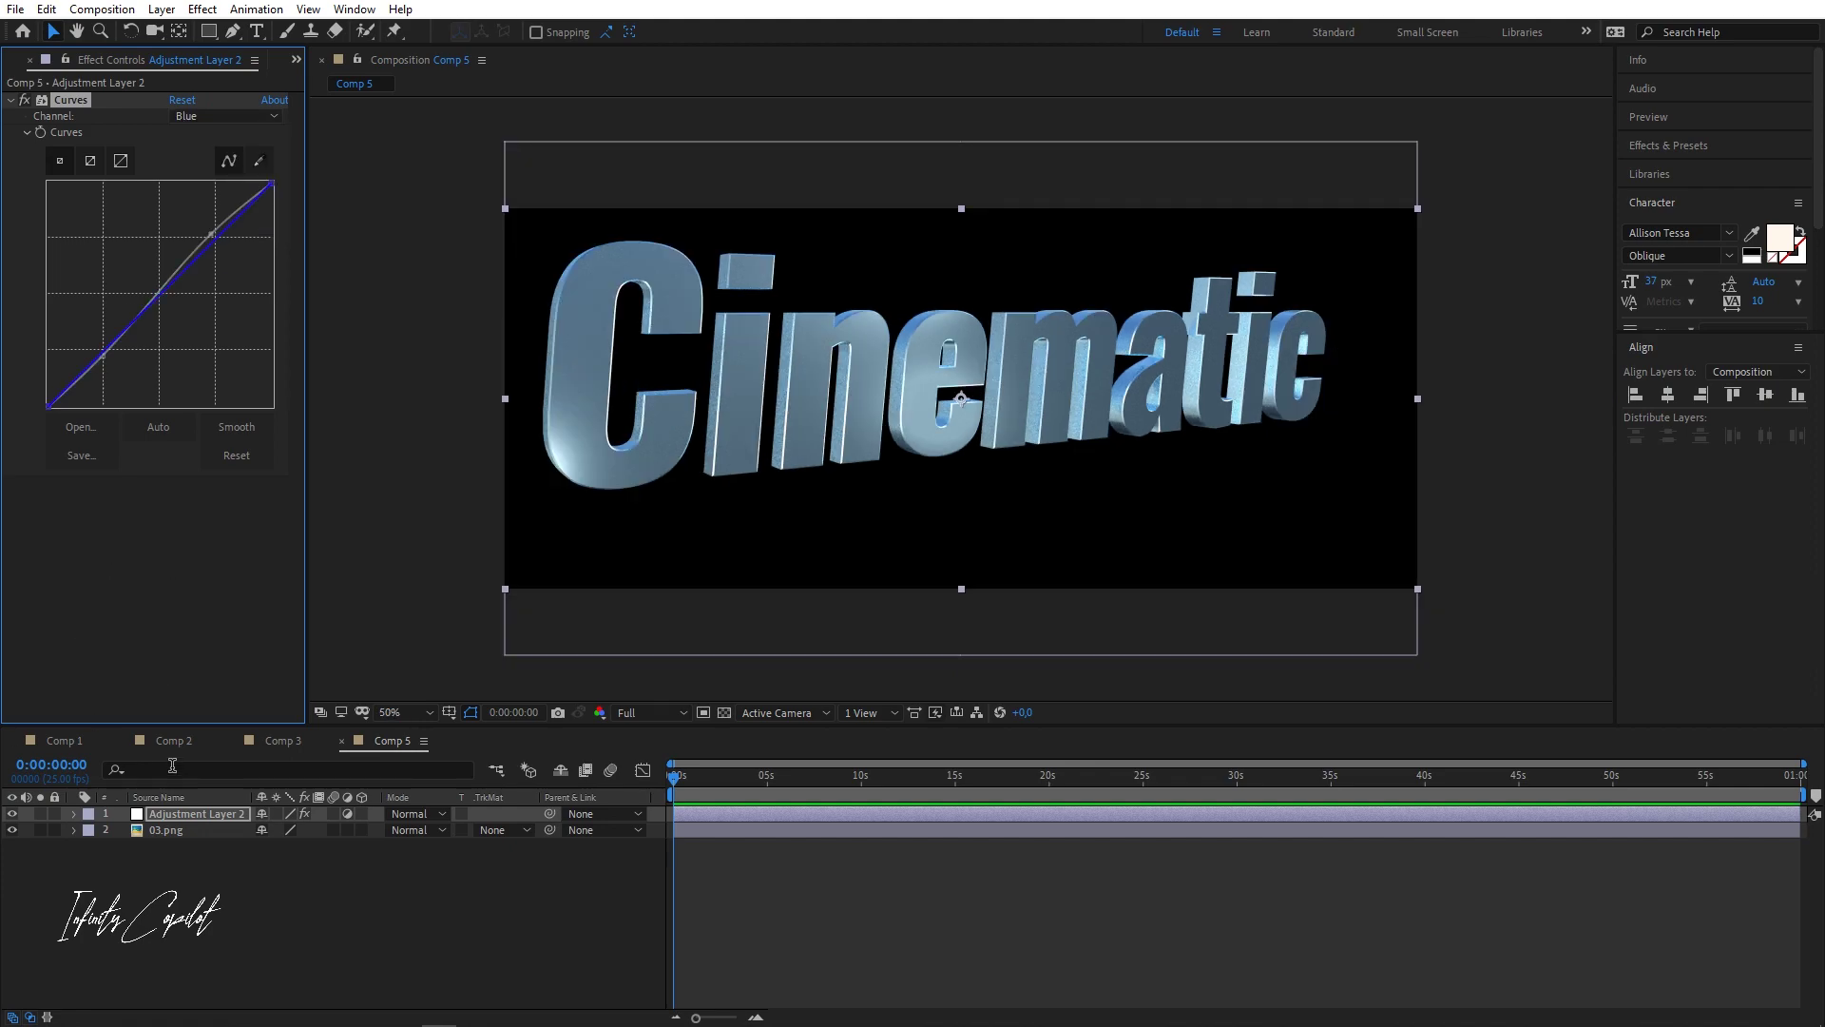
- Apply Unsharp Mask to the adjustment layer, place it above Curves and set its Amount to 150
key("ctrl+space")
type("un")
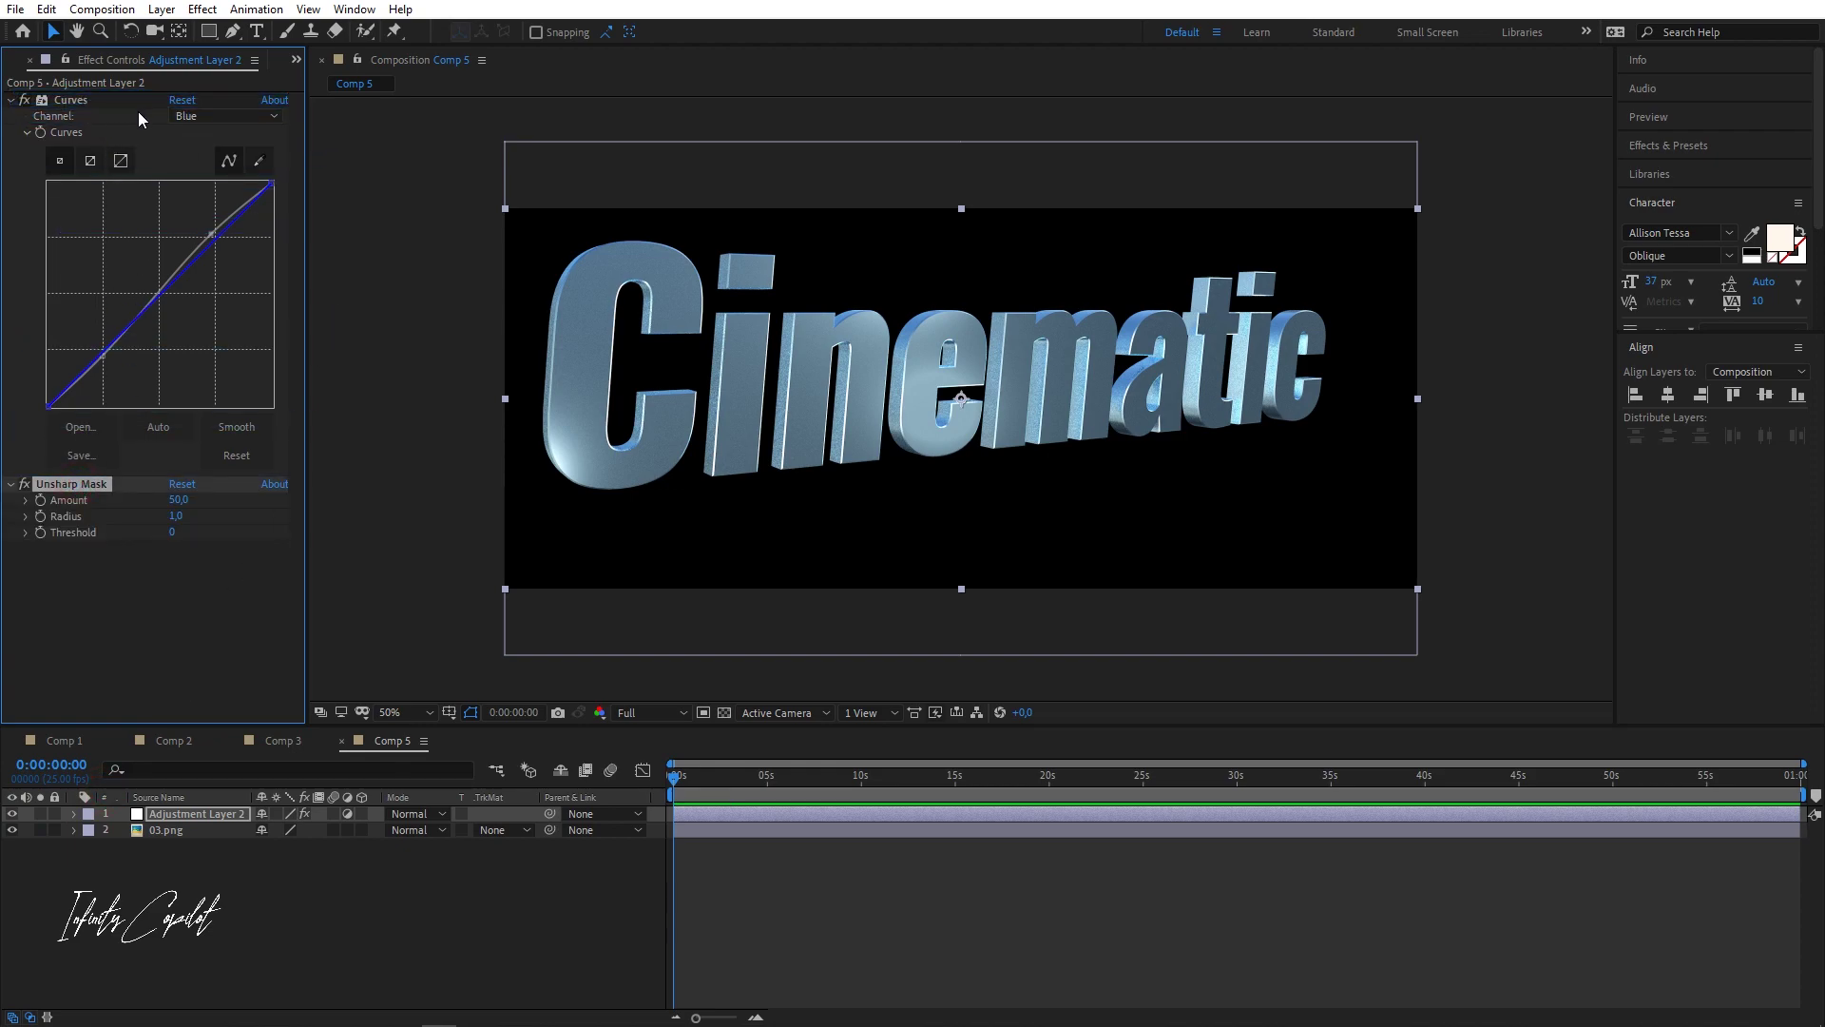
left_click_drag(139, 118, 141, 114)
left_click(169, 116)
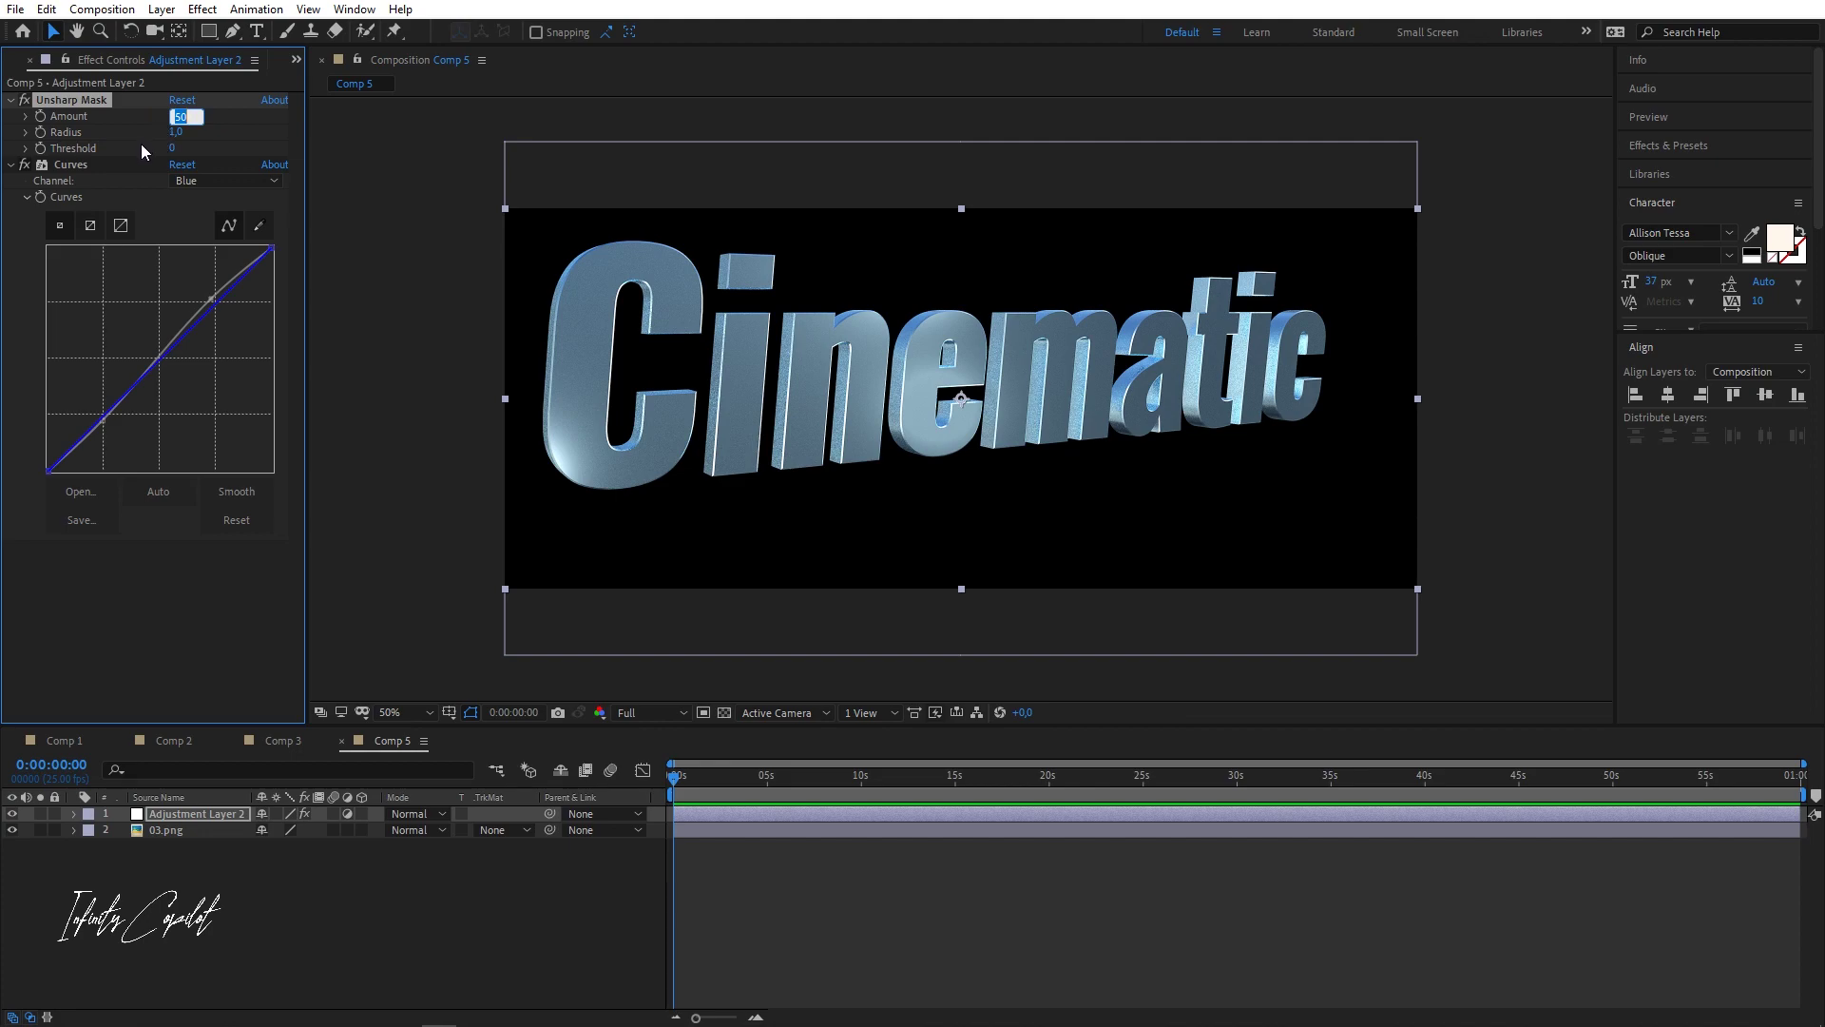
type("150")
key("Return")
key(".")
left_click(198, 934)
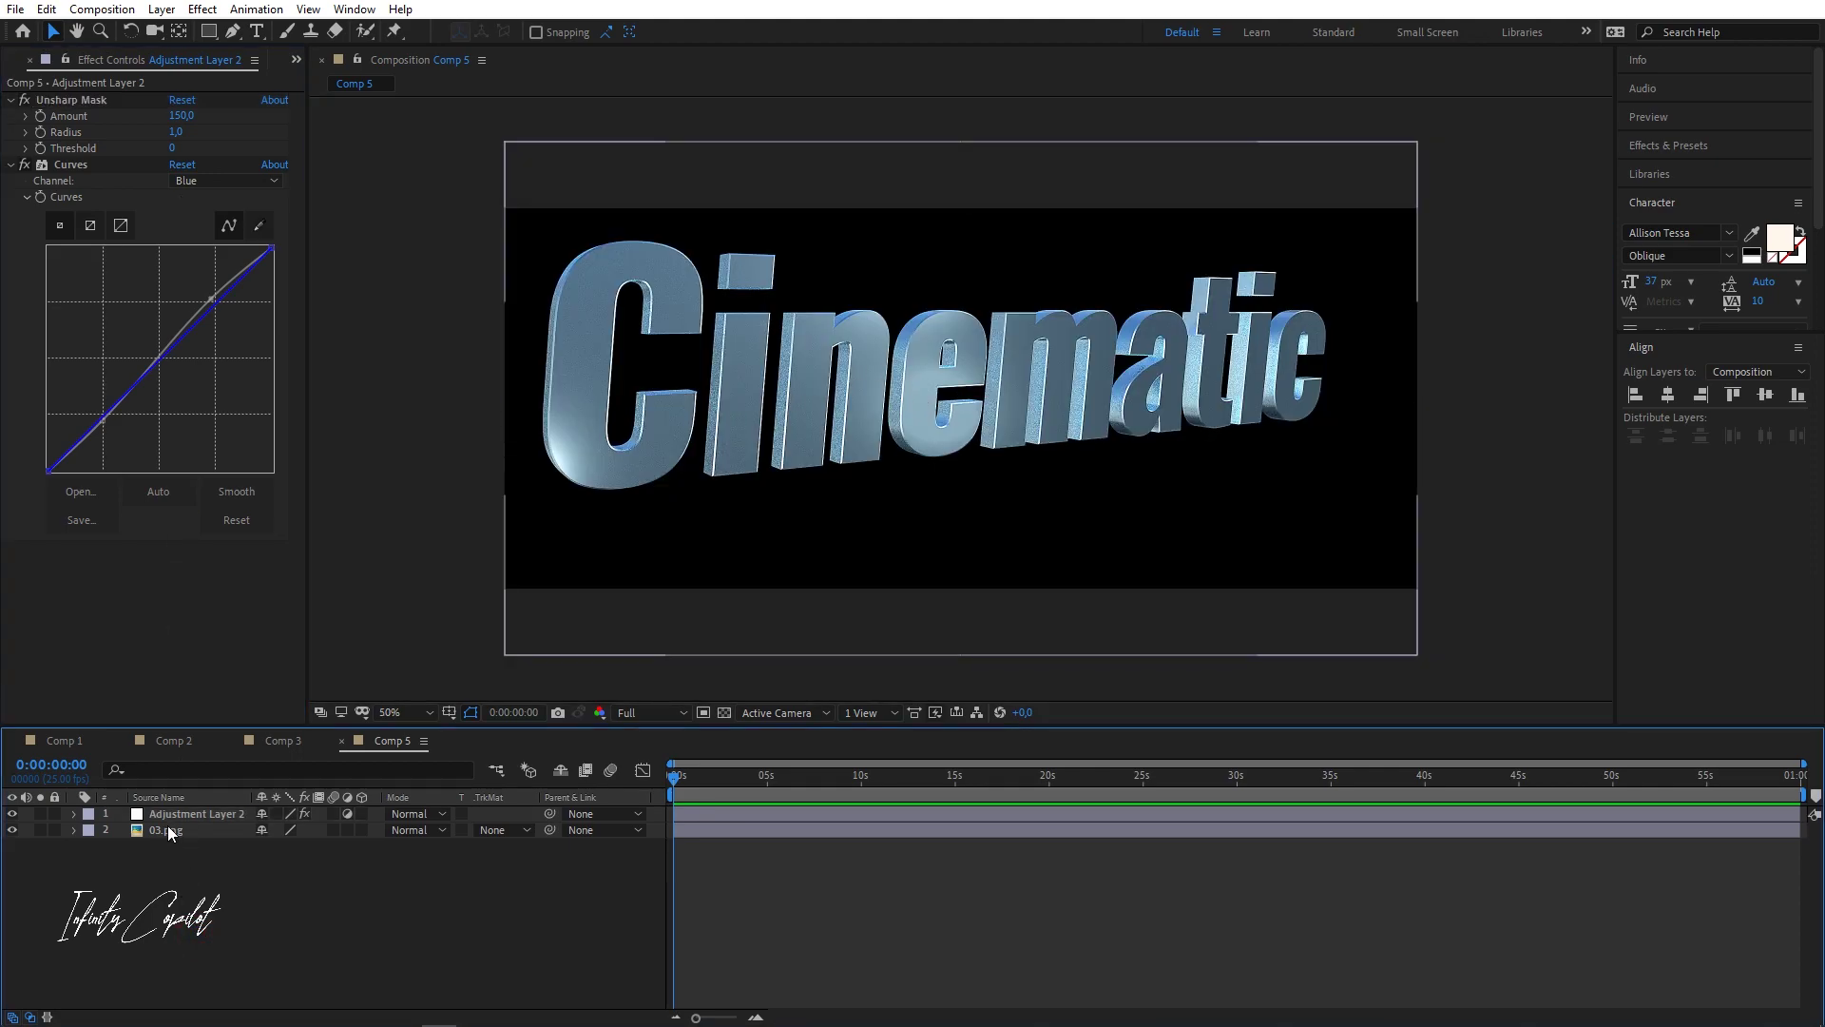
- Apply the Luma Key effect to the 03.png layer
left_click(167, 832)
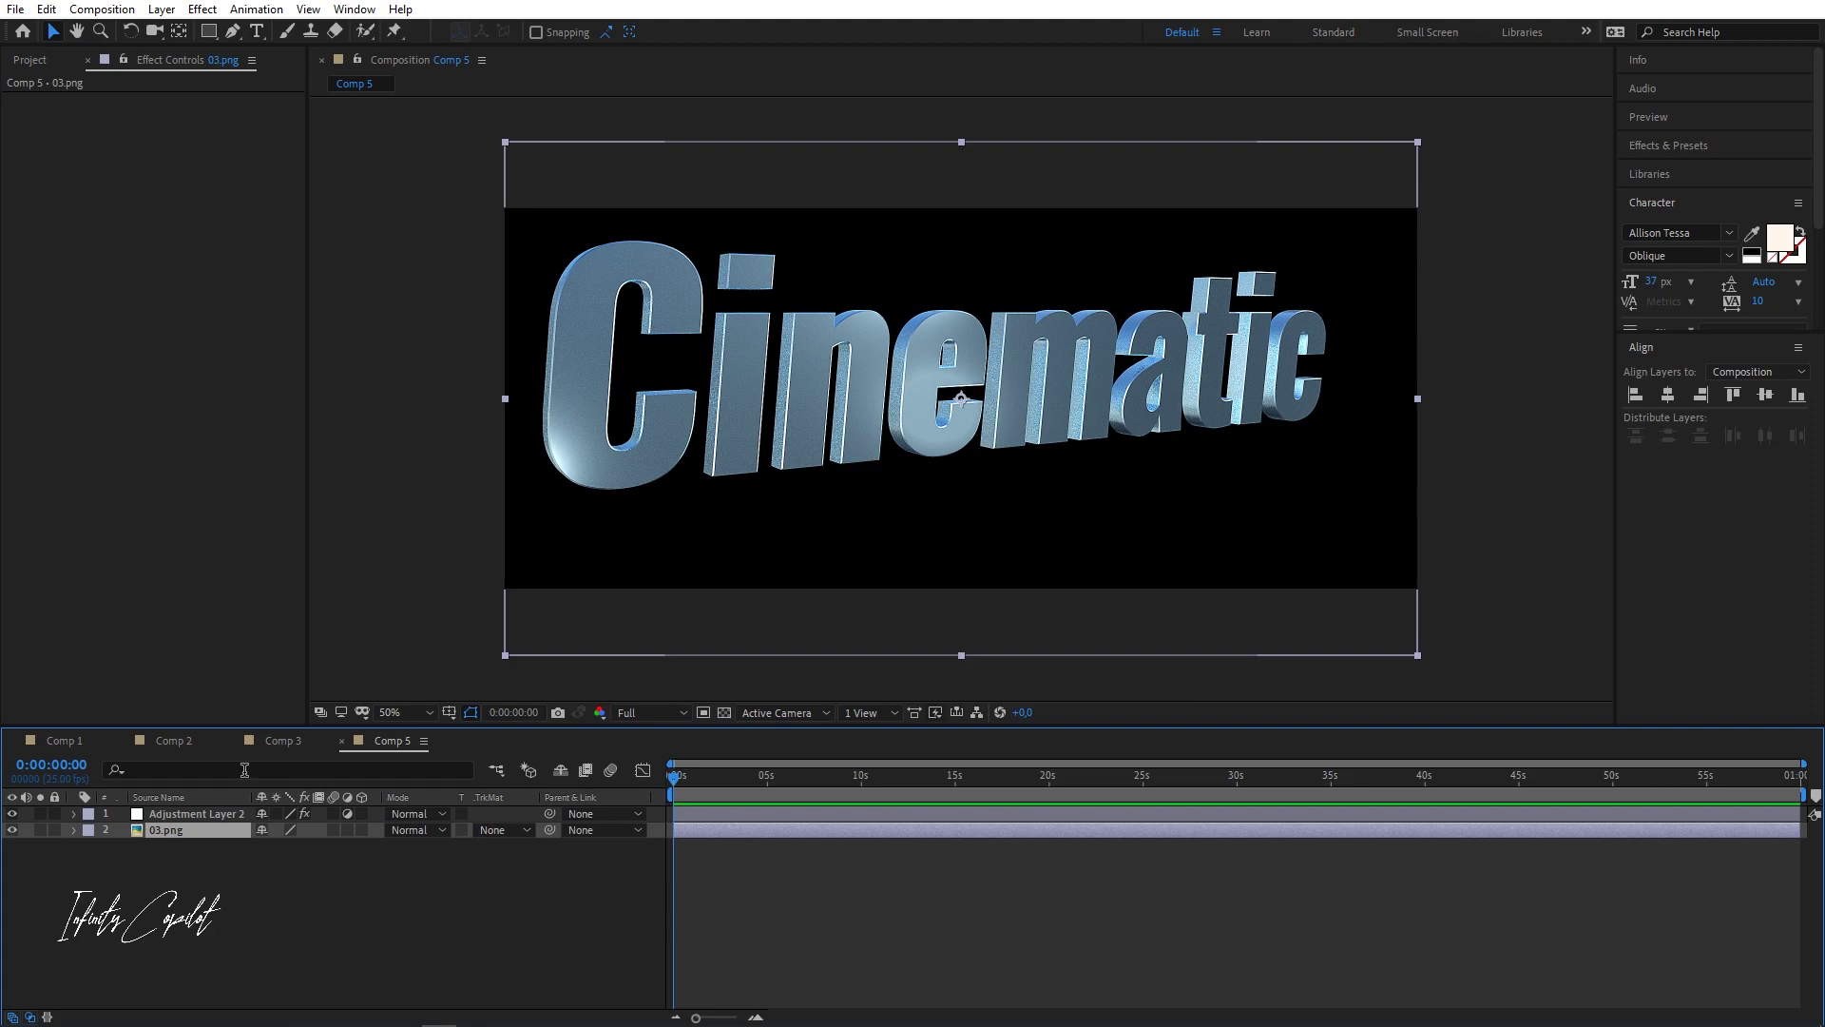
key("ctrl+space")
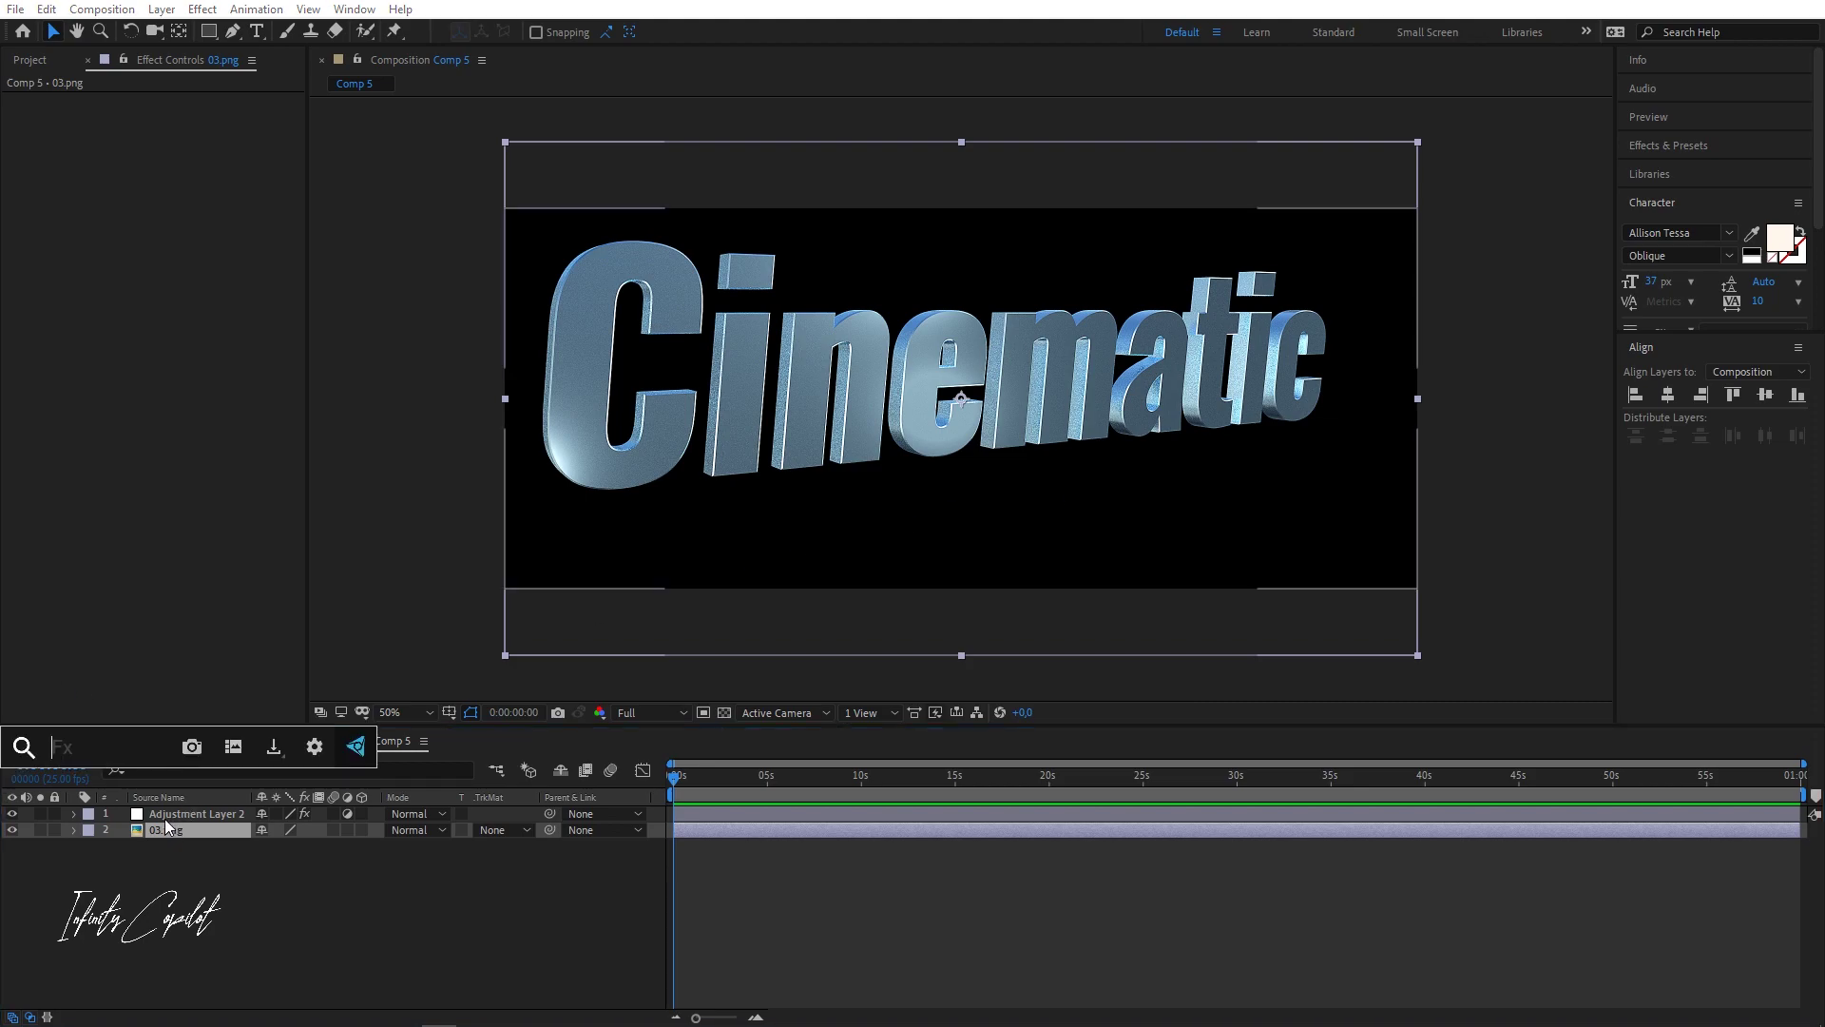
type("lu")
left_click(110, 808)
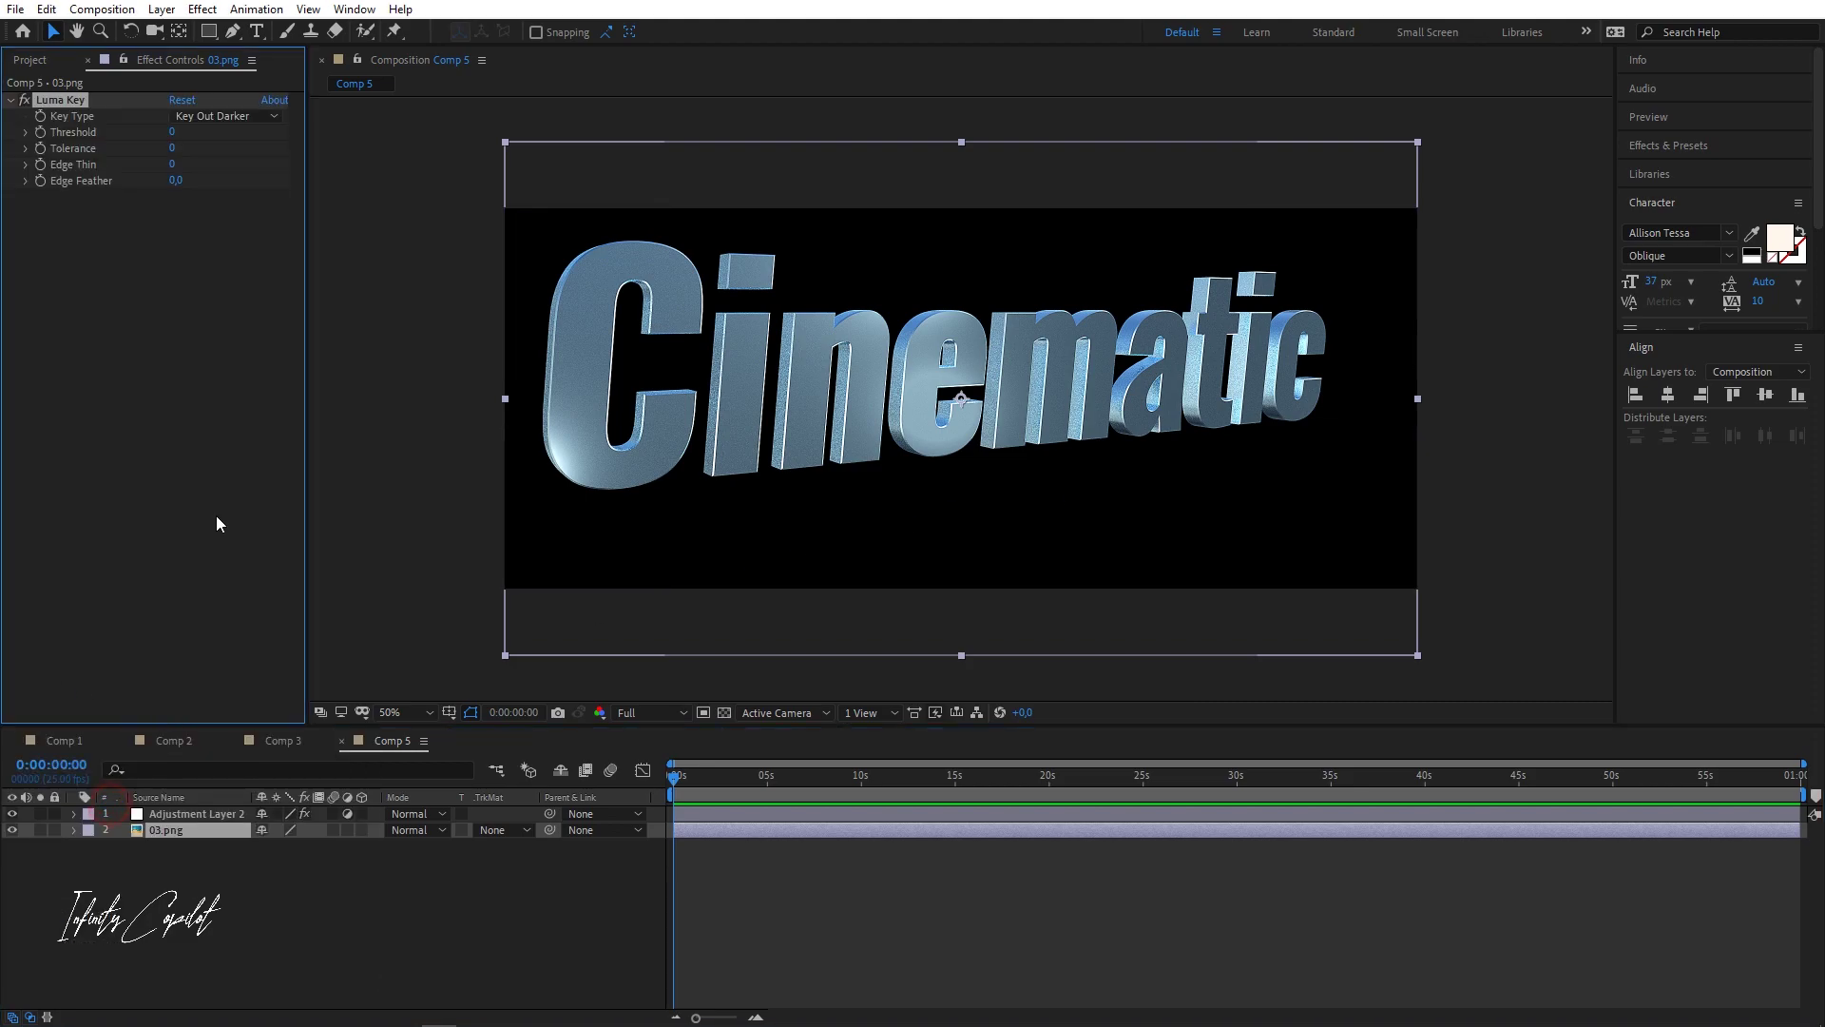
- Solo the 03.png layer and set the Luma Key's Threshold and Tolerance both to 1 to key out the black background
left_click(39, 830)
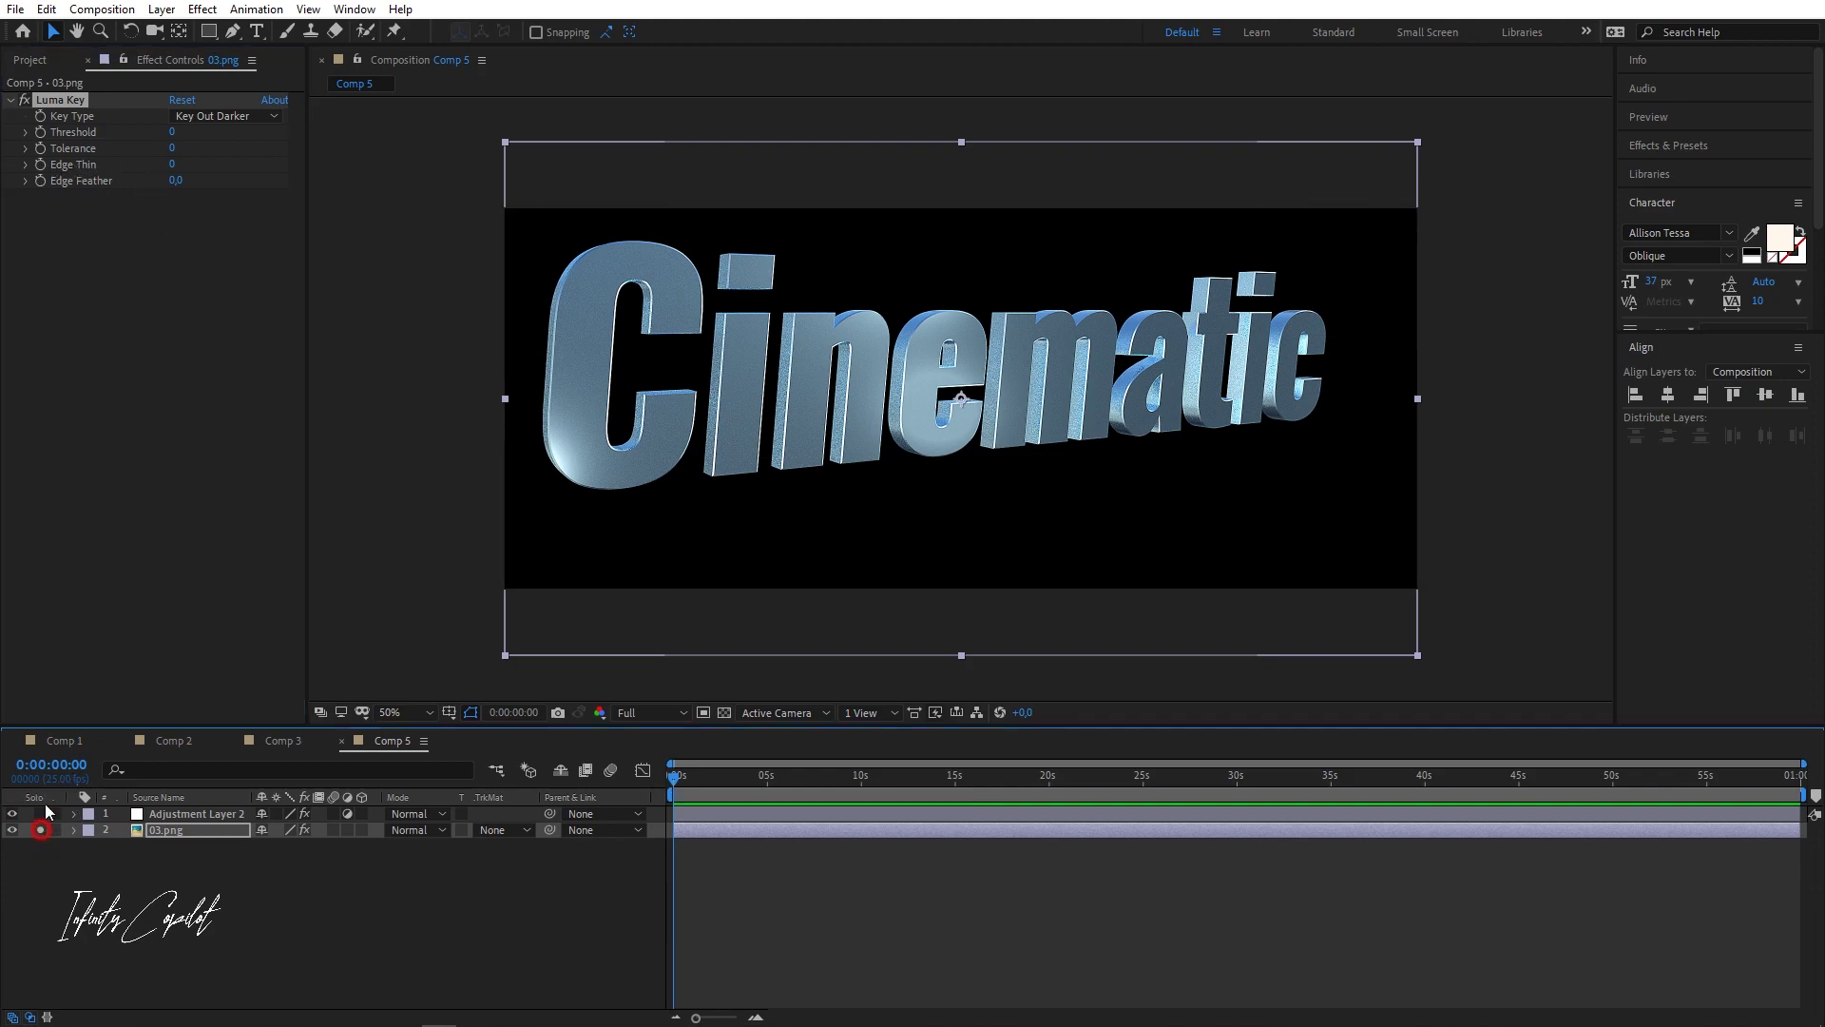
left_click(169, 149)
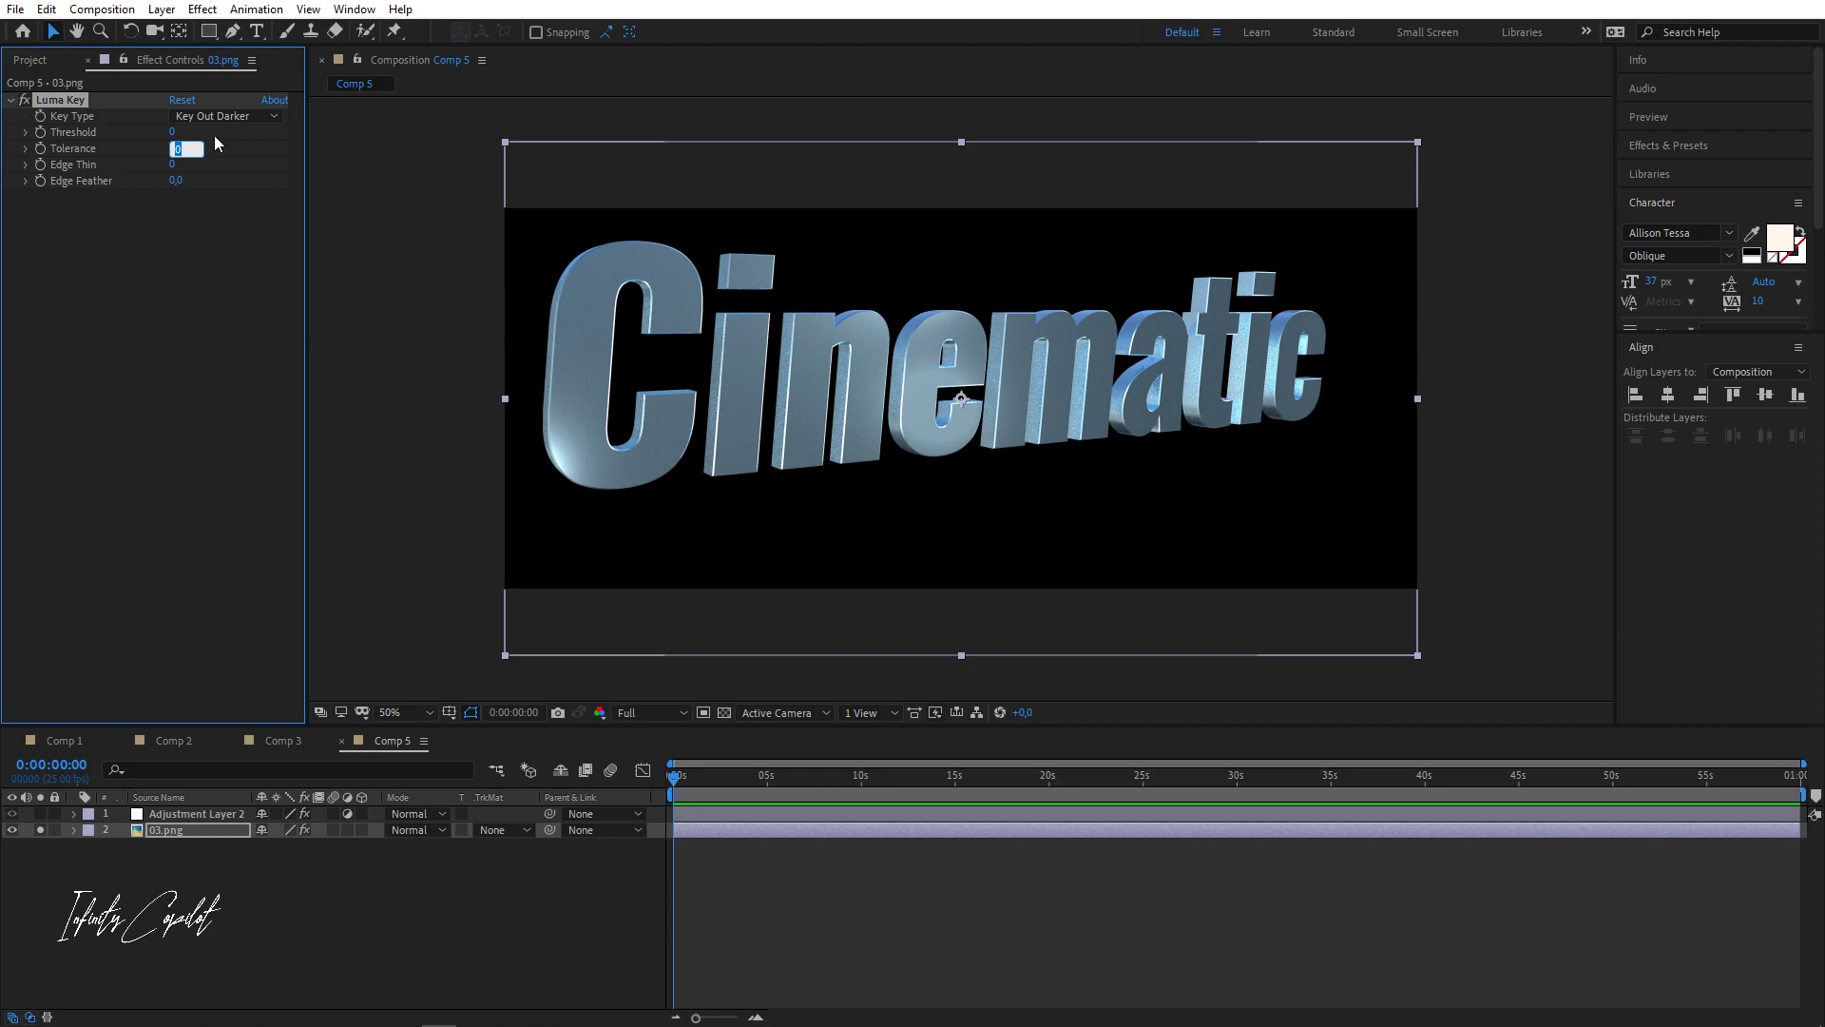
type("1")
key("shift+Tab")
type("2")
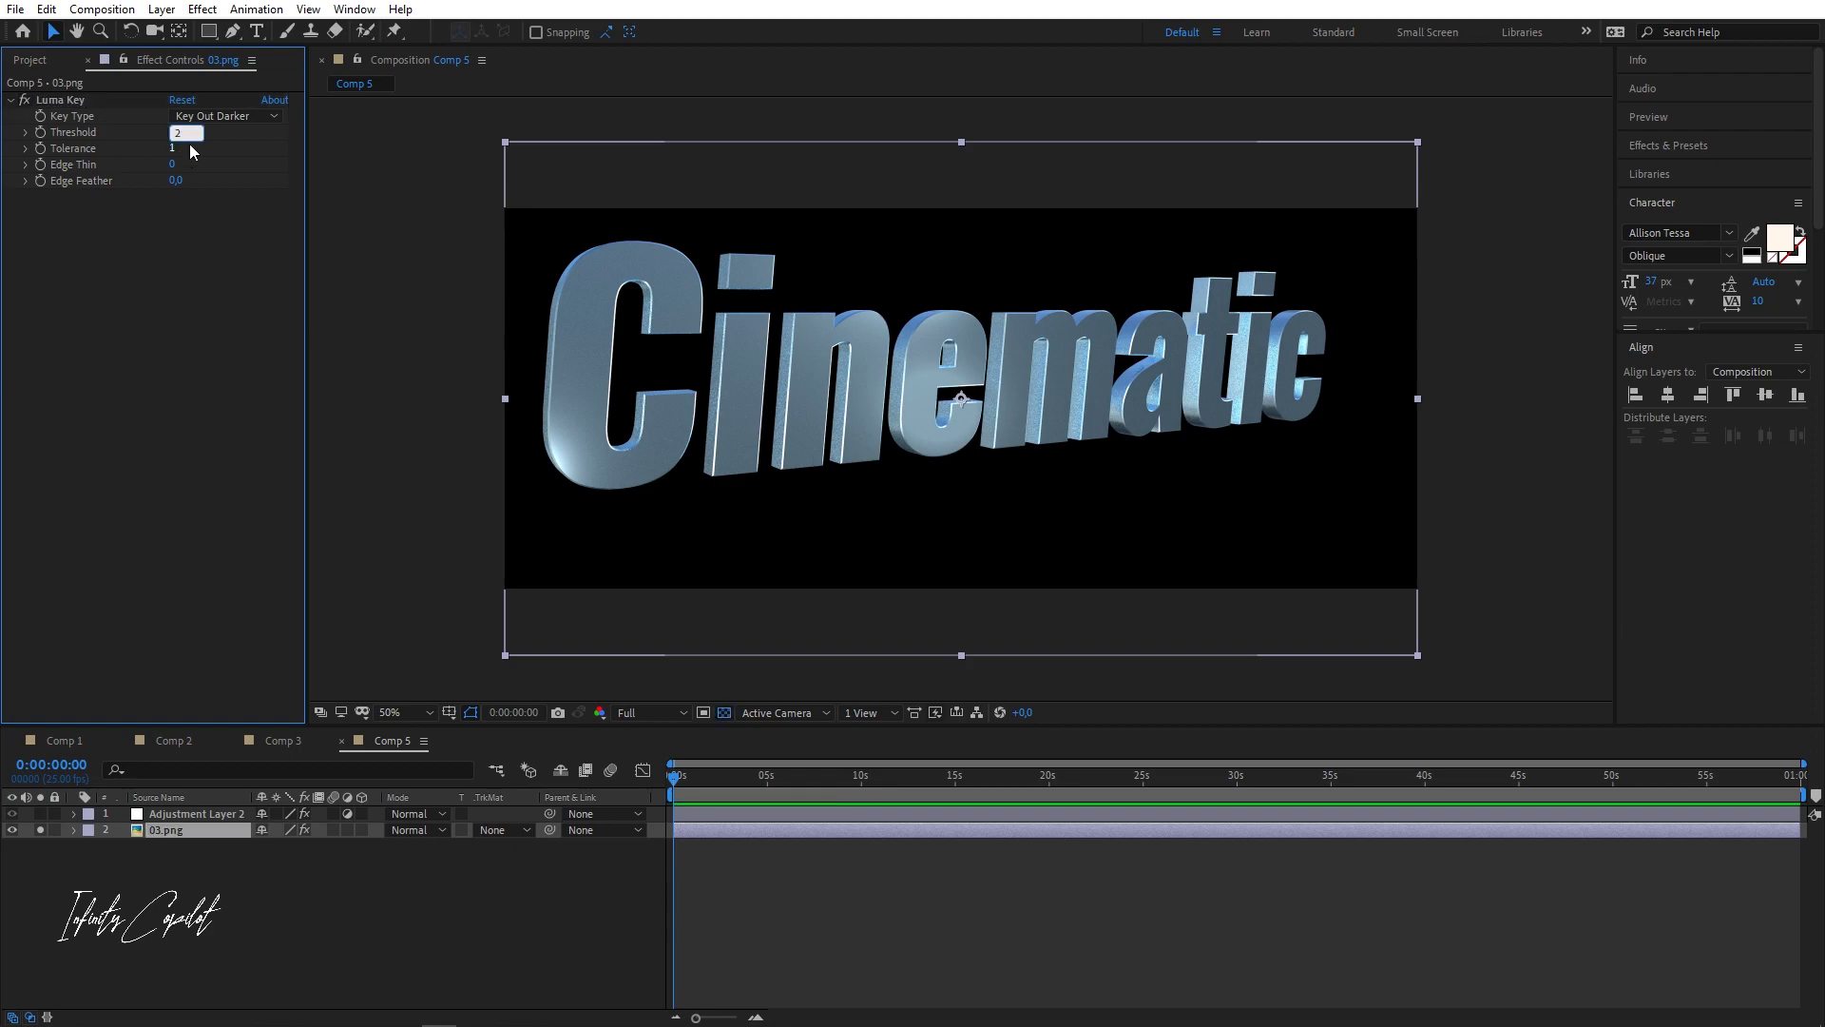
key("Return")
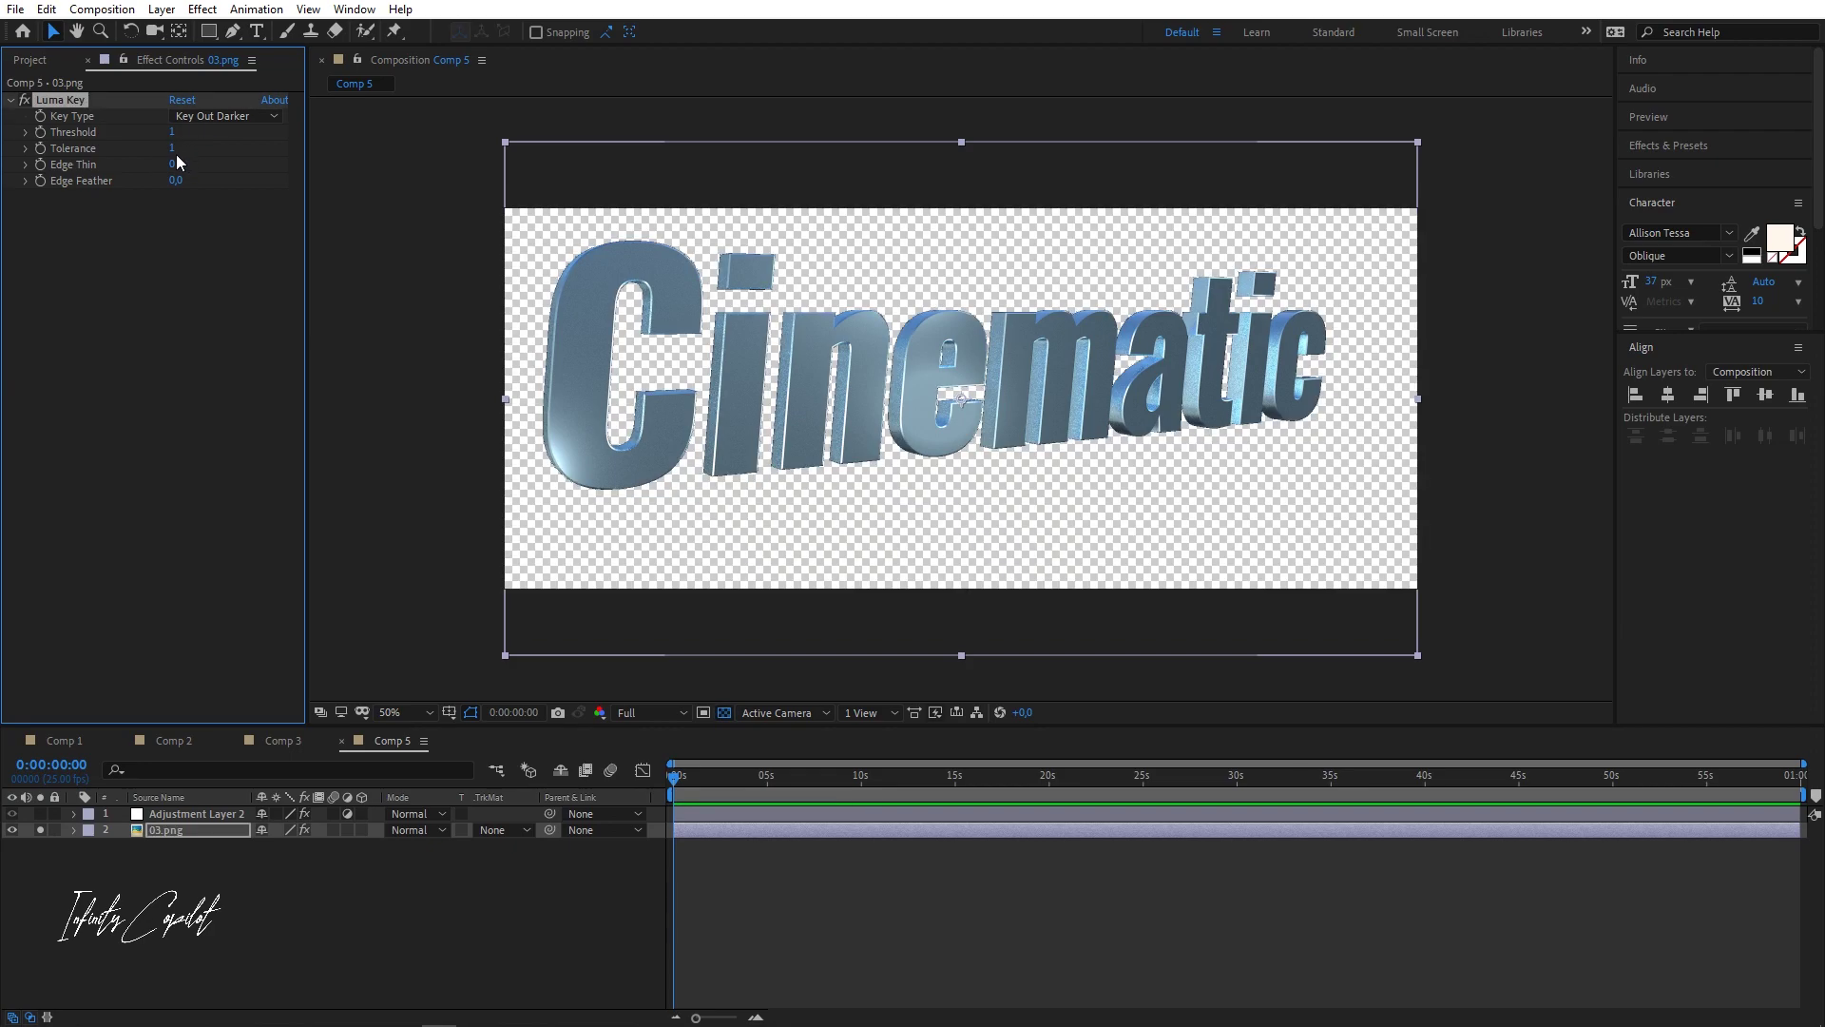
- Create a very dark blue 1920 × 800 px solid, place it beneath 03.png and turn off the image layer's solo
right_click(239, 904)
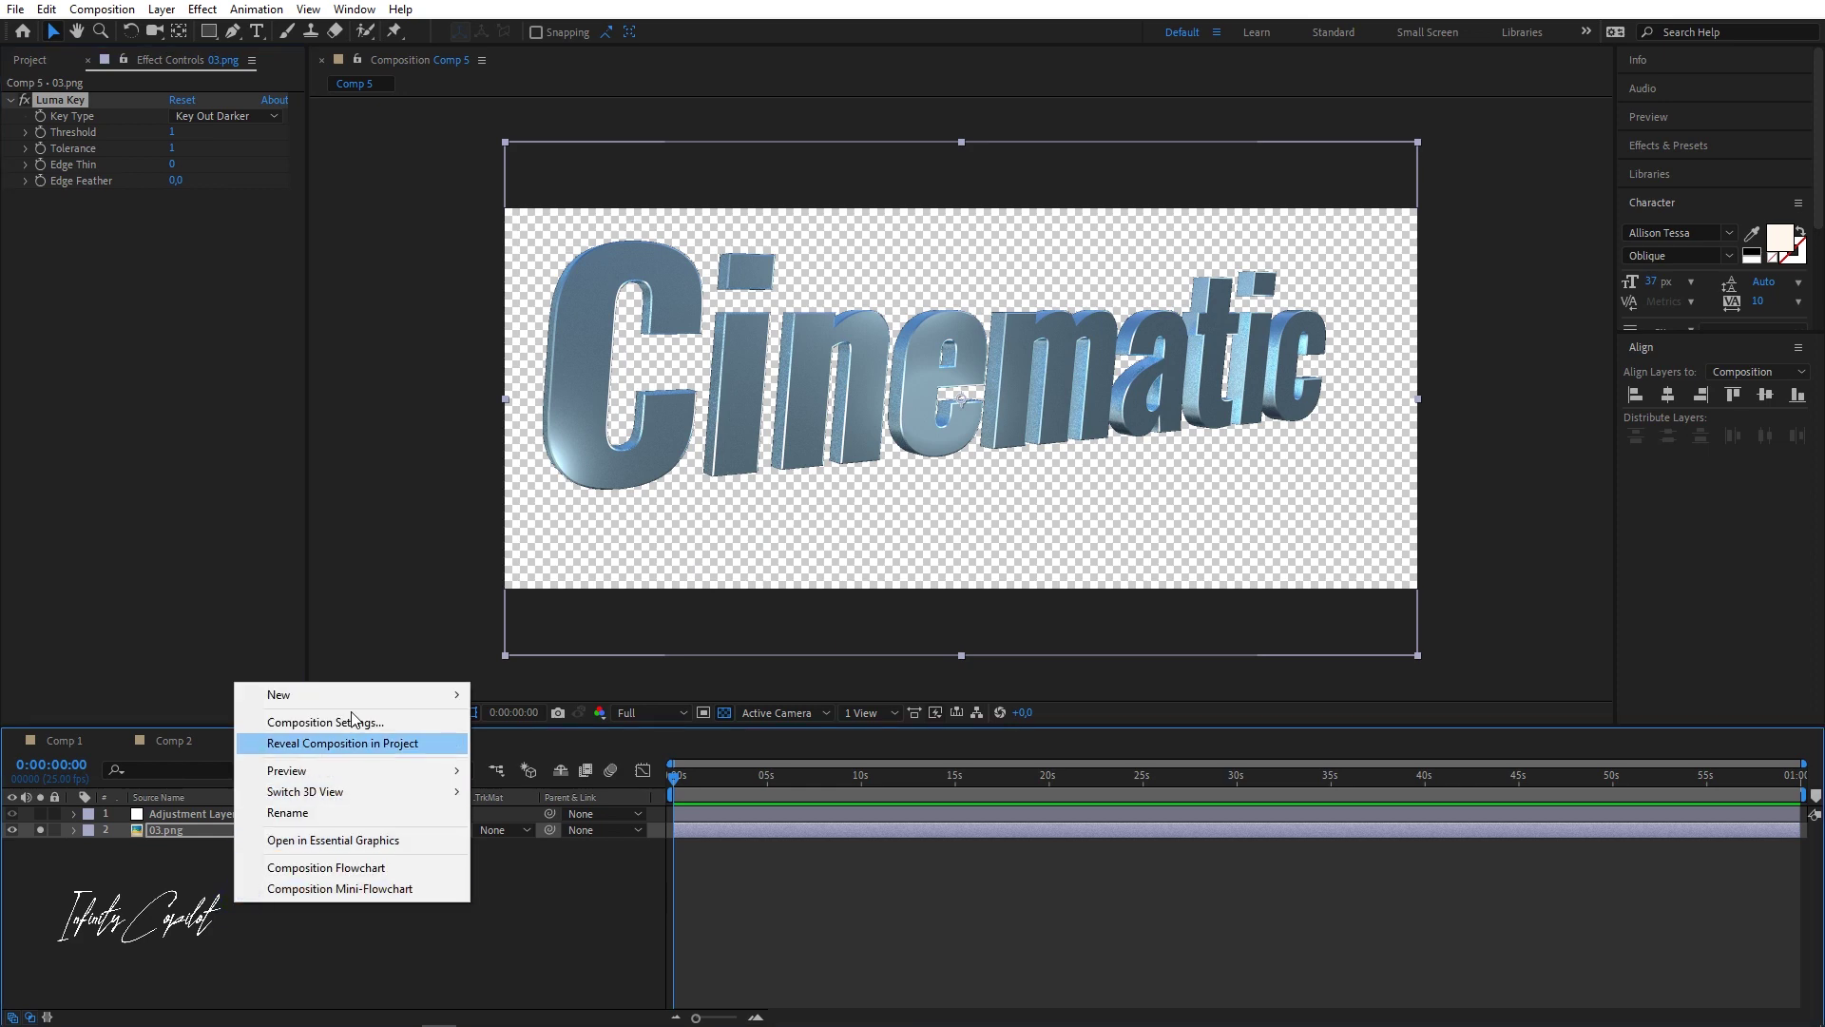
mouse_move(387, 695)
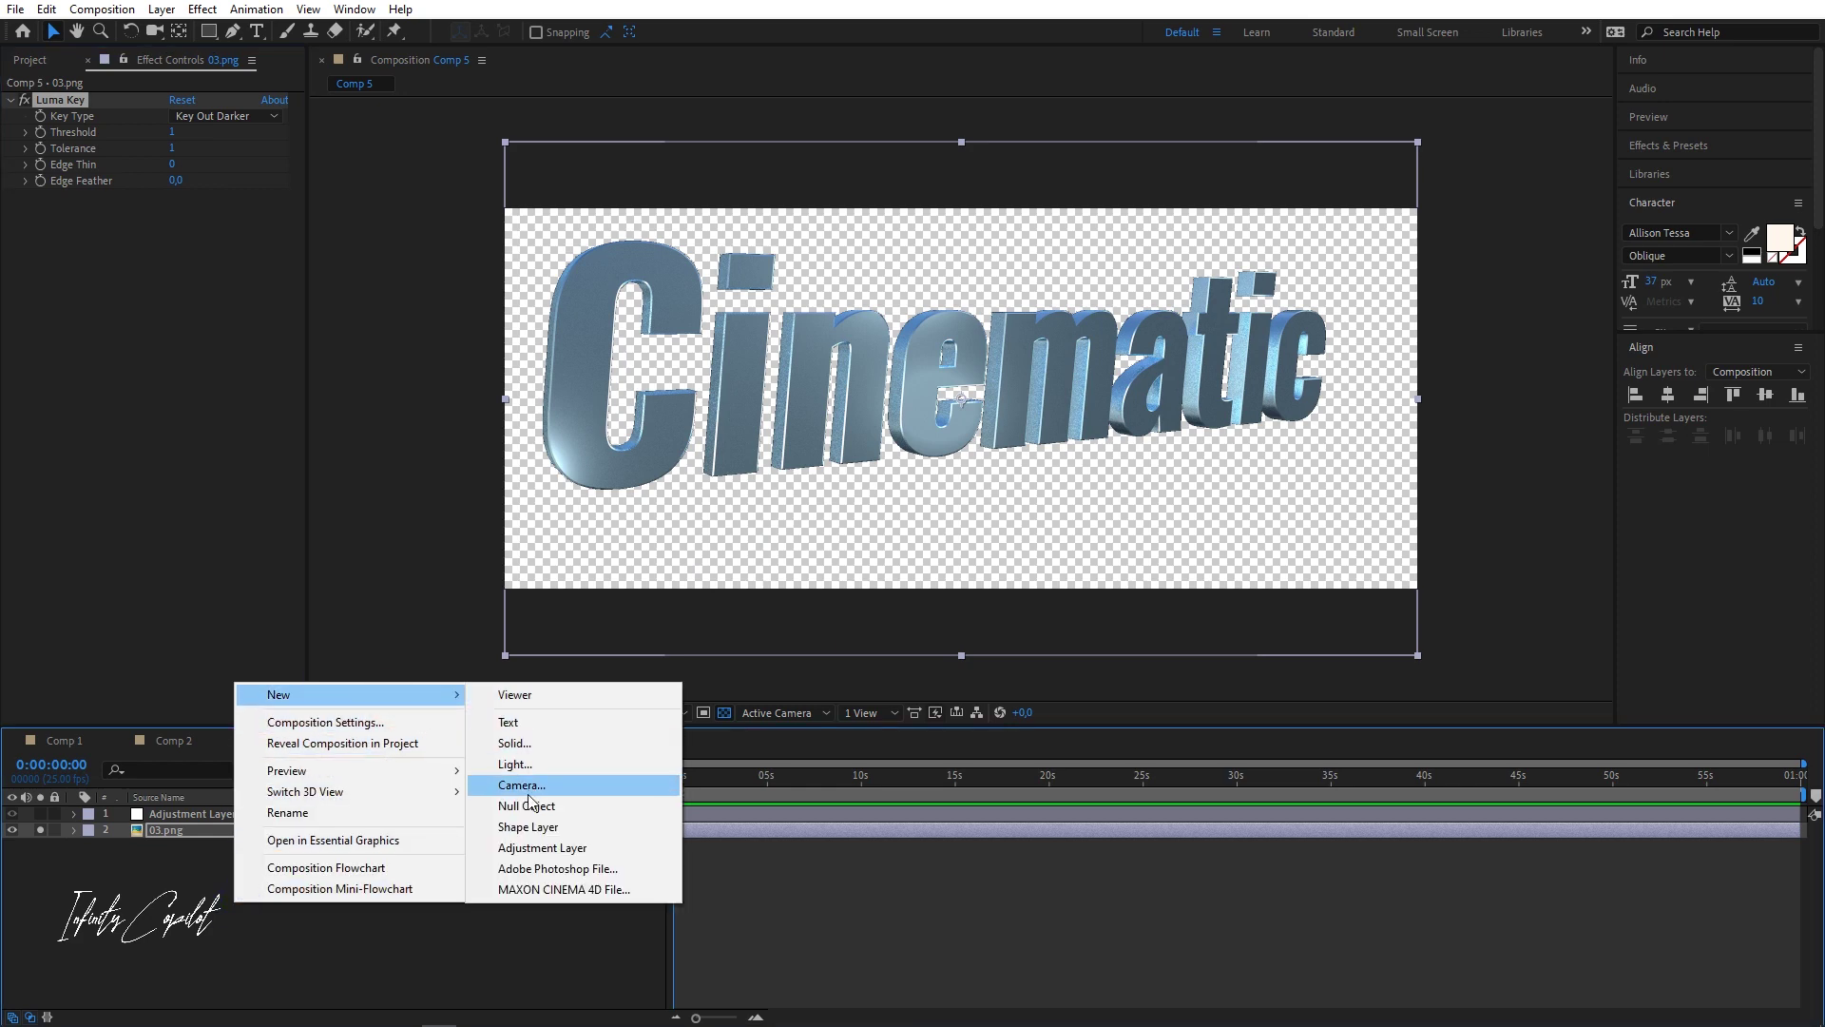
left_click(518, 743)
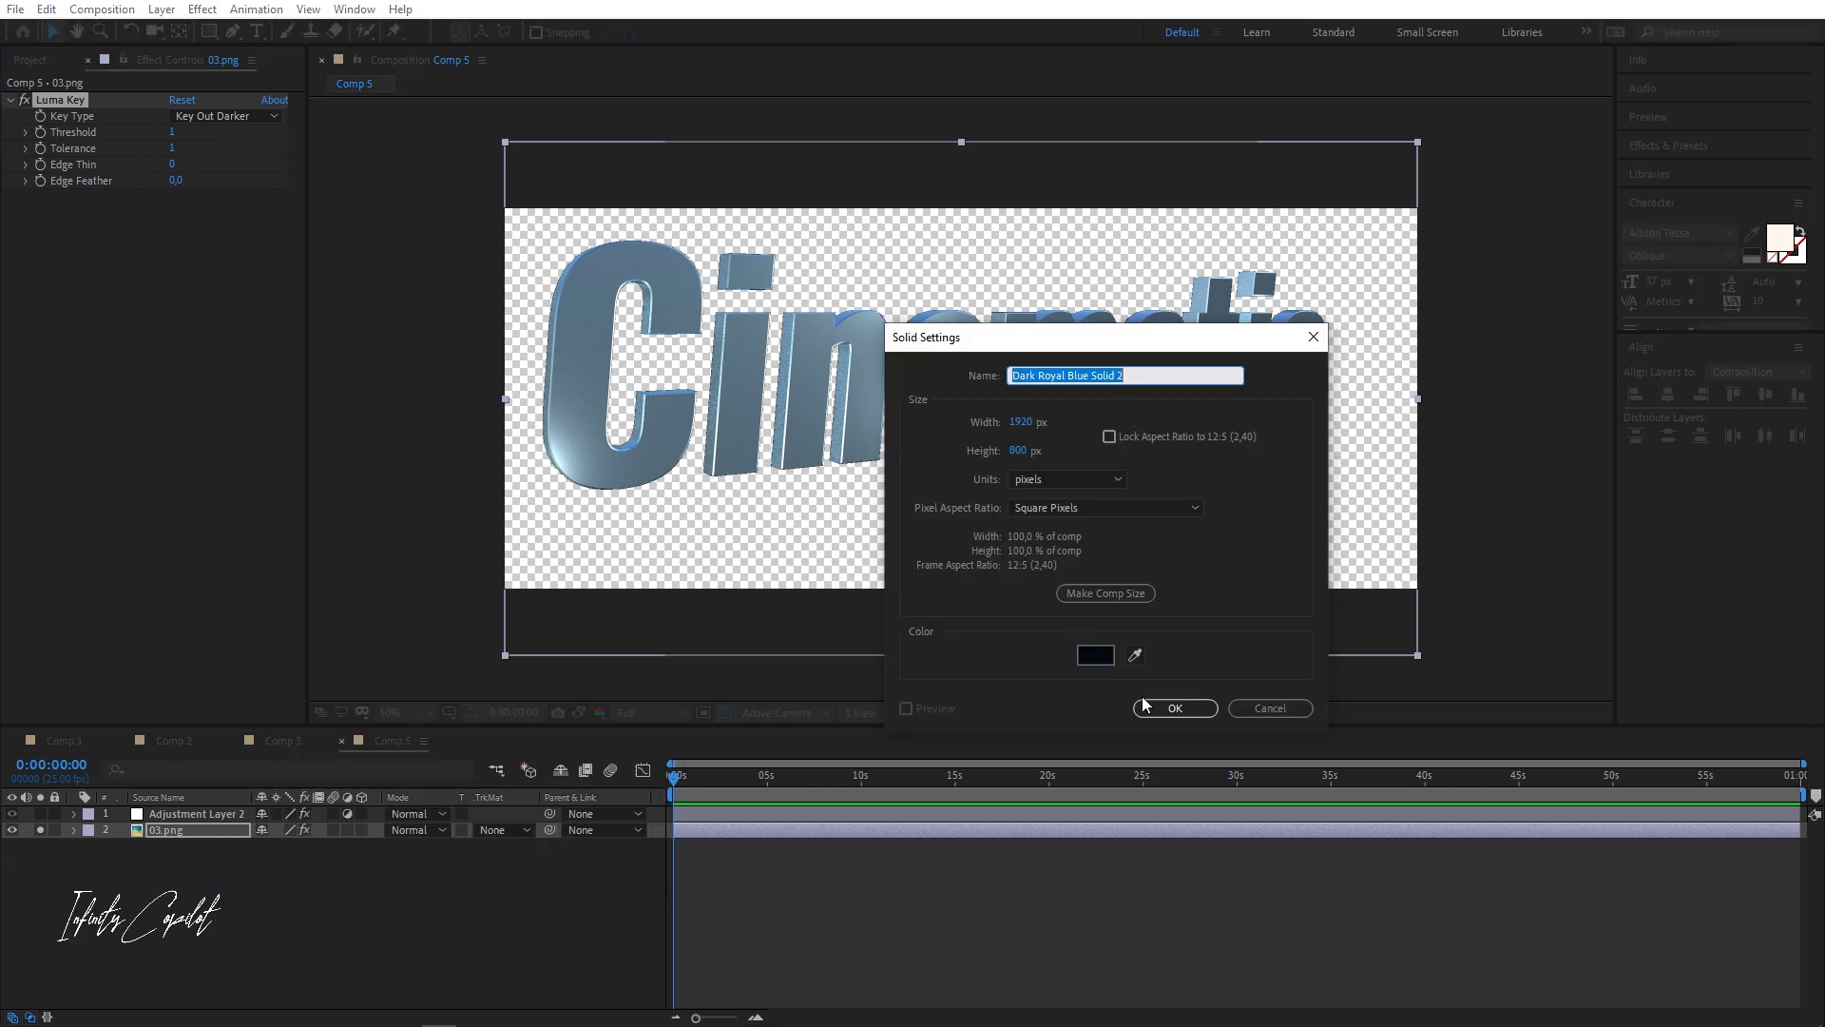
left_click(1175, 708)
left_click(179, 830)
left_click_drag(189, 863, 171, 853)
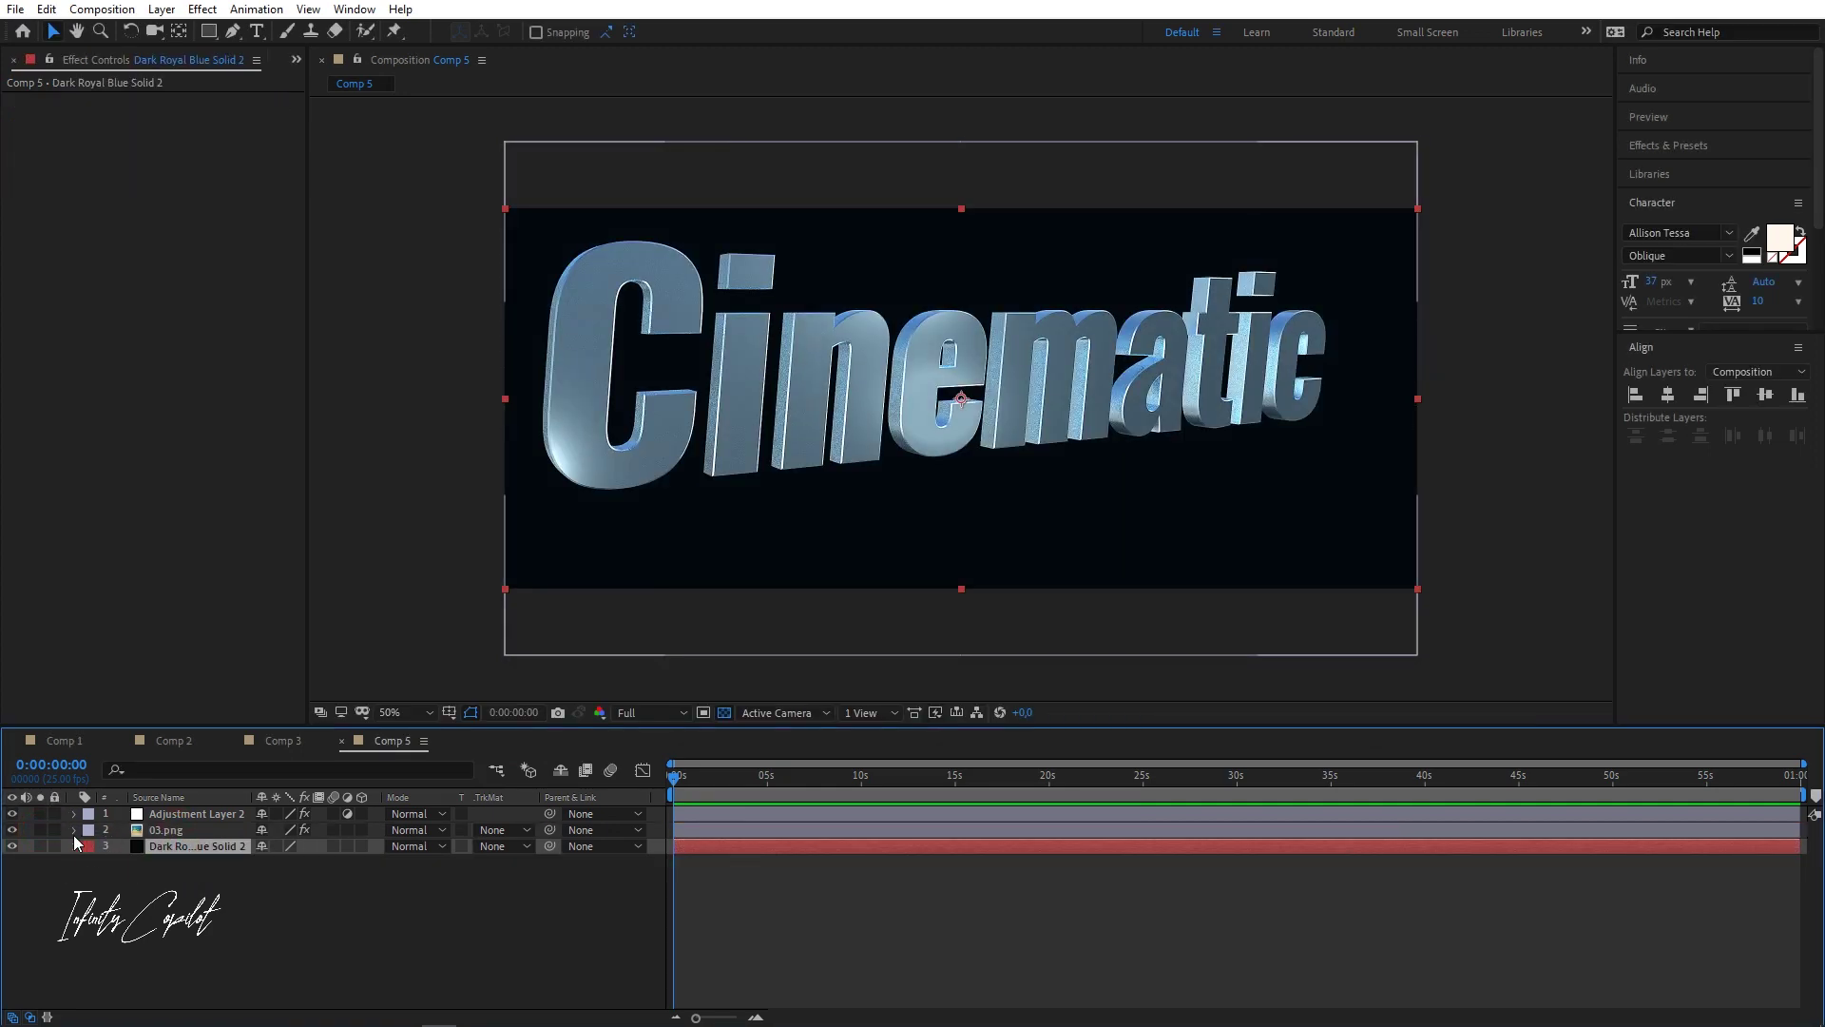
- Duplicate the 03.png layer and apply the Tint effect to the upper copy
left_click(189, 816)
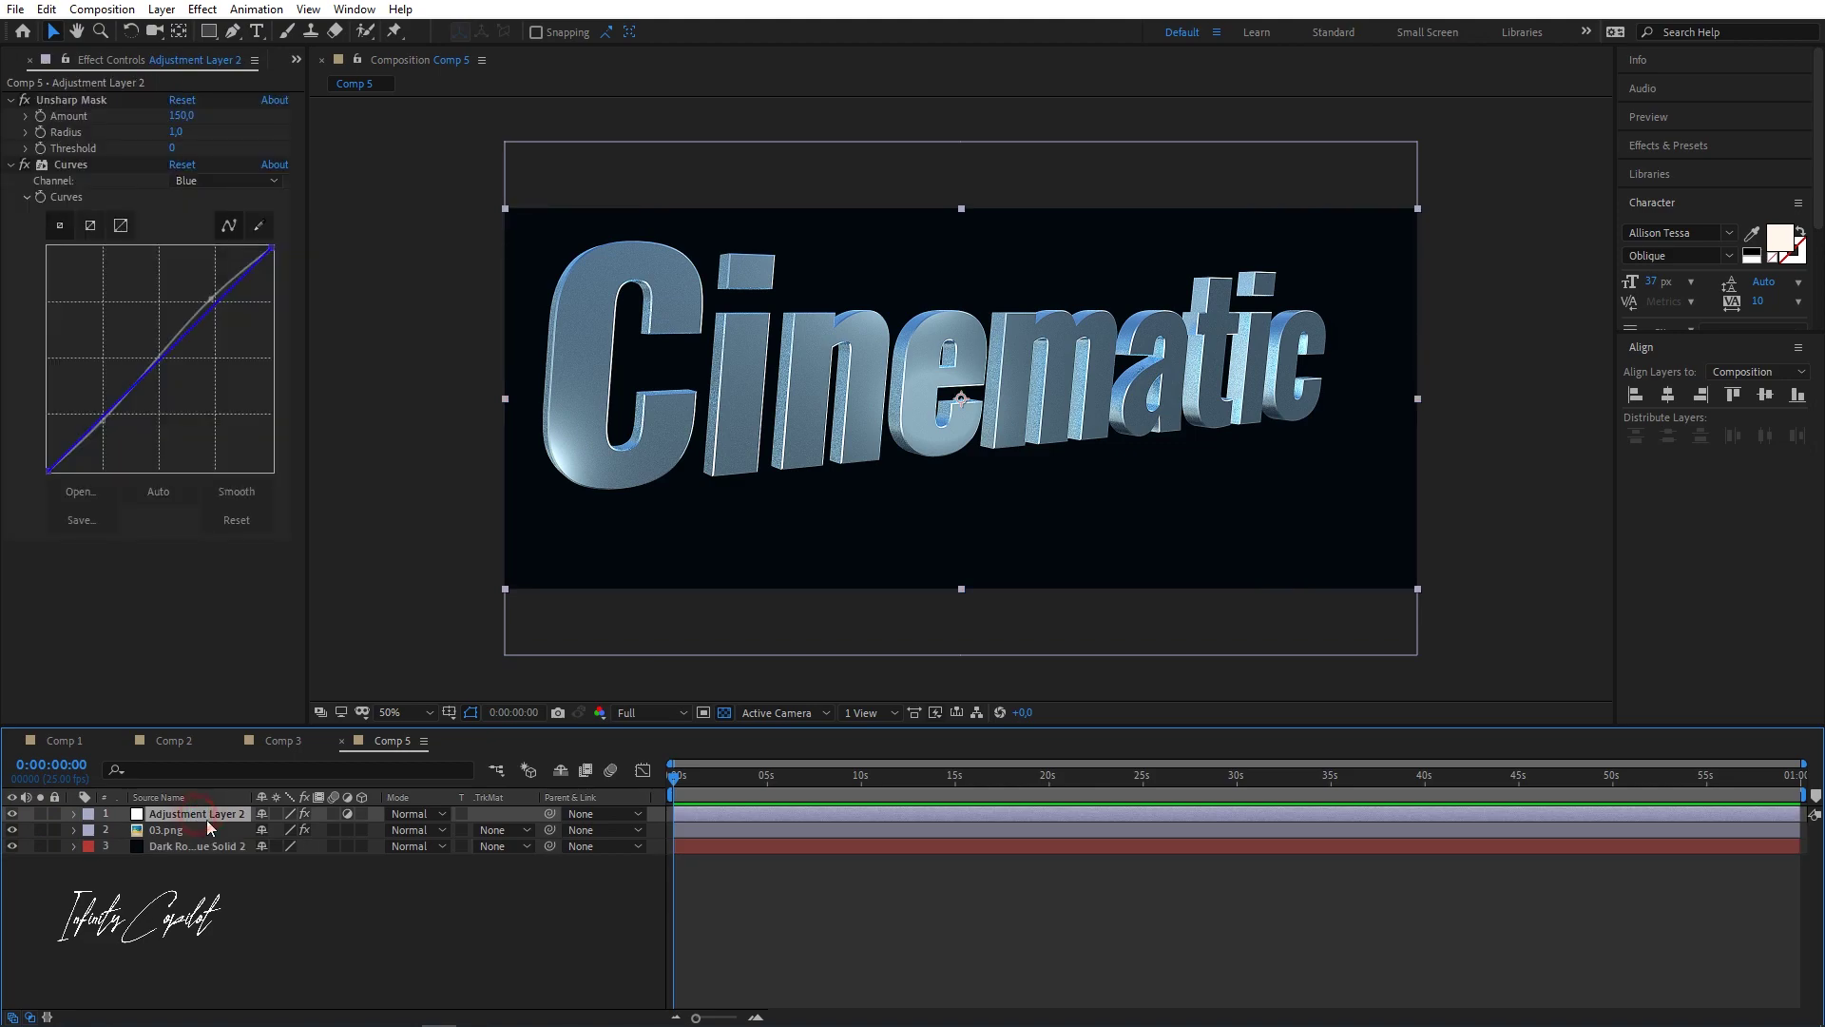
left_click(158, 831)
key("ctrl+d")
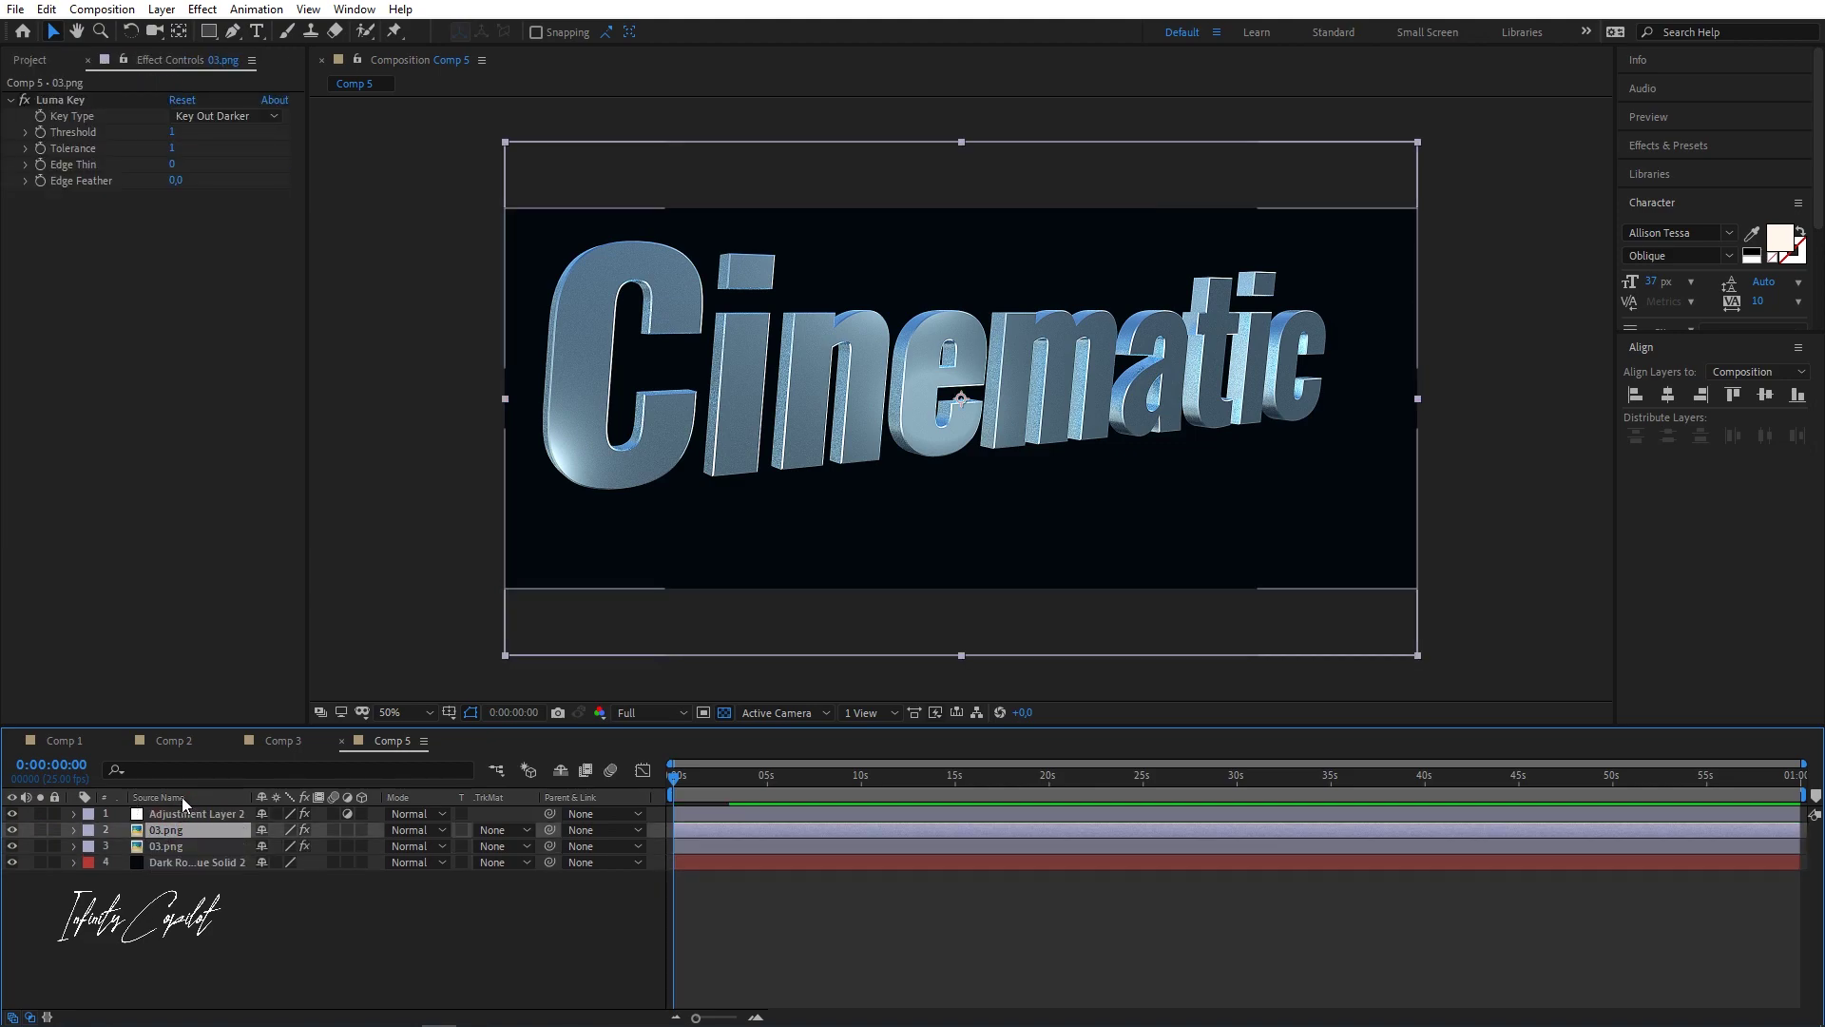
key("ctrl+space")
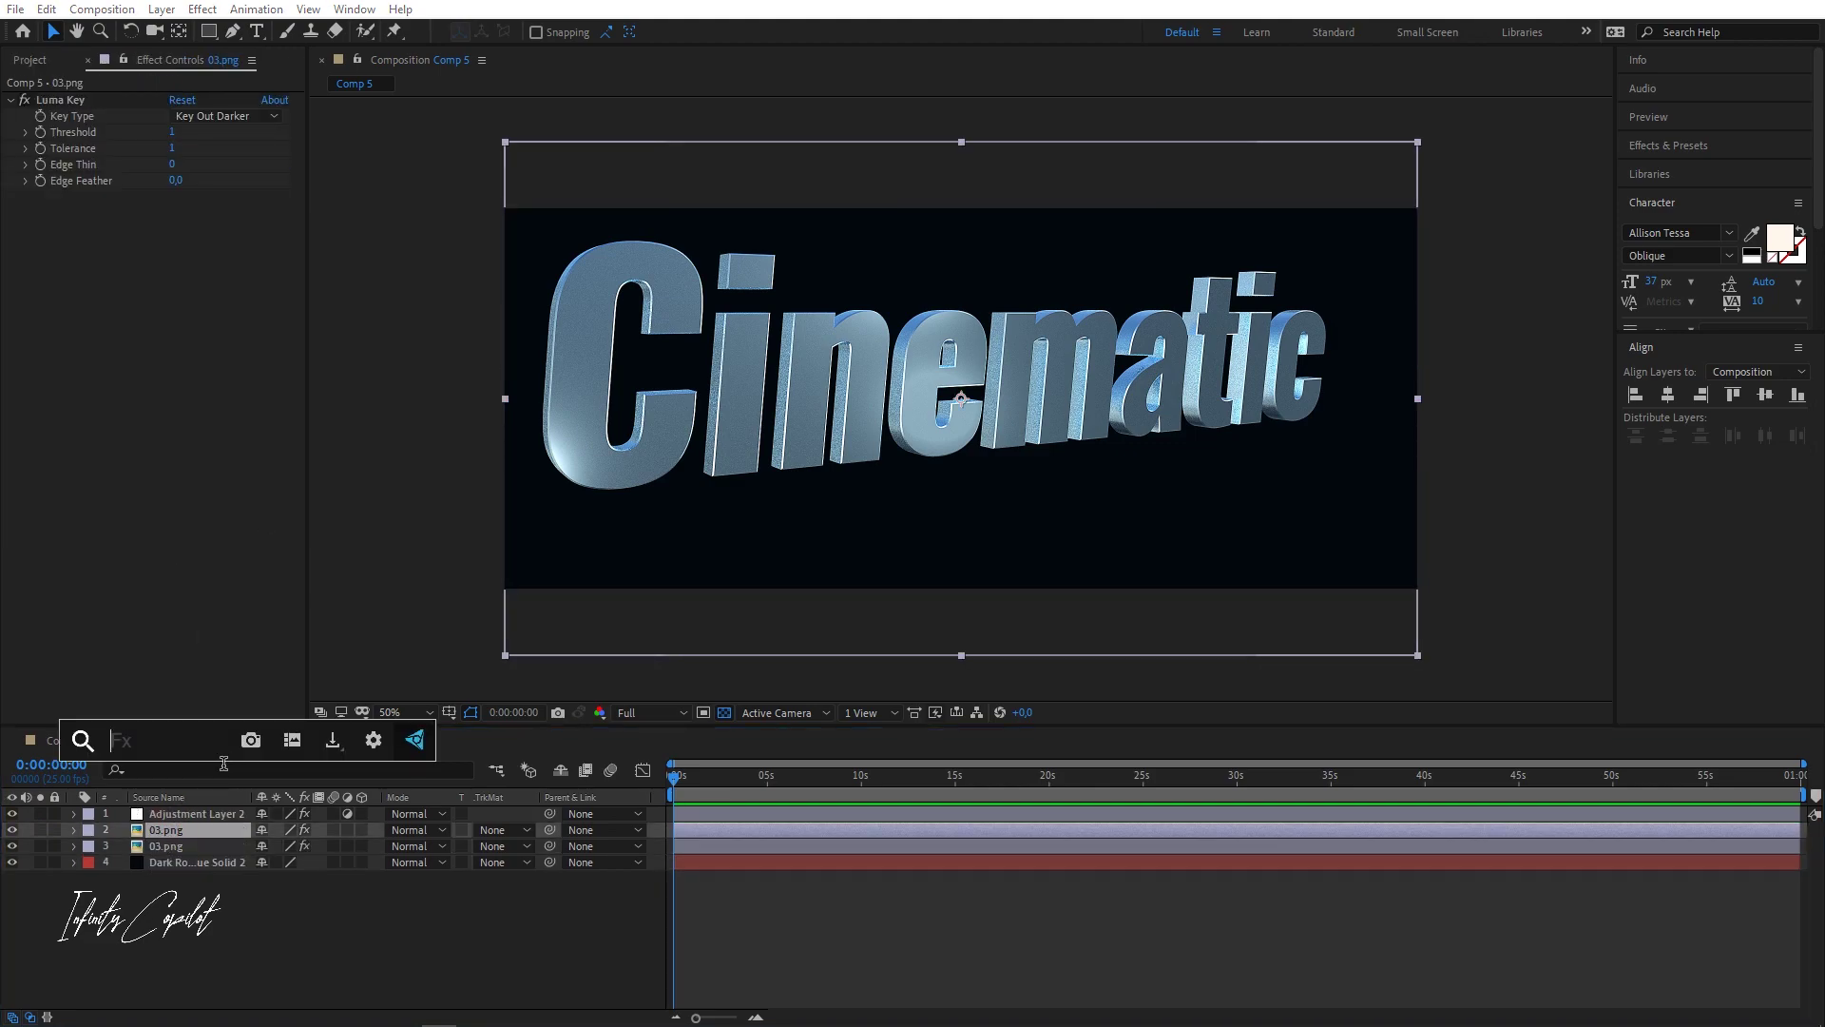
type("tint")
left_click(142, 875)
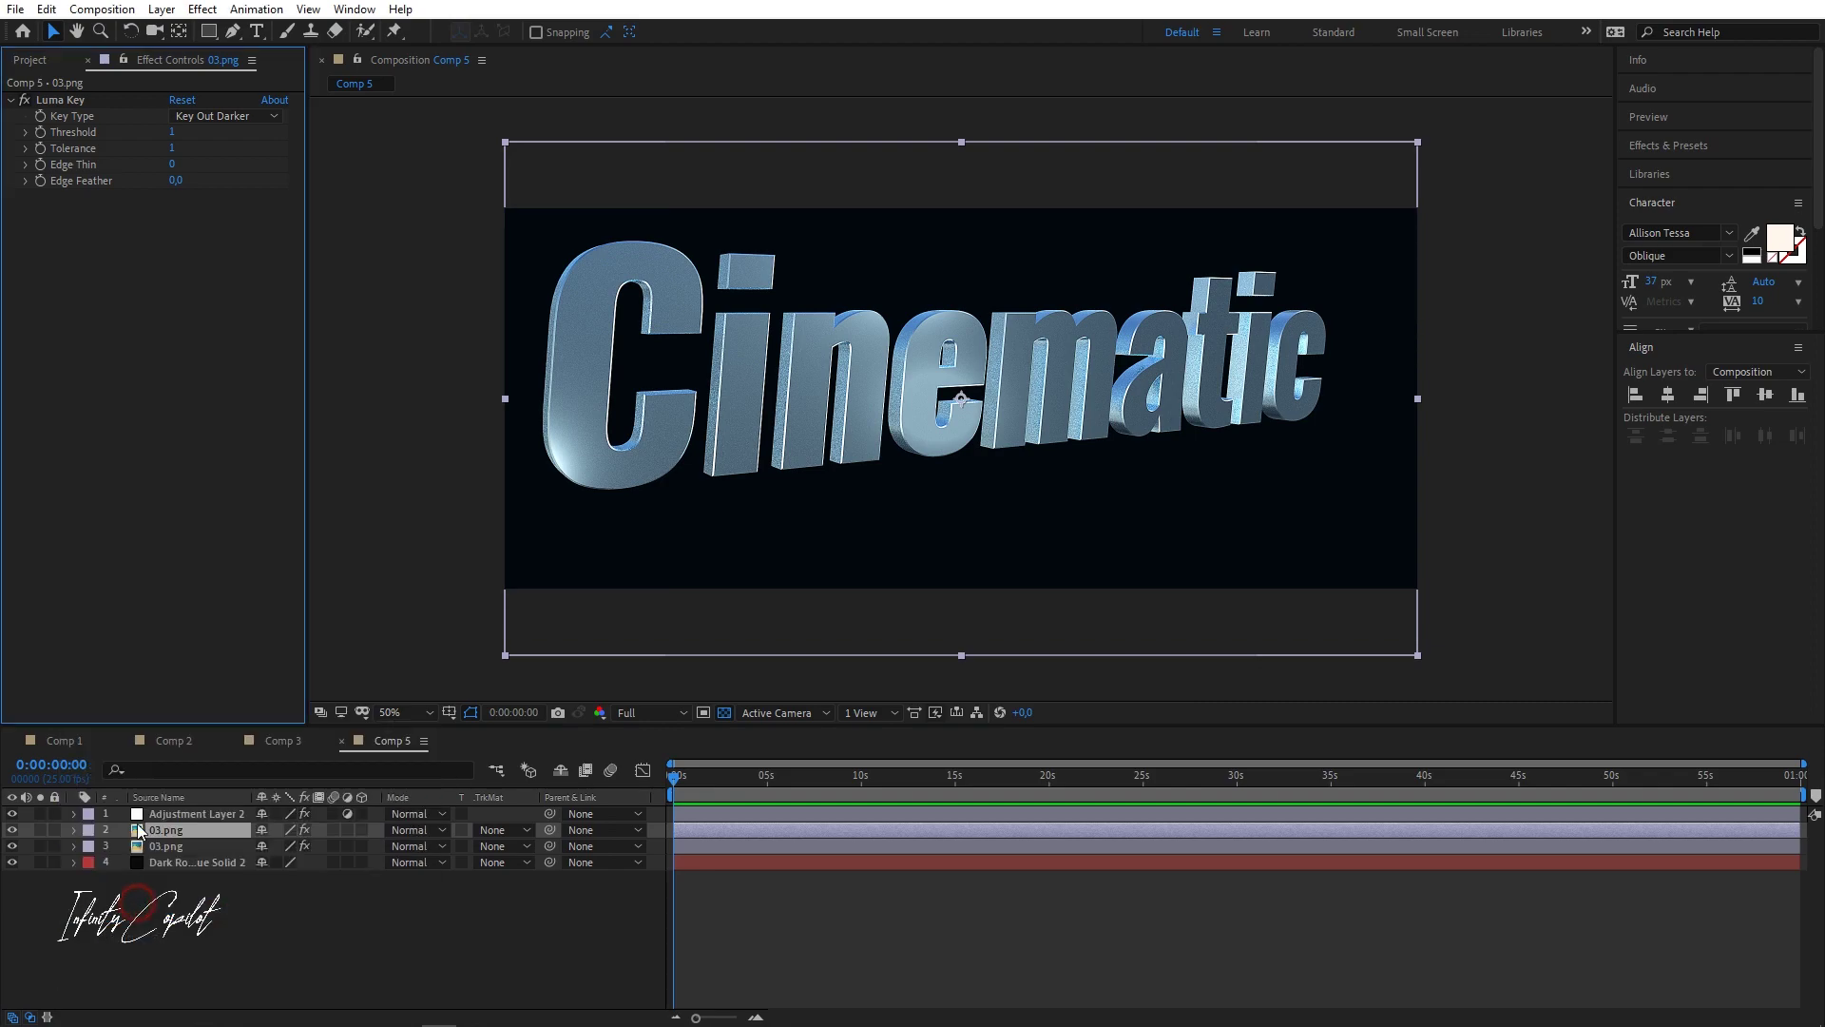
- Set the Tint effect's Map White To color to a saturated medium-dark blue
left_click(177, 229)
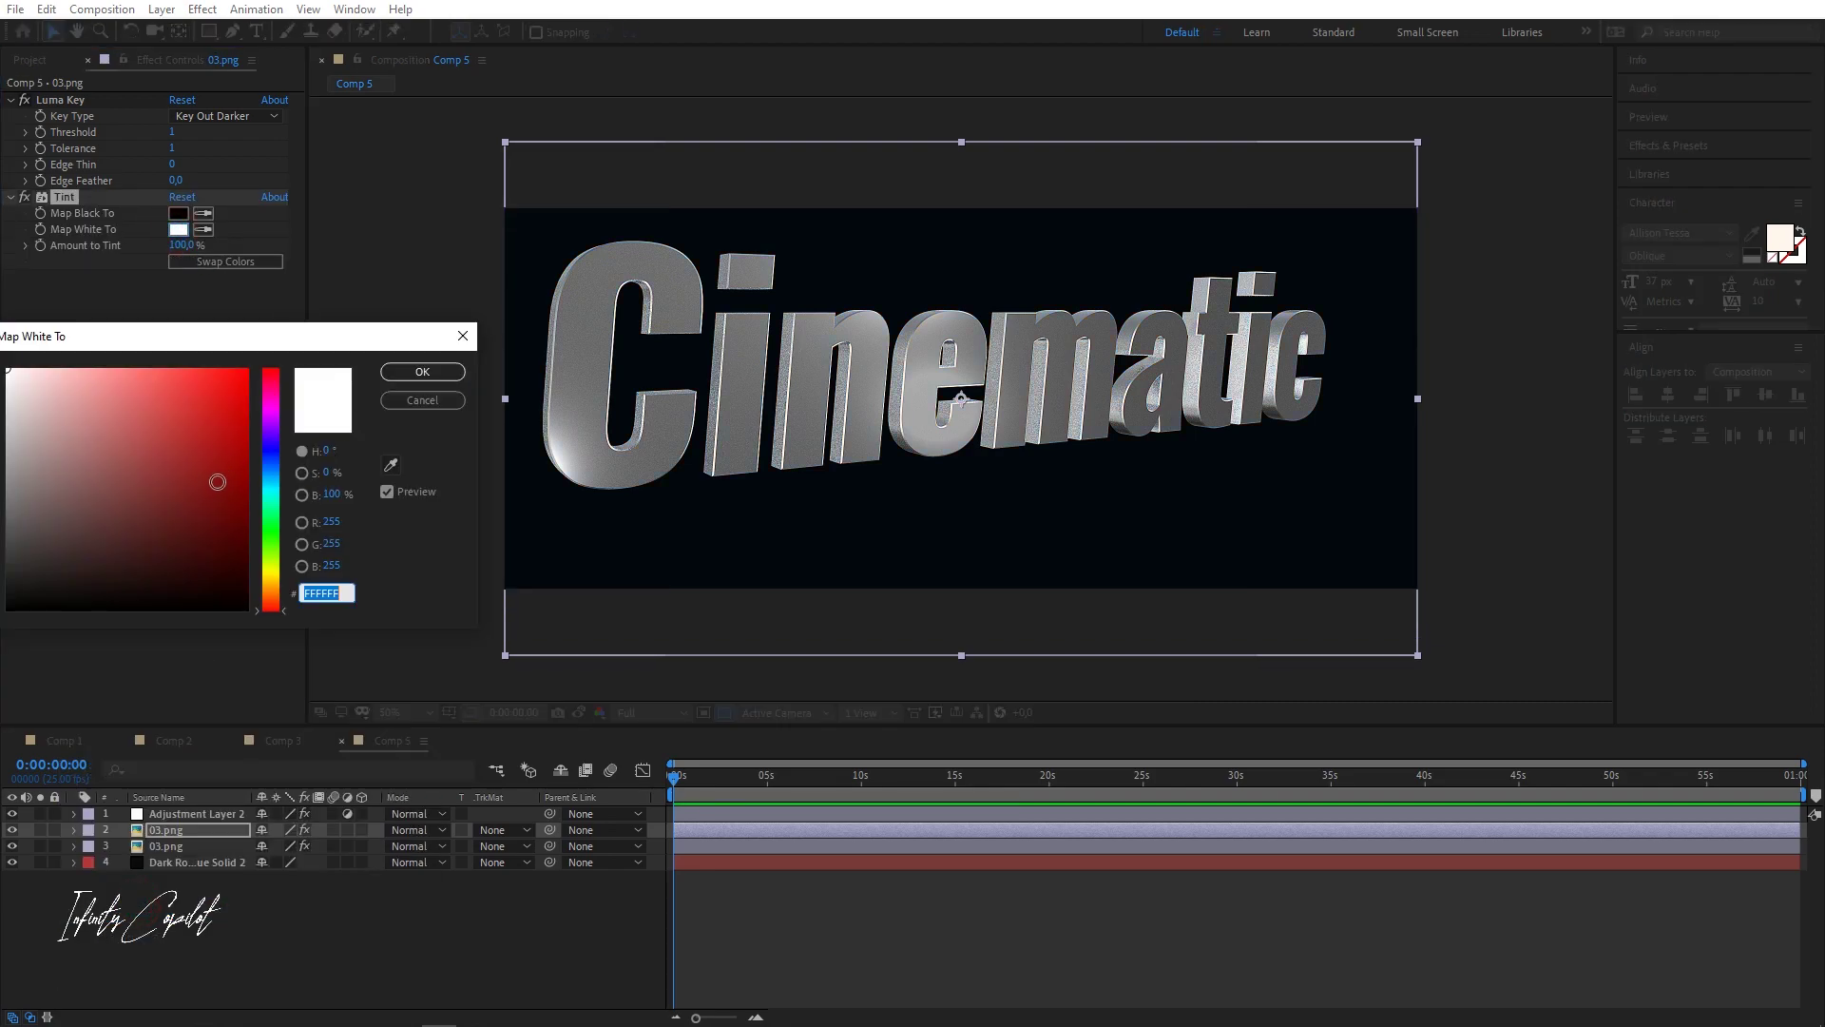
left_click(281, 478)
left_click(246, 523)
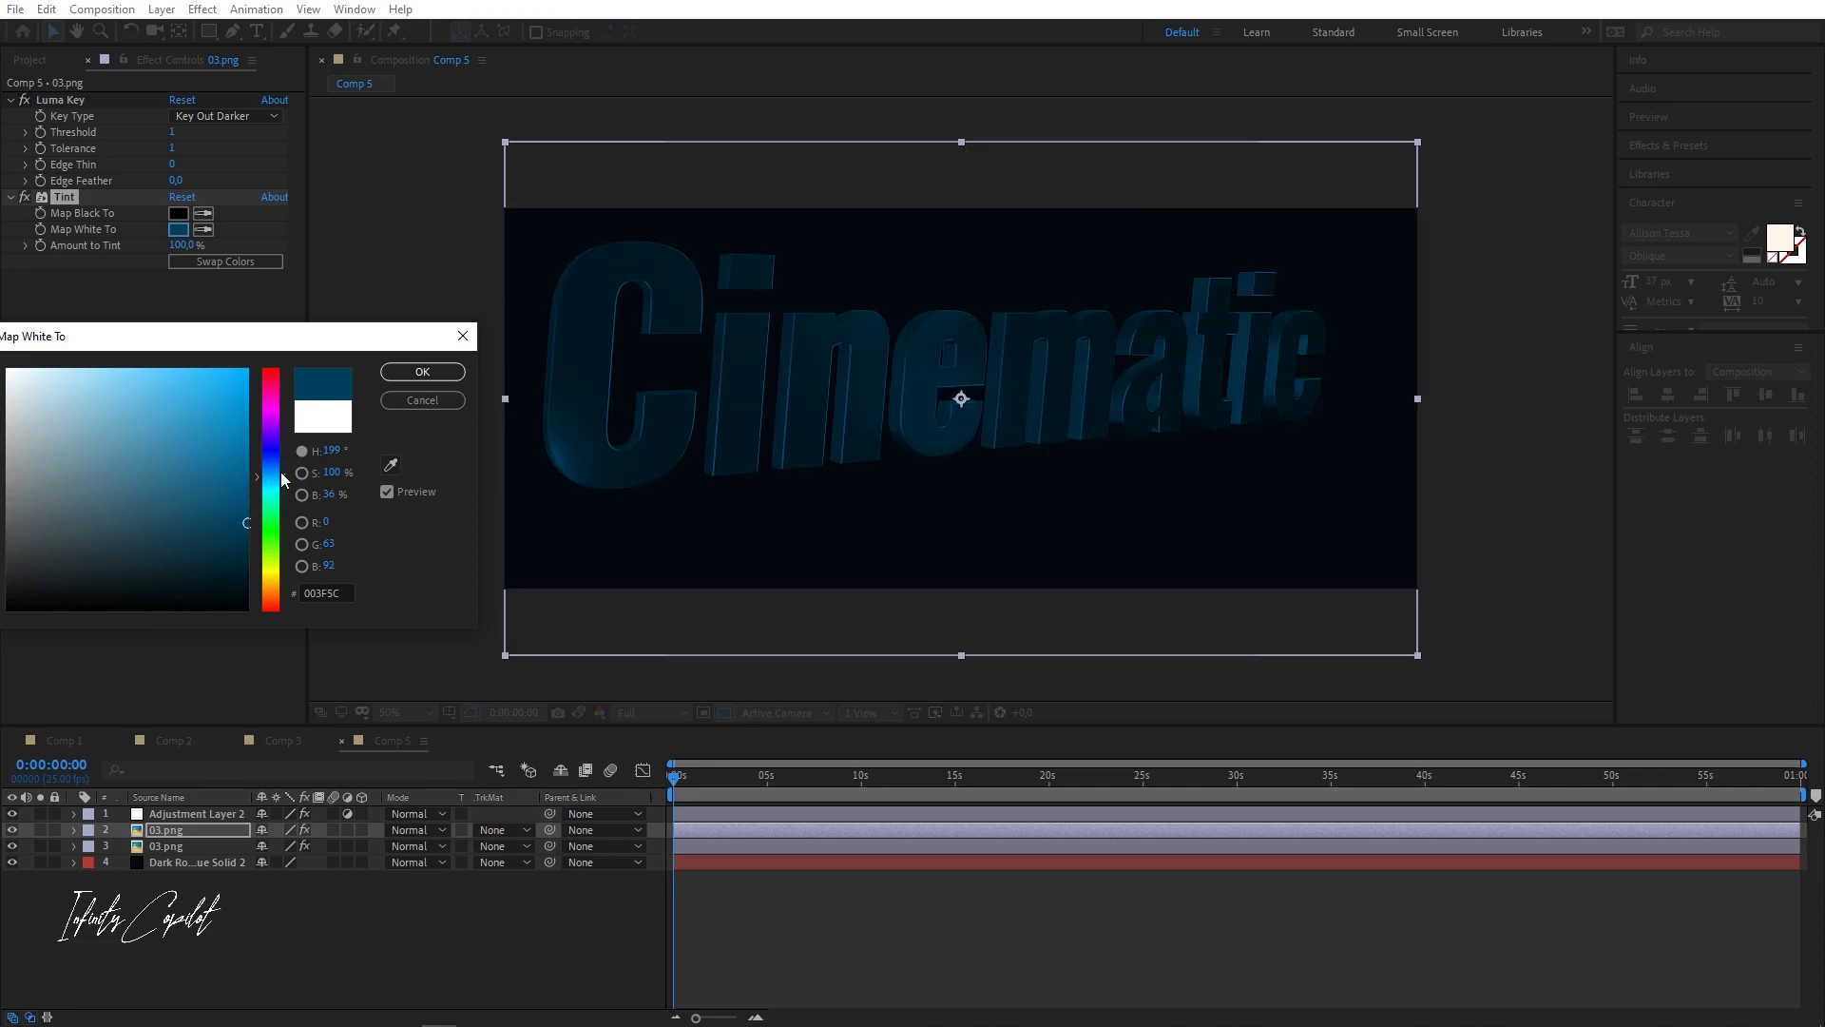
left_click(242, 485)
left_click(422, 371)
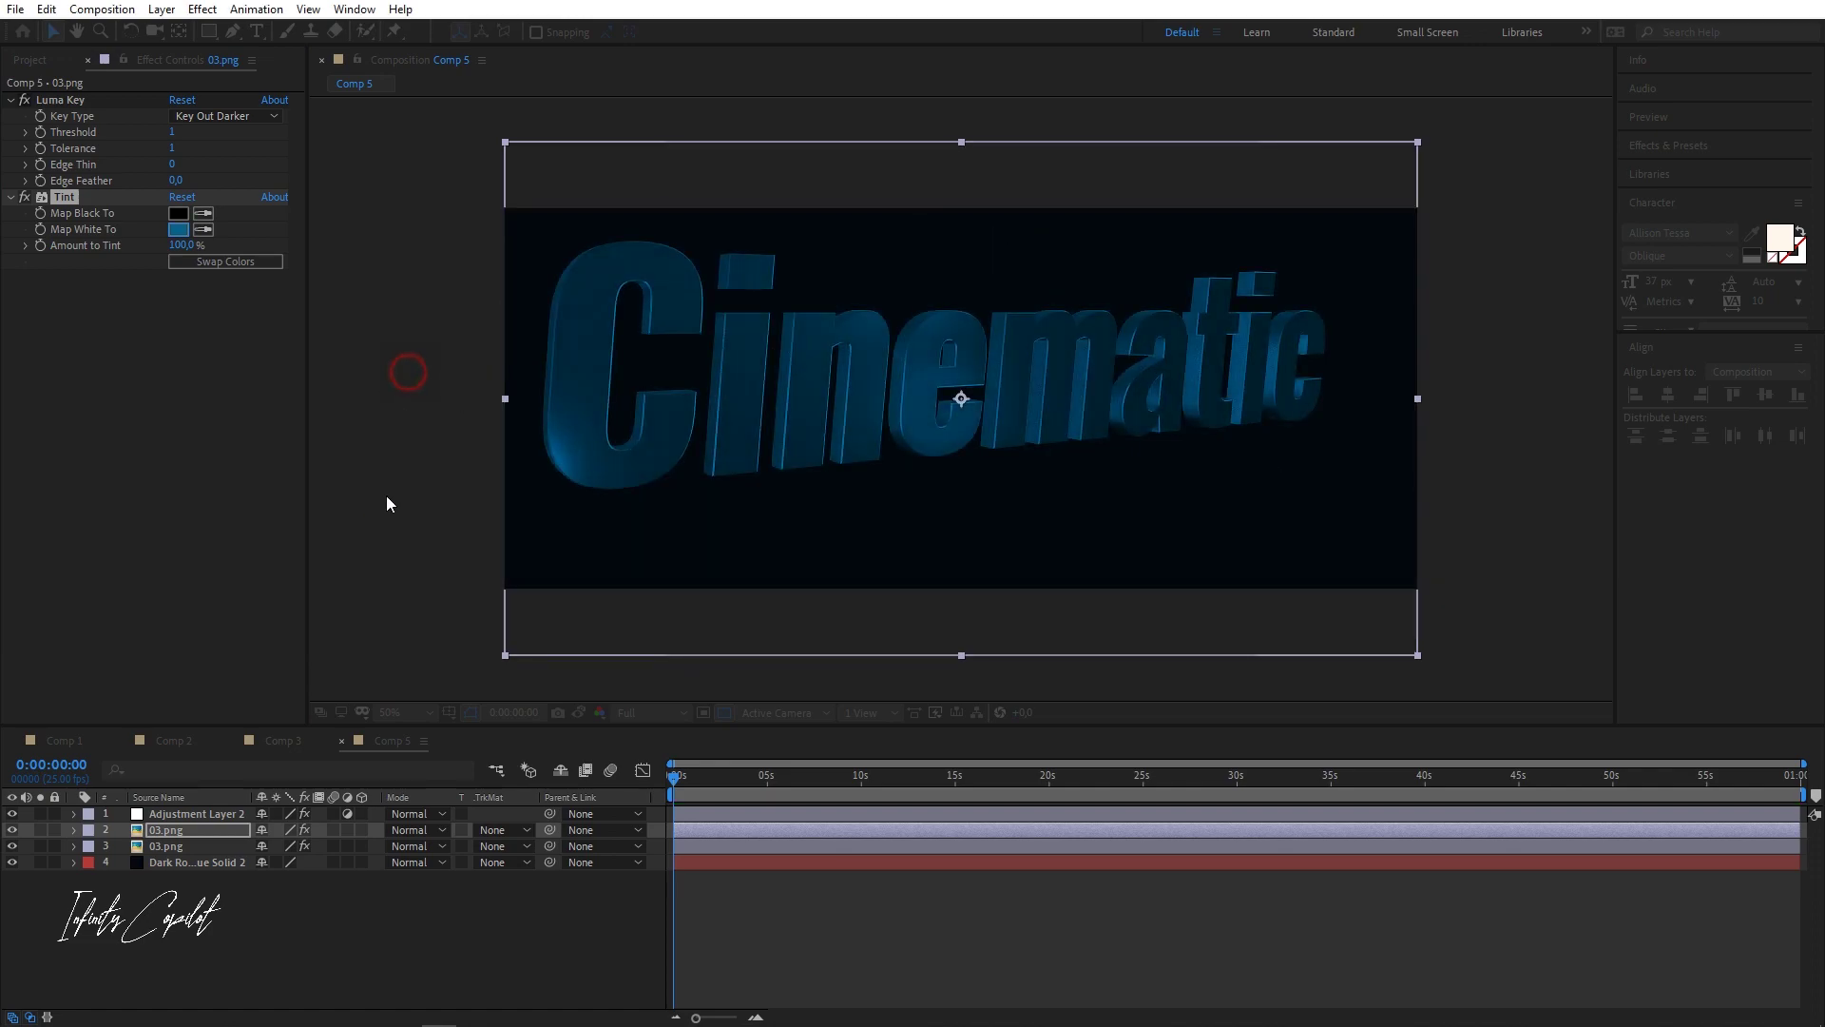
- Set the tinted 03.png copy's blending mode to Soft Light and its opacity to 37%
left_click(414, 830)
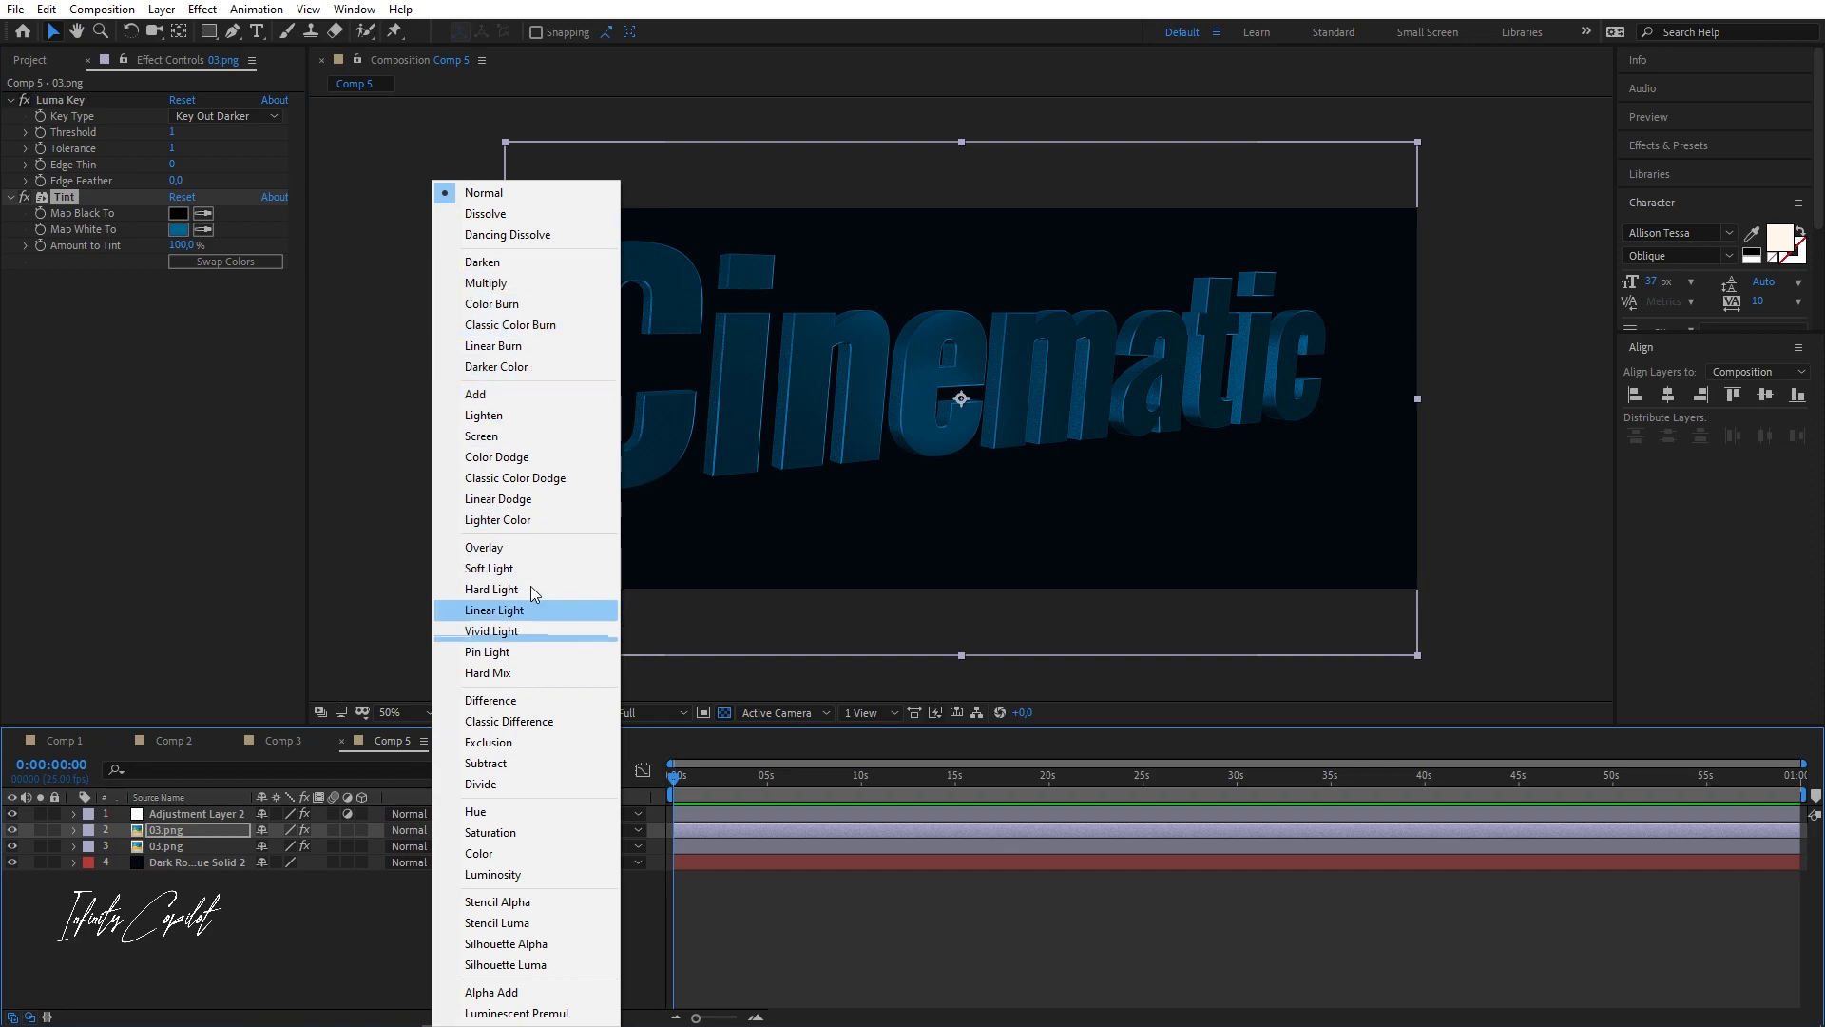
left_click(510, 567)
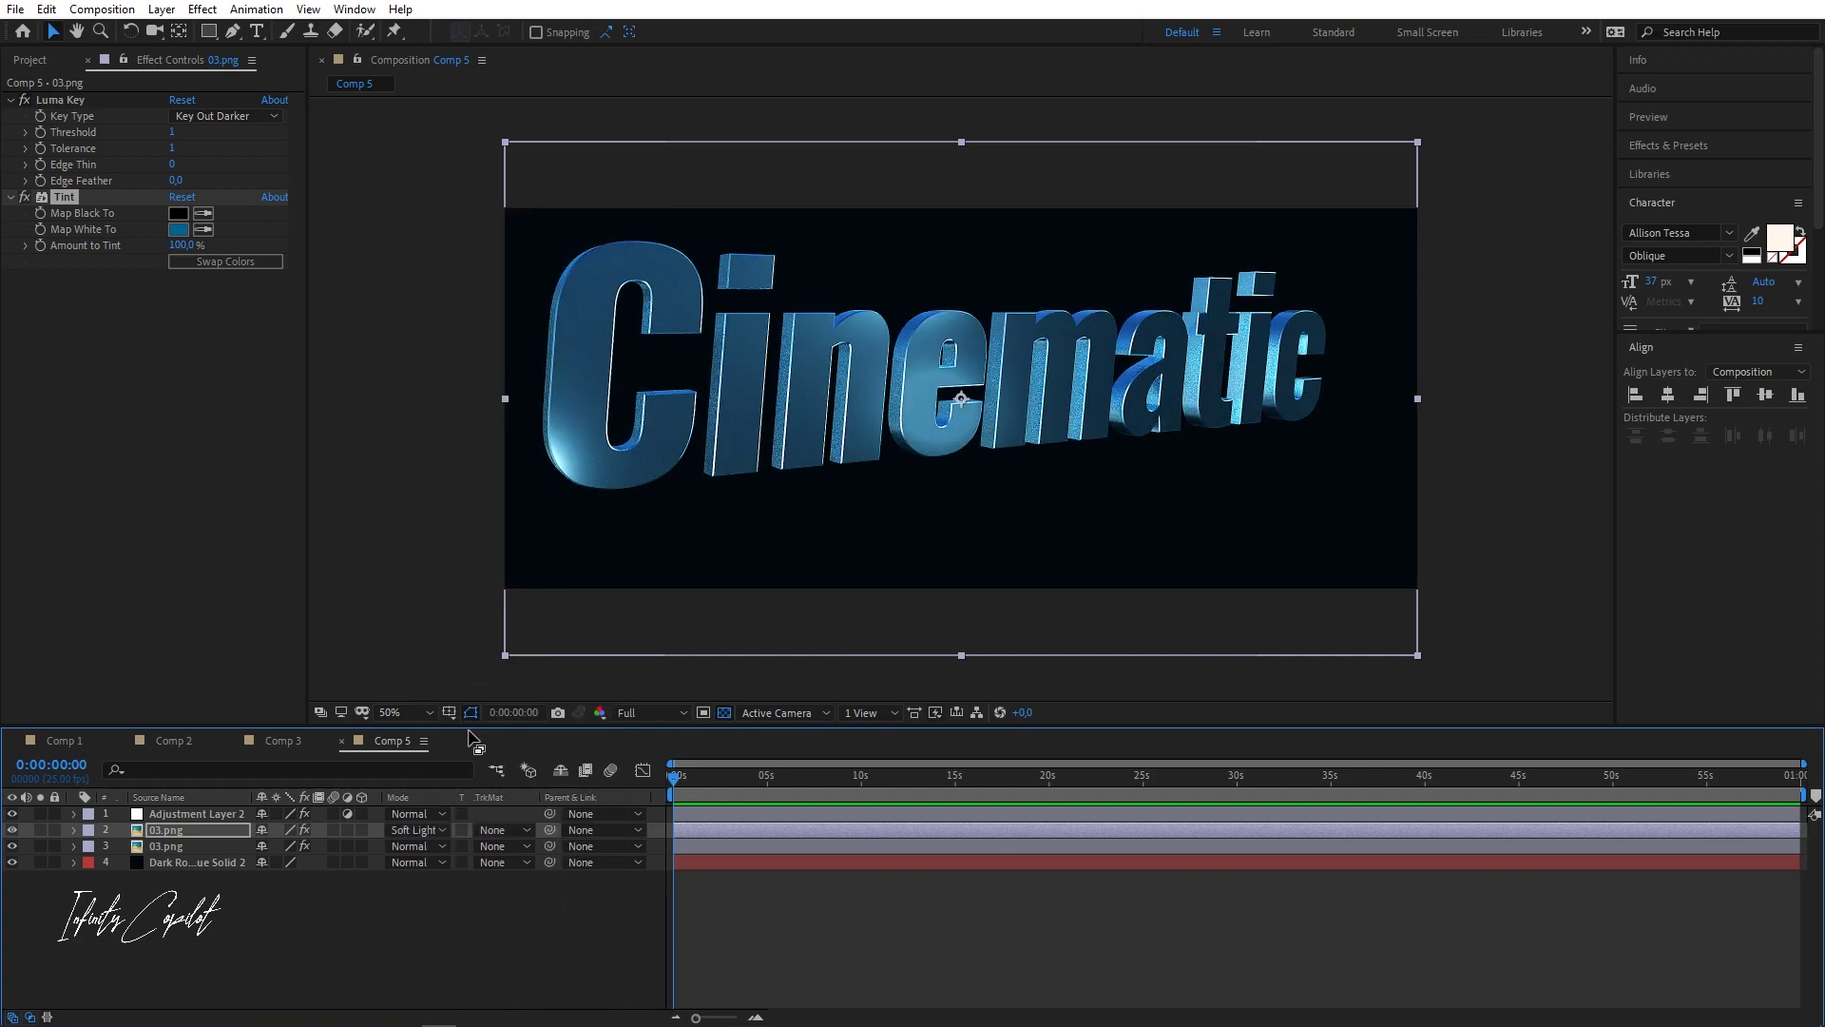
key("t")
left_click_drag(266, 843, 203, 843)
left_click(243, 926)
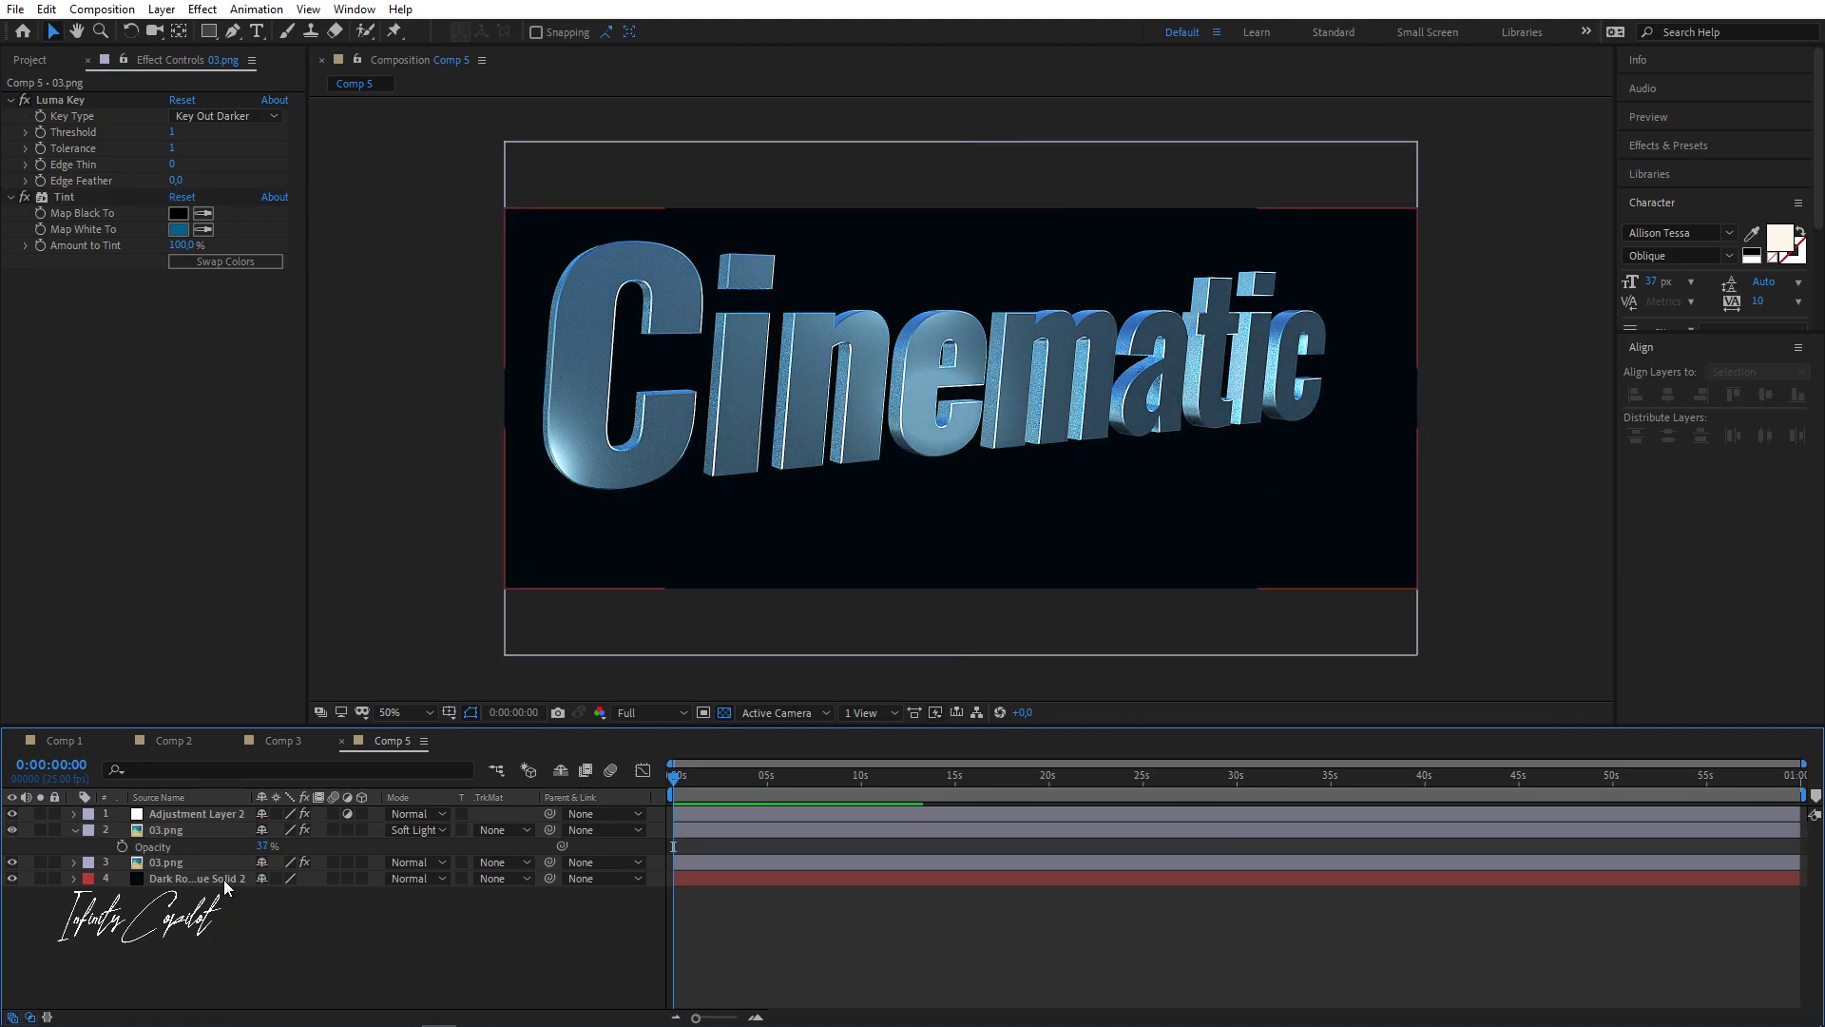
- Create a new 1920 × 800 px solid named flares on top of the layer stack
key("ctrl+y")
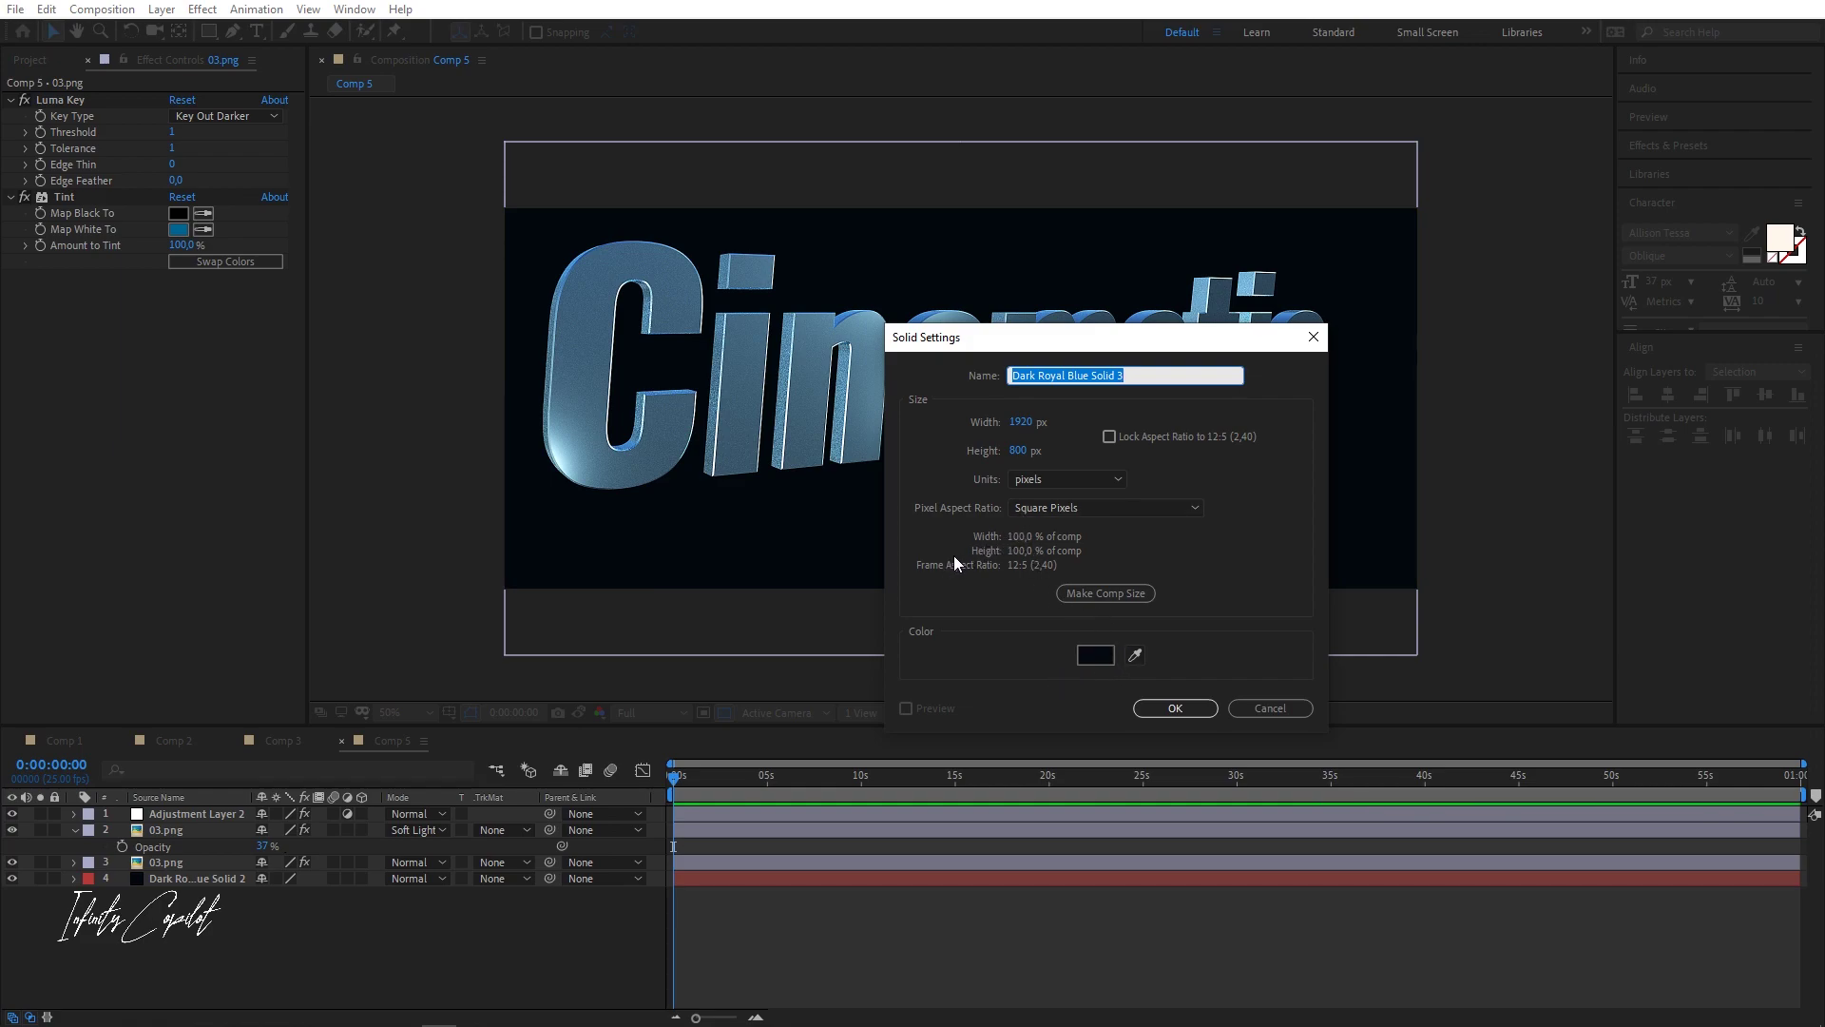
type("flares")
key("Return")
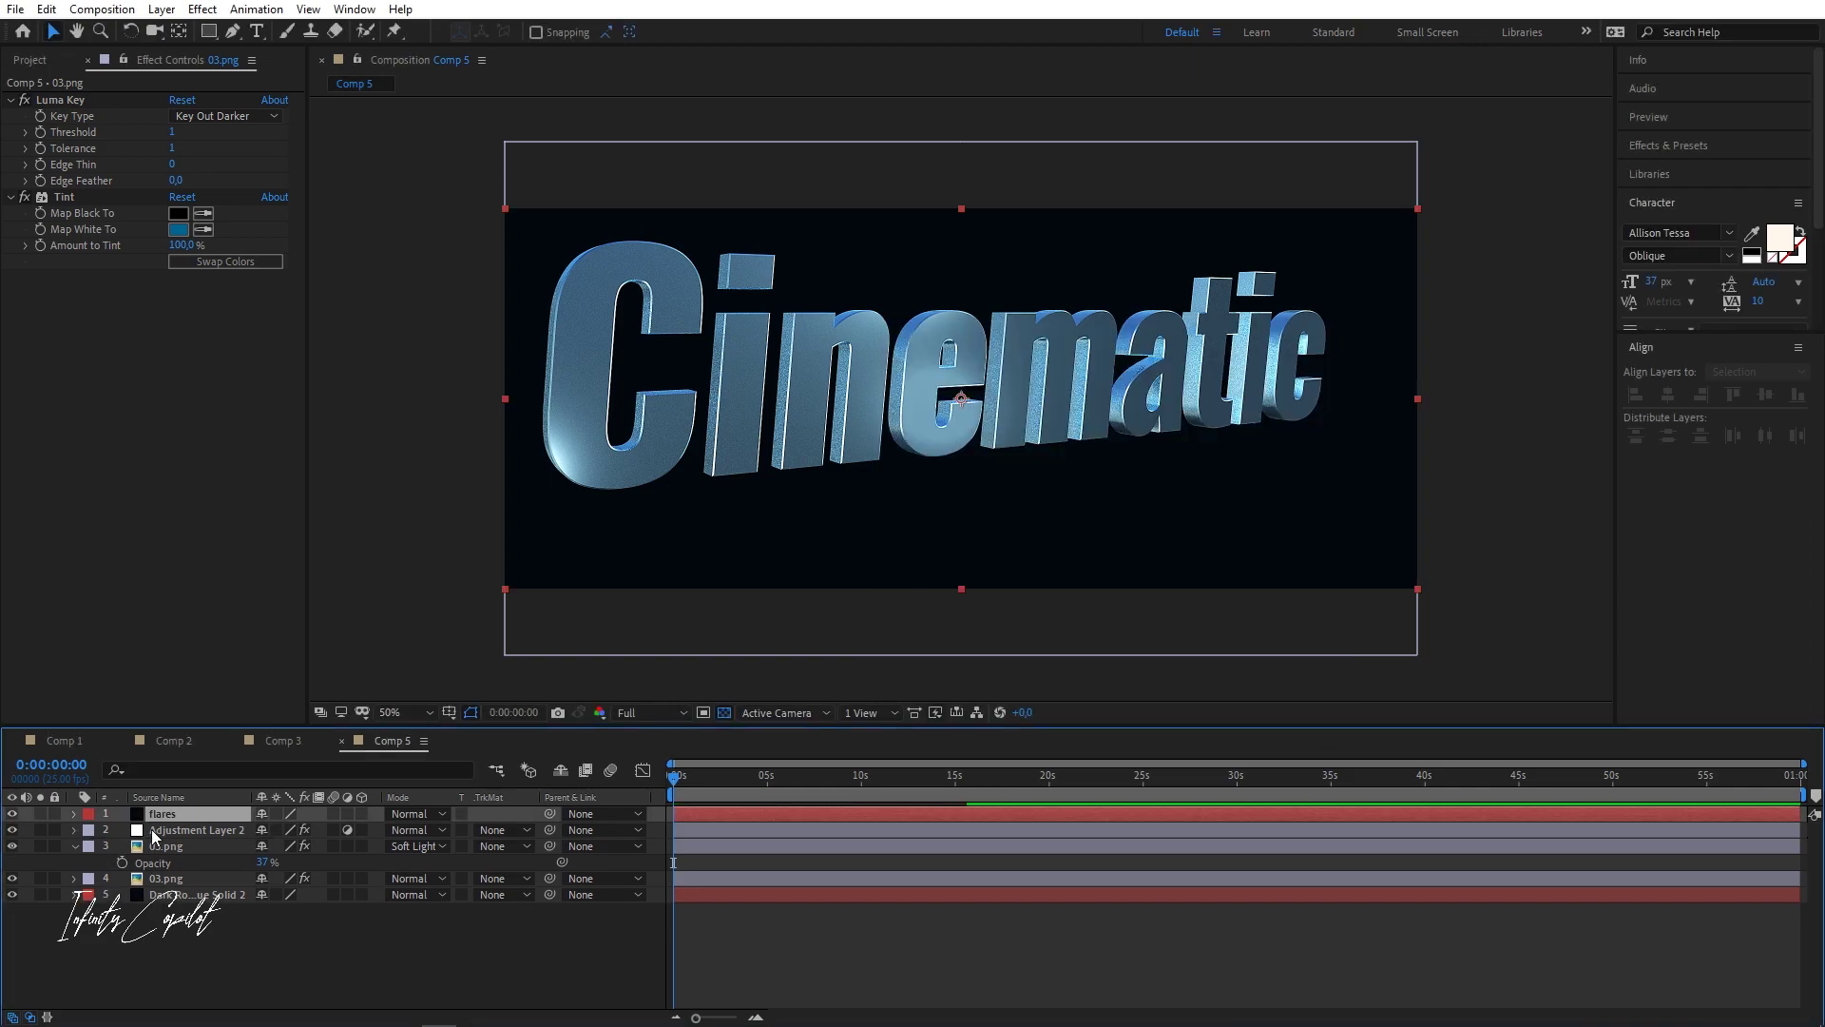
- Apply the Video Copilot Optical Flares effect to the flares layer and open its options
left_click(202, 10)
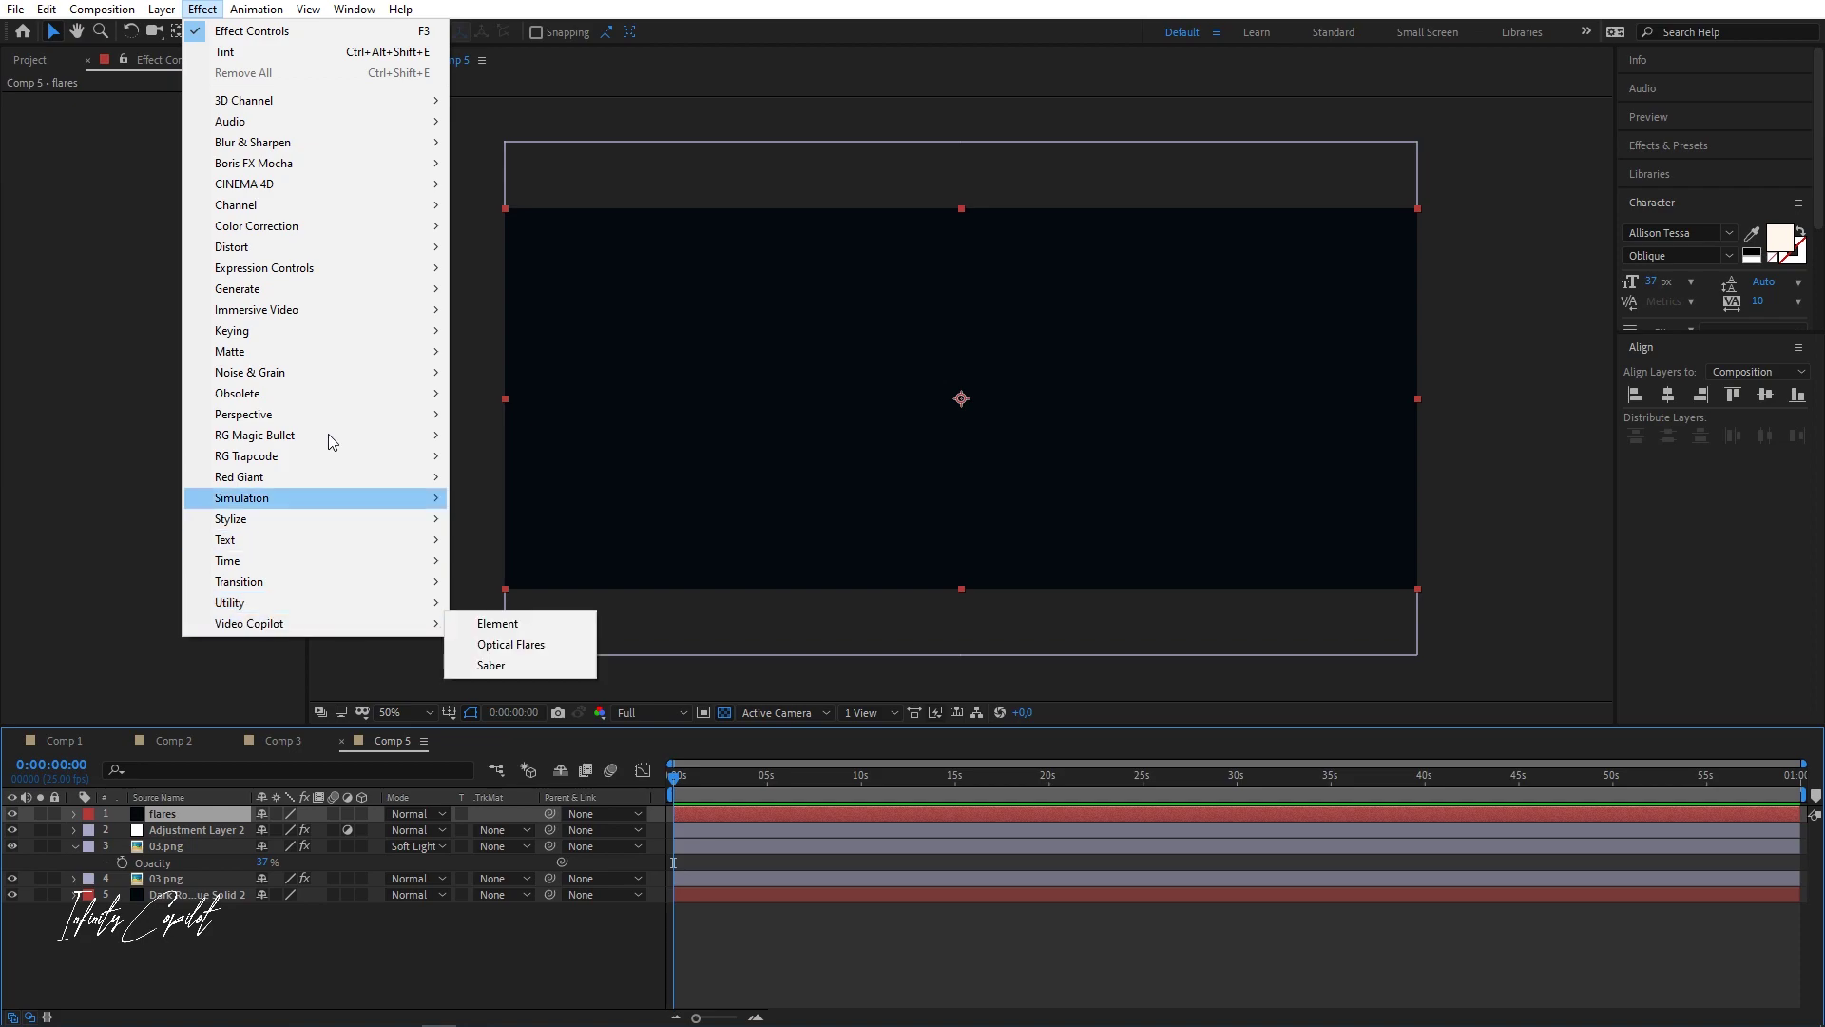
mouse_move(285, 623)
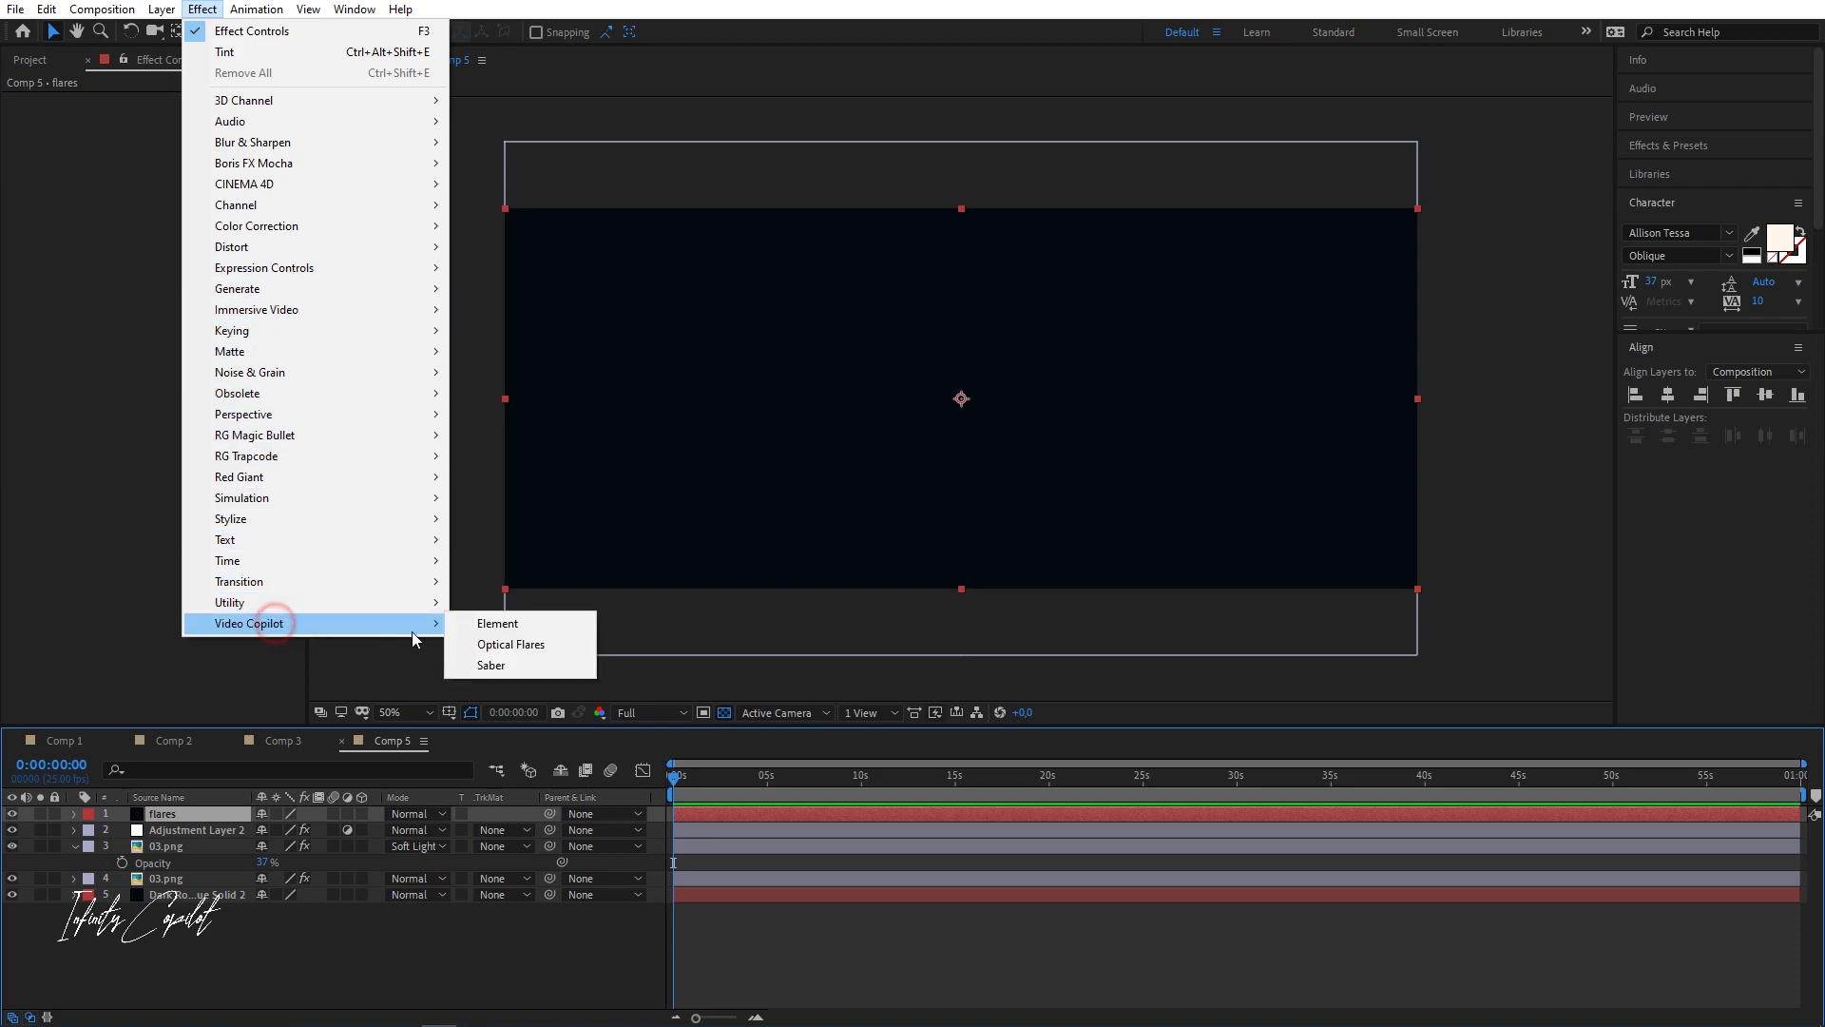
left_click(510, 645)
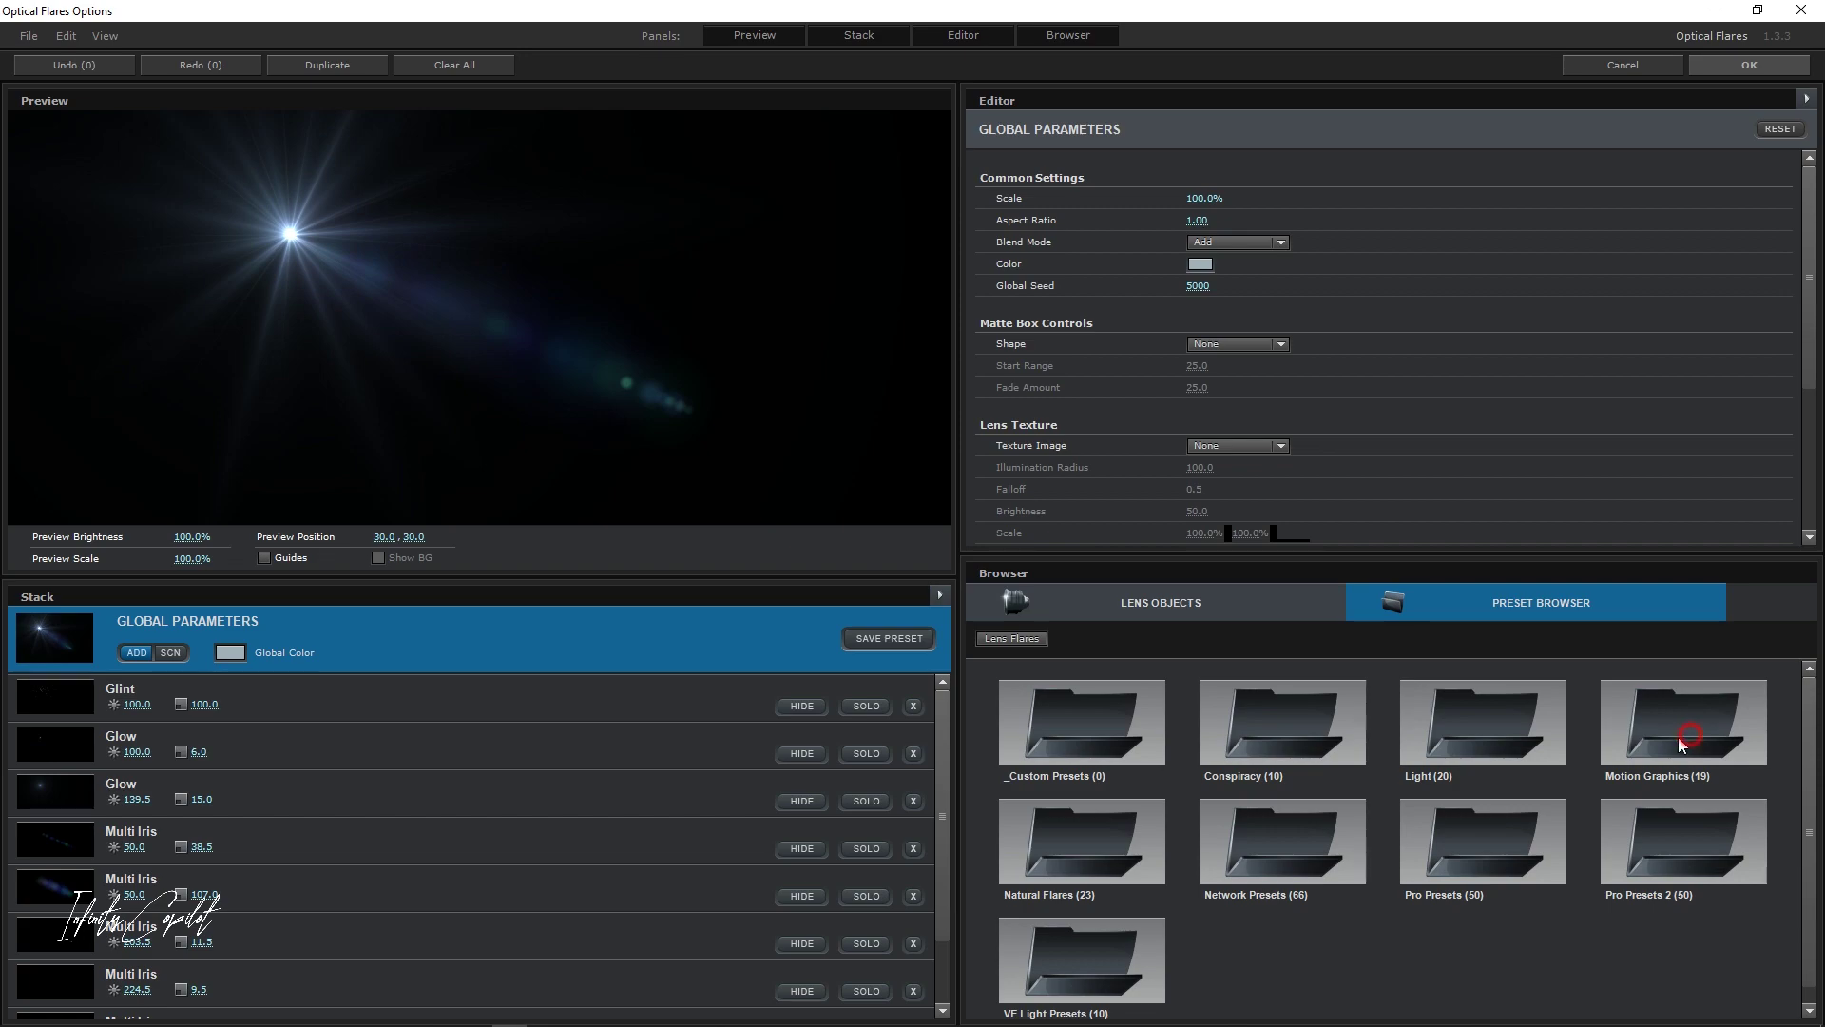
- Load the Cool Flare preset from the Motion Graphics presets and accept it for the flares layer
double_click(1635, 737)
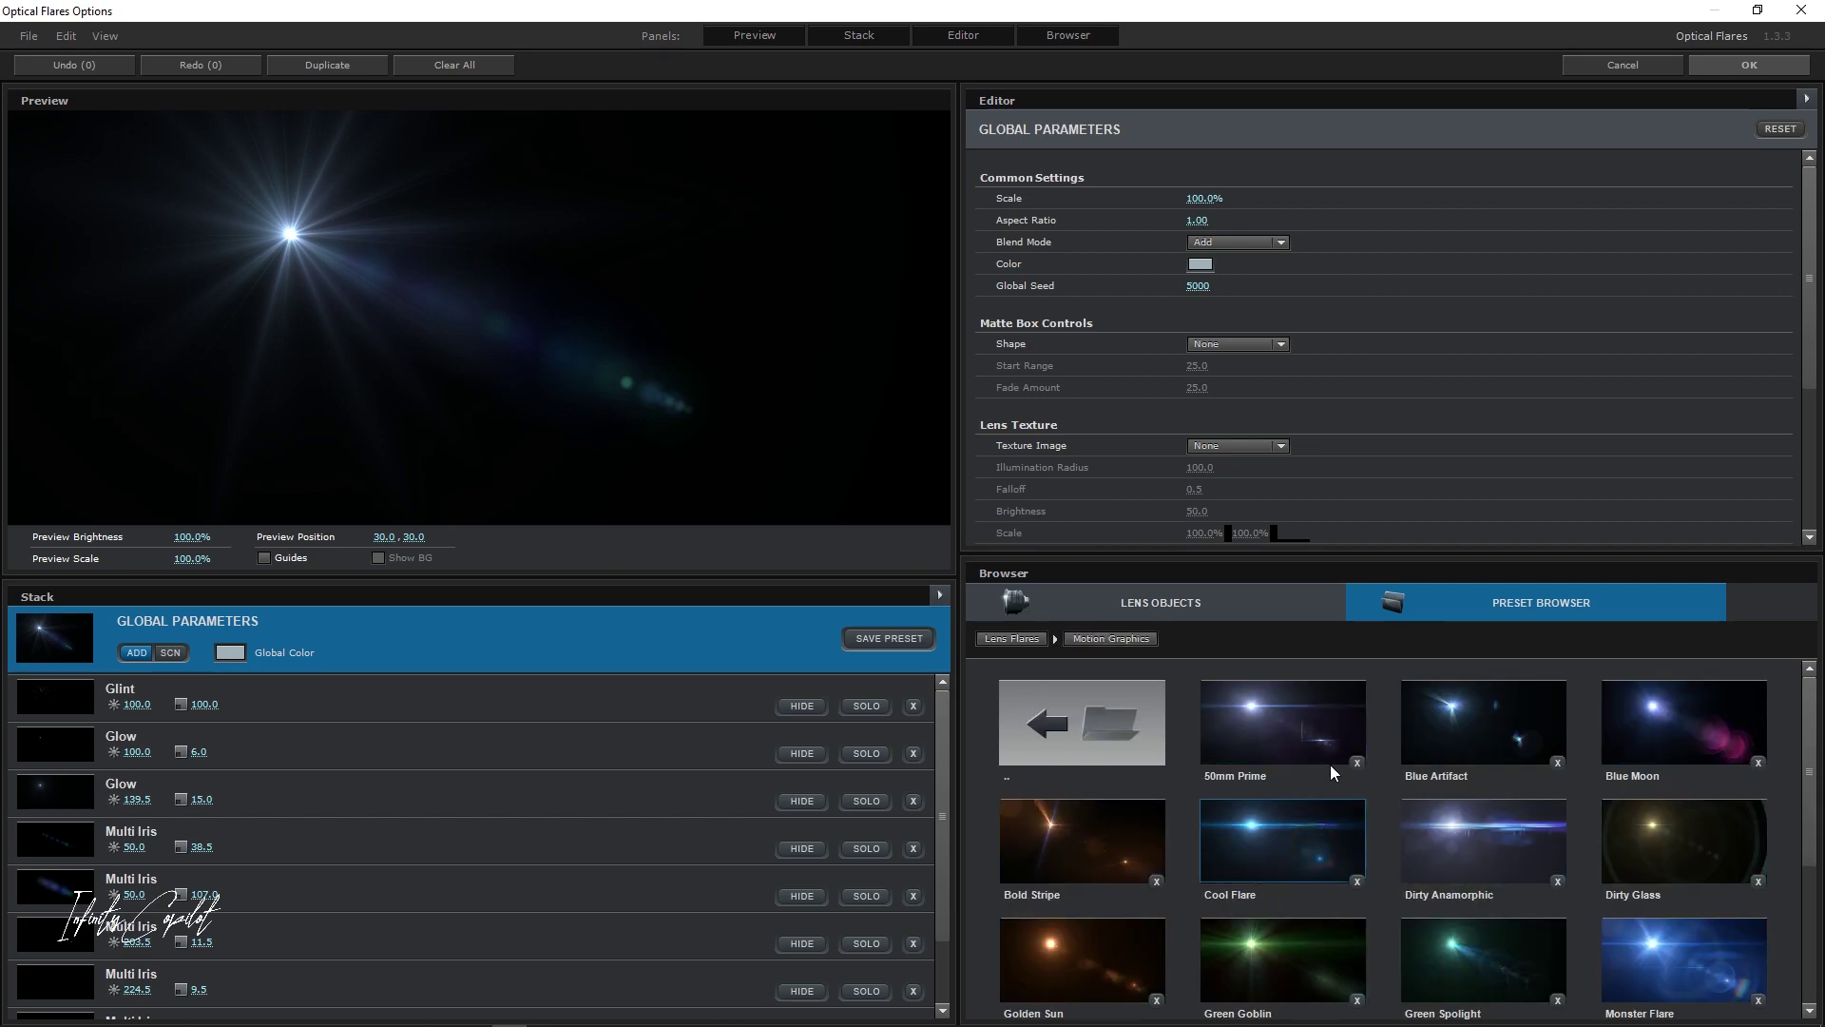
left_click(1302, 831)
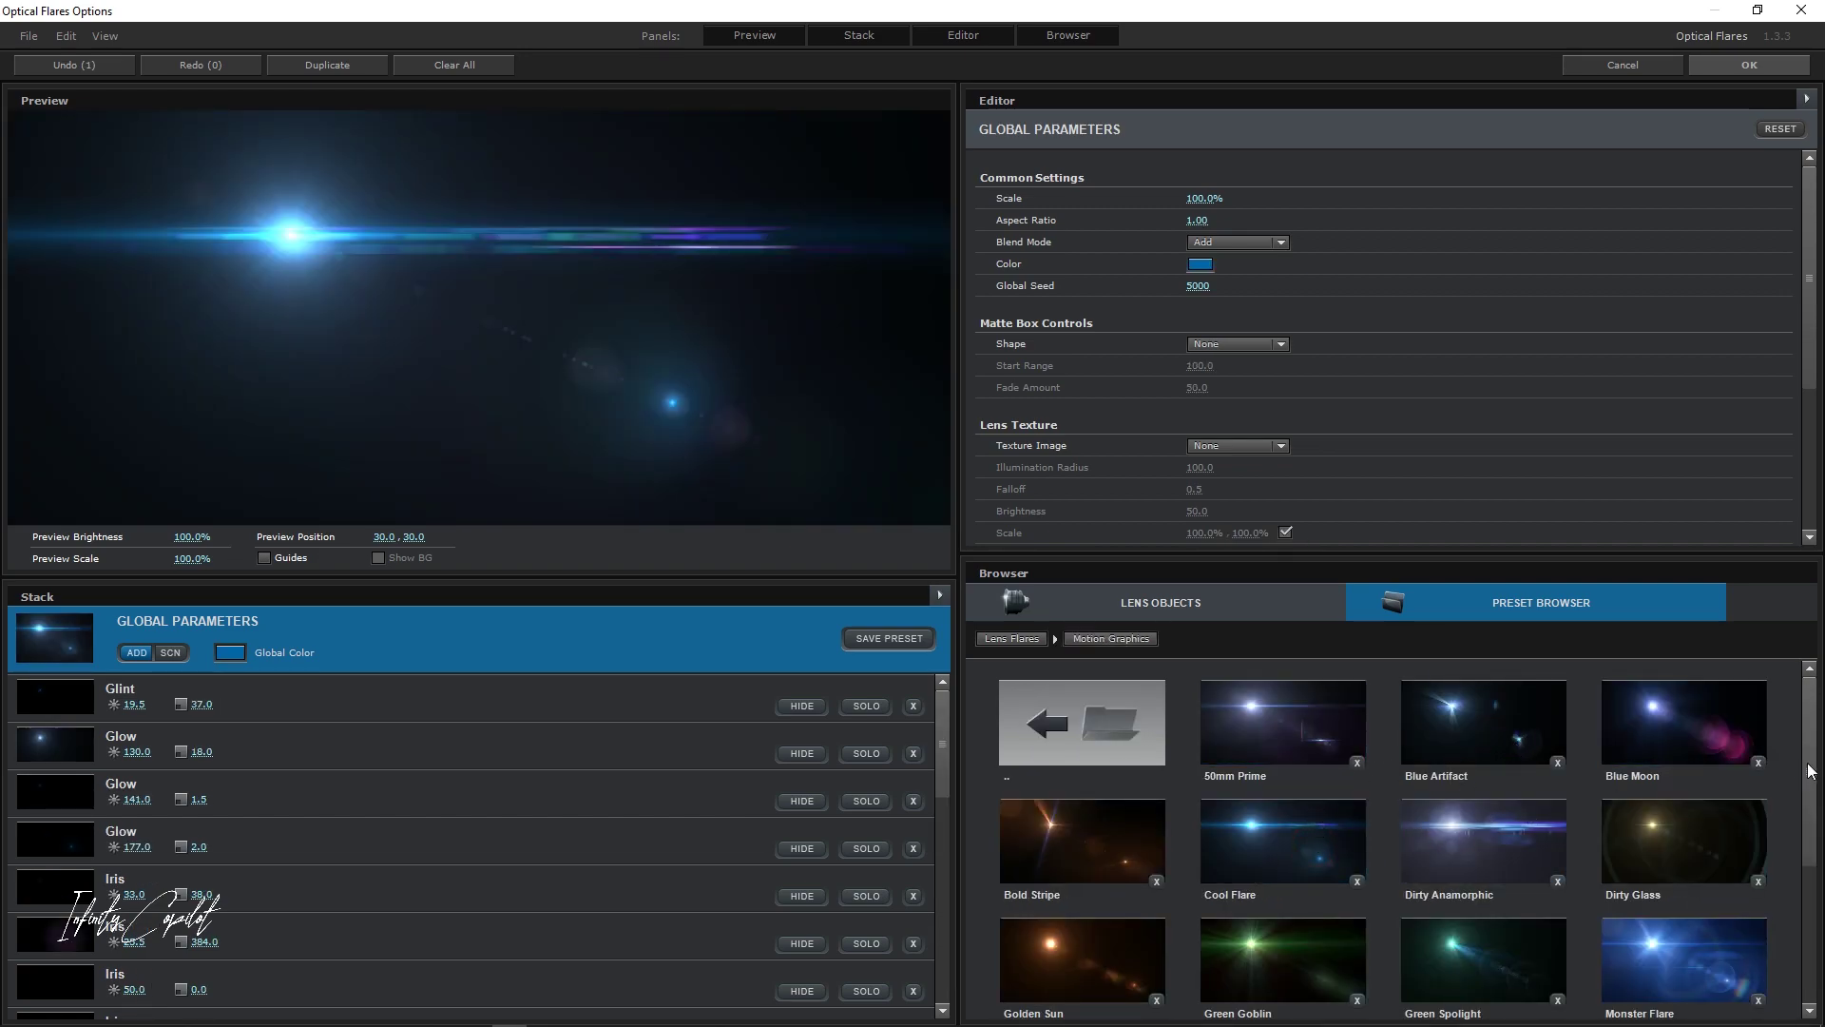
mouse_move(1811, 770)
left_mouse_down()
mouse_move(1820, 922)
mouse_move(1804, 751)
mouse_move(1809, 827)
mouse_move(1806, 774)
left_mouse_up()
left_click(1290, 858)
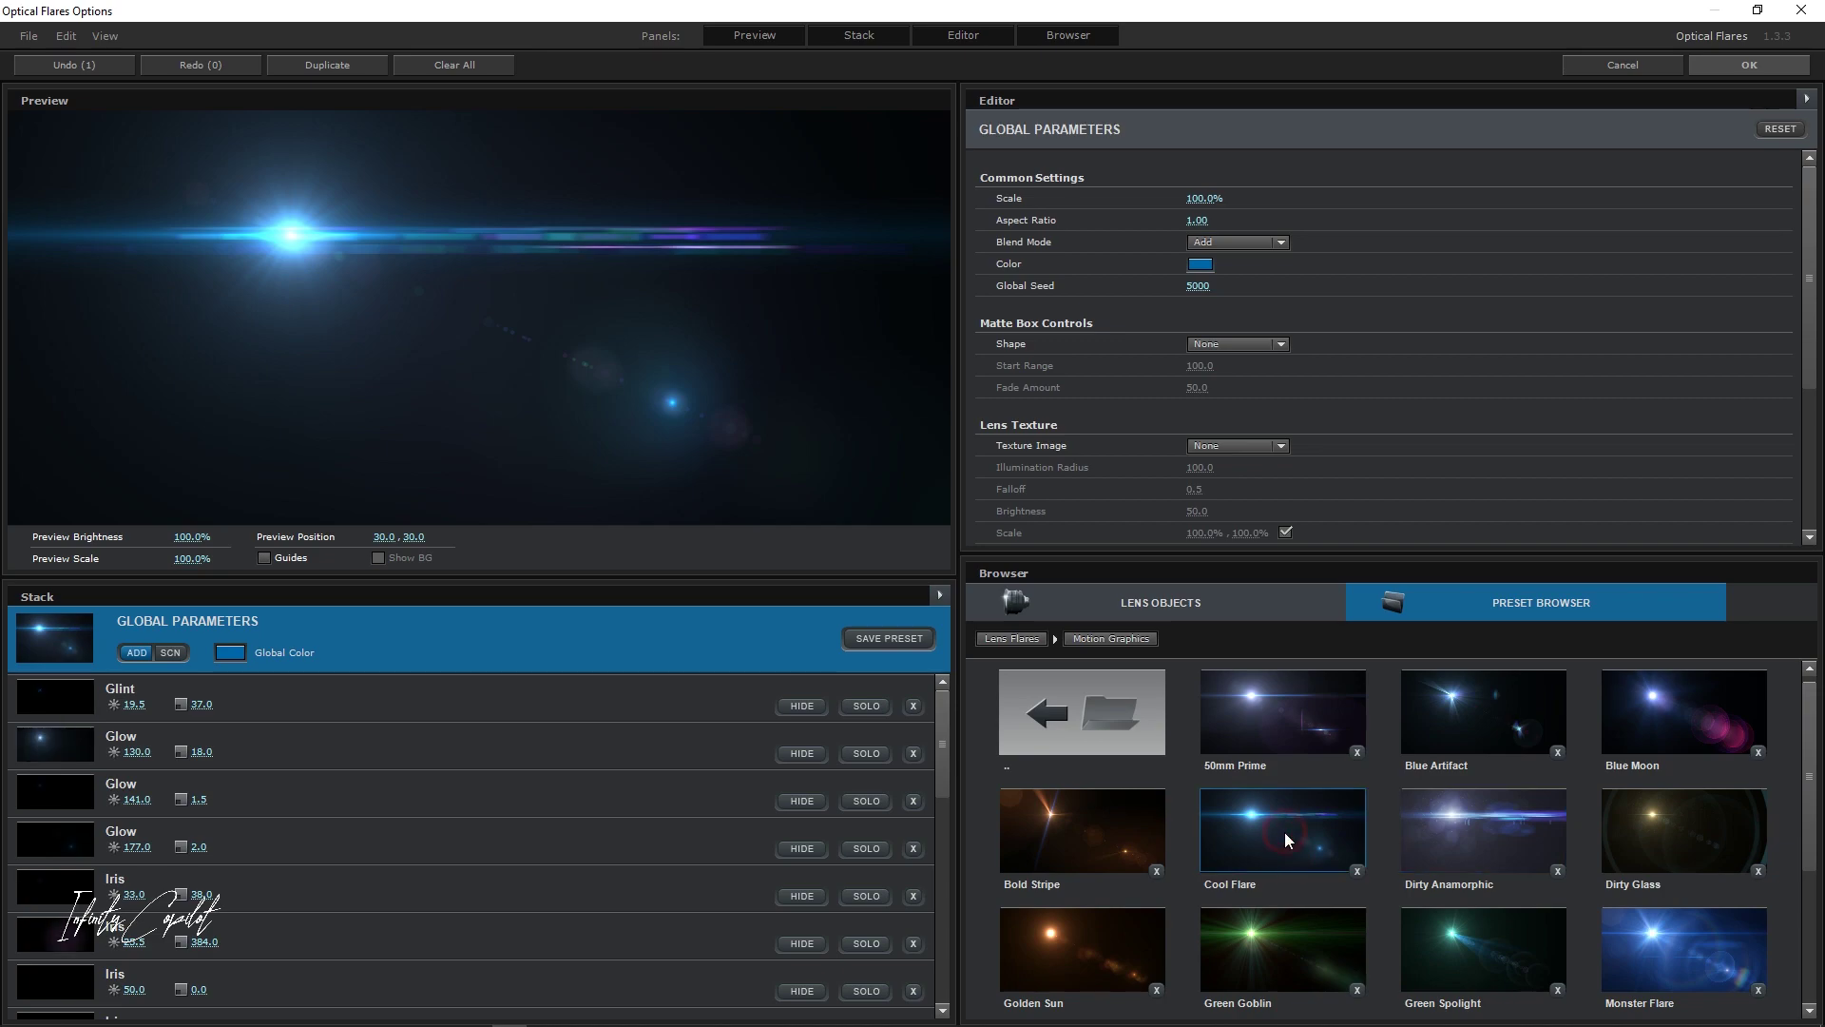
left_click(1727, 67)
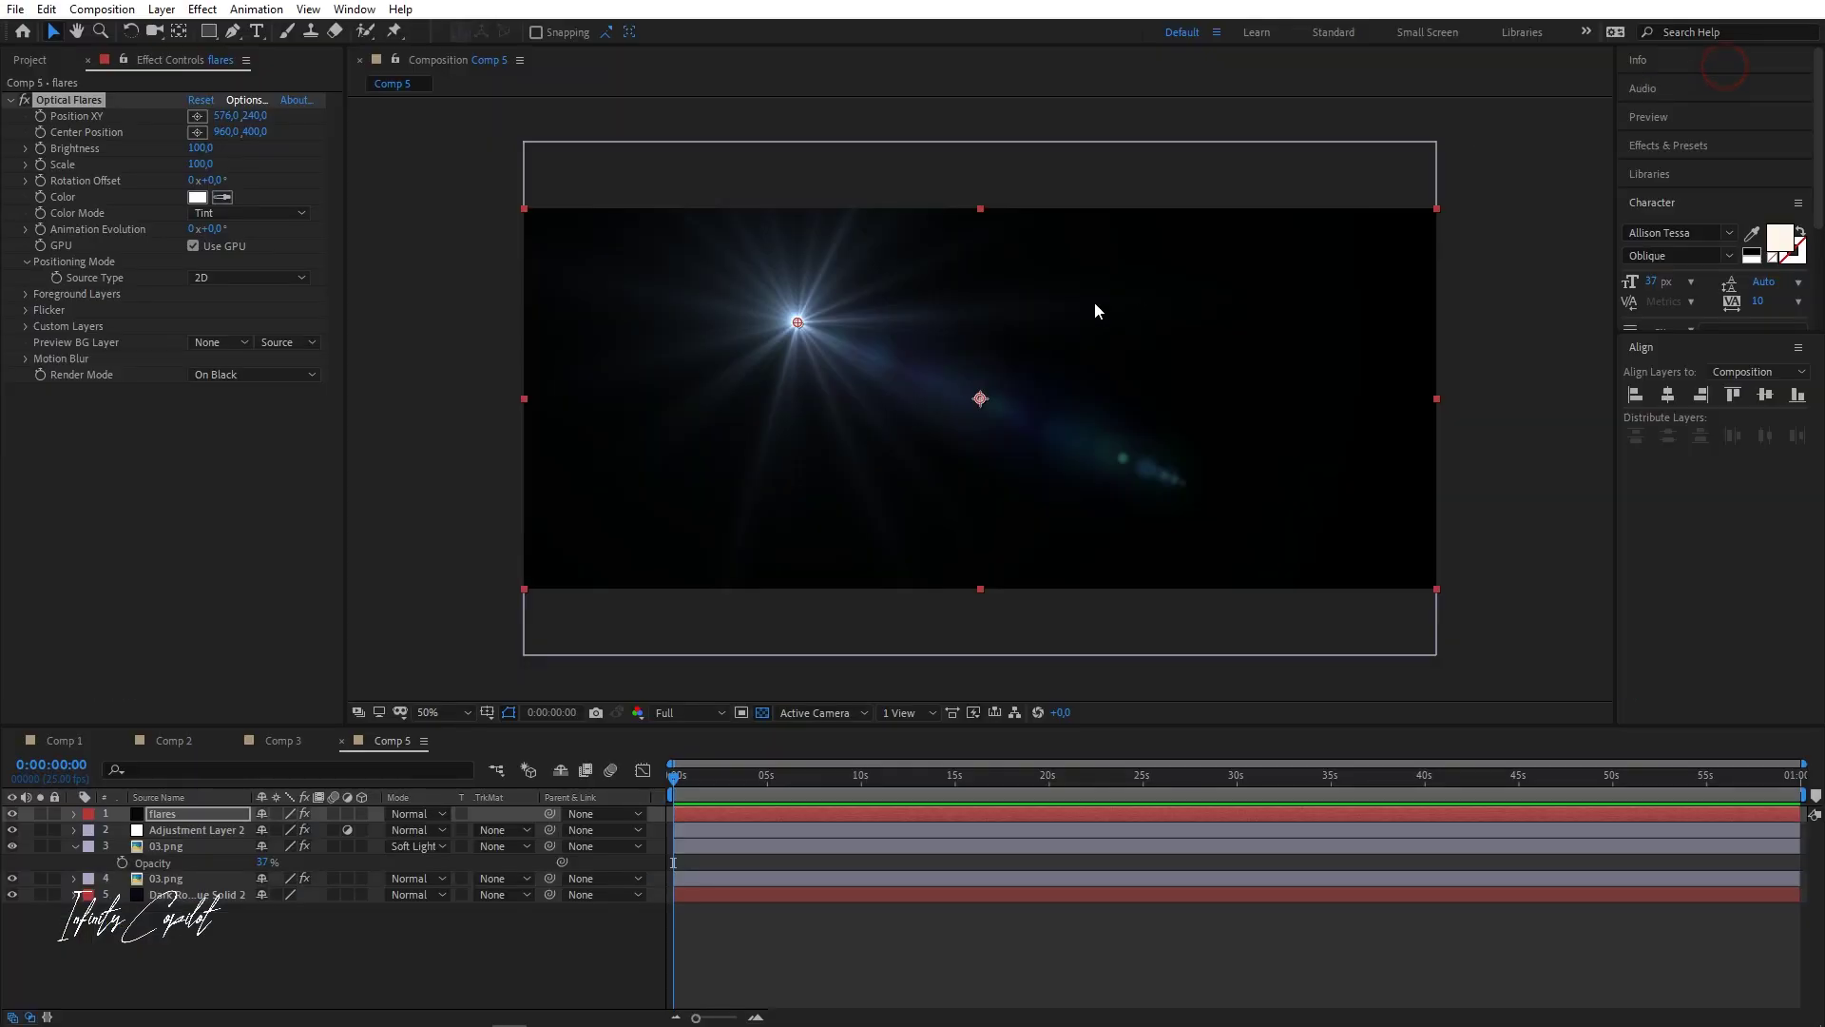
- Set the Optical Flares render mode to On Transparent and the flares layer's blending mode to Screen
left_click(219, 374)
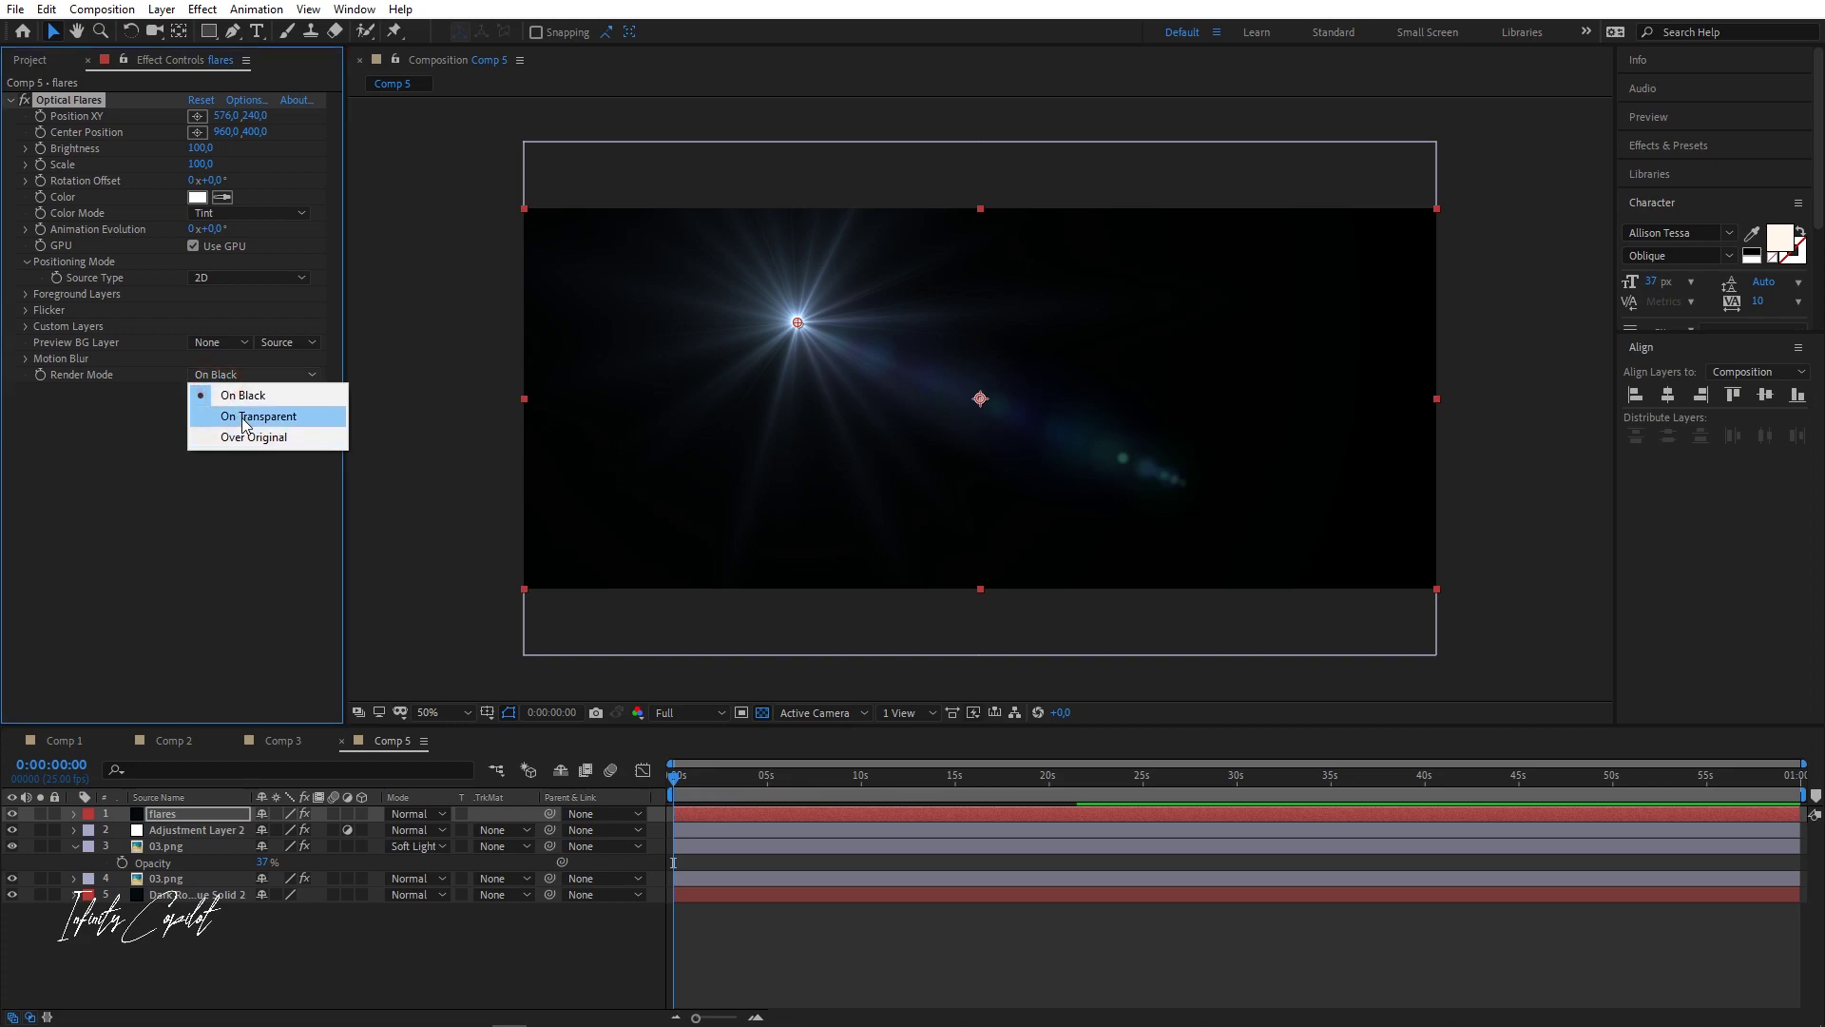
left_click(242, 412)
left_click(417, 813)
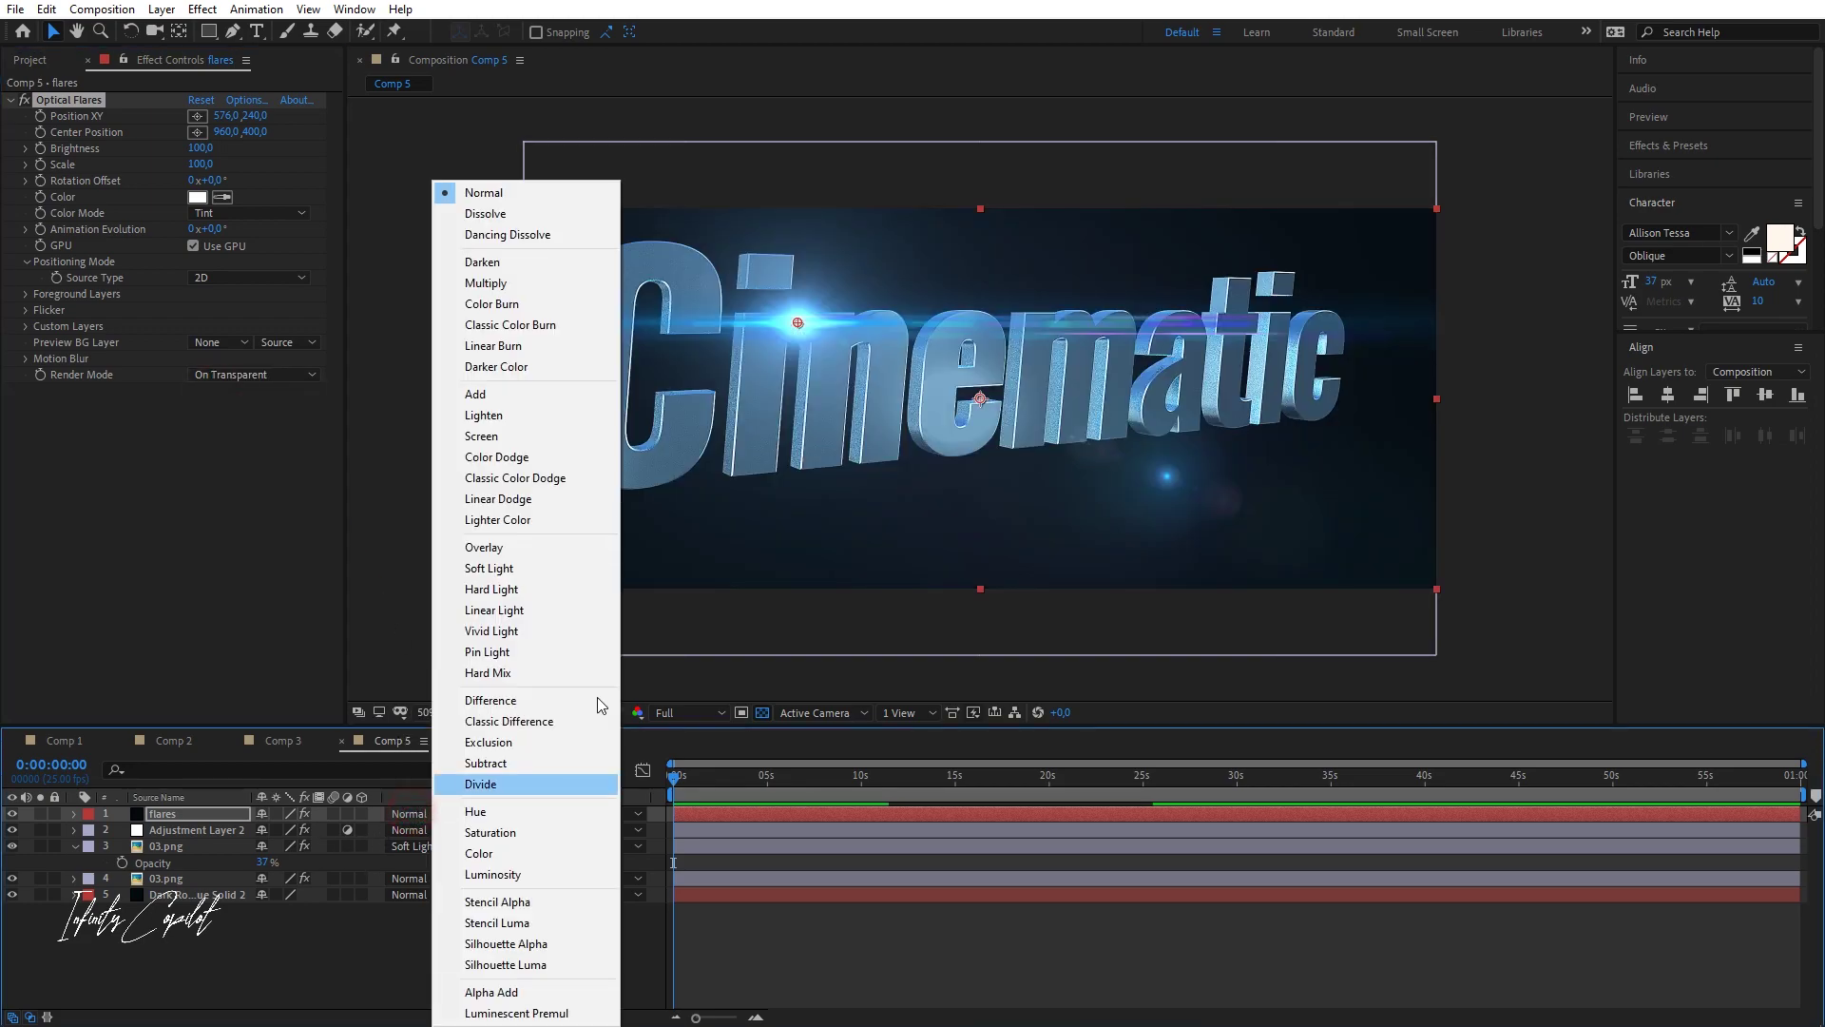
left_click(490, 436)
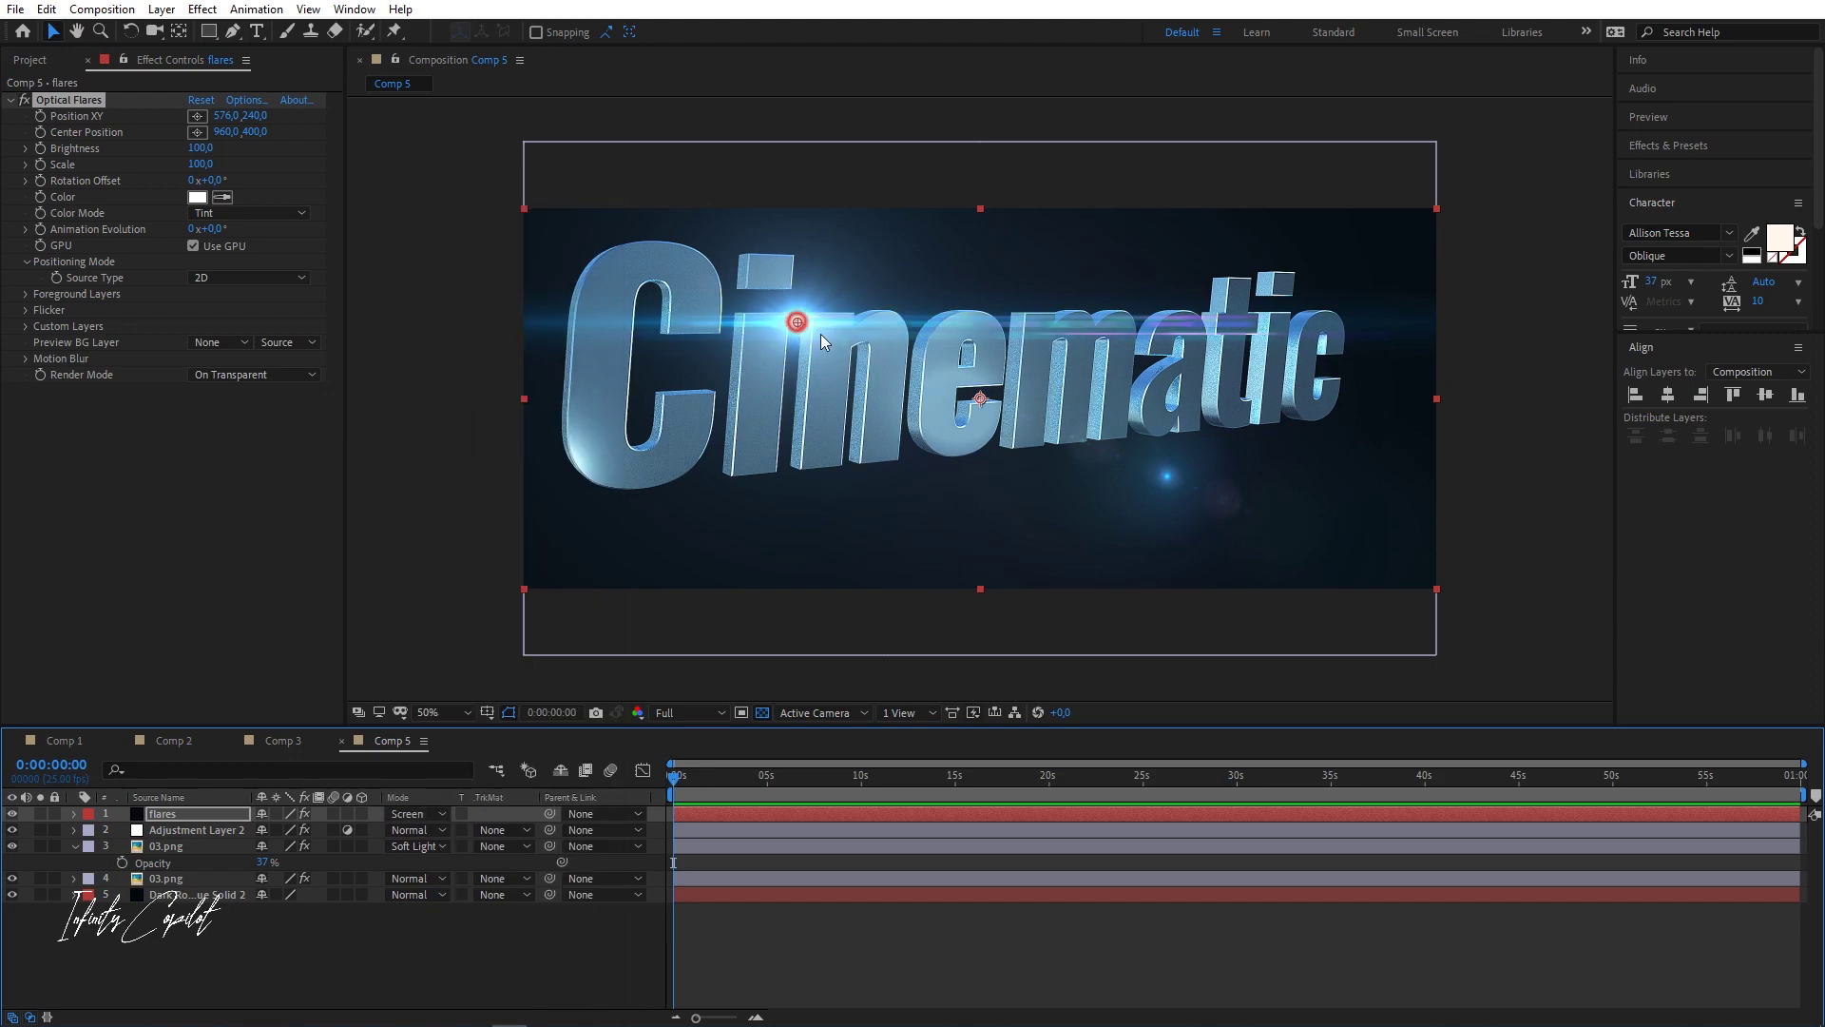
- Move the flare beneath the title between the e and m, and tilt the flares layer counter-clockwise to follow the lettering's slope
left_click_drag(798, 324, 1018, 454)
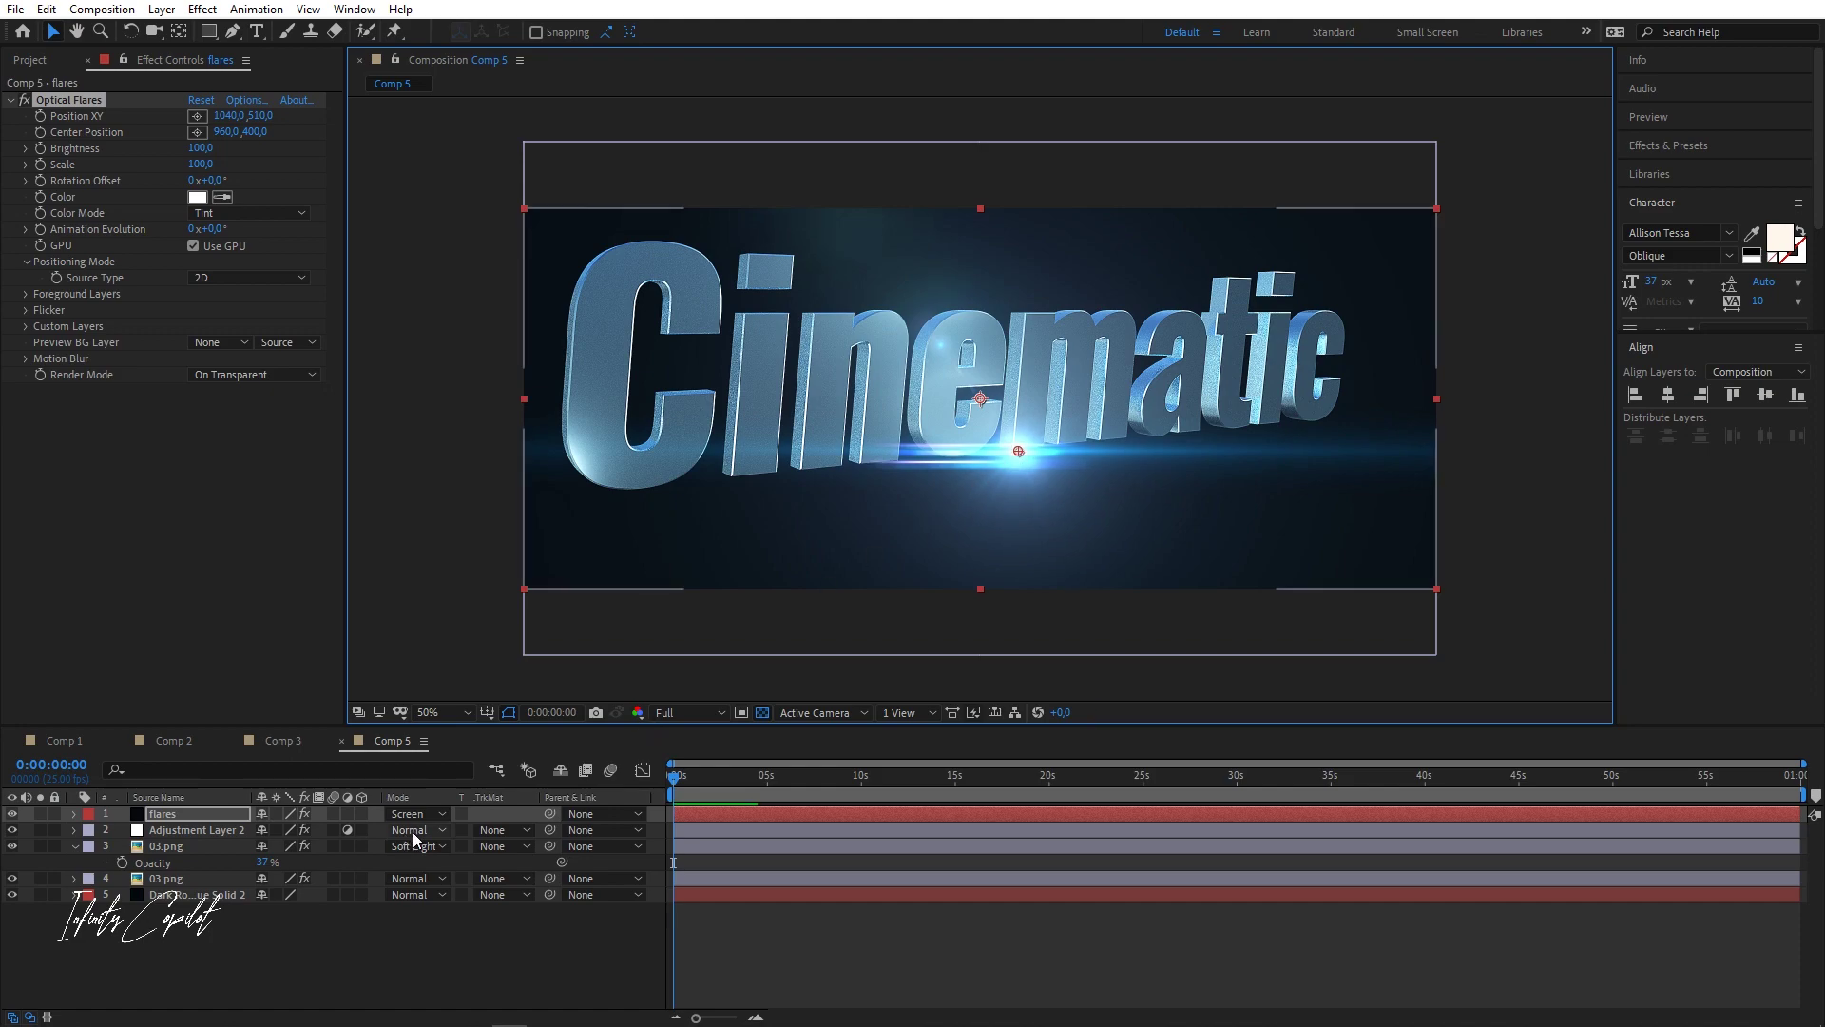
key("r")
left_click(290, 830)
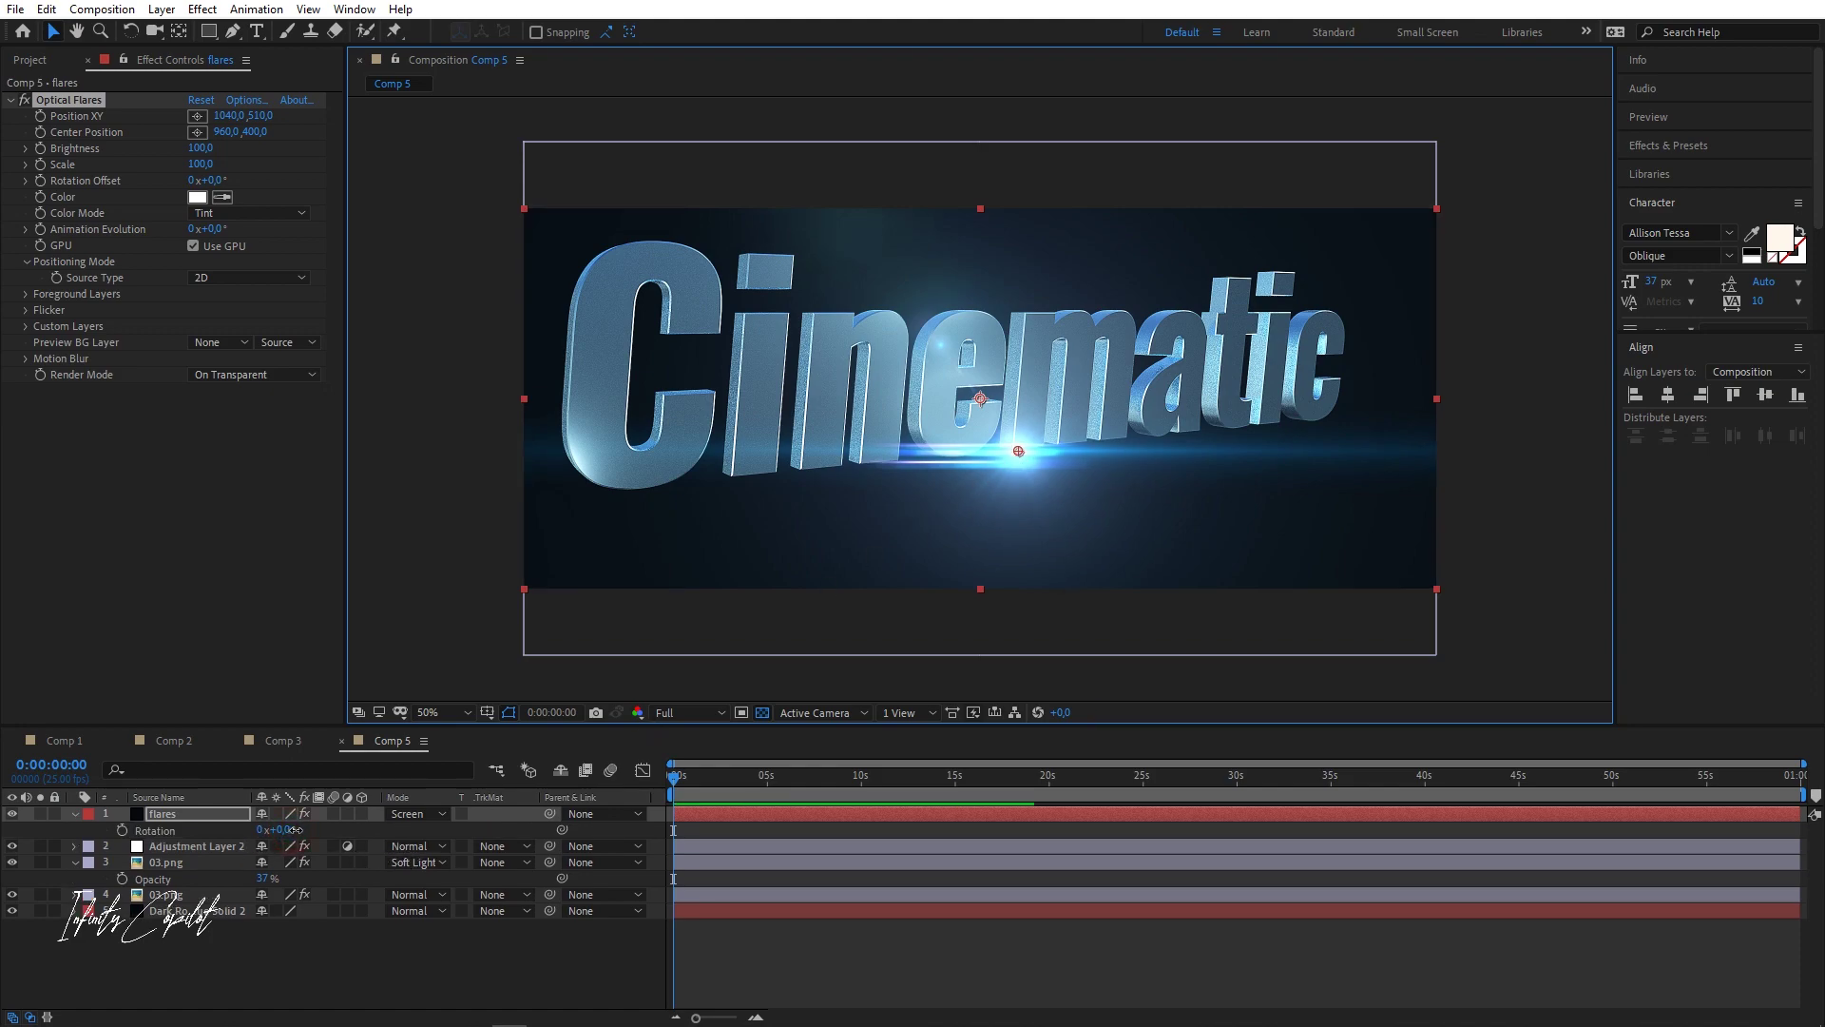
left_click_drag(296, 830, 285, 830)
- Scale the flares layer to 150% so that it covers the whole frame
key("s")
left_click(282, 830)
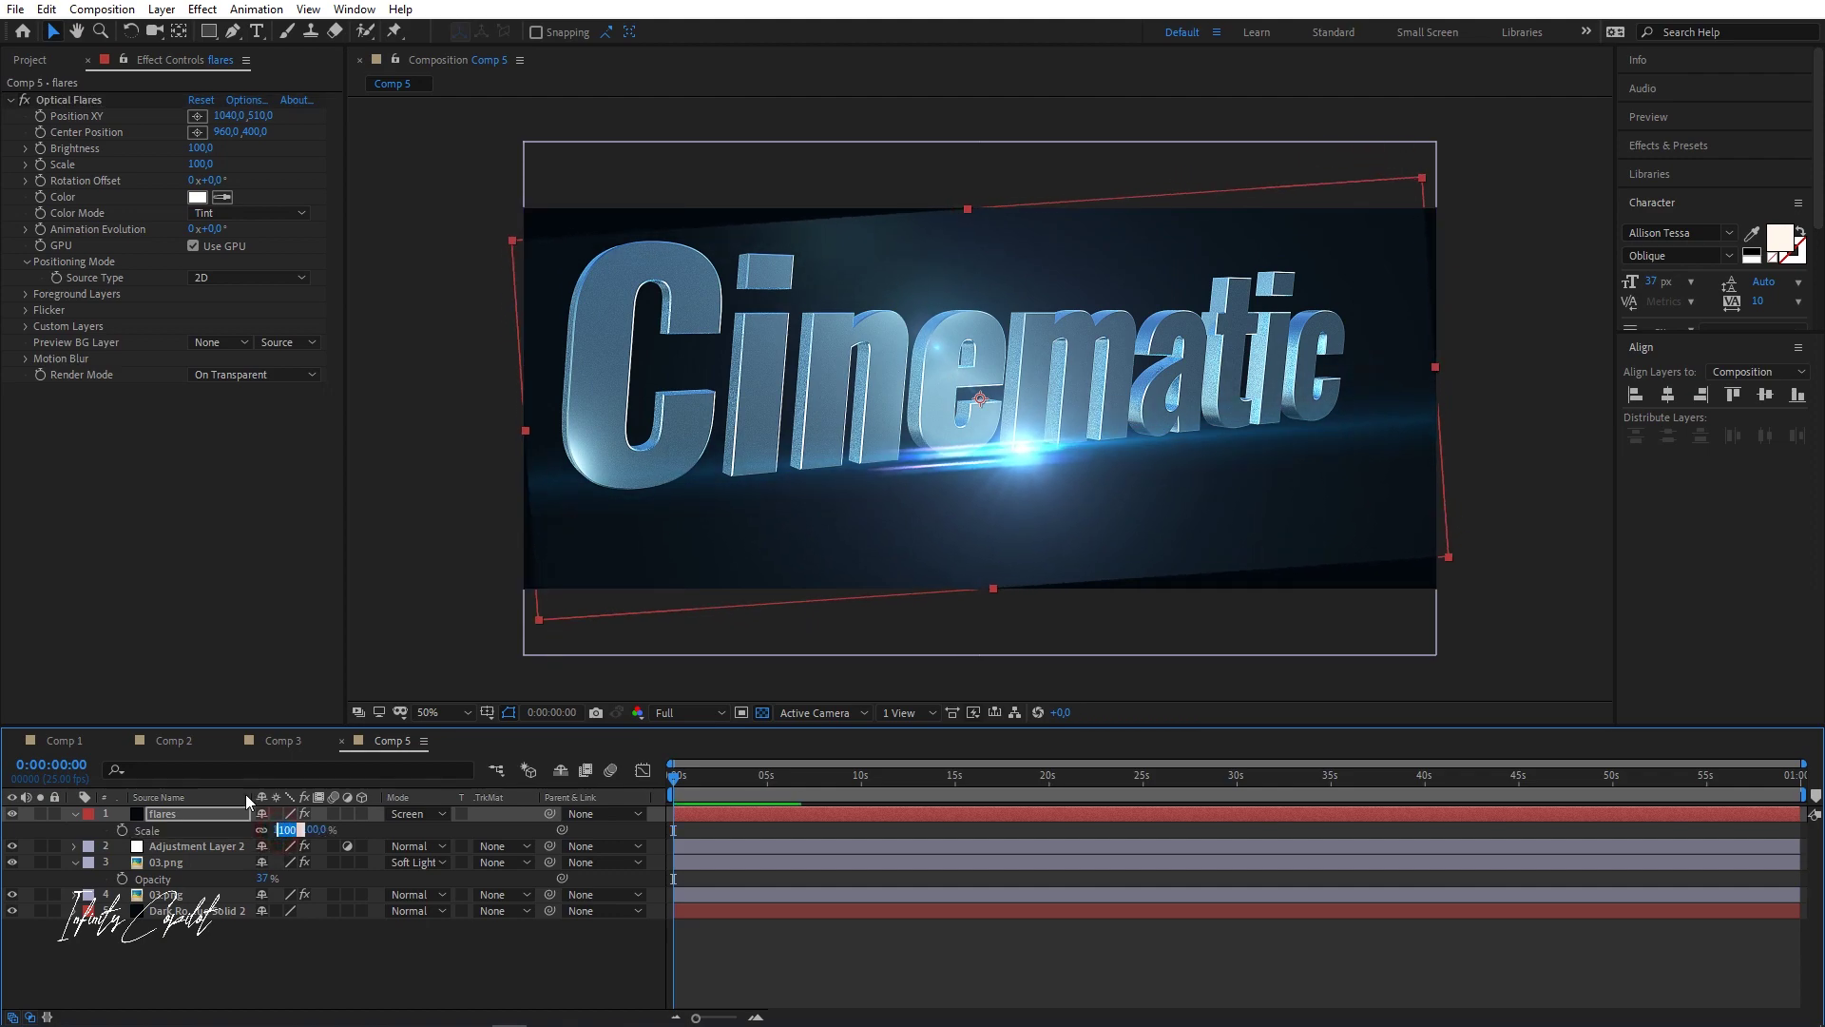
type("150")
key("Return")
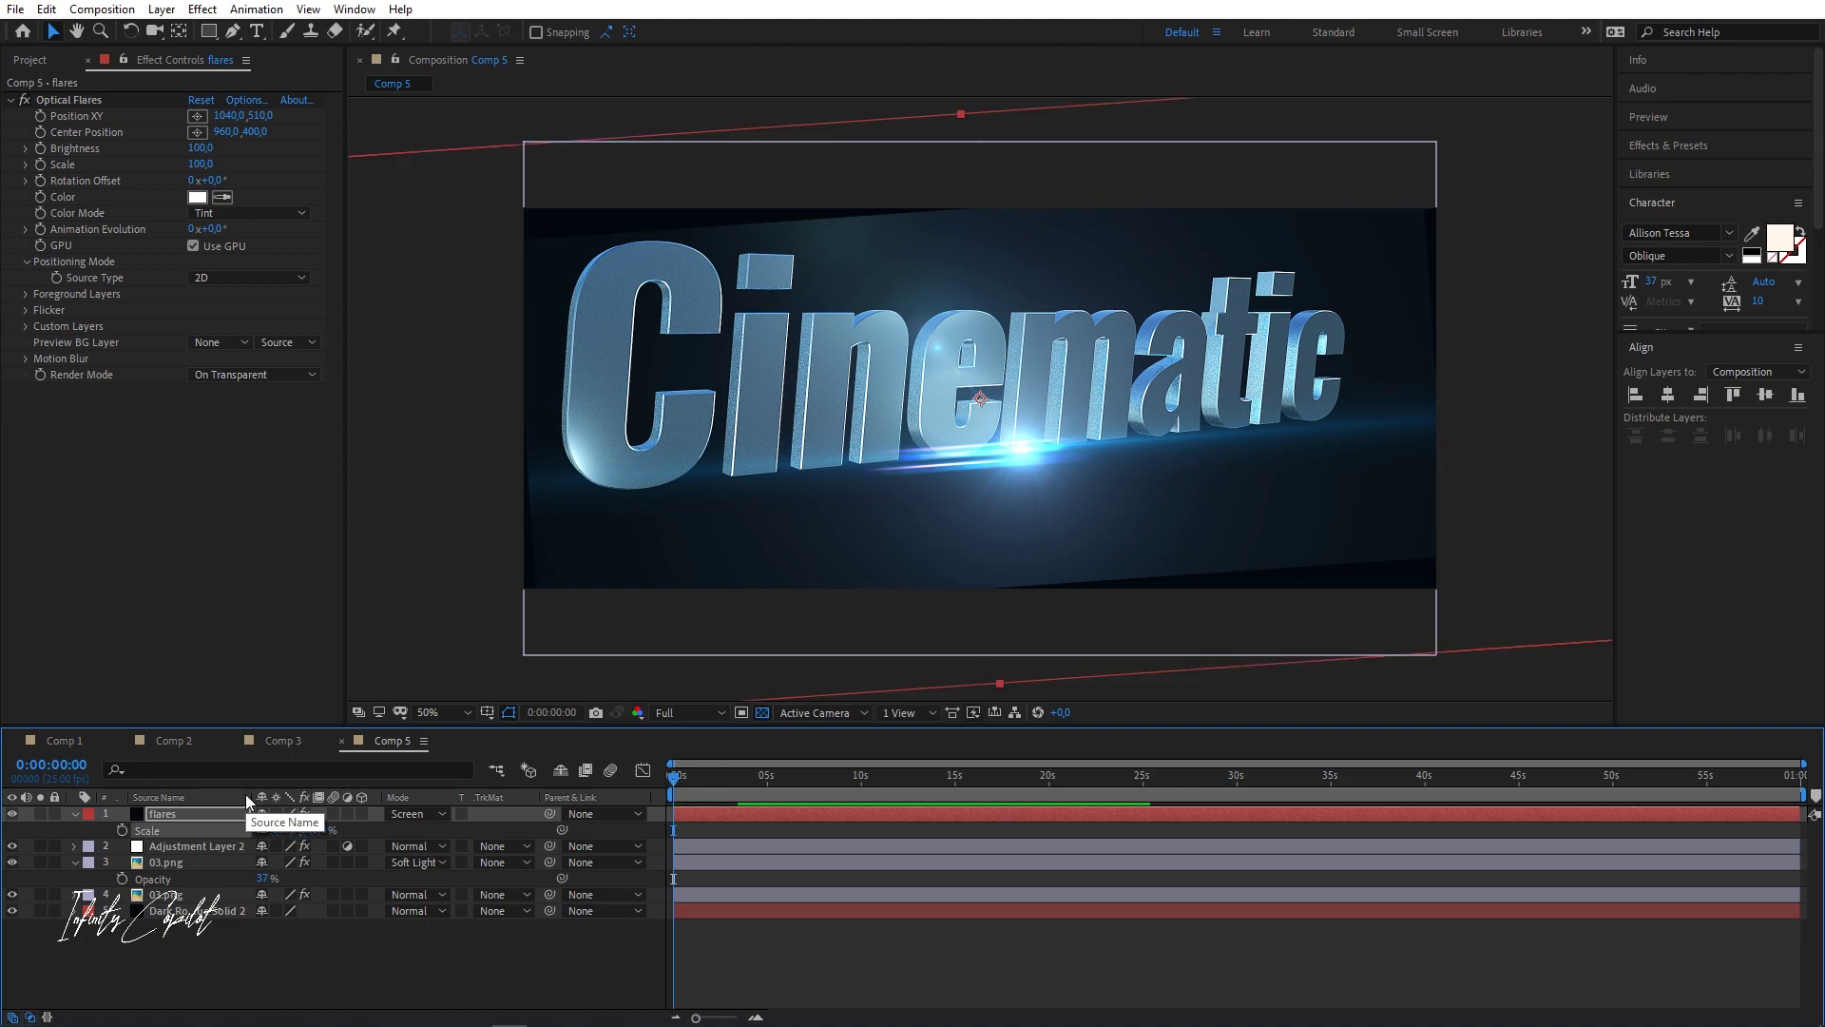
- Set the Optical Flares effect's scale to 50 and reposition the flare at the base of the m, about 1026, 482
left_click(187, 165)
left_click_drag(187, 164, 198, 167)
left_click_drag(1043, 478, 1032, 455)
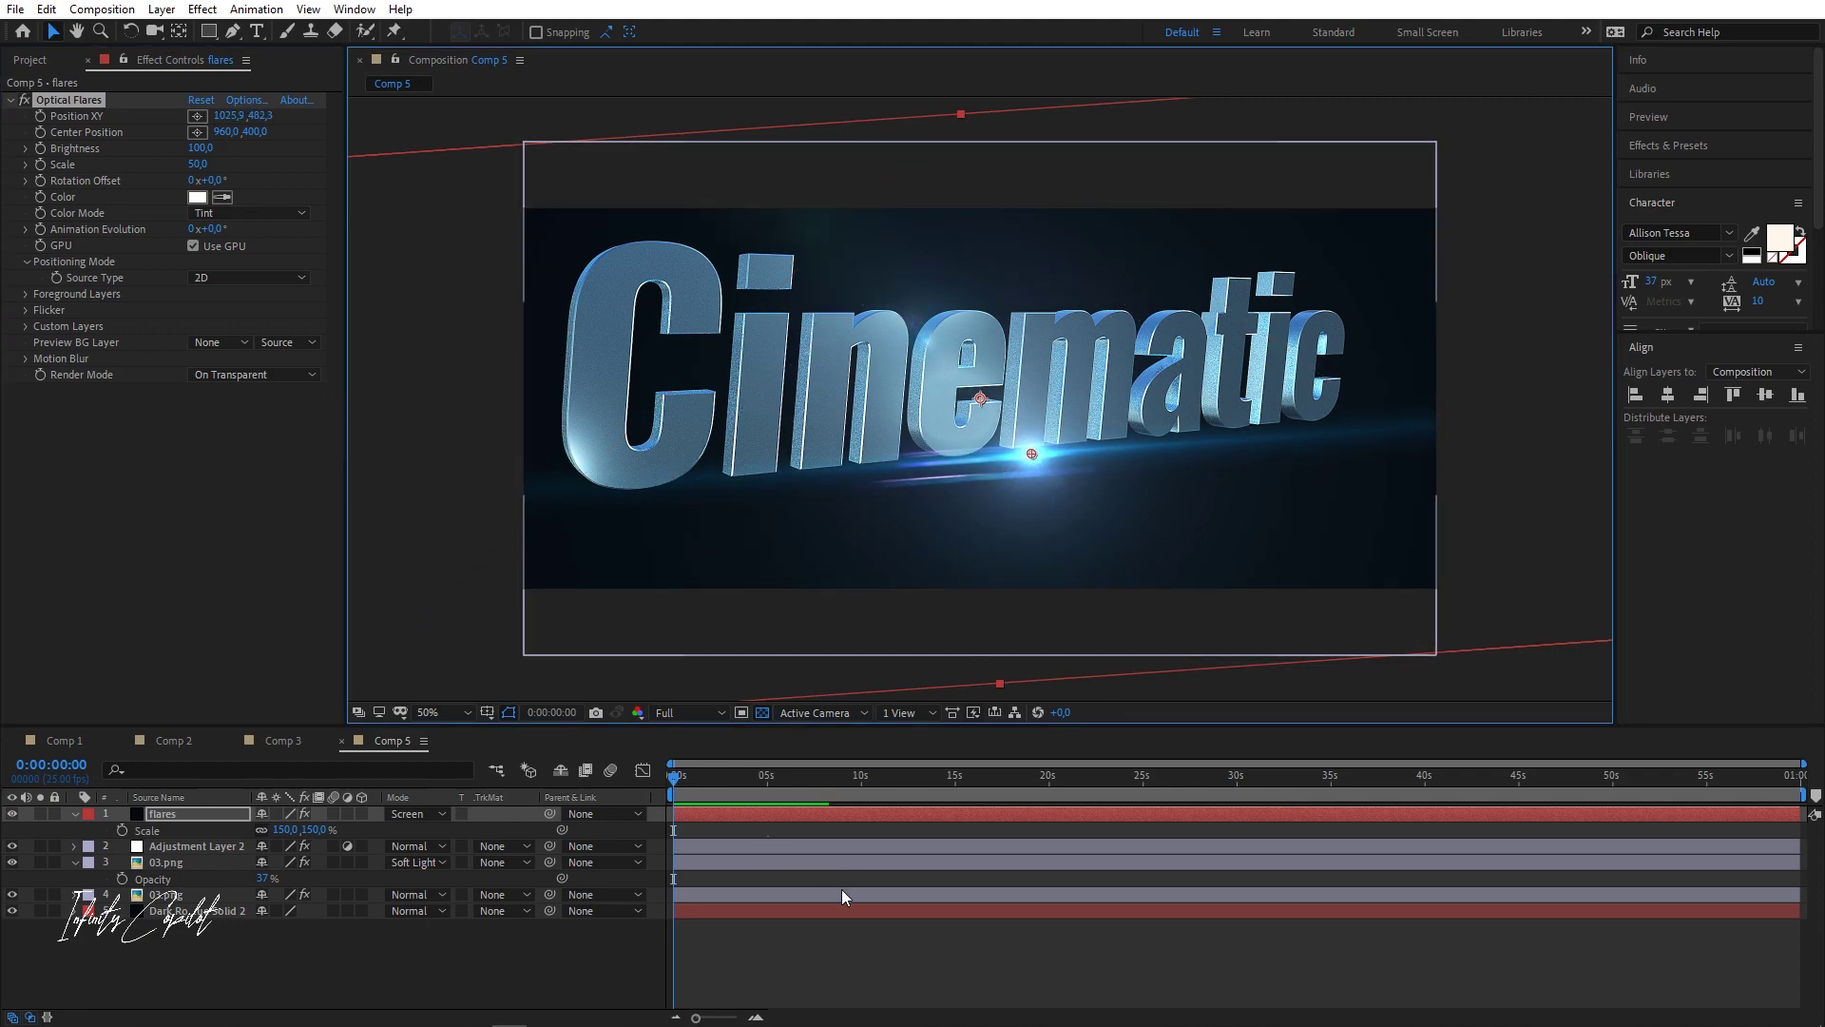
left_click(834, 941)
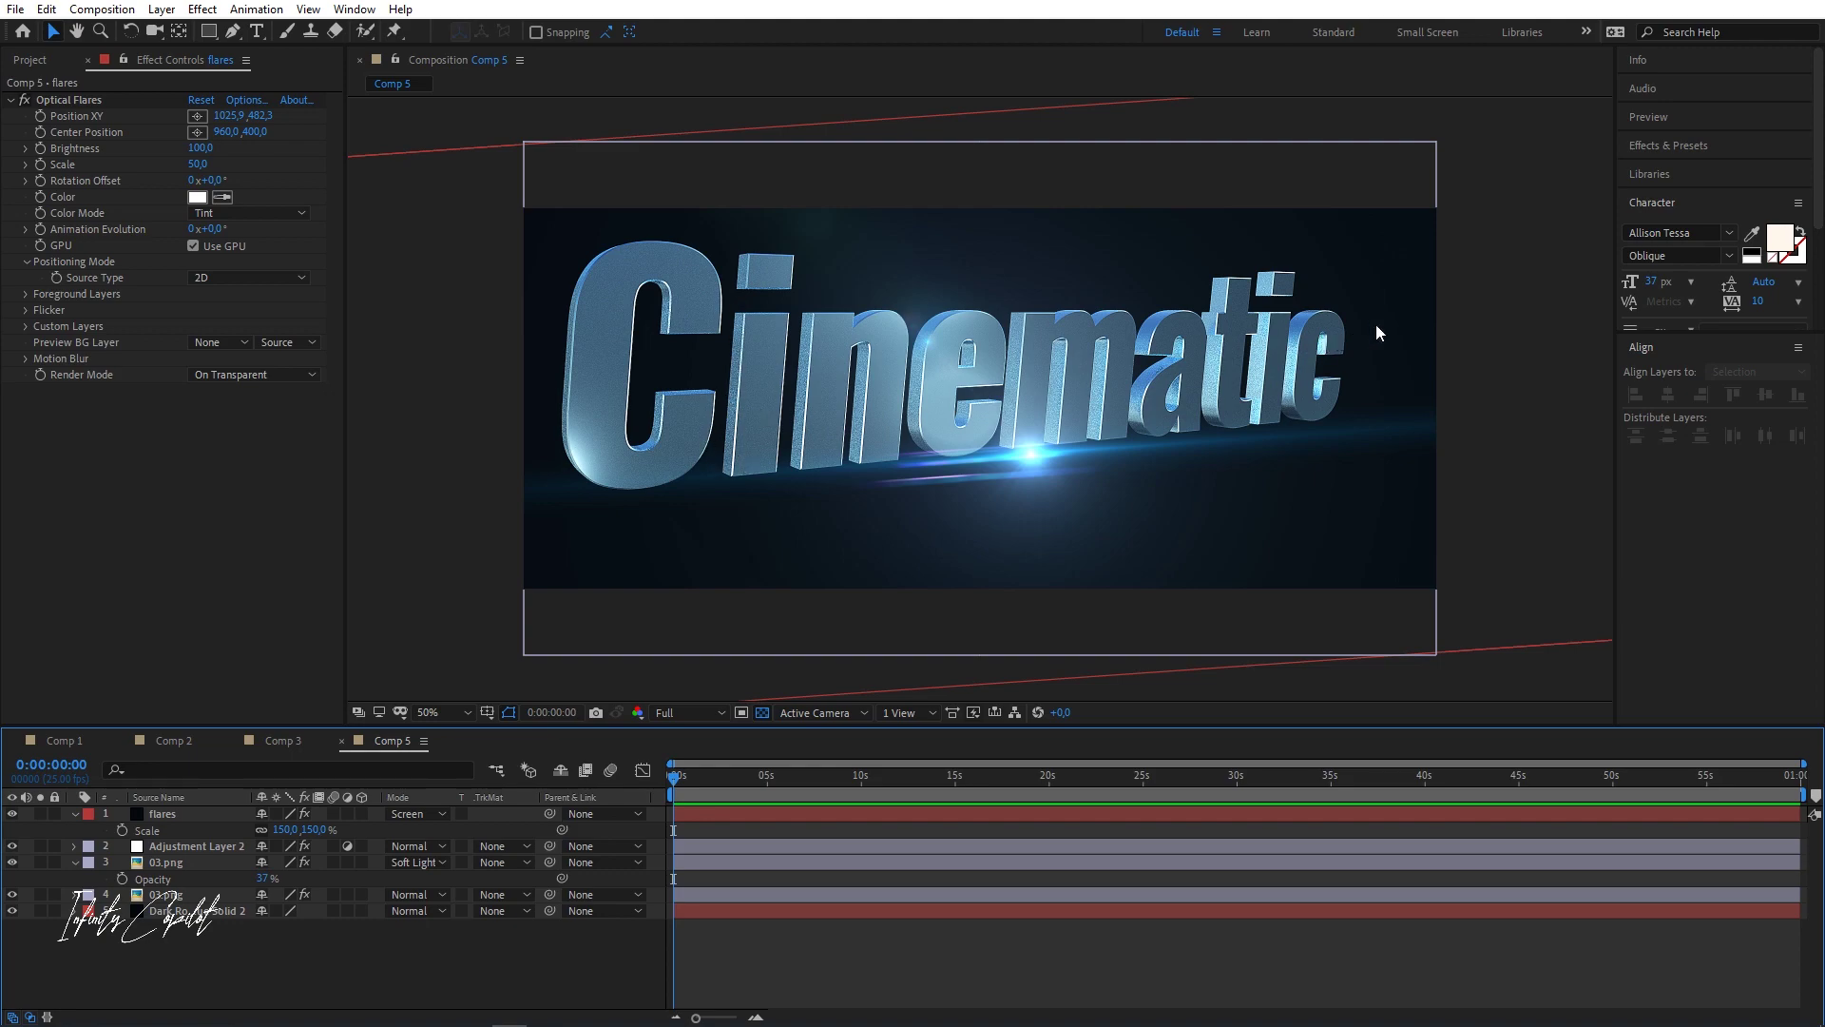
- Switch to Cinema 4D and minimize the Picture Viewer to return to the title scene
mouse_move(514, 1013)
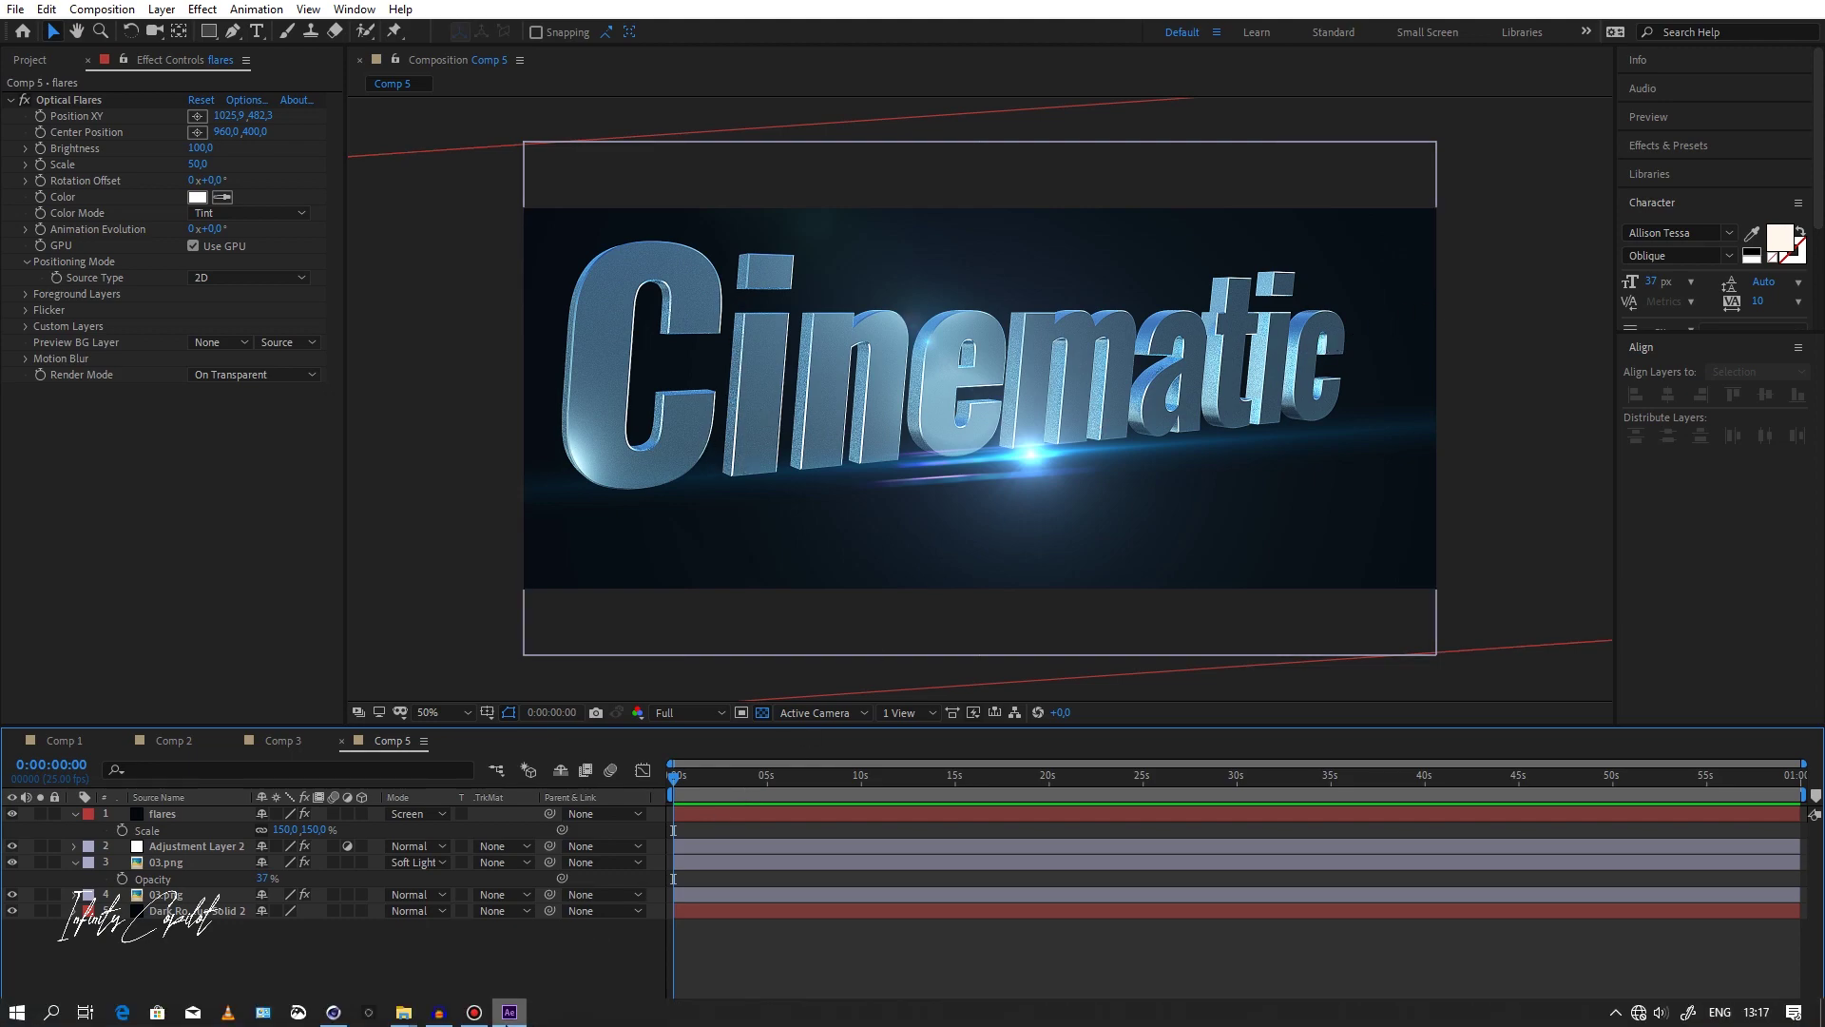
left_click(333, 1011)
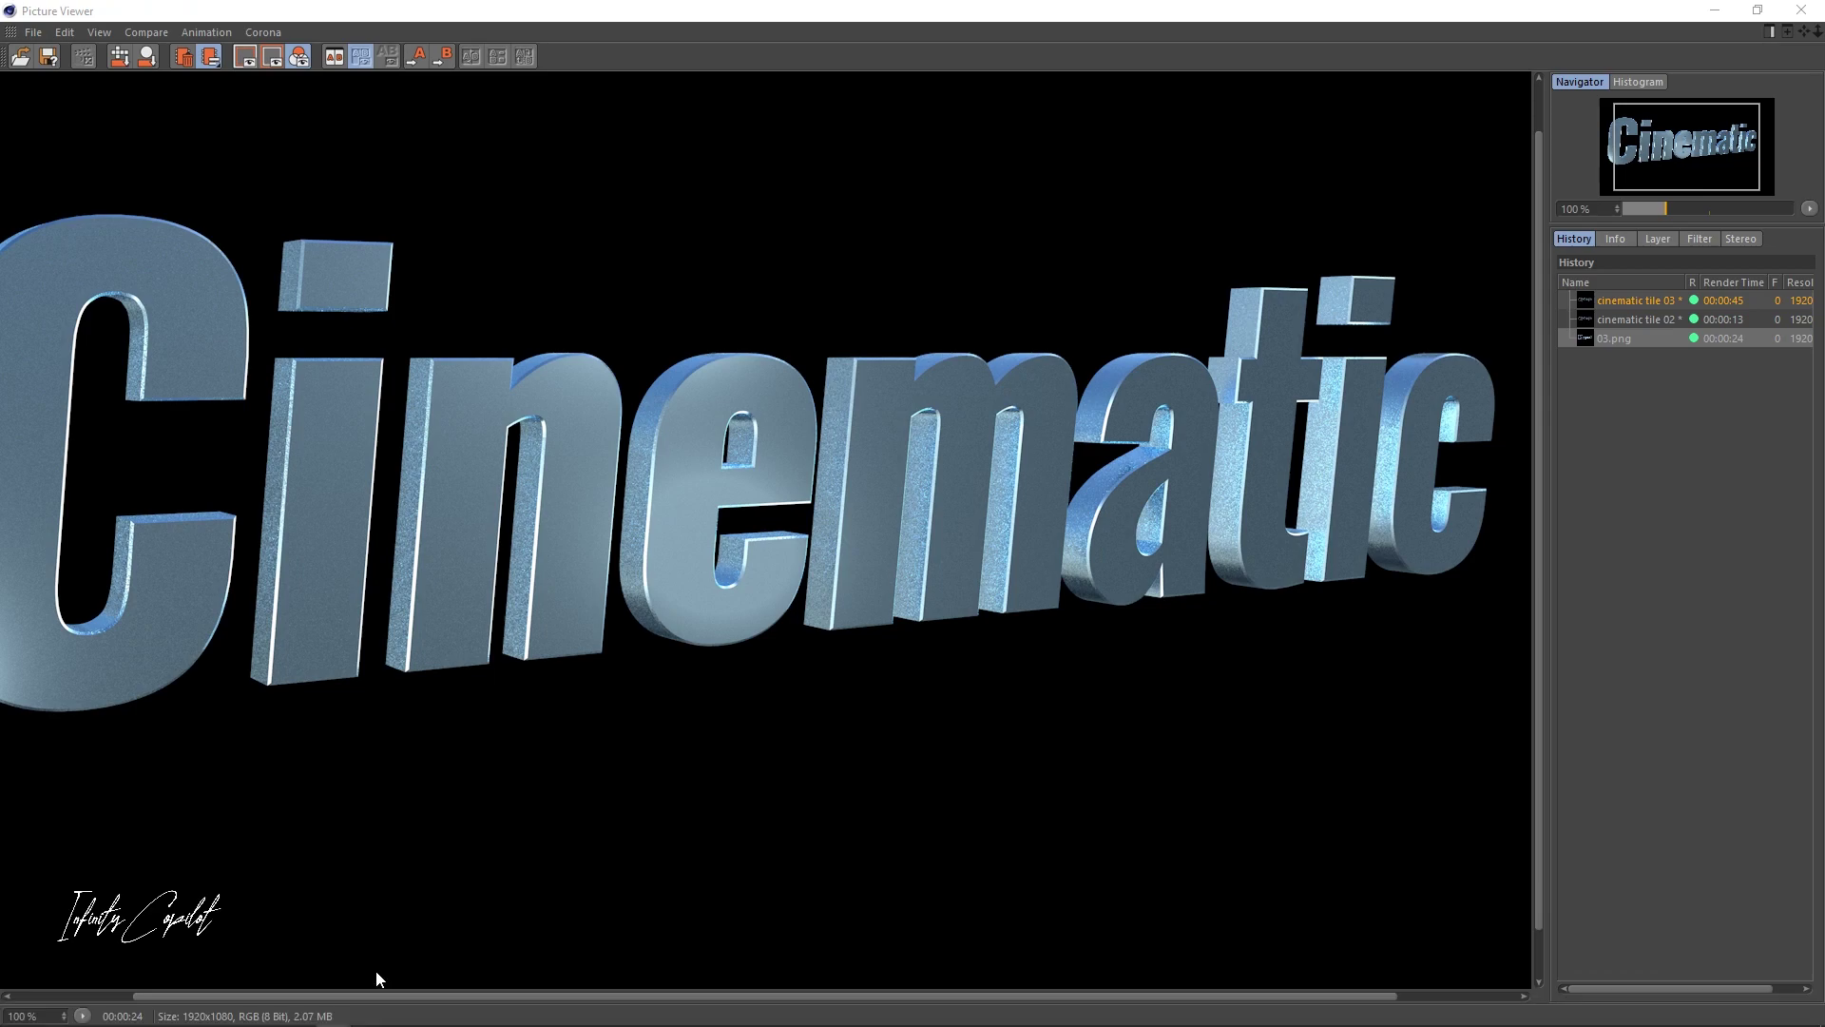
left_click(1715, 14)
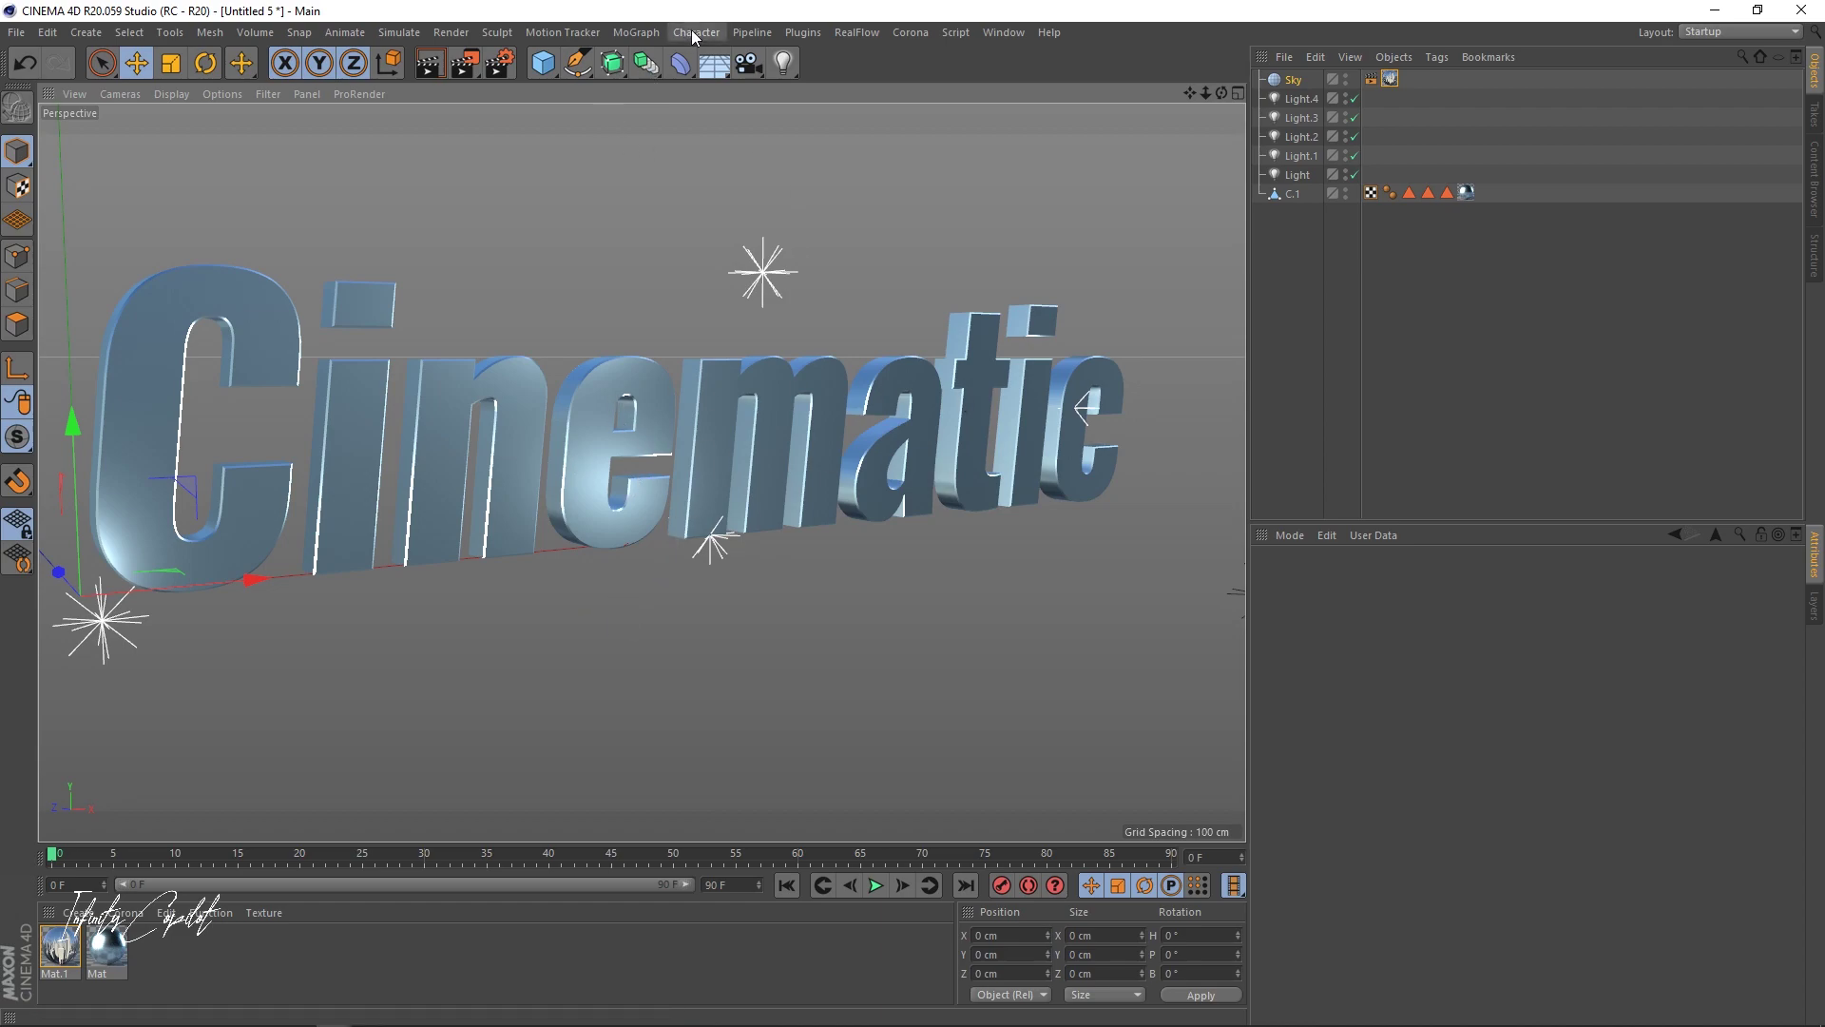
- Add a Voronoi Fracture object and make the C.1 title mesh its child
left_click(636, 32)
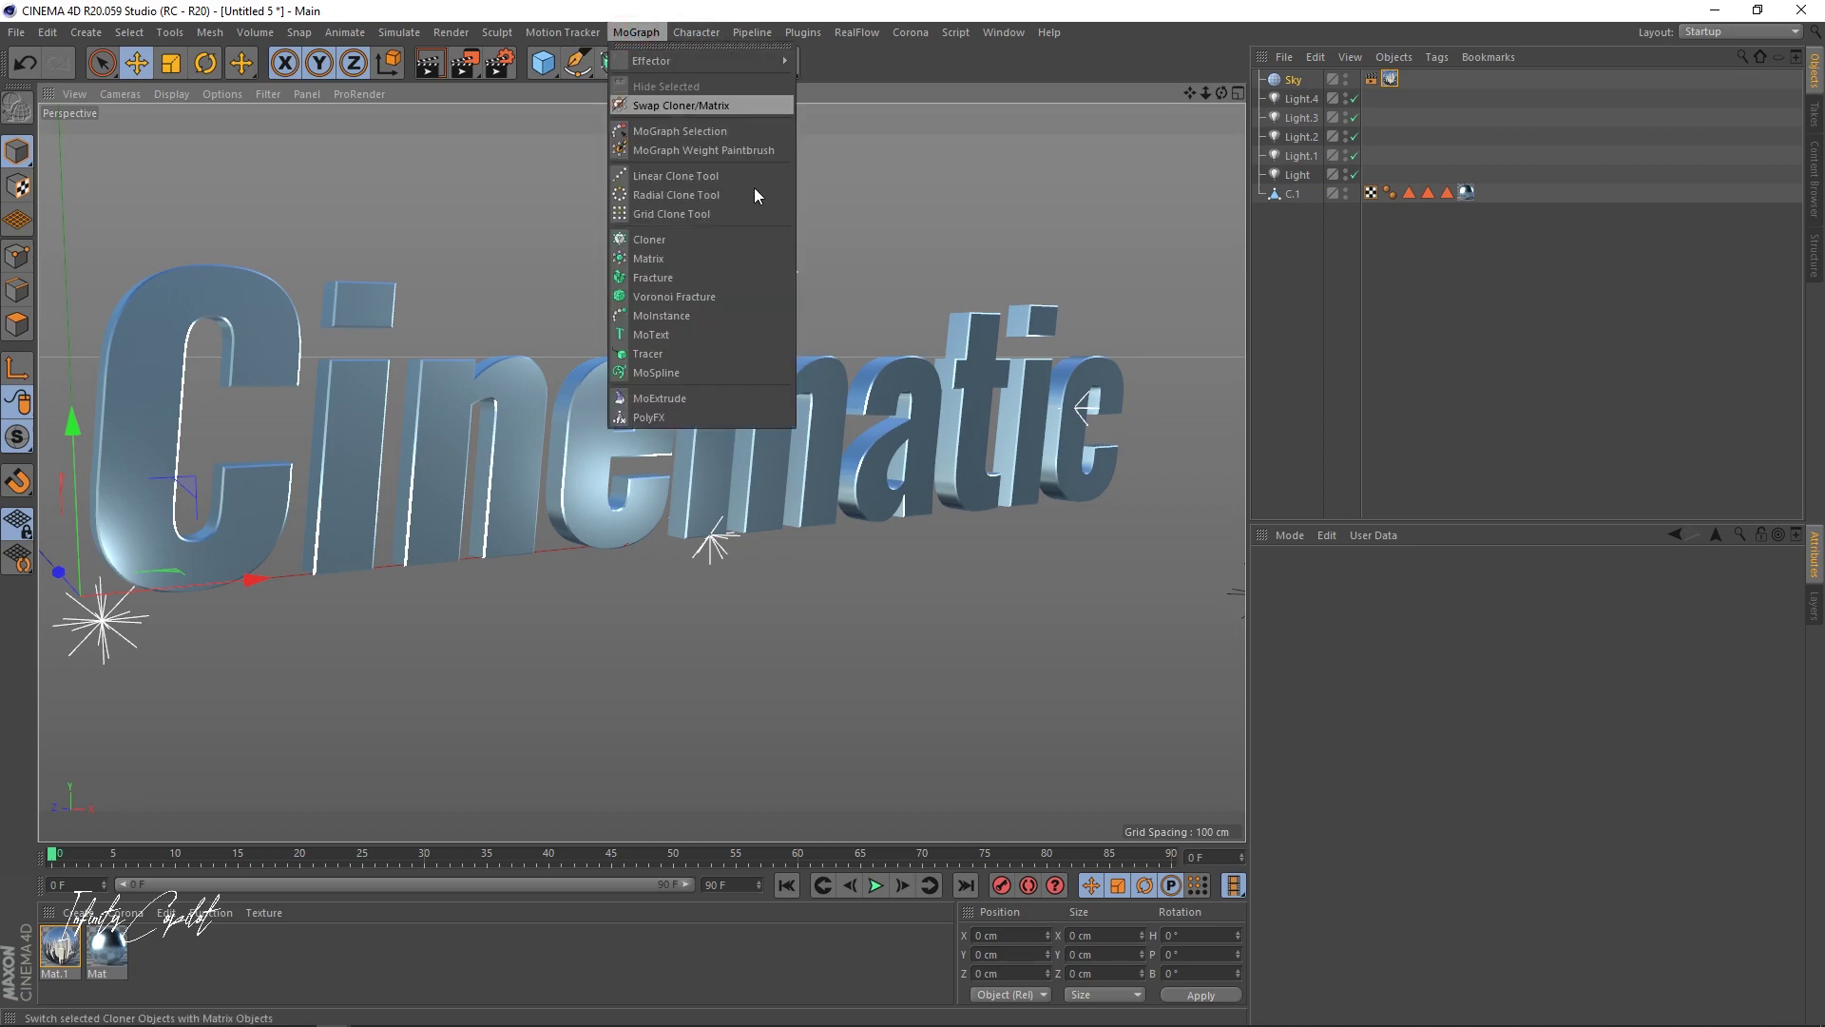
left_click(729, 294)
left_click_drag(1310, 81, 1312, 236)
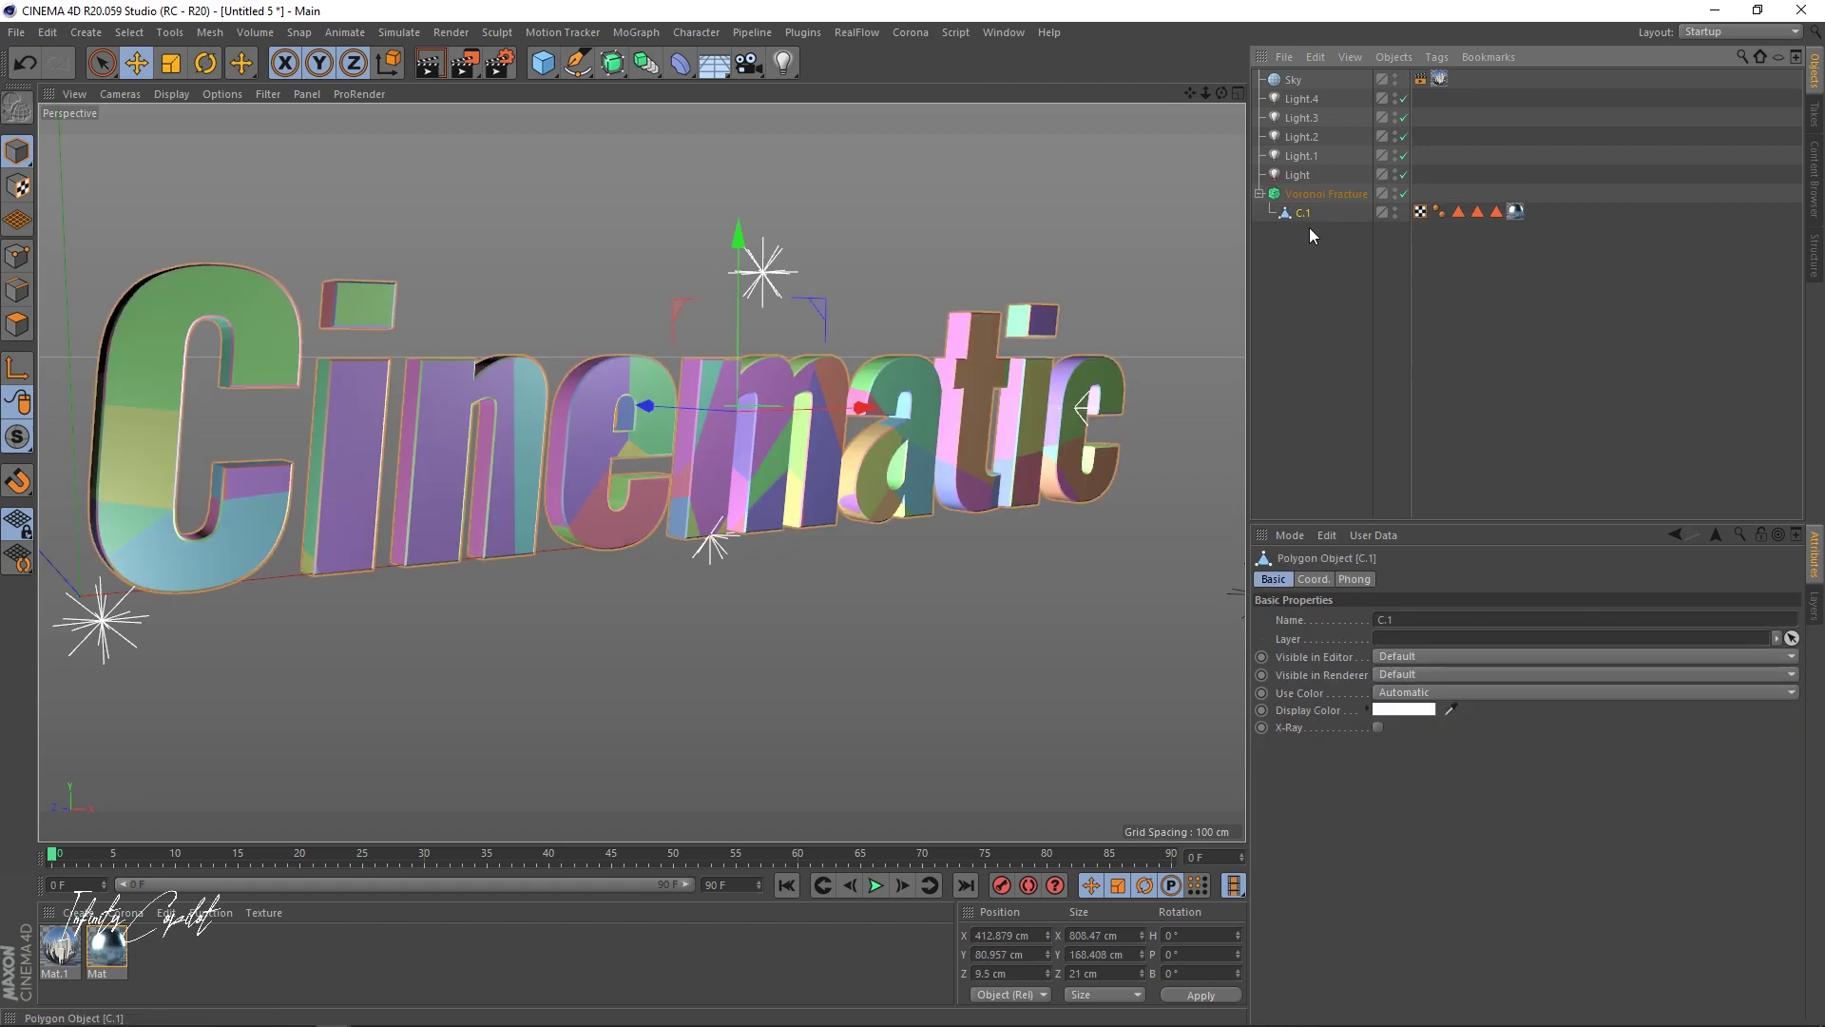
left_click(1300, 210)
- Try a point amount of 2000 on the Voronoi Fracture's Distribution source and settle on 200
left_click(1316, 194)
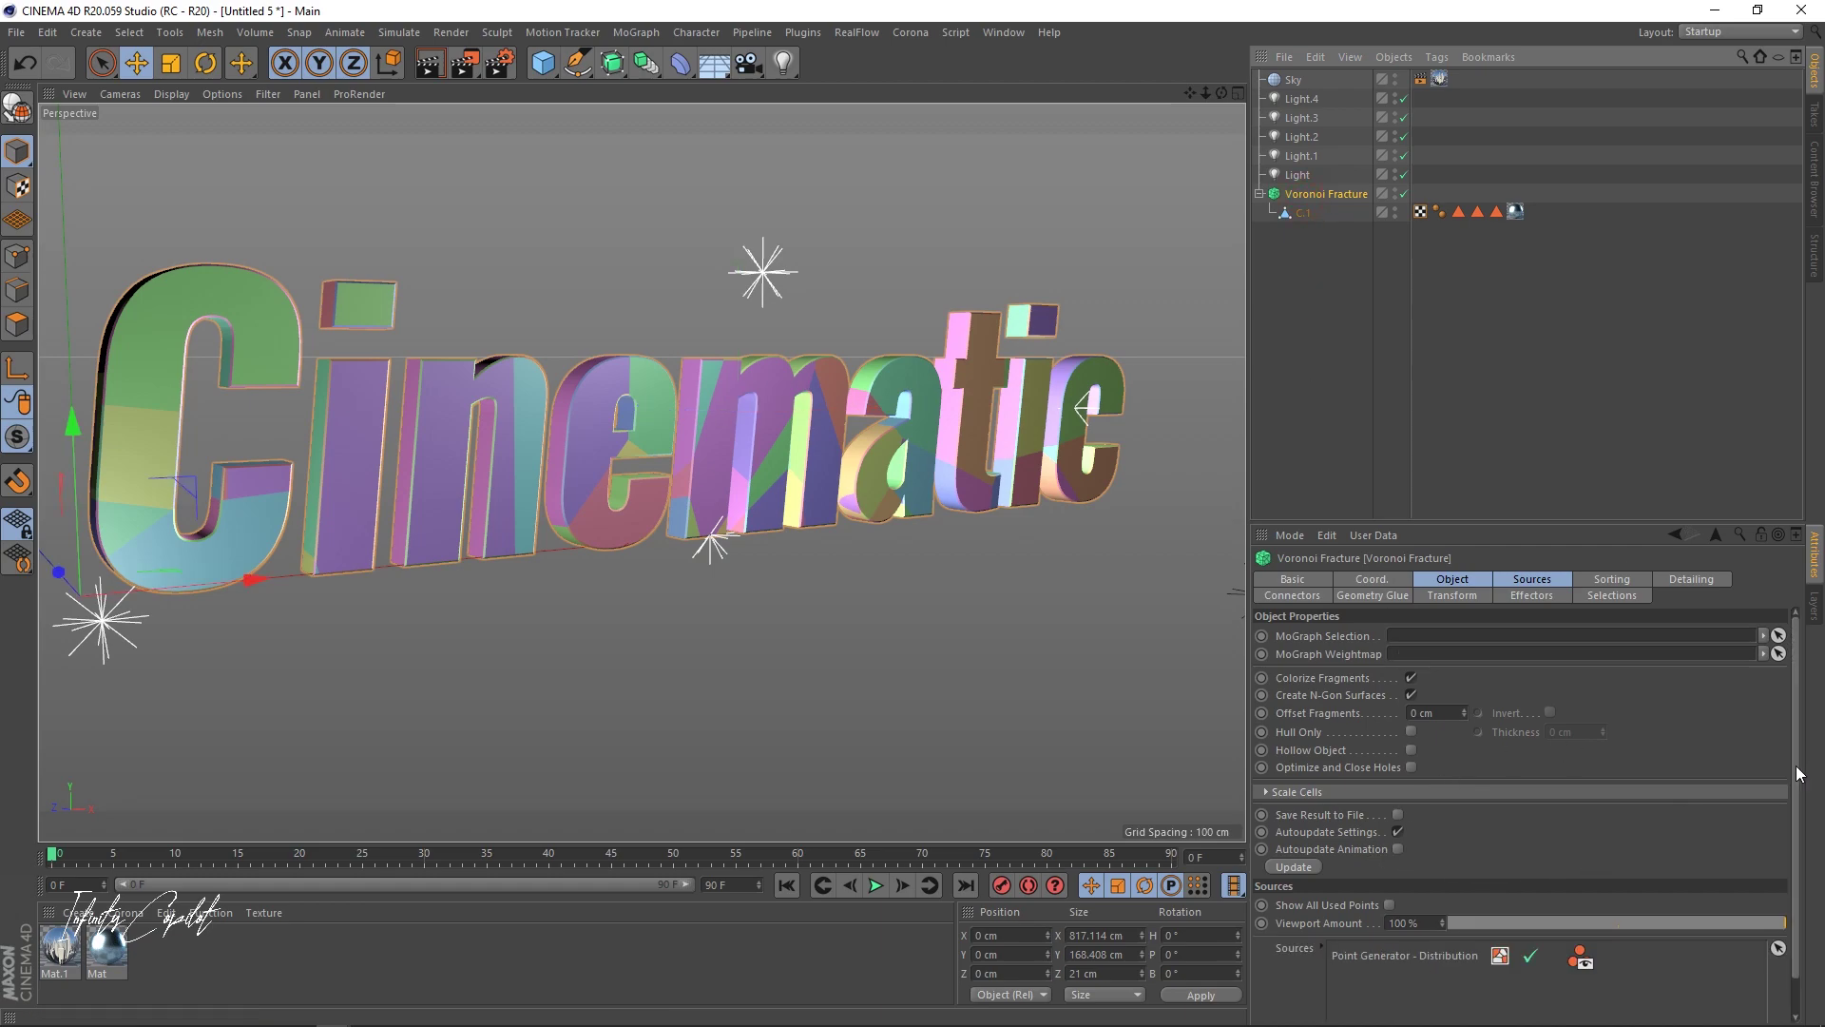
left_click(1516, 582)
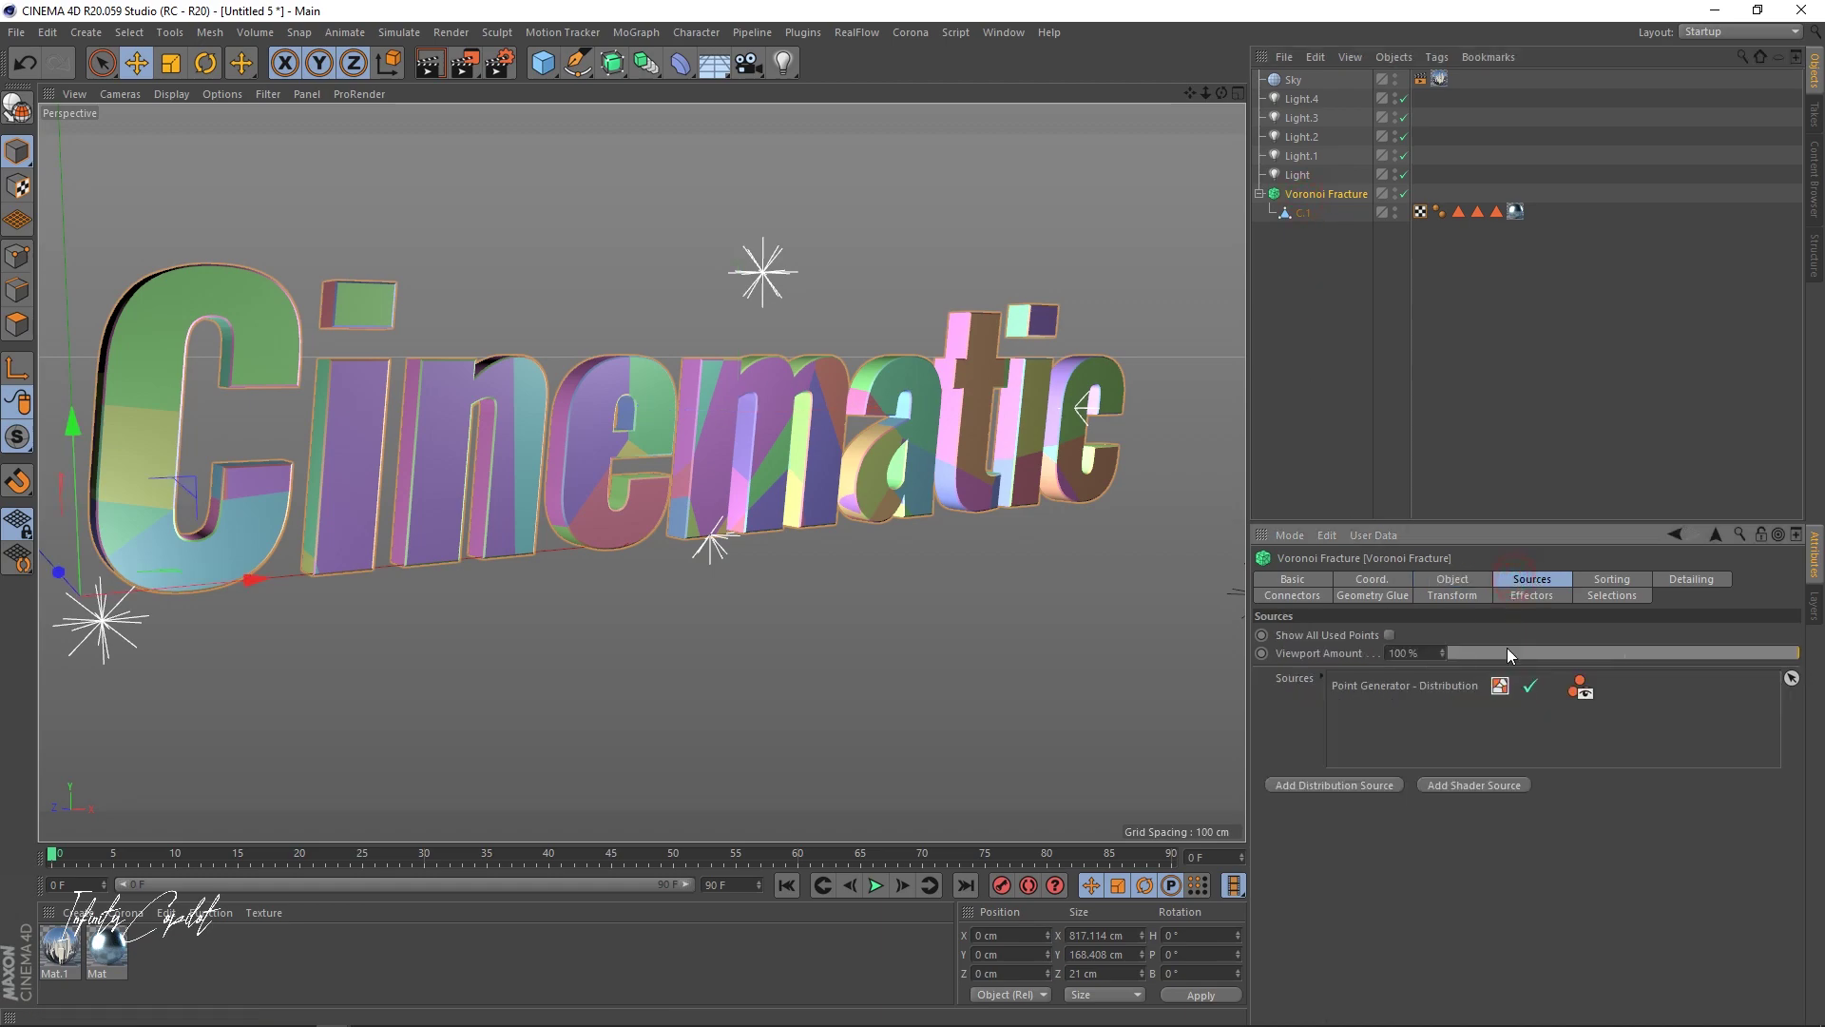
left_click(1443, 688)
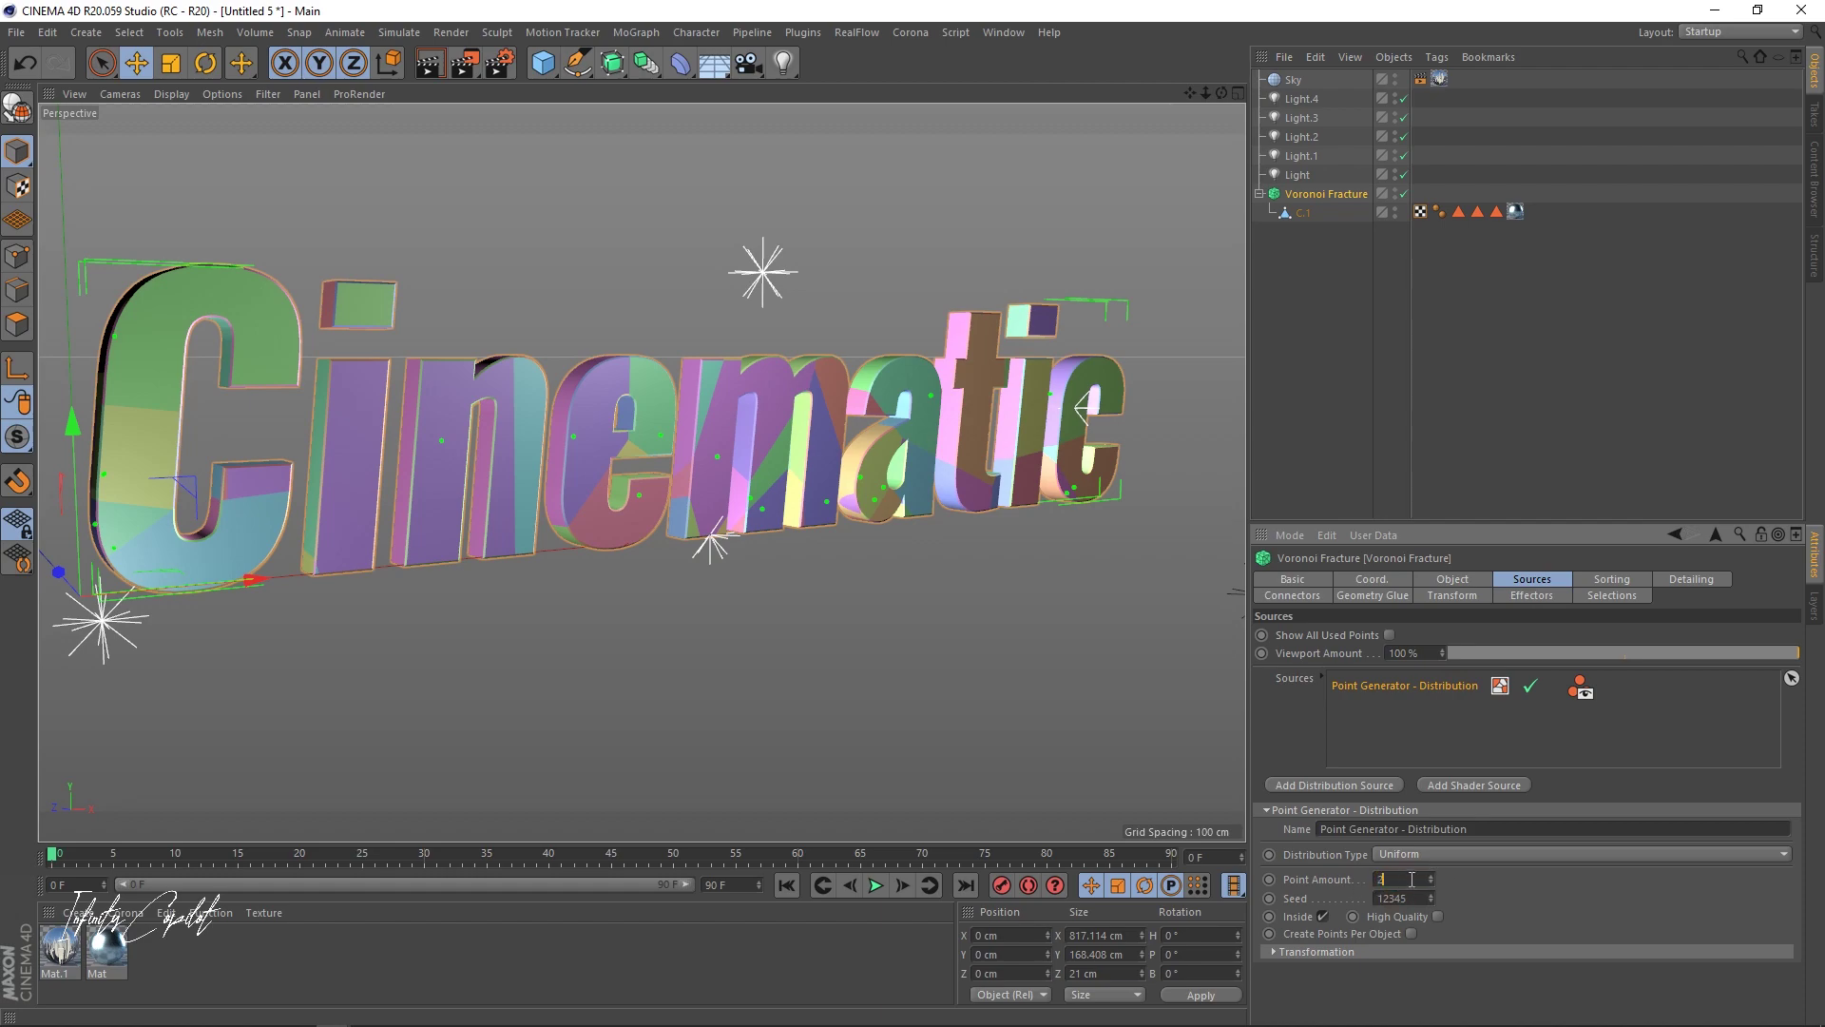
left_click(1412, 878)
type("2000")
key("Return")
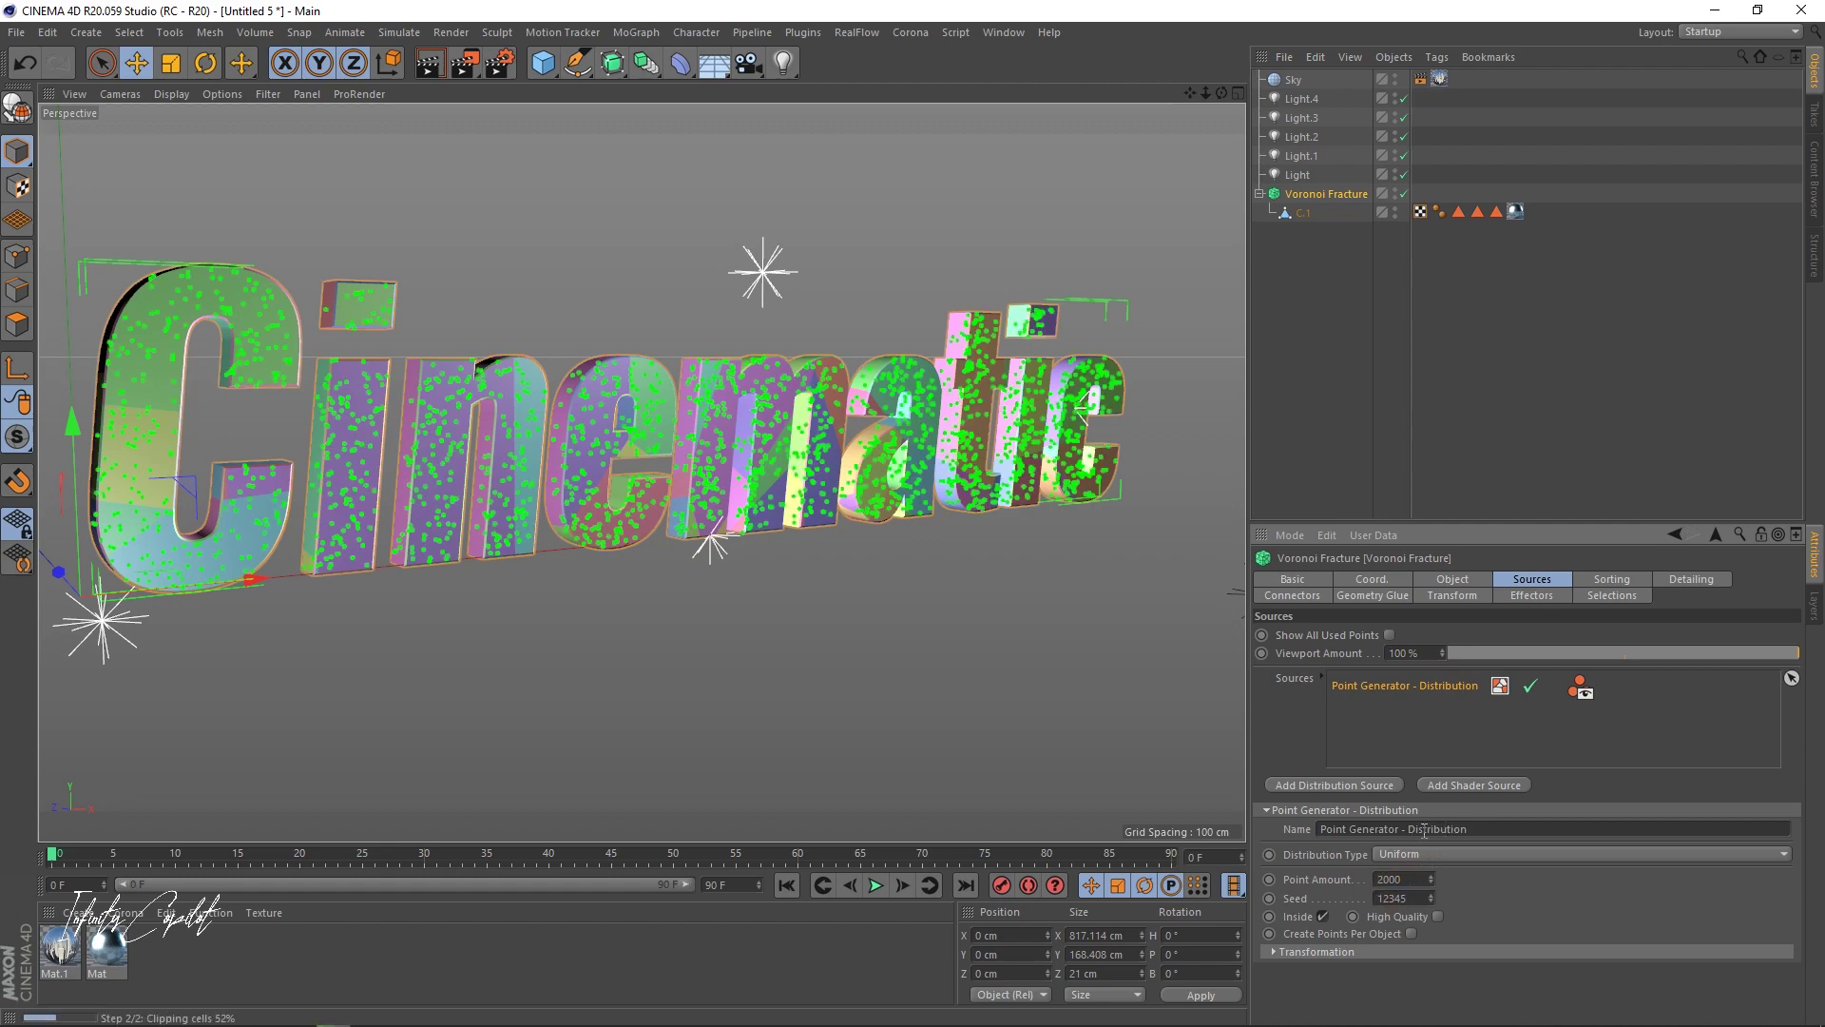
left_click(1391, 875)
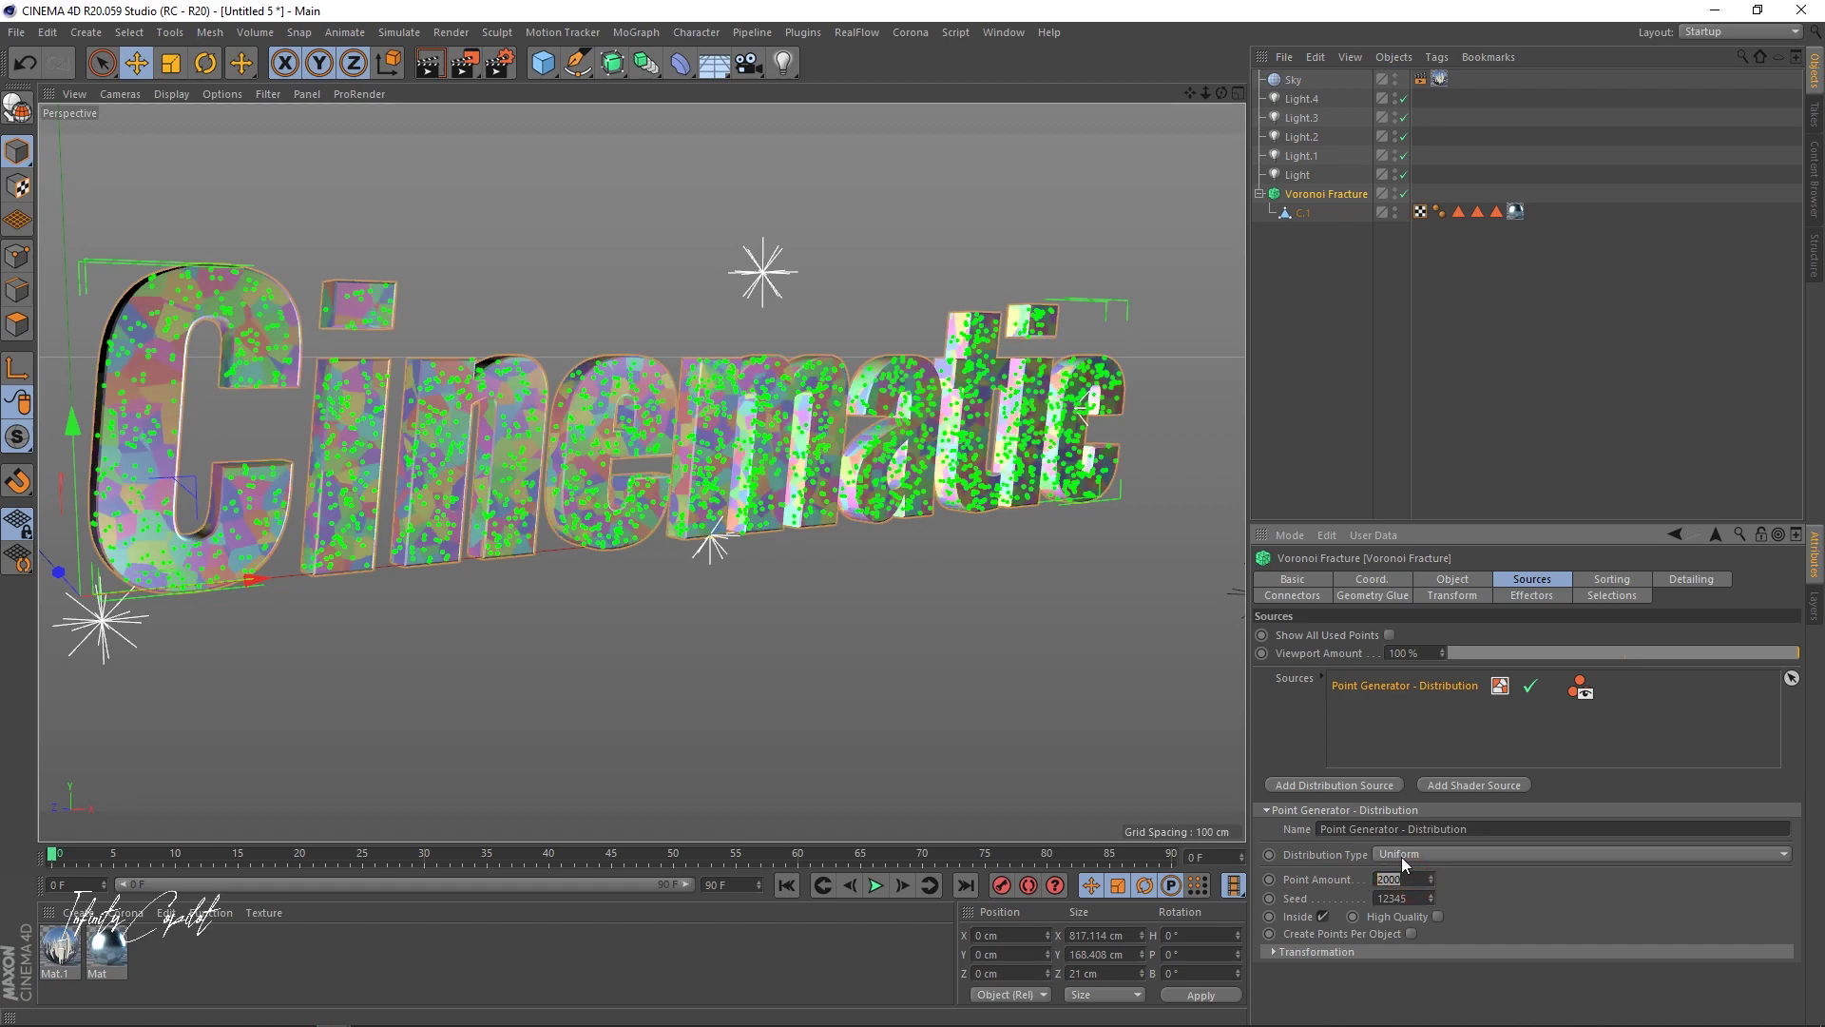
type("200")
key("Return")
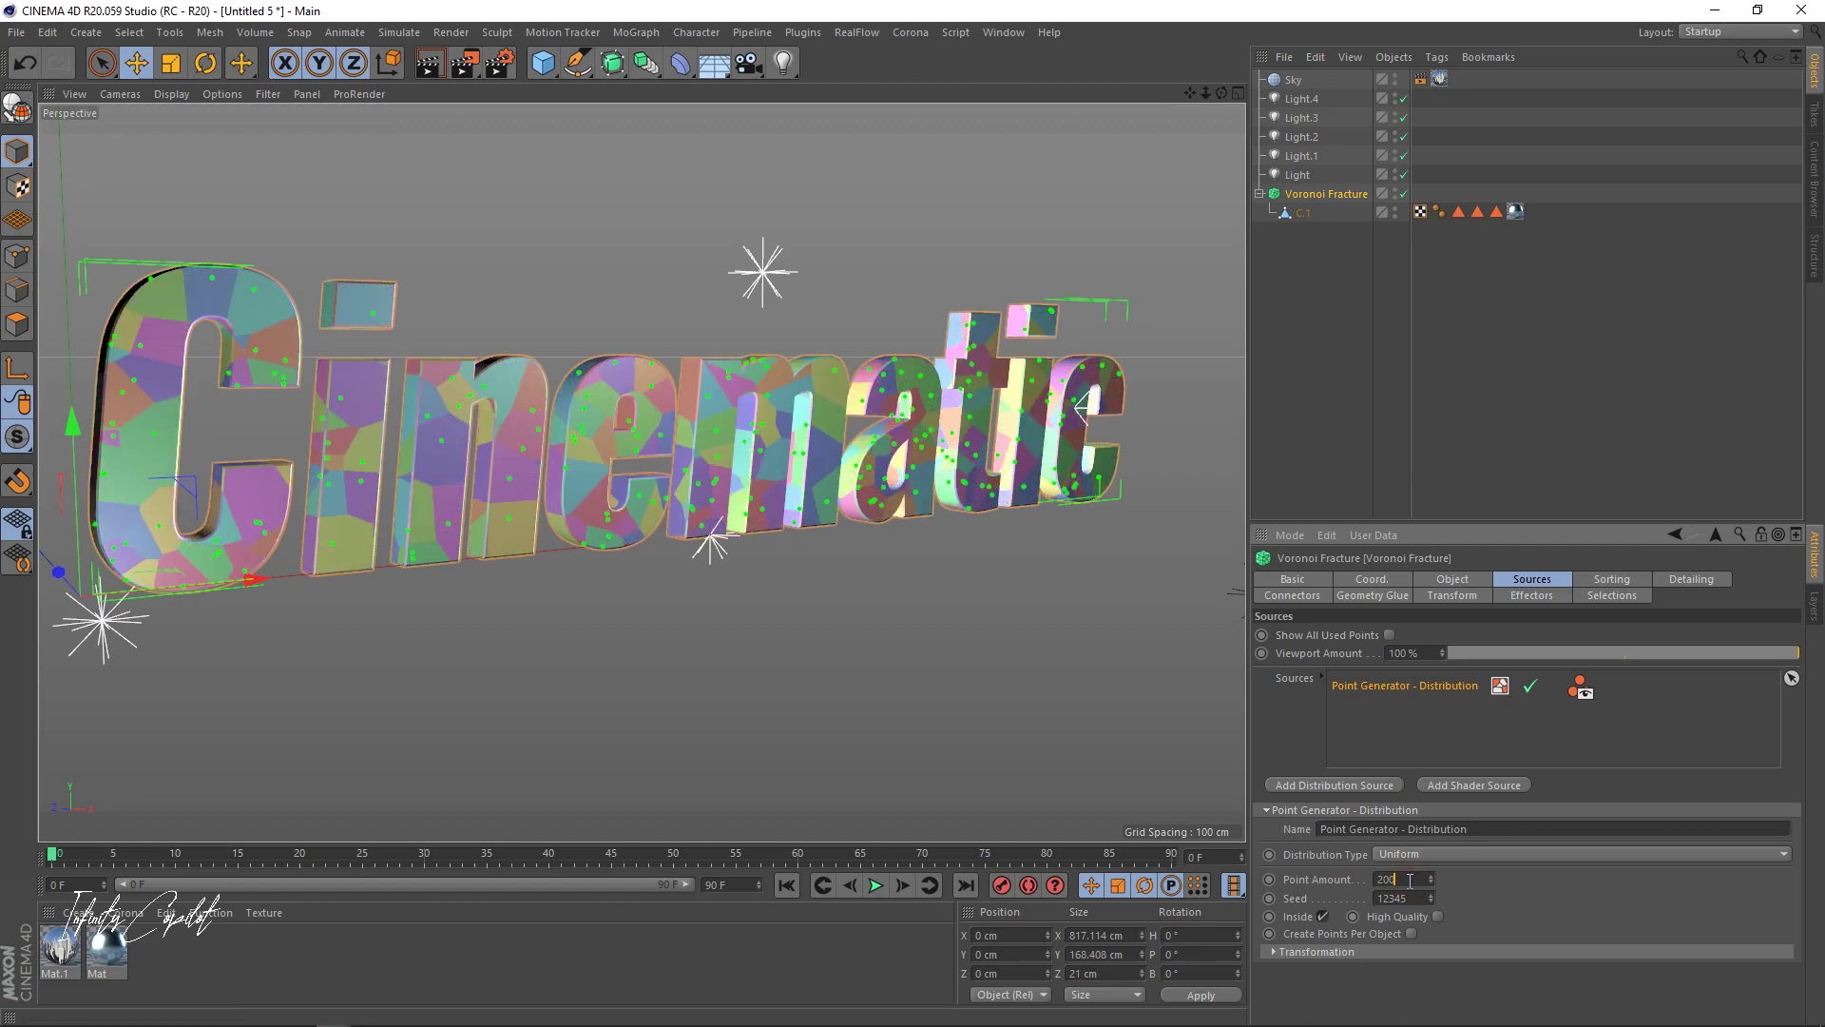
left_click(1369, 424)
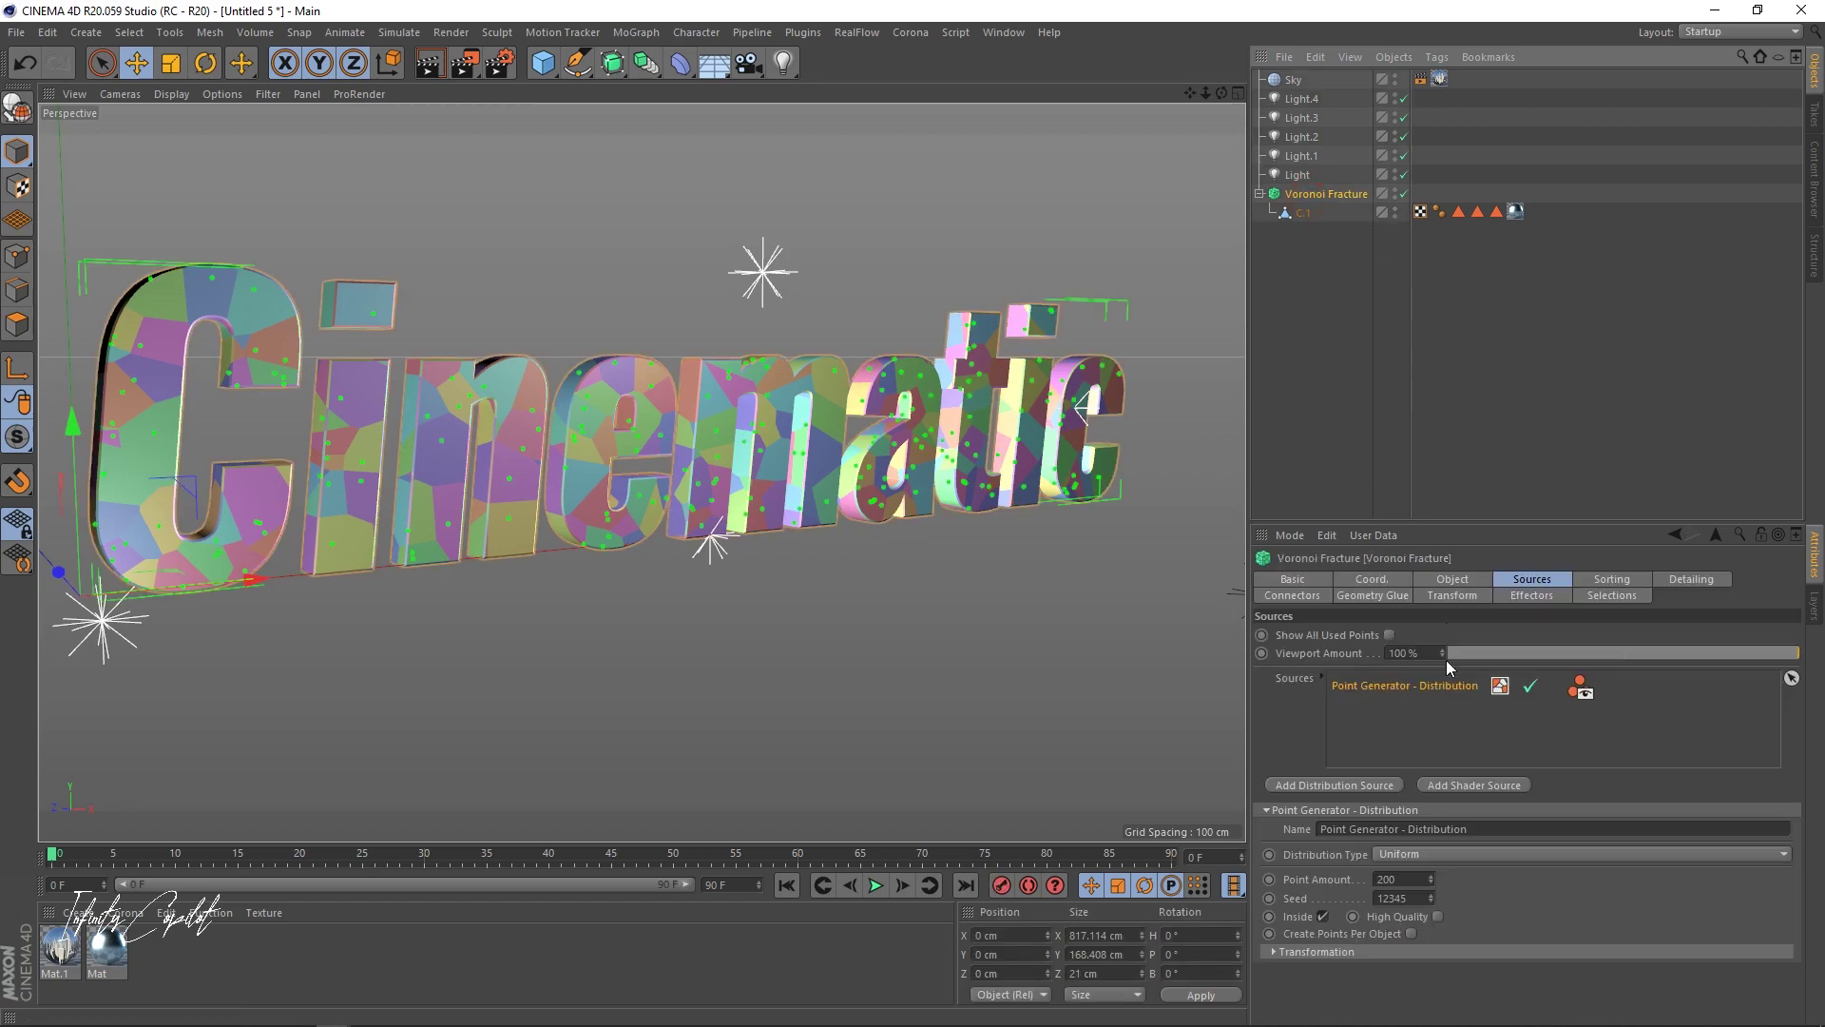
- Add a Random effector to the Voronoi Fracture
left_click(644, 34)
mouse_move(685, 61)
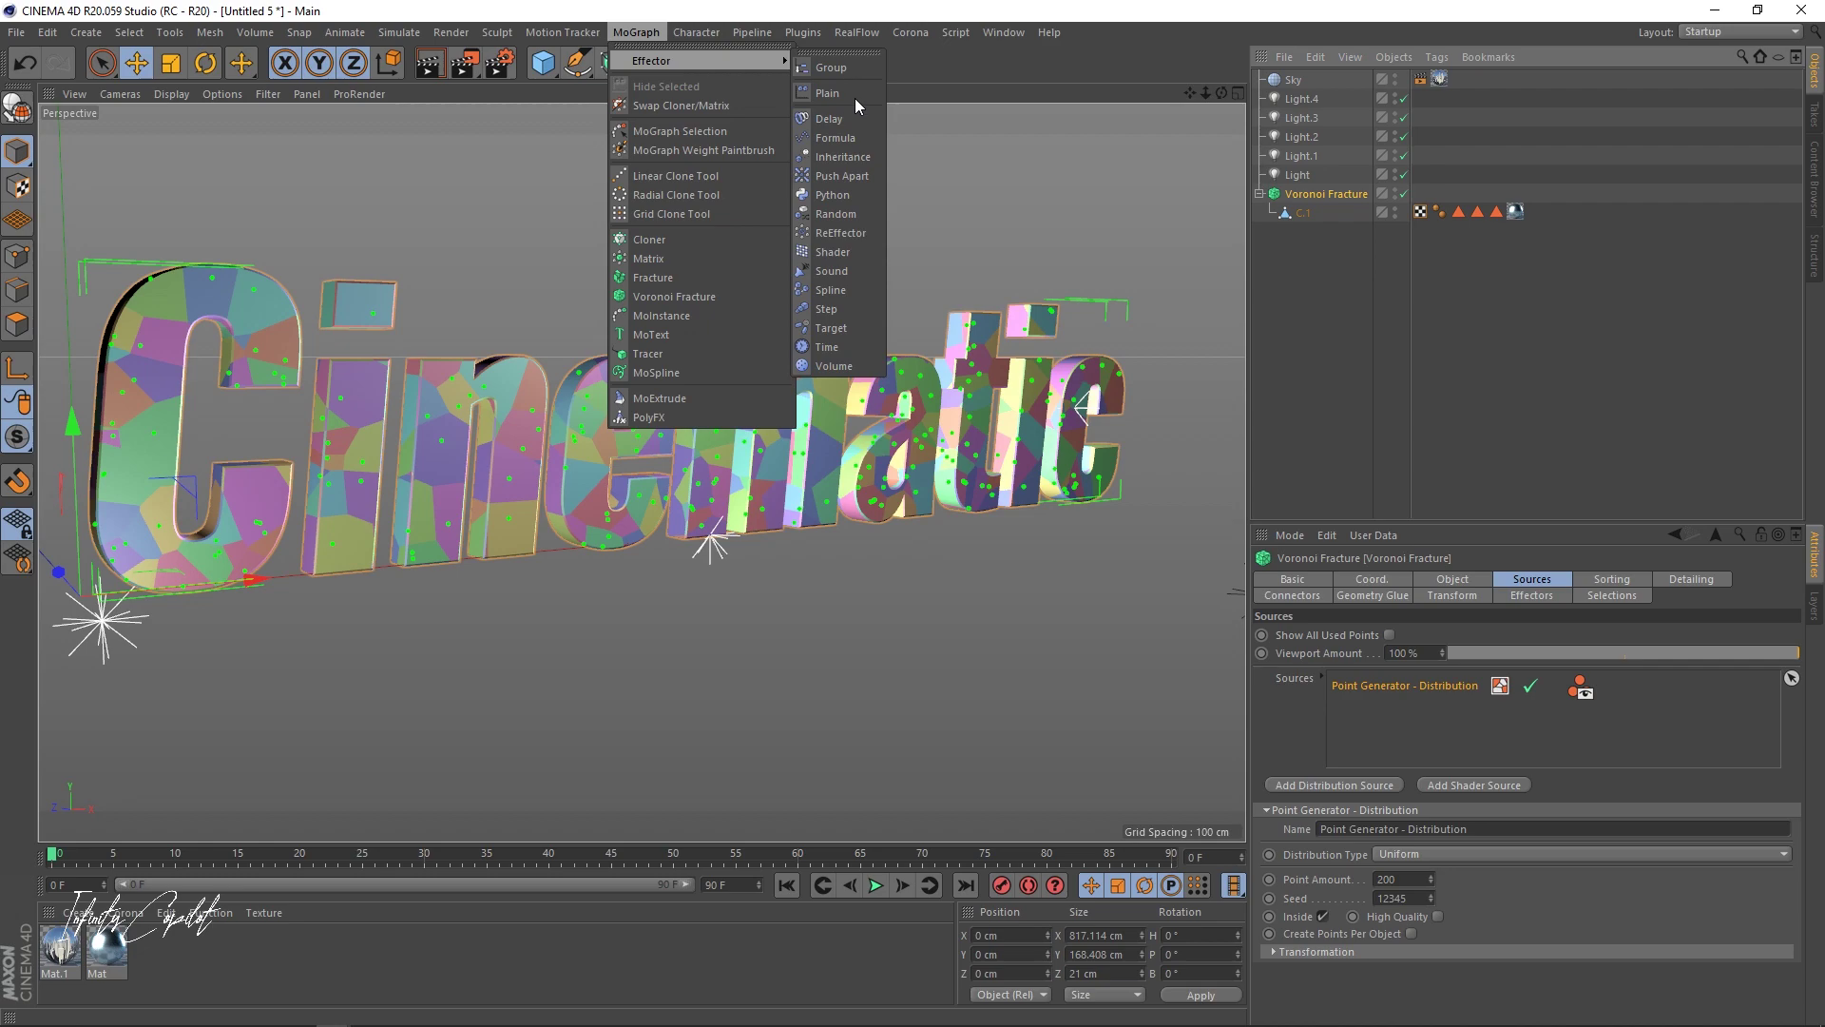
left_click(835, 214)
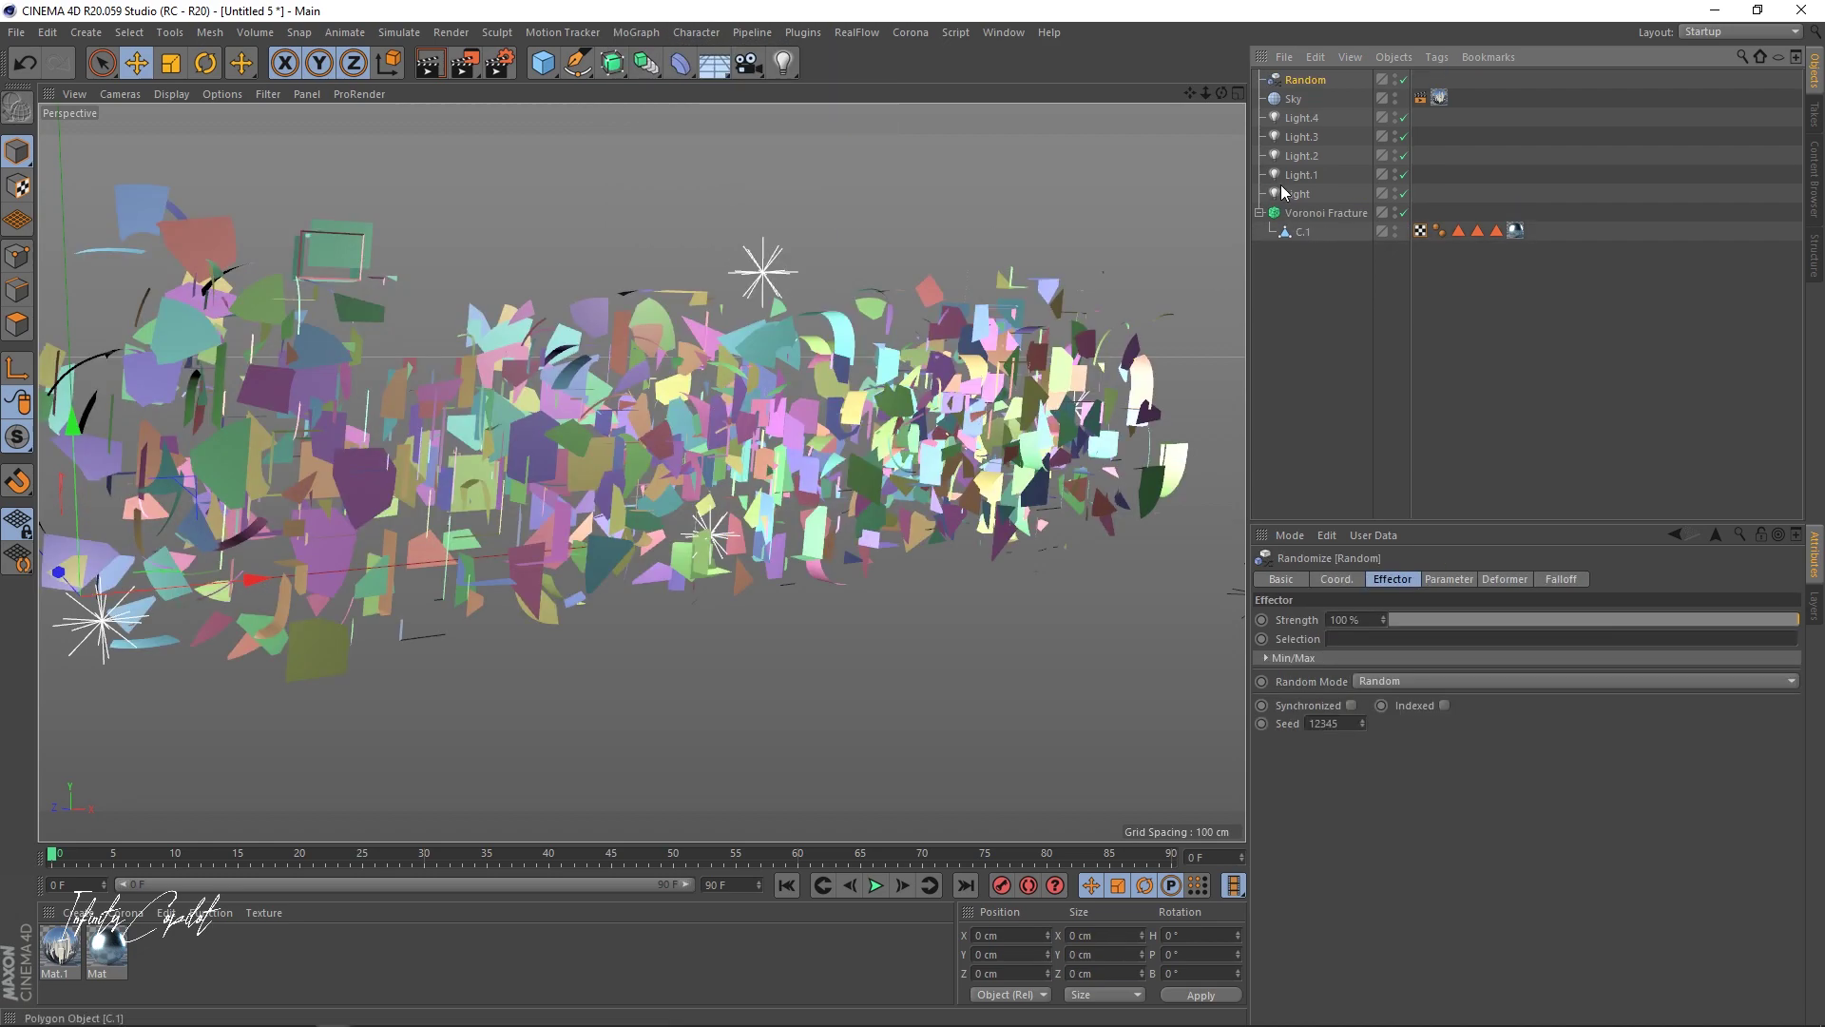
left_click(1317, 215)
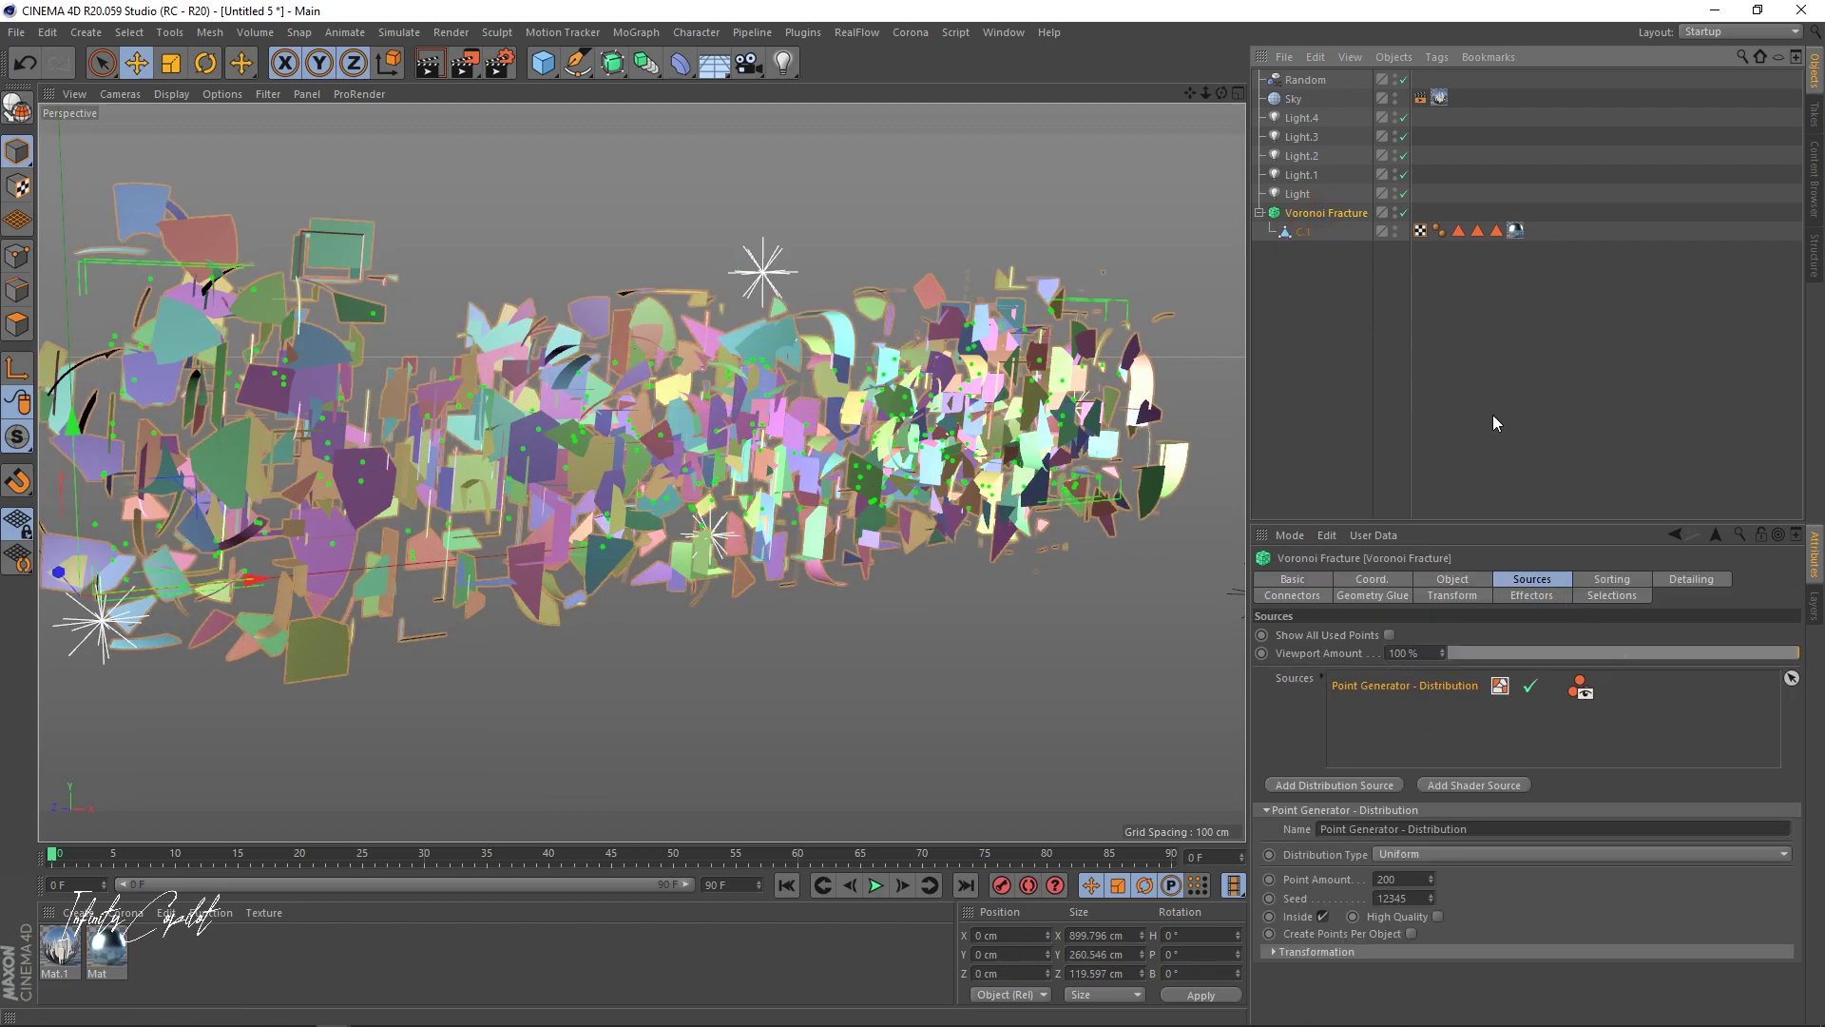
- Set the Random effector's P.Y and P.Z position offsets to 0 cm
left_click(1307, 81)
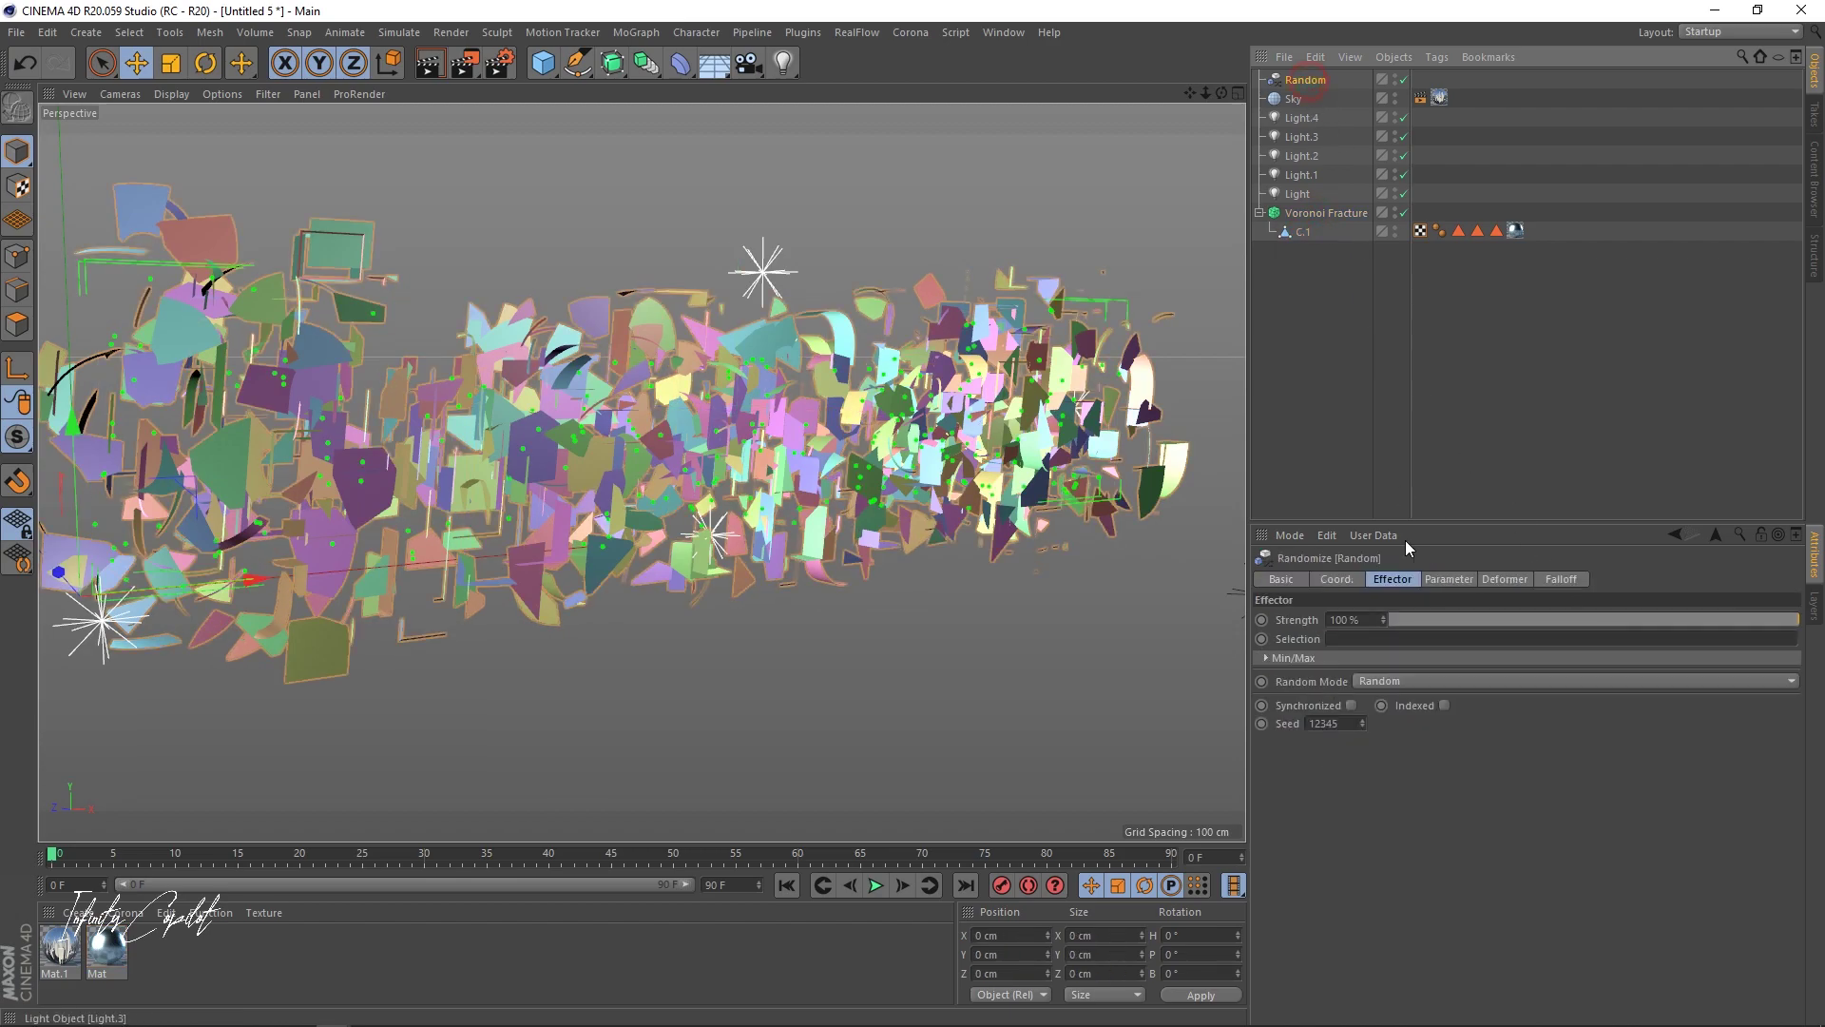
left_click(1447, 579)
left_click_drag(1350, 710, 1342, 672)
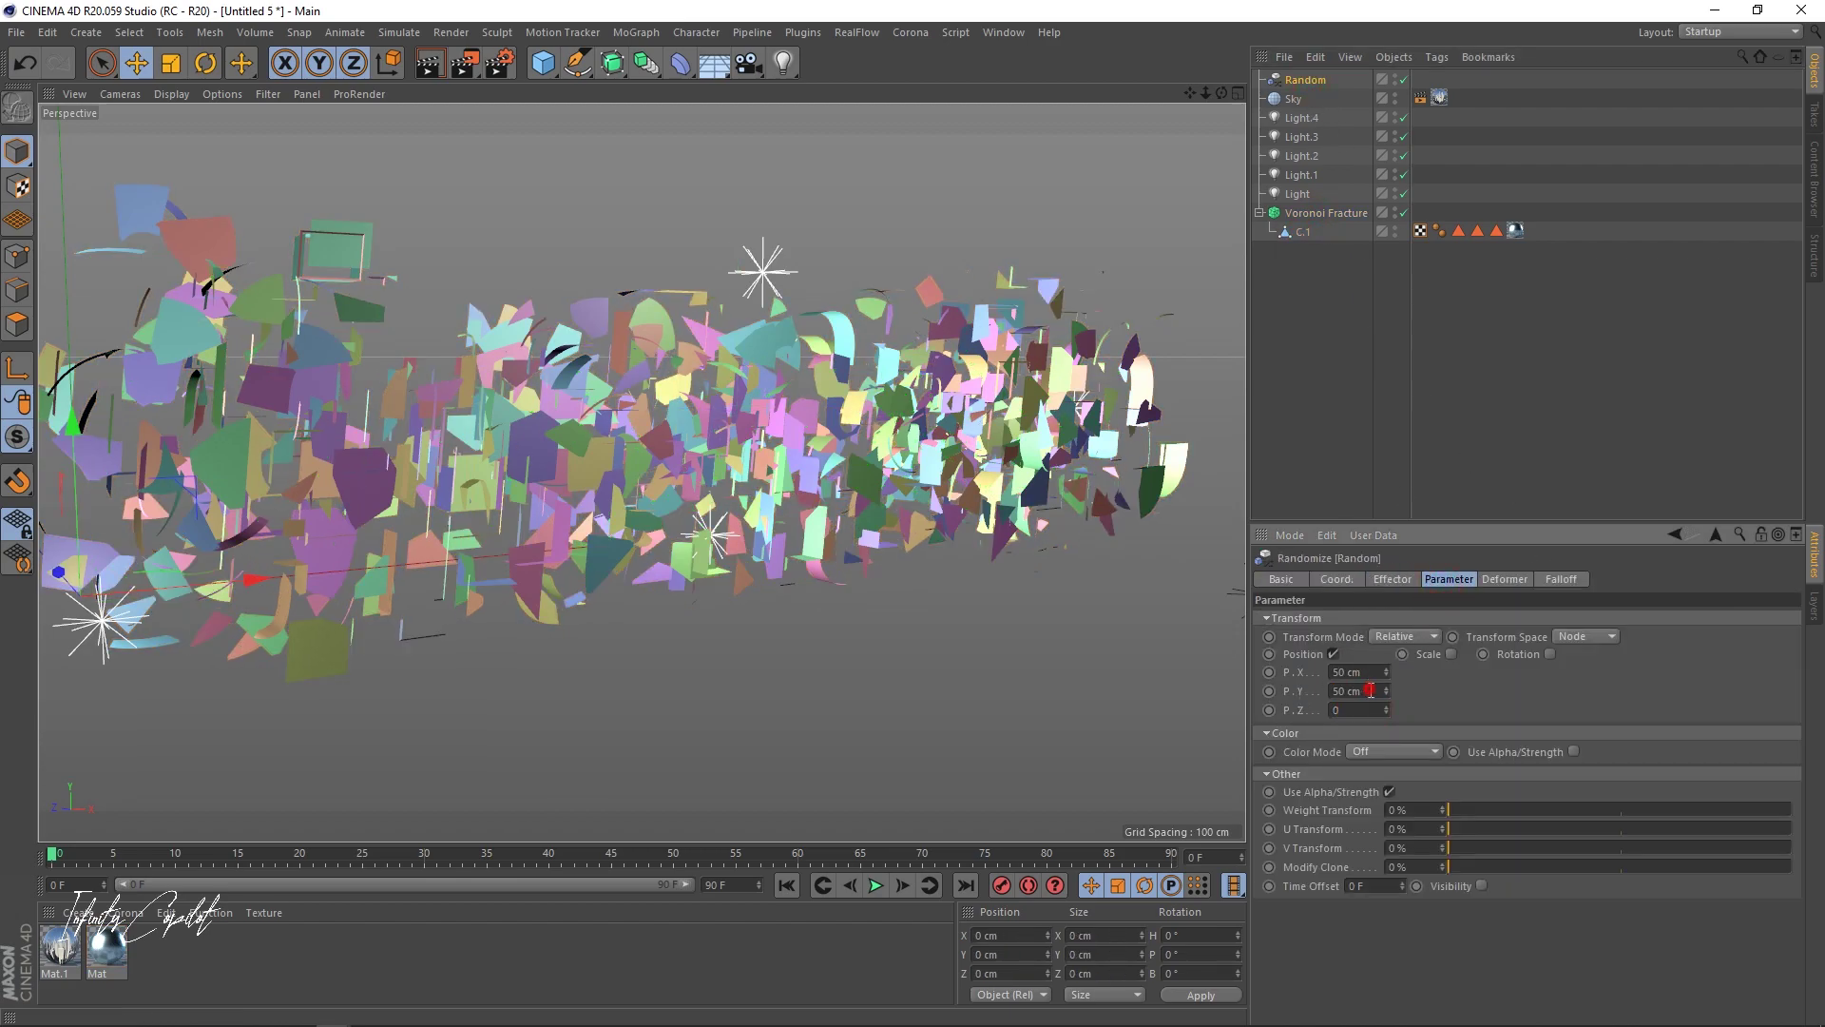
type("0")
key("Return")
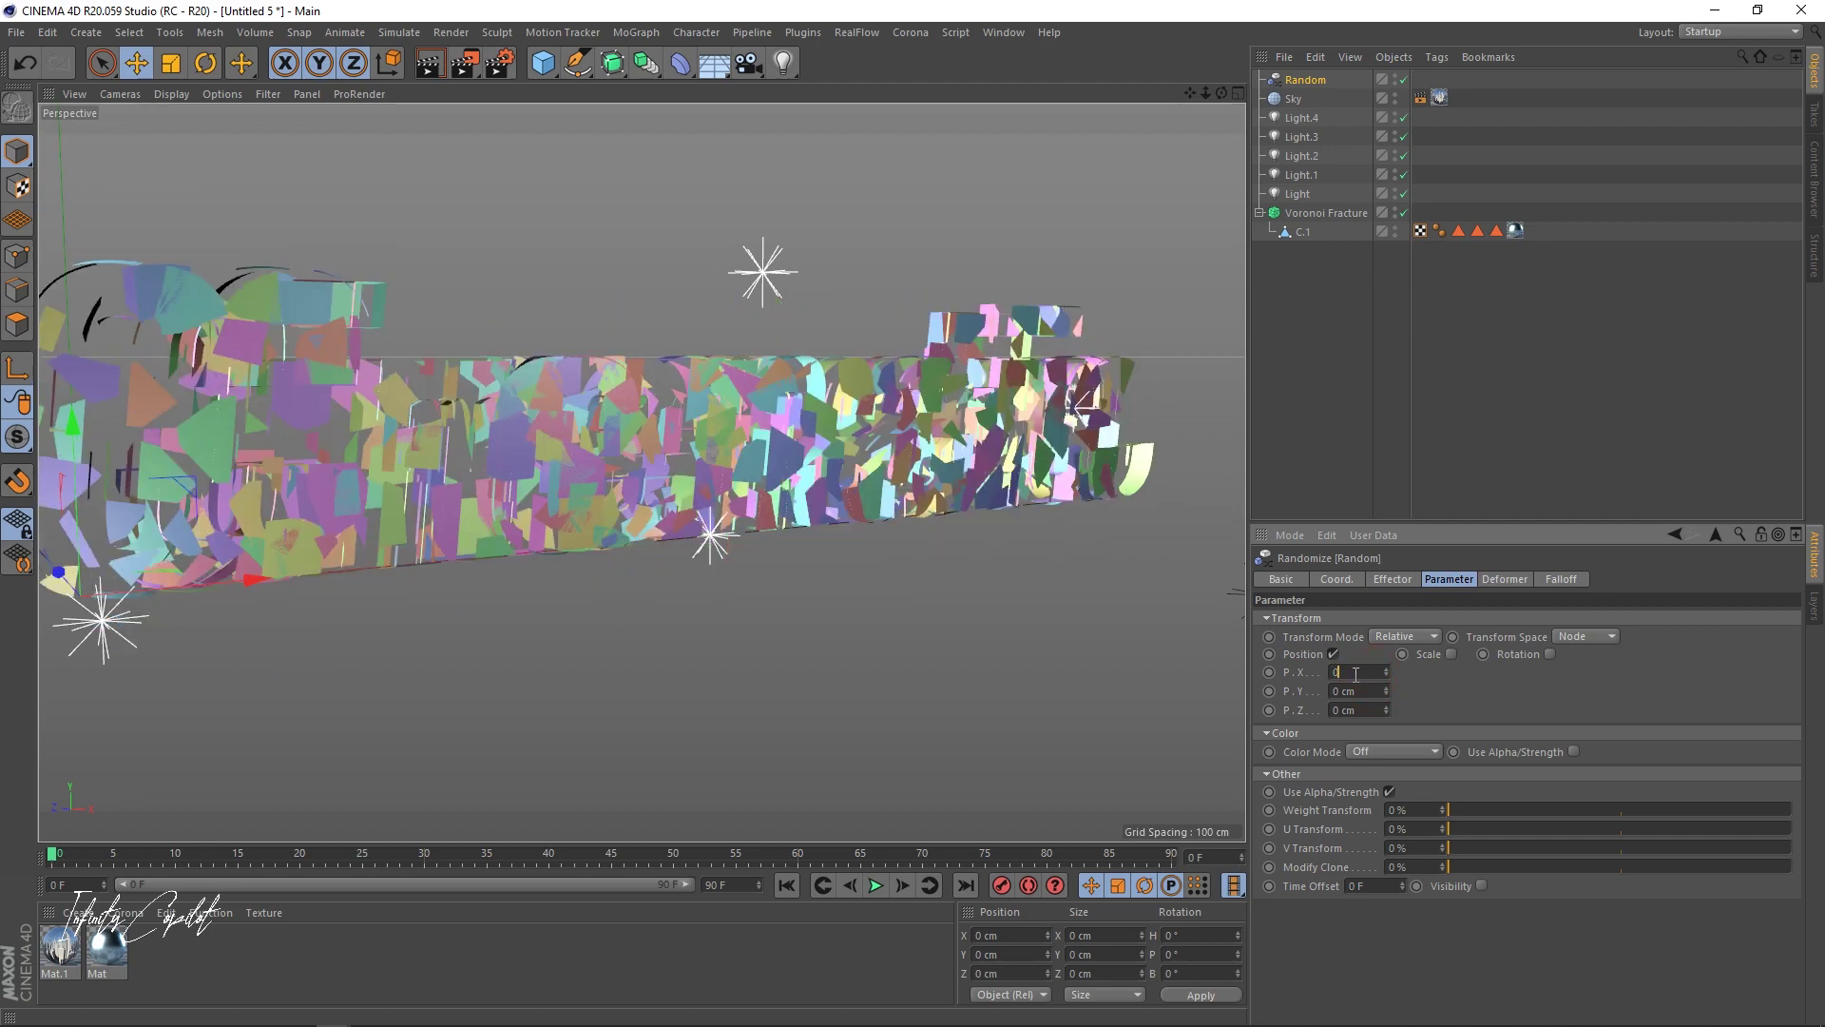
key("Return")
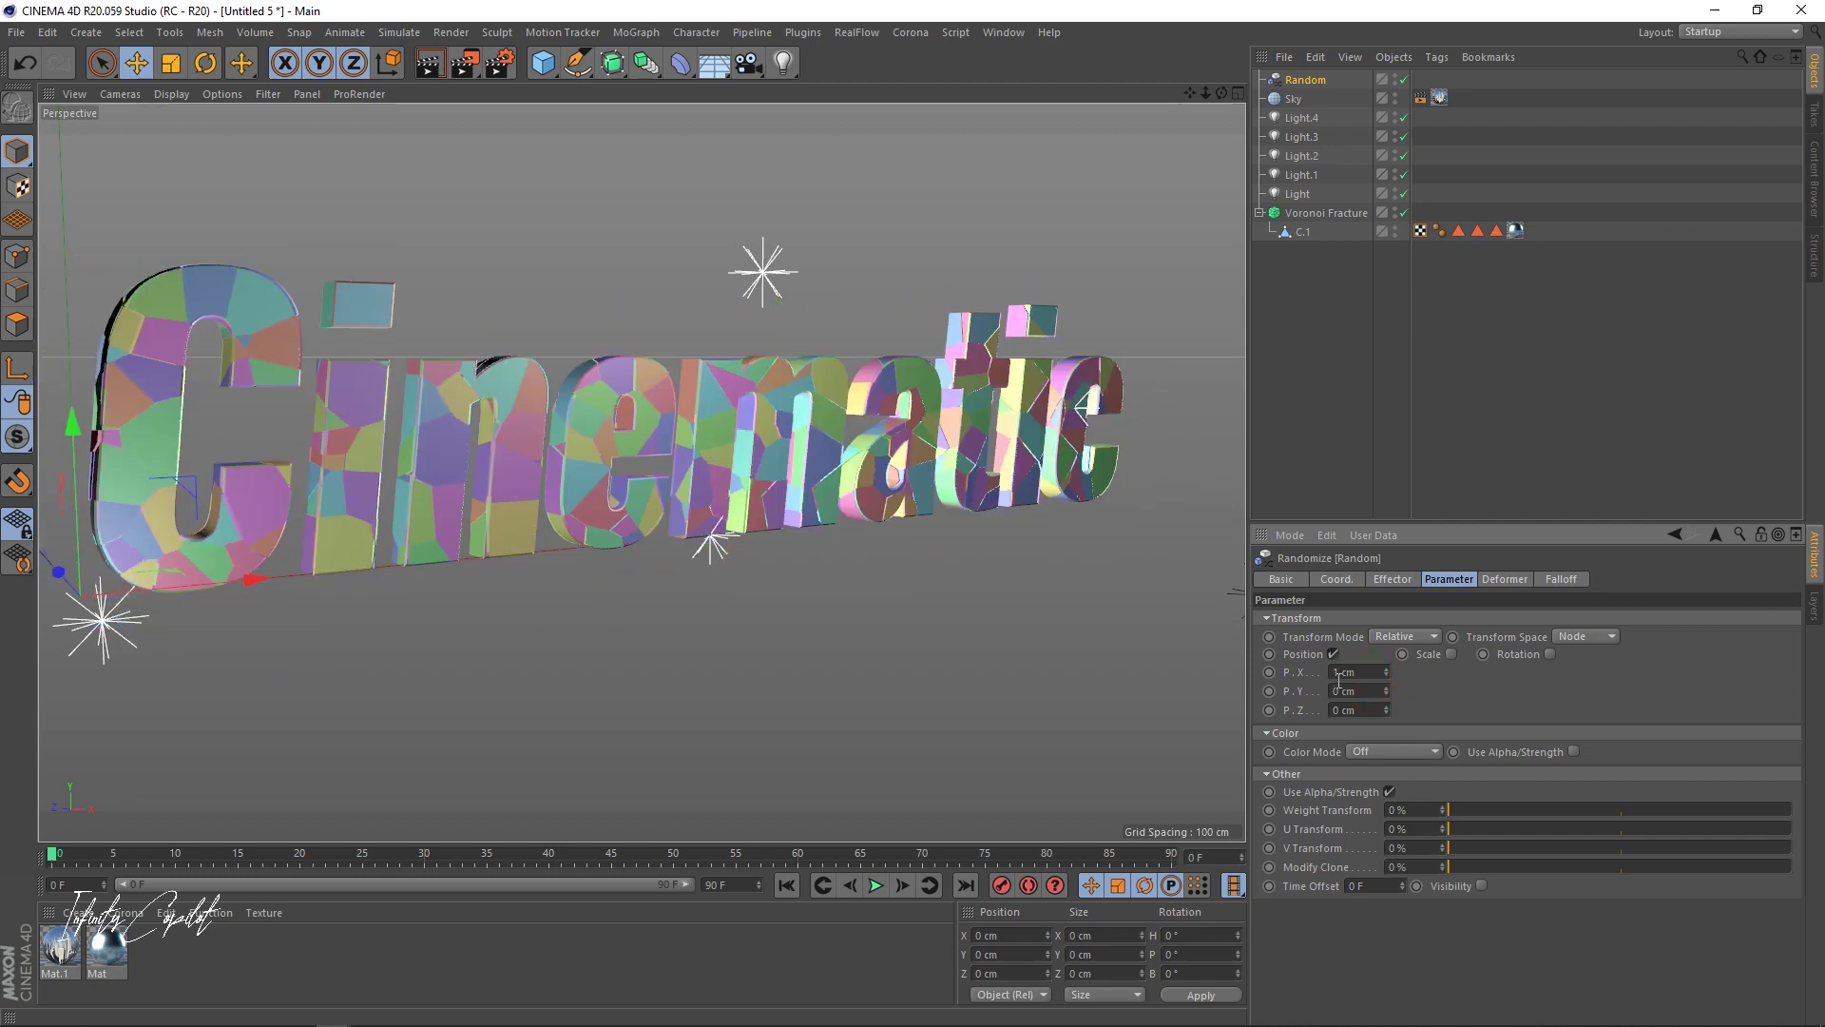
- Try a P.X offset of 5 cm on the Random effector and settle on 2 cm
left_click(1355, 672)
type("5")
key("Return")
left_click(1366, 670)
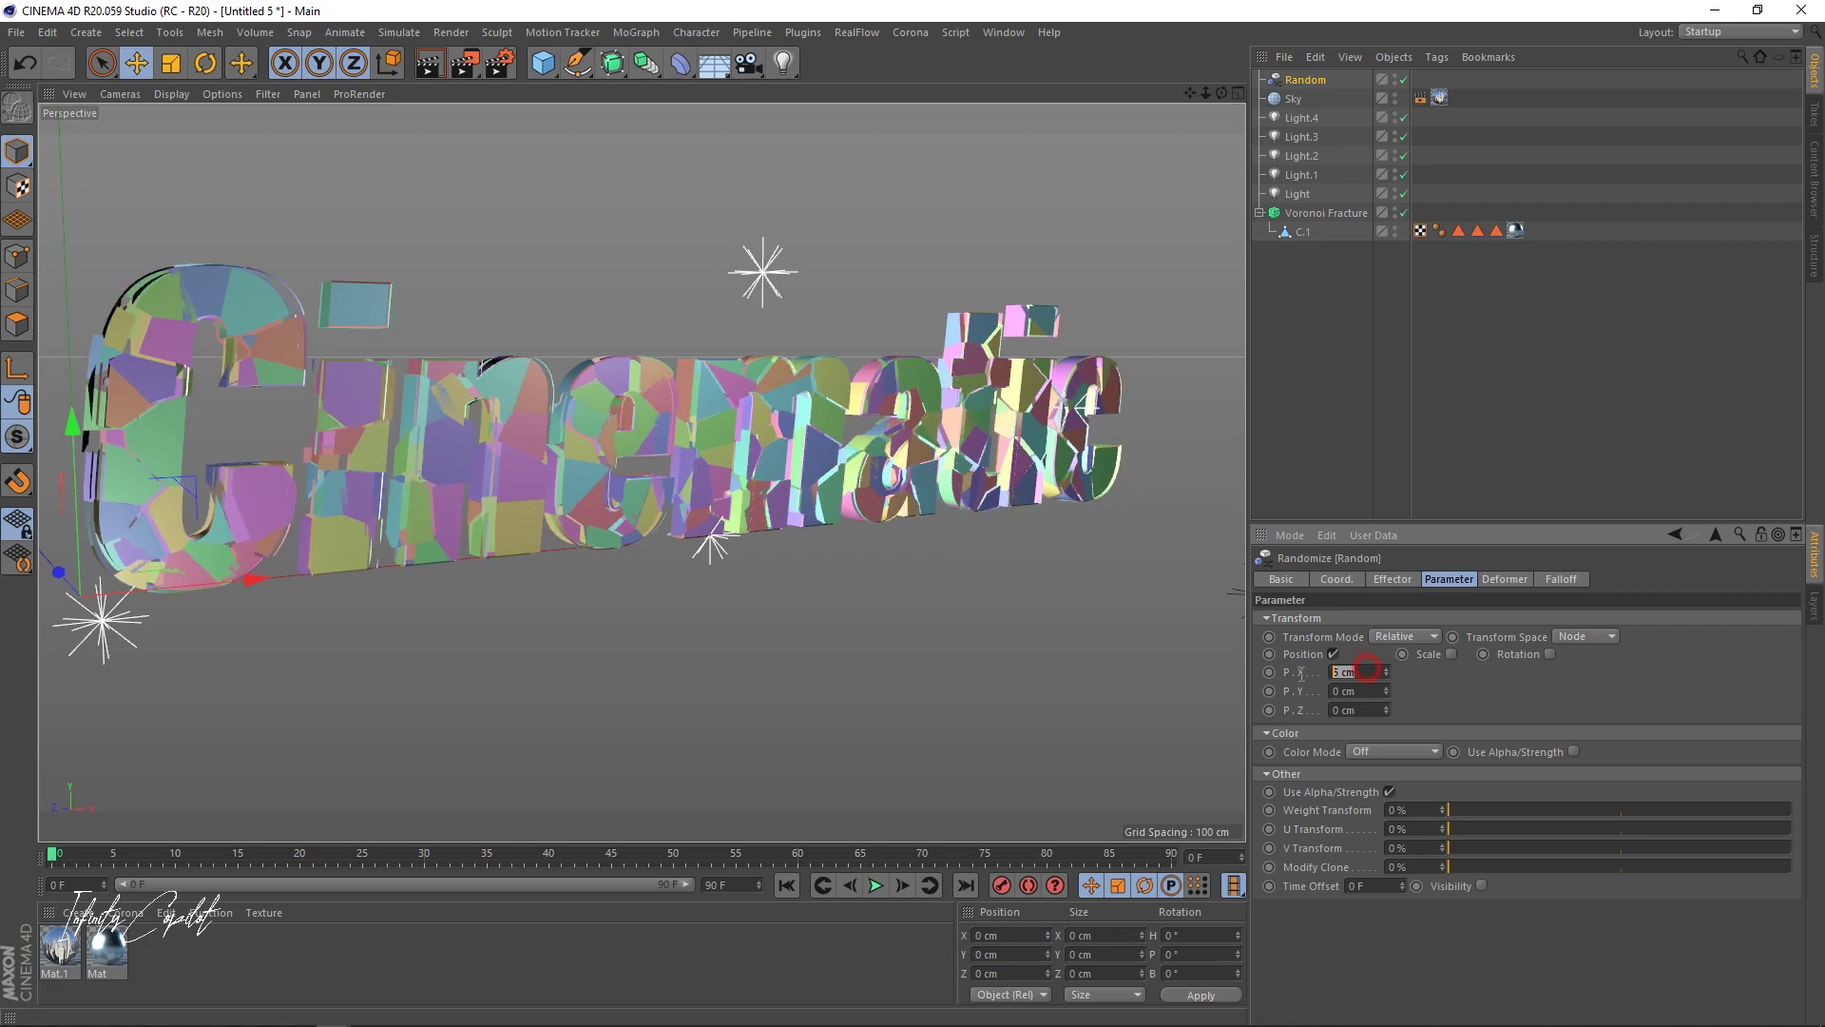
type("2")
key("Return")
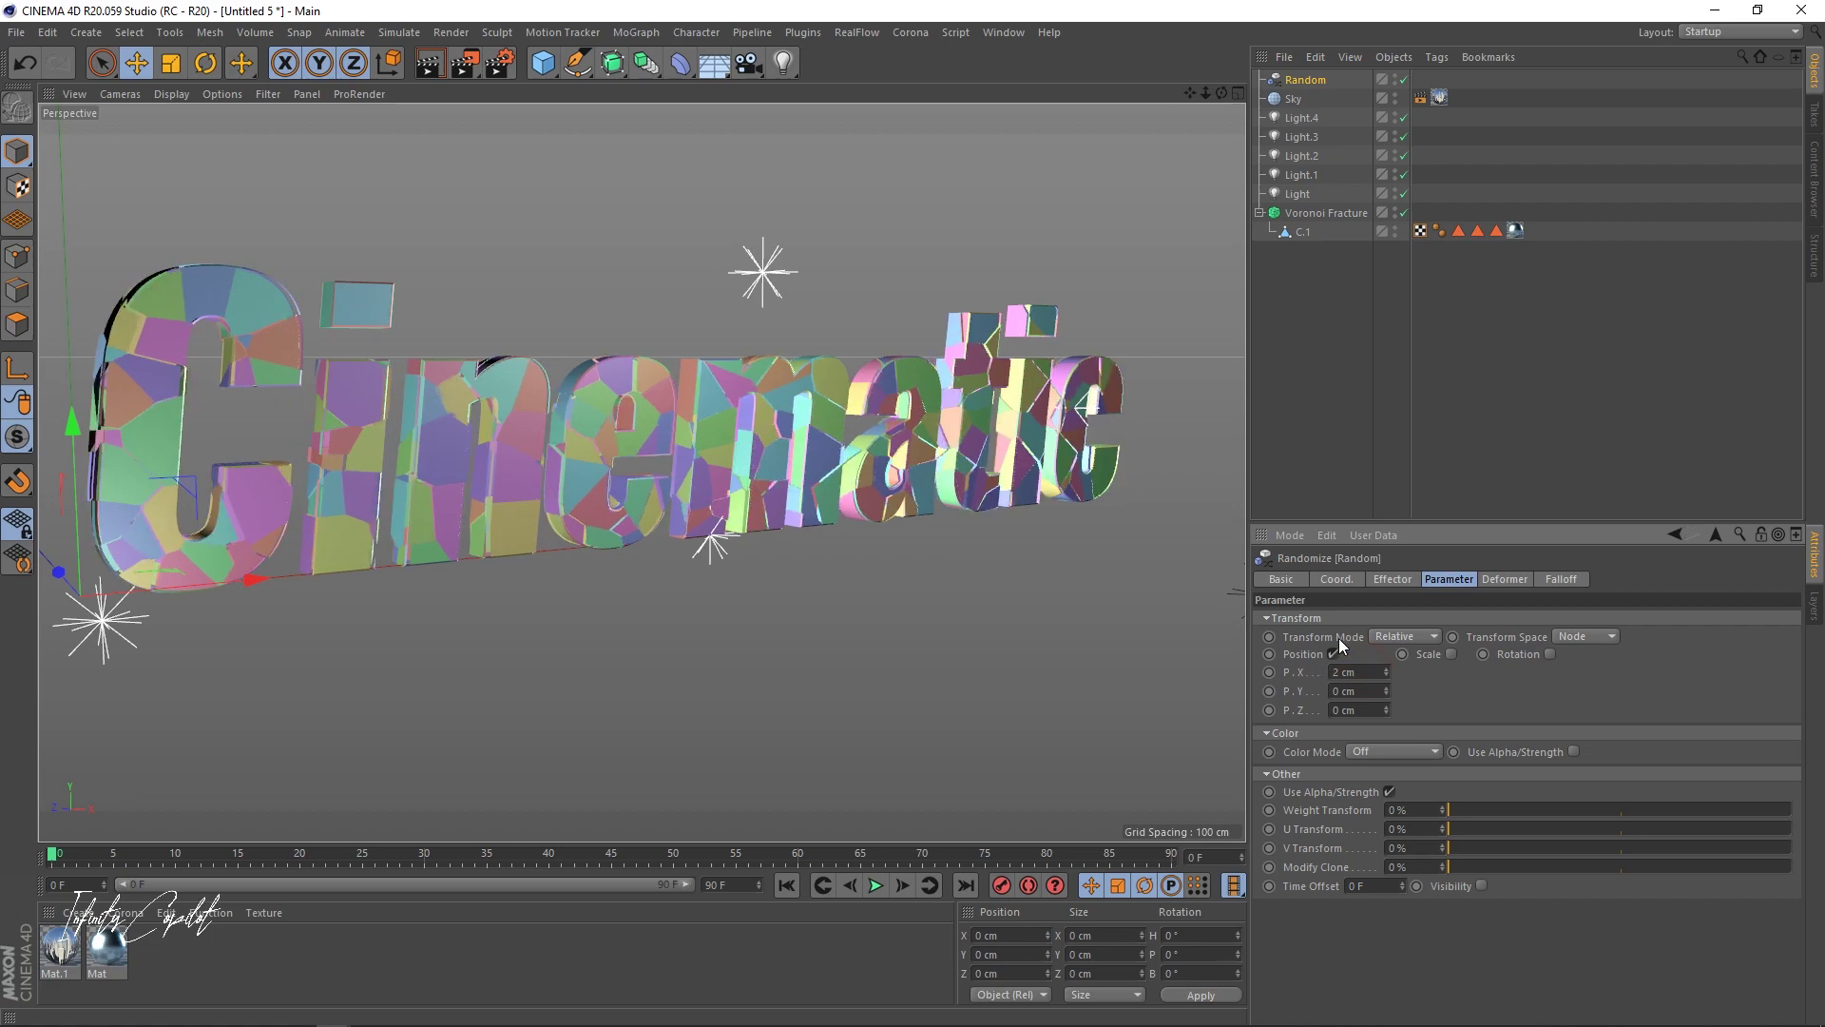
- Turn off Colorize Fragments for the Voronoi Fracture so the title uses its own material
left_click(1330, 212)
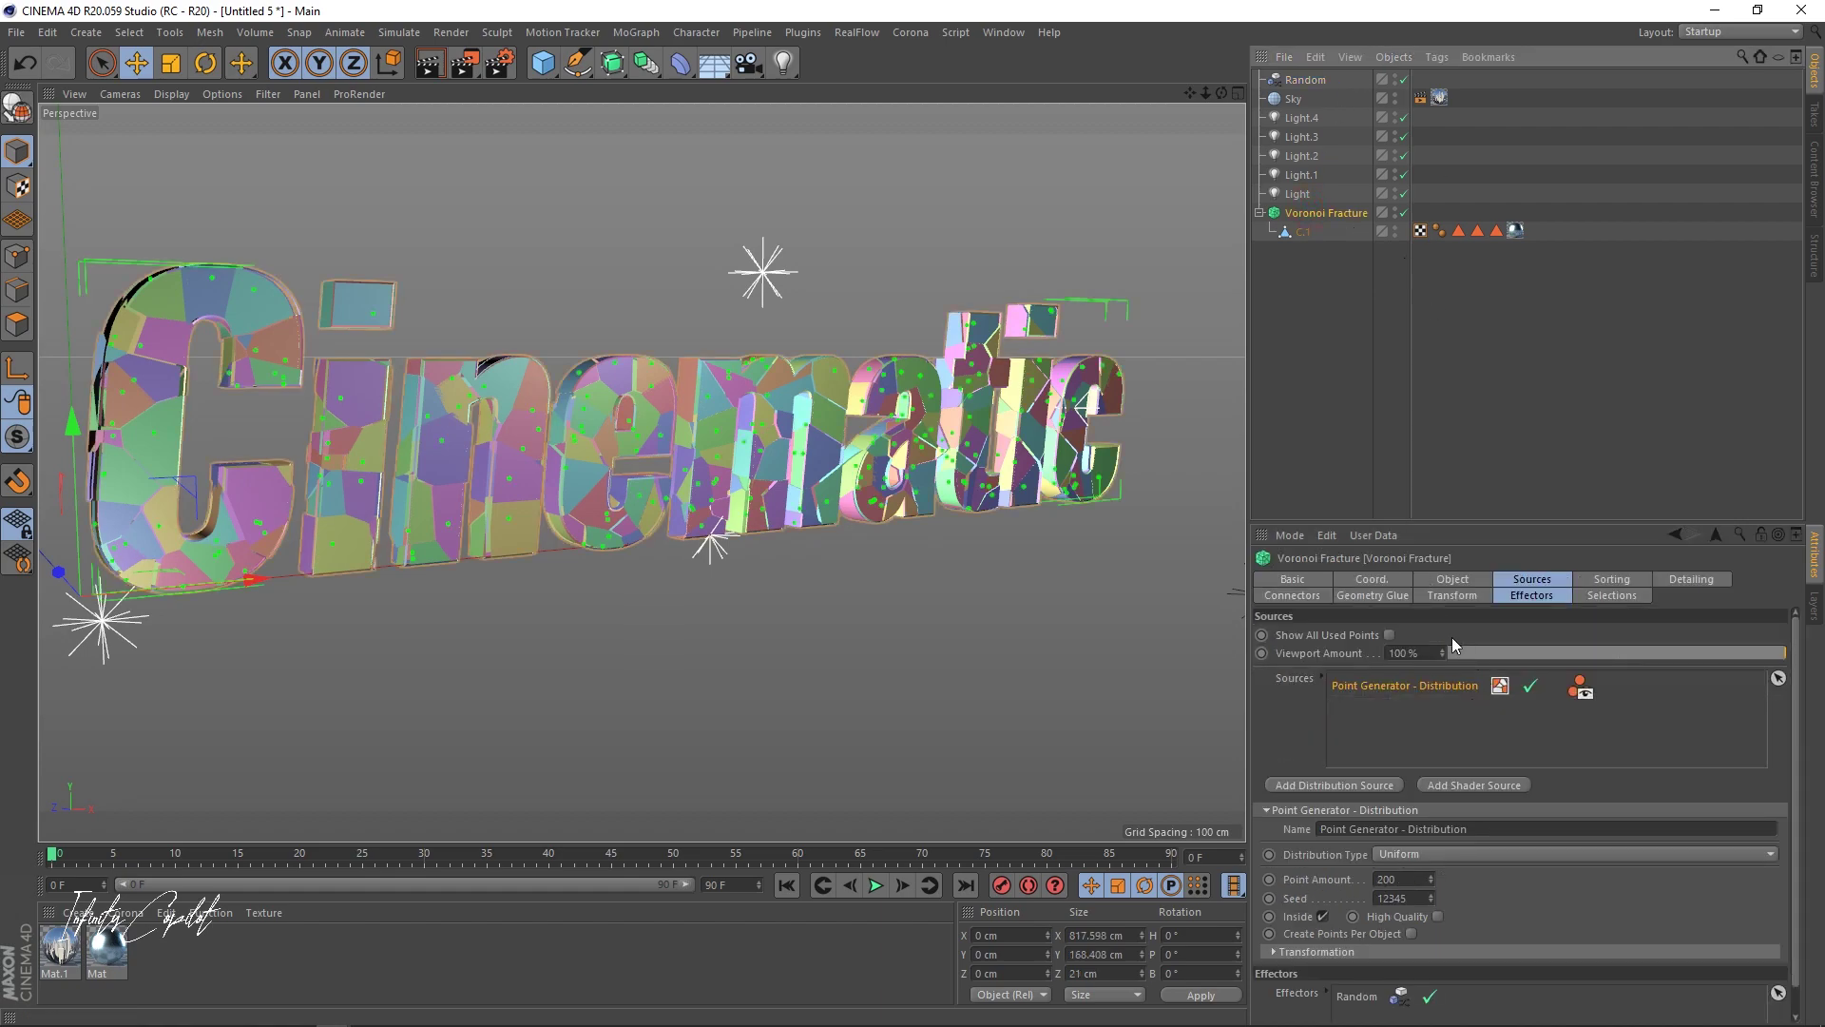
left_click(1457, 579)
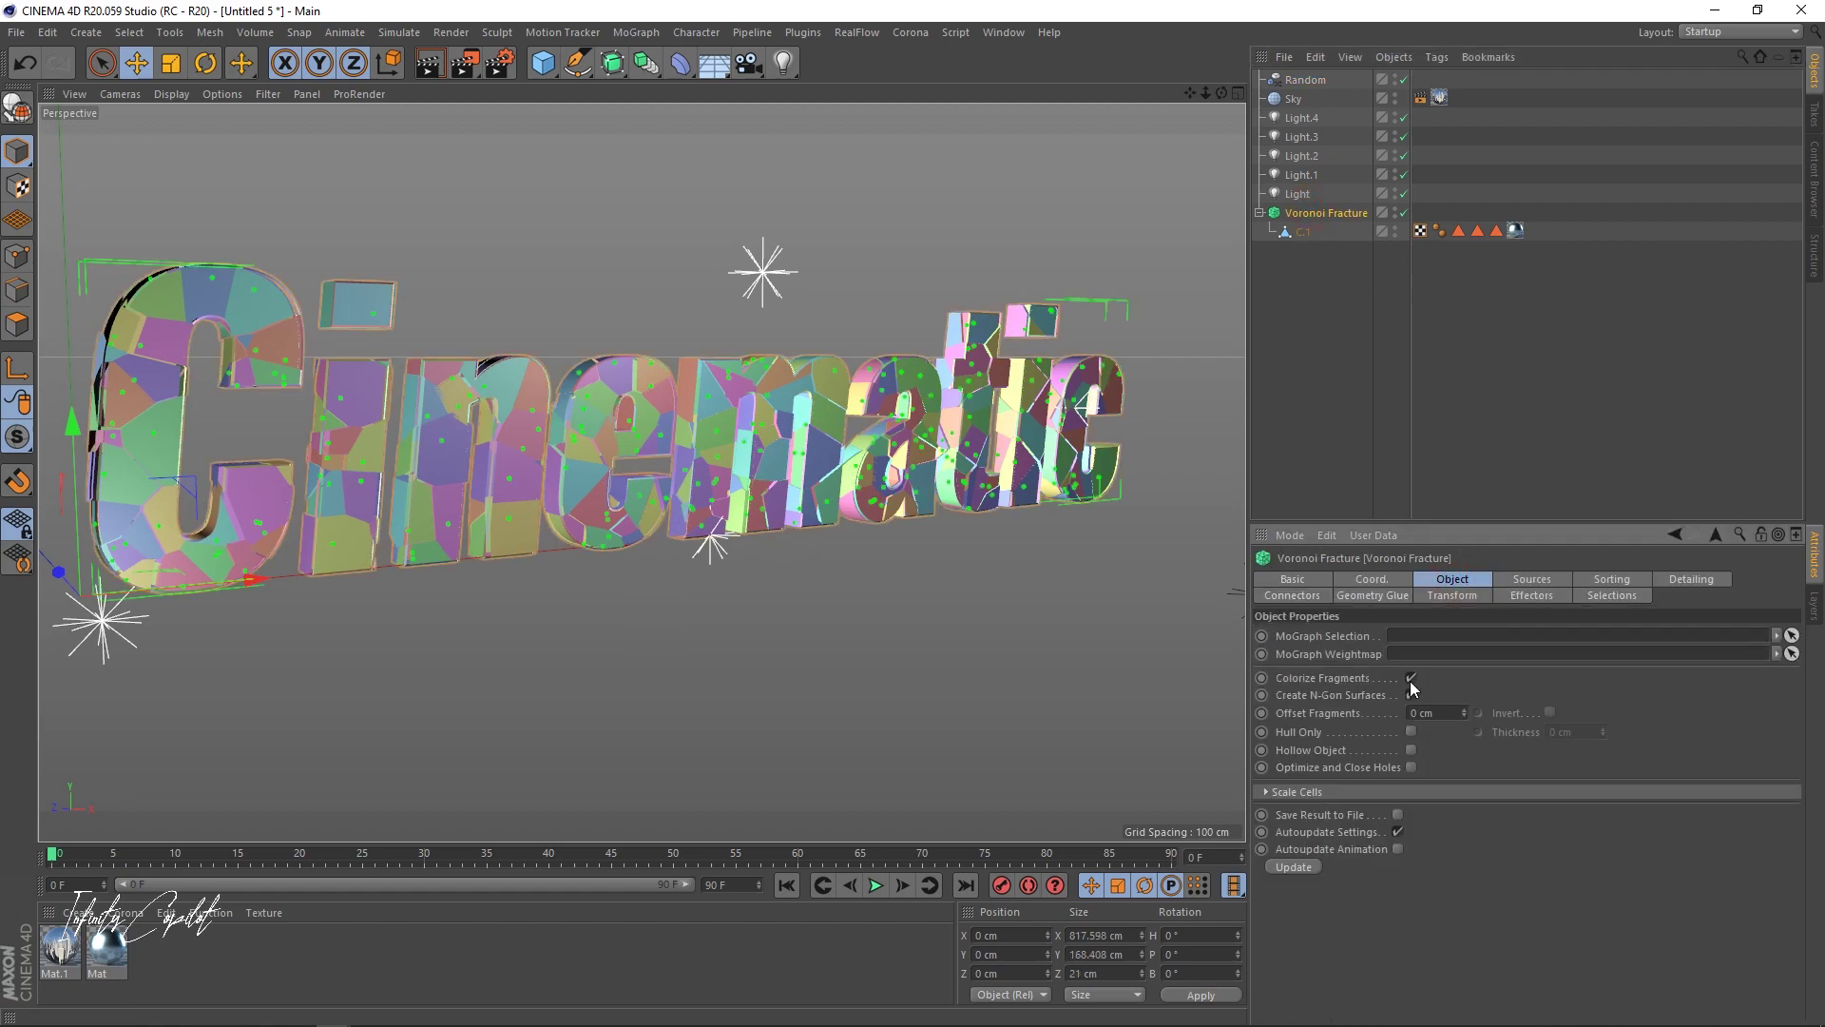
left_click(1412, 678)
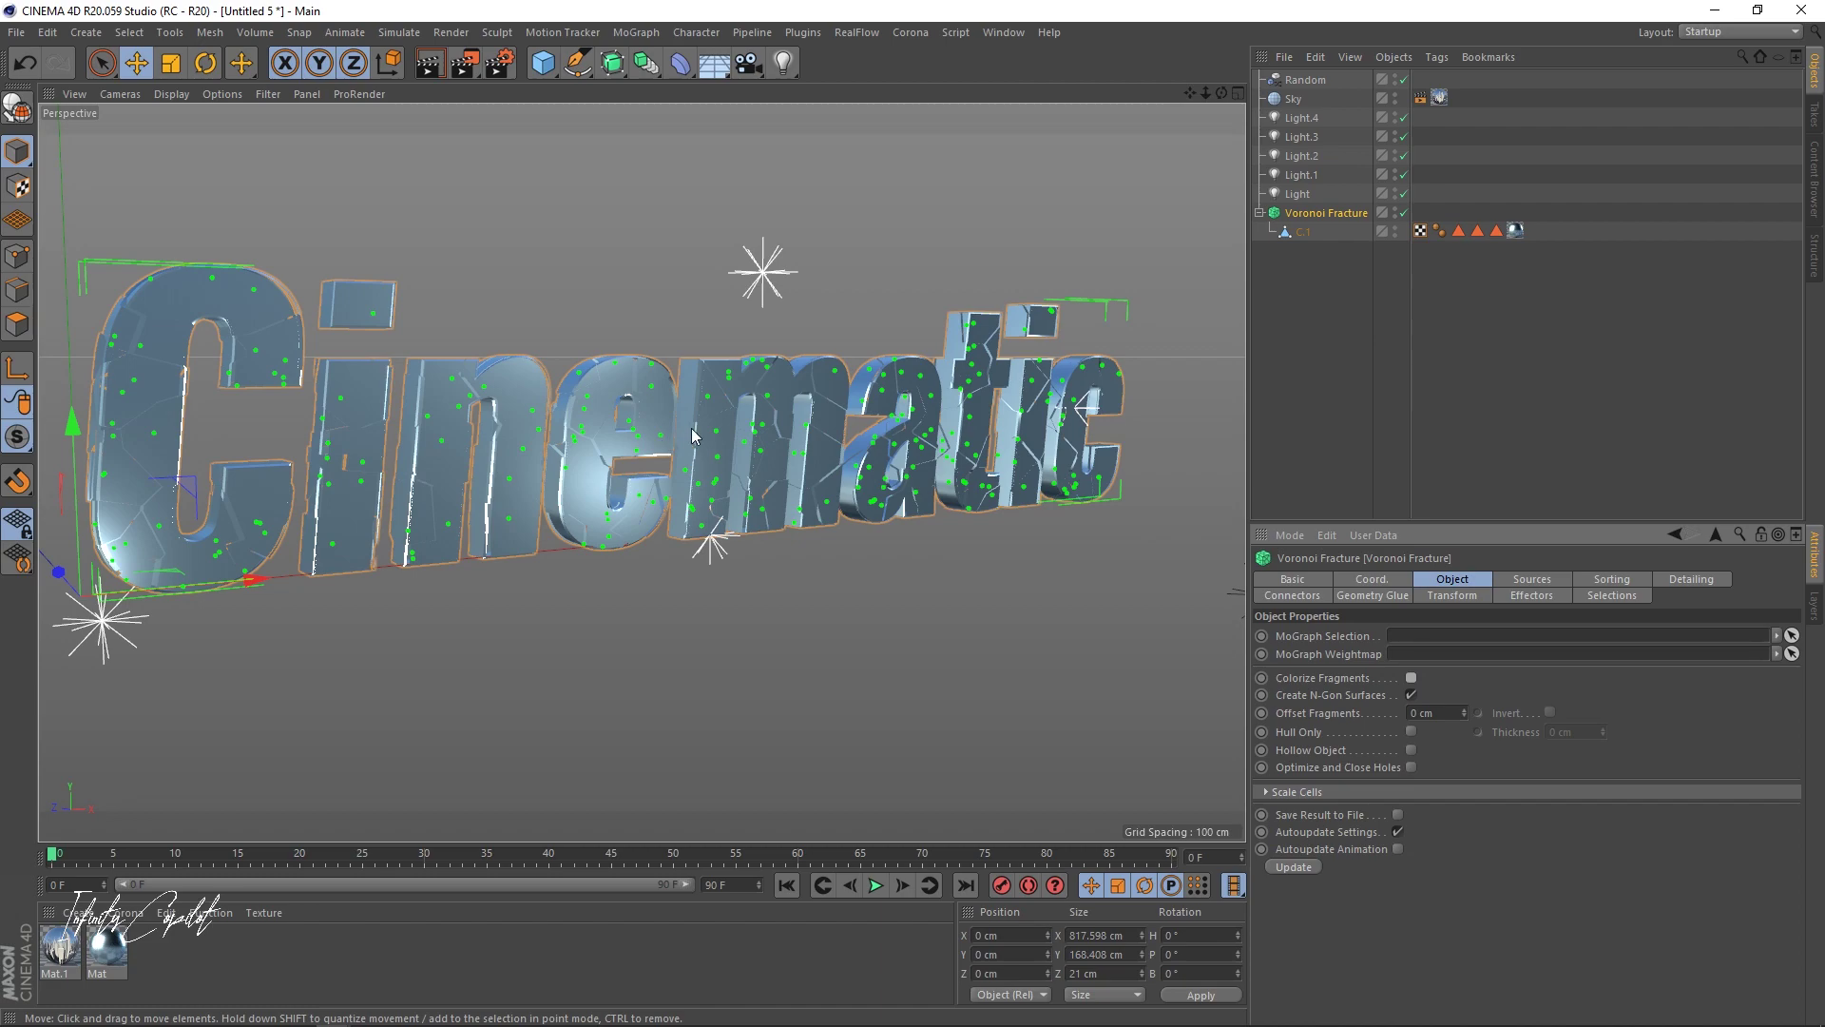
- Preview the fractured title with an Interactive Render Region in the perspective view, with no objects selected
scroll(727, 430, "up", 2)
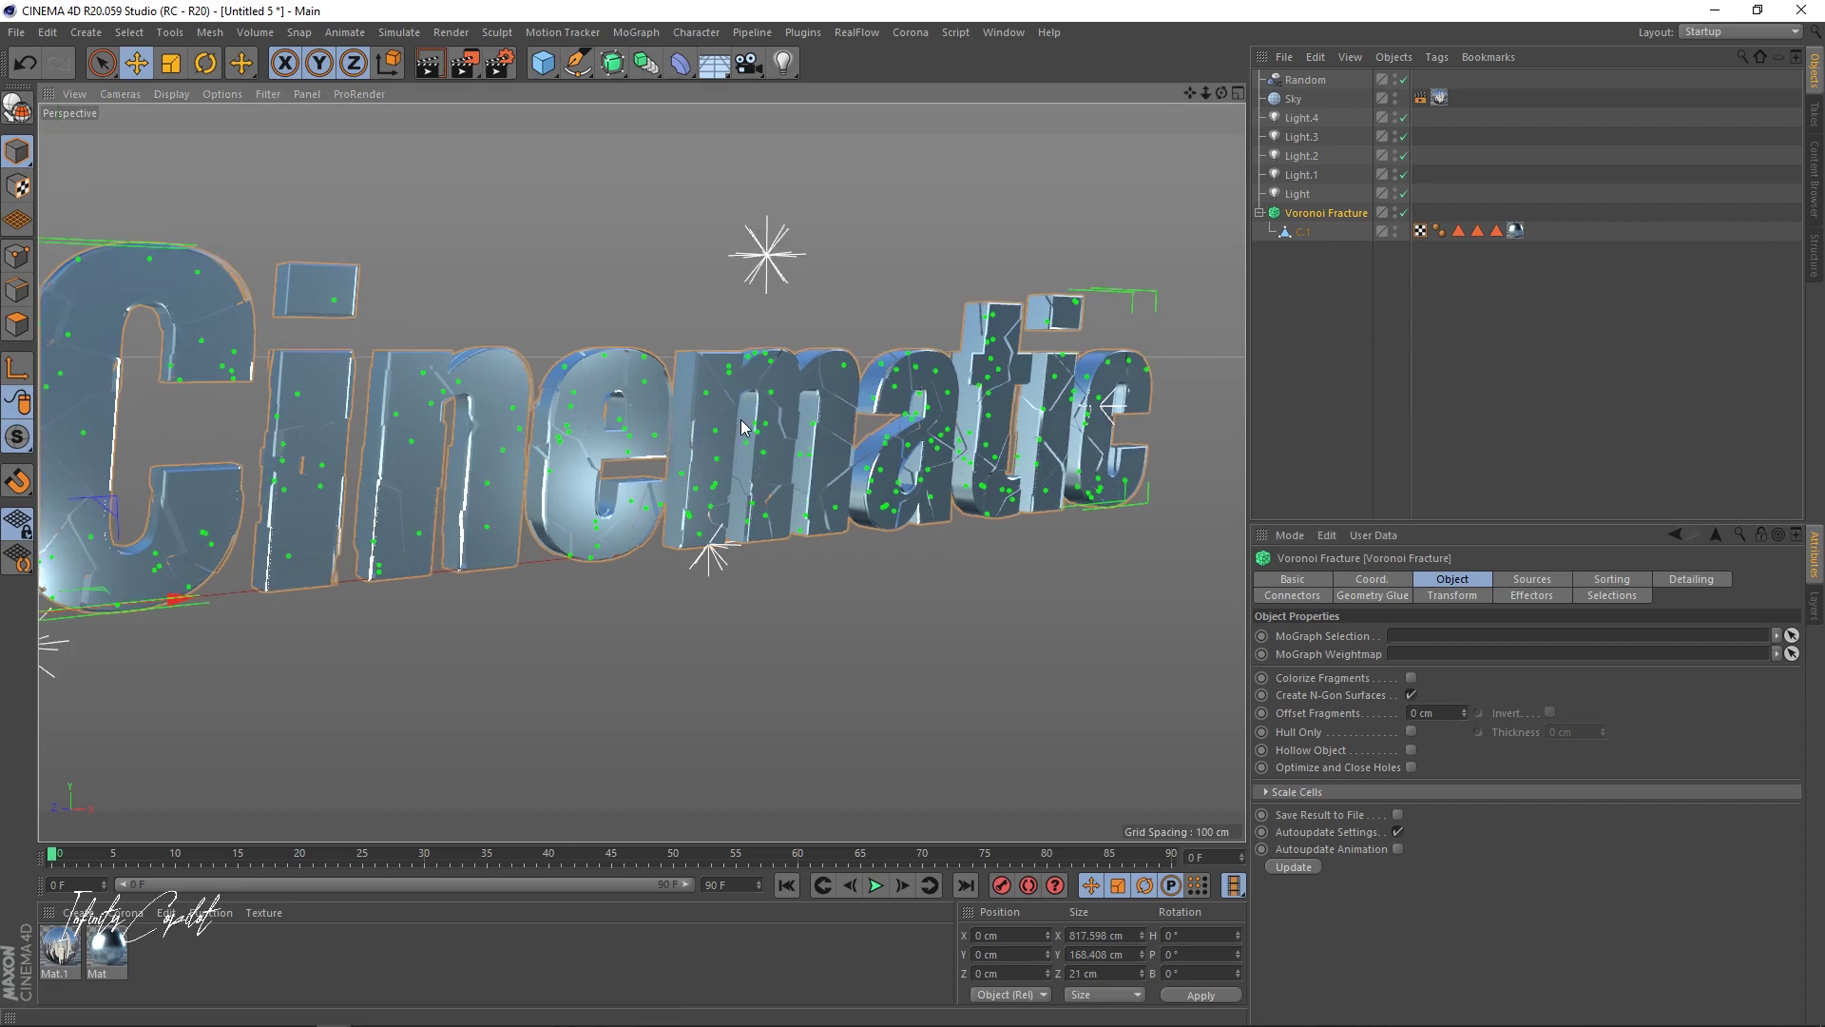
key("alt+r")
left_click(1274, 363)
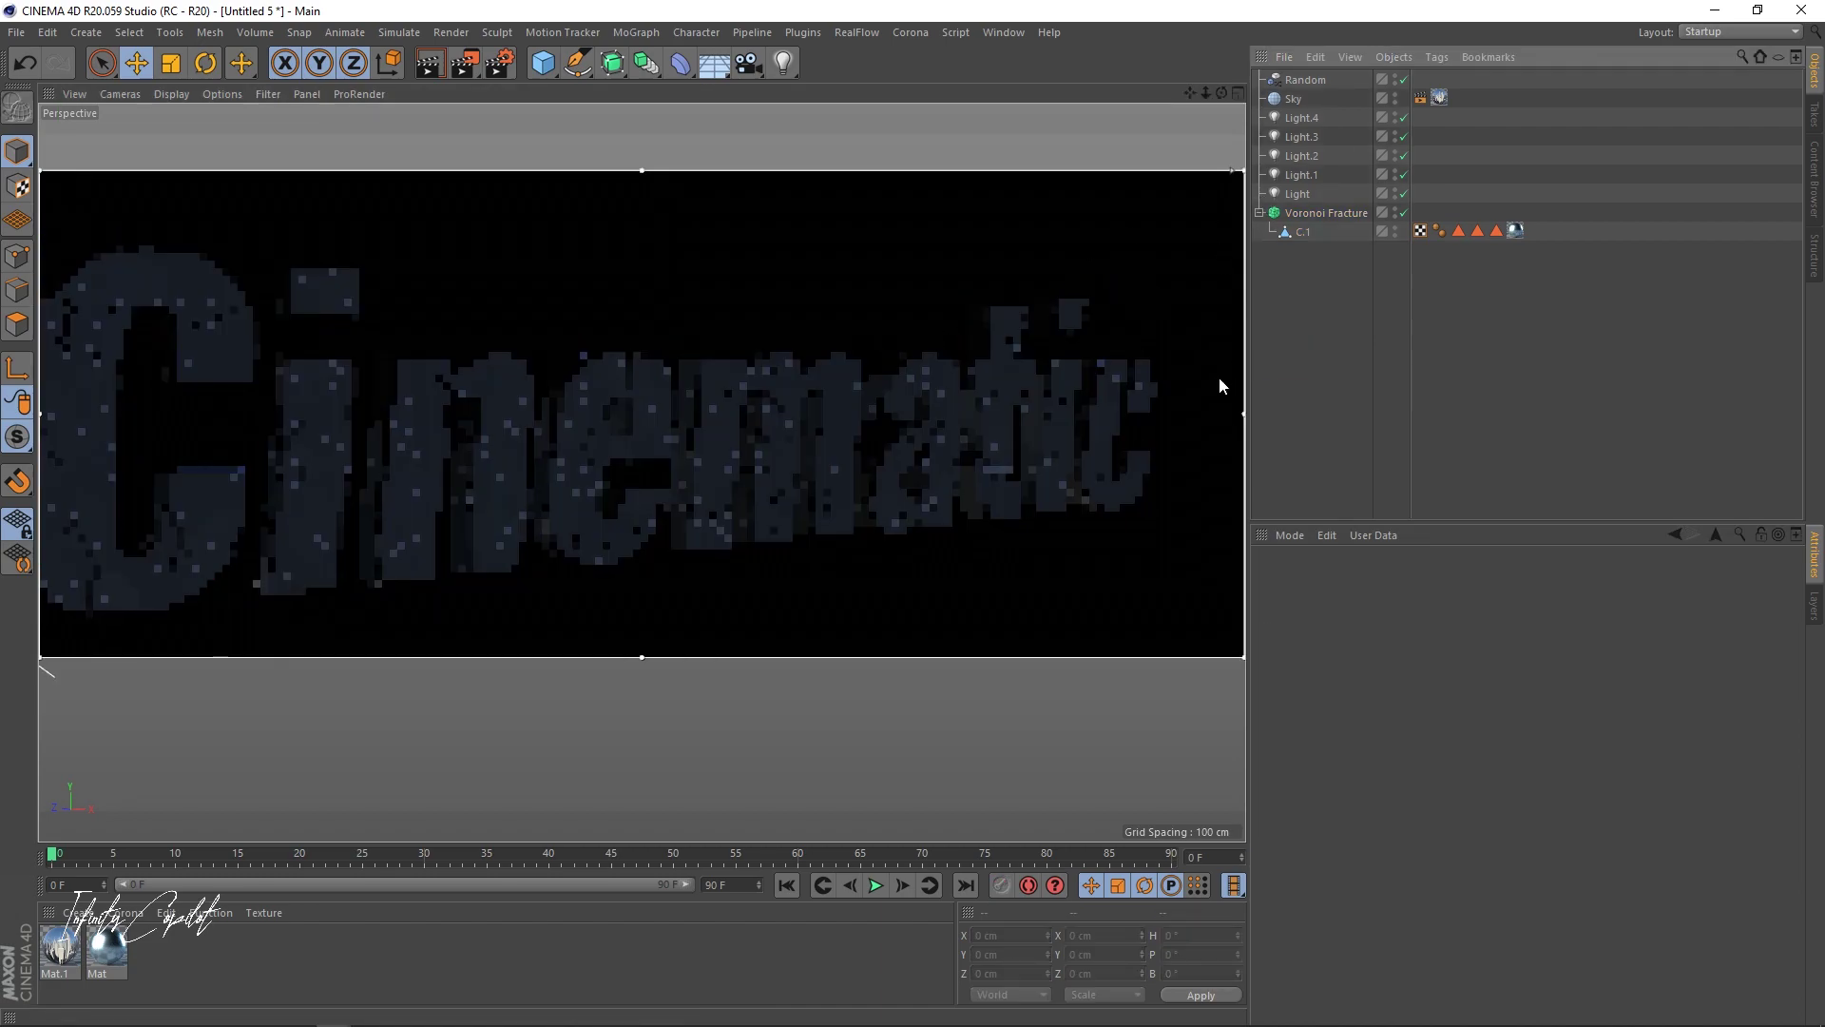